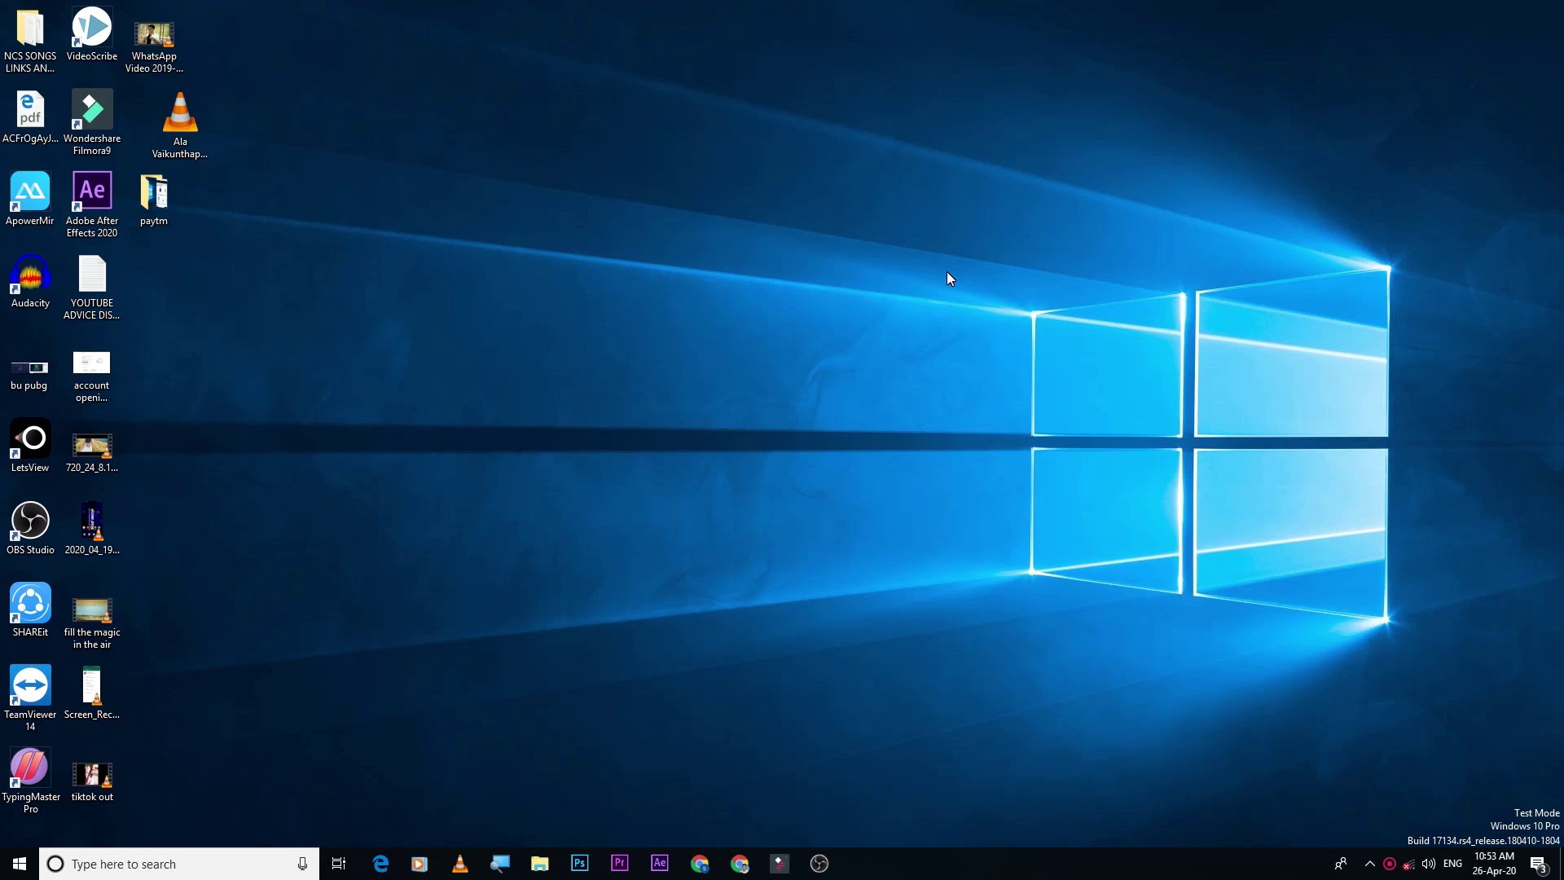
Refresh the Windows desktop twice and launch Premiere Pro CC 2019 from the taskbar
{"action": "right_click", "coordinate": [667, 240]}
{"action": "left_click", "coordinate": [695, 286]}
{"action": "right_click", "coordinate": [732, 324]}
{"action": "left_click", "coordinate": [750, 370]}
{"action": "left_click", "coordinate": [604, 862]}
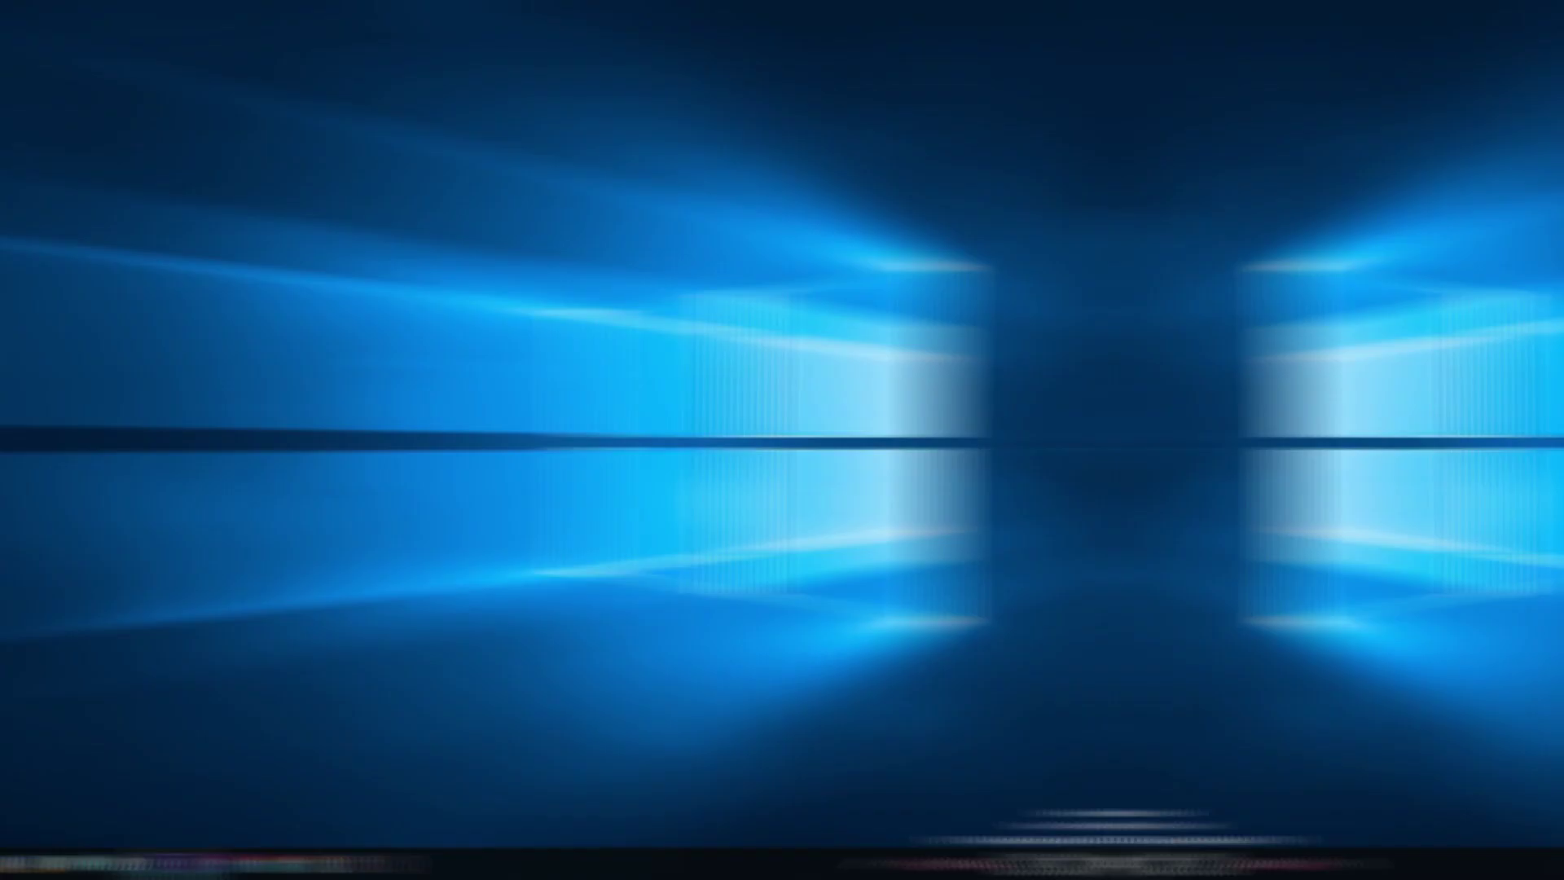
{"action": "left_click", "coordinate": [1389, 863]}
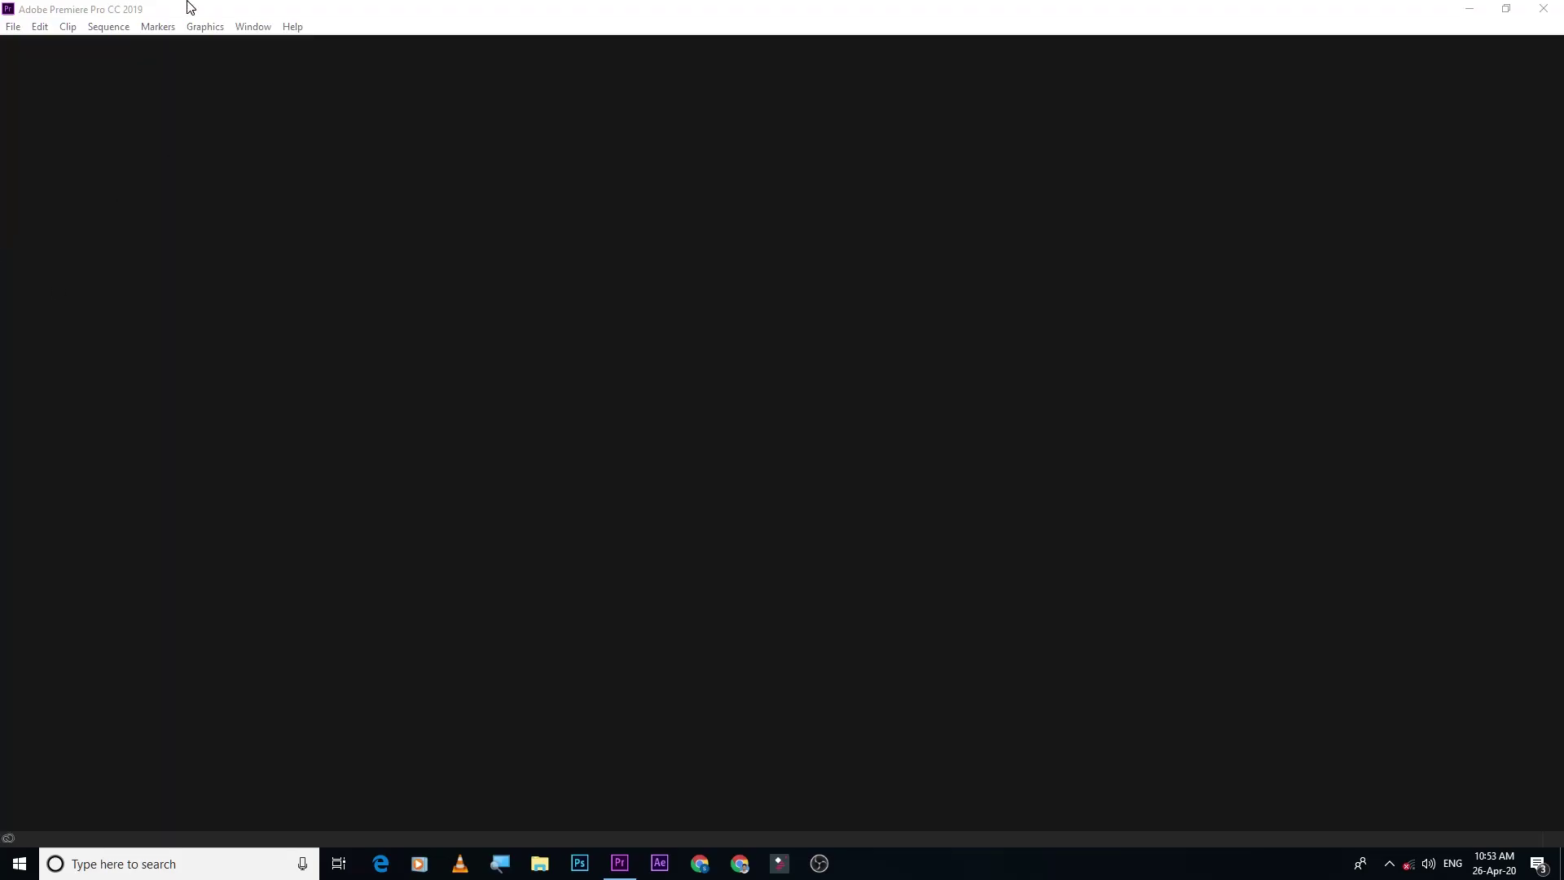
Open the recent project 'dhany triple rol video'
{"action": "left_click", "coordinate": [13, 26]}
{"action": "mouse_move", "coordinate": [236, 99]}
{"action": "left_click", "coordinate": [417, 114]}
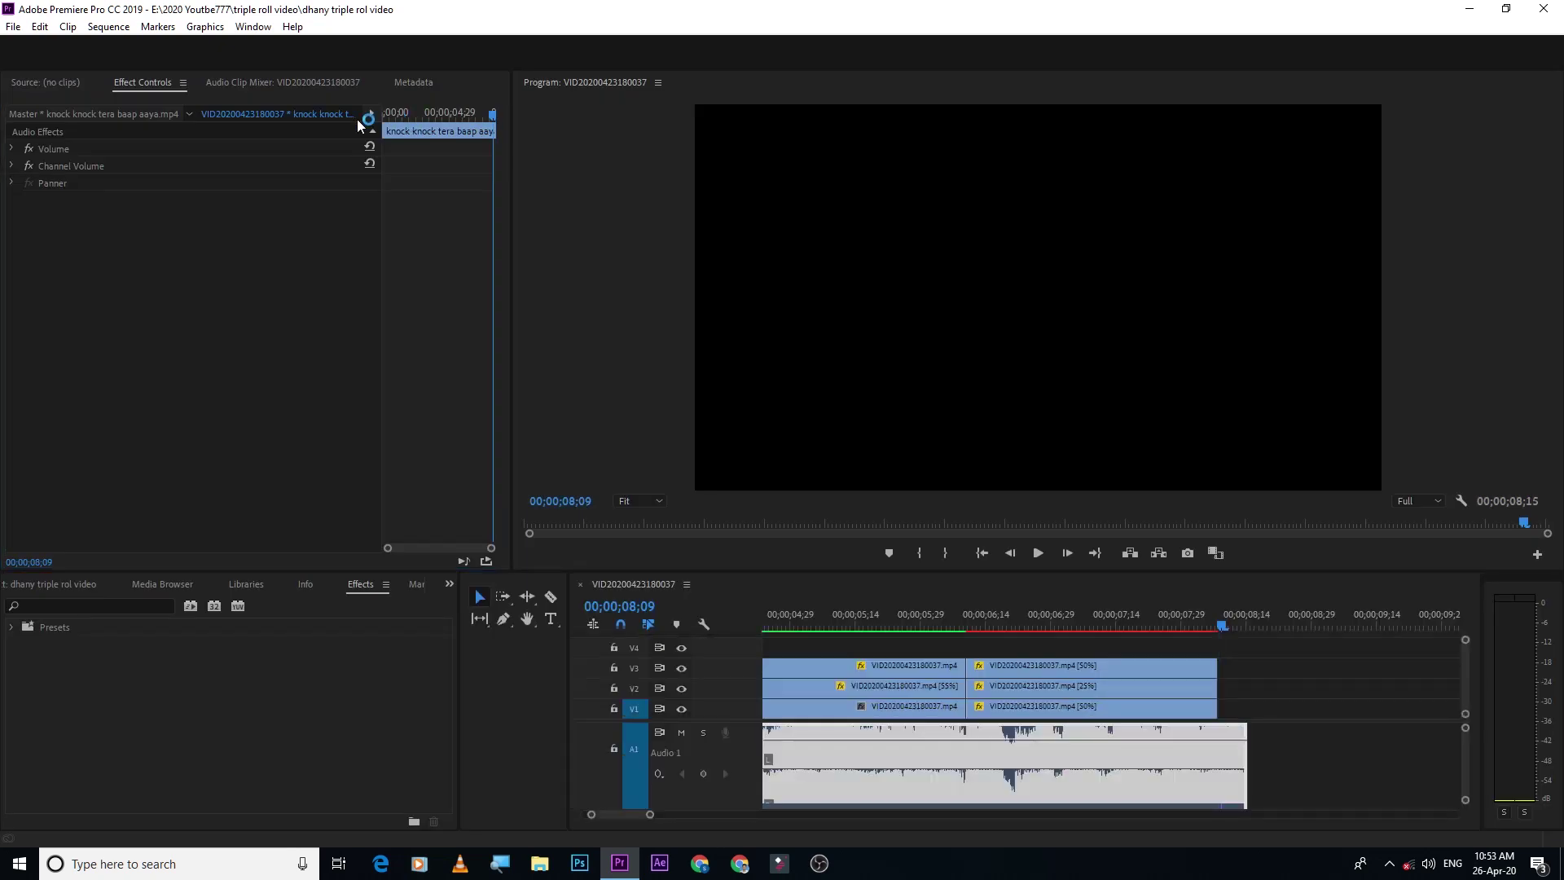
Zoom into the timeline, play the sequence, and park the playhead at 01;13
{"action": "left_click", "coordinate": [784, 616]}
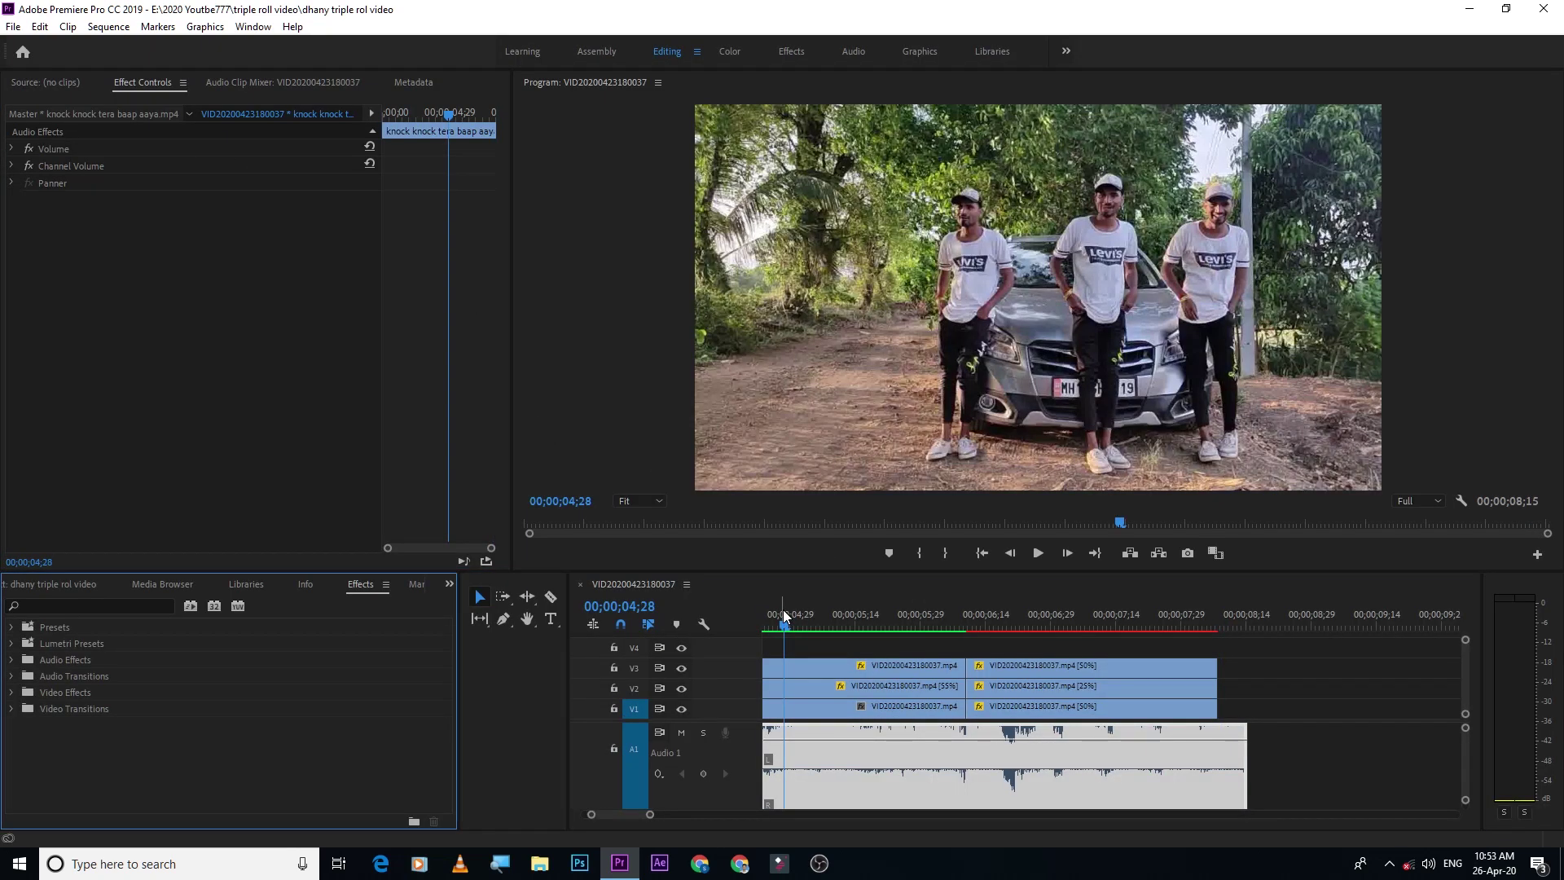
{"action": "scroll", "coordinate": [823, 619], "scroll_direction": "down", "scroll_amount": 2}
{"action": "left_click", "coordinate": [758, 622]}
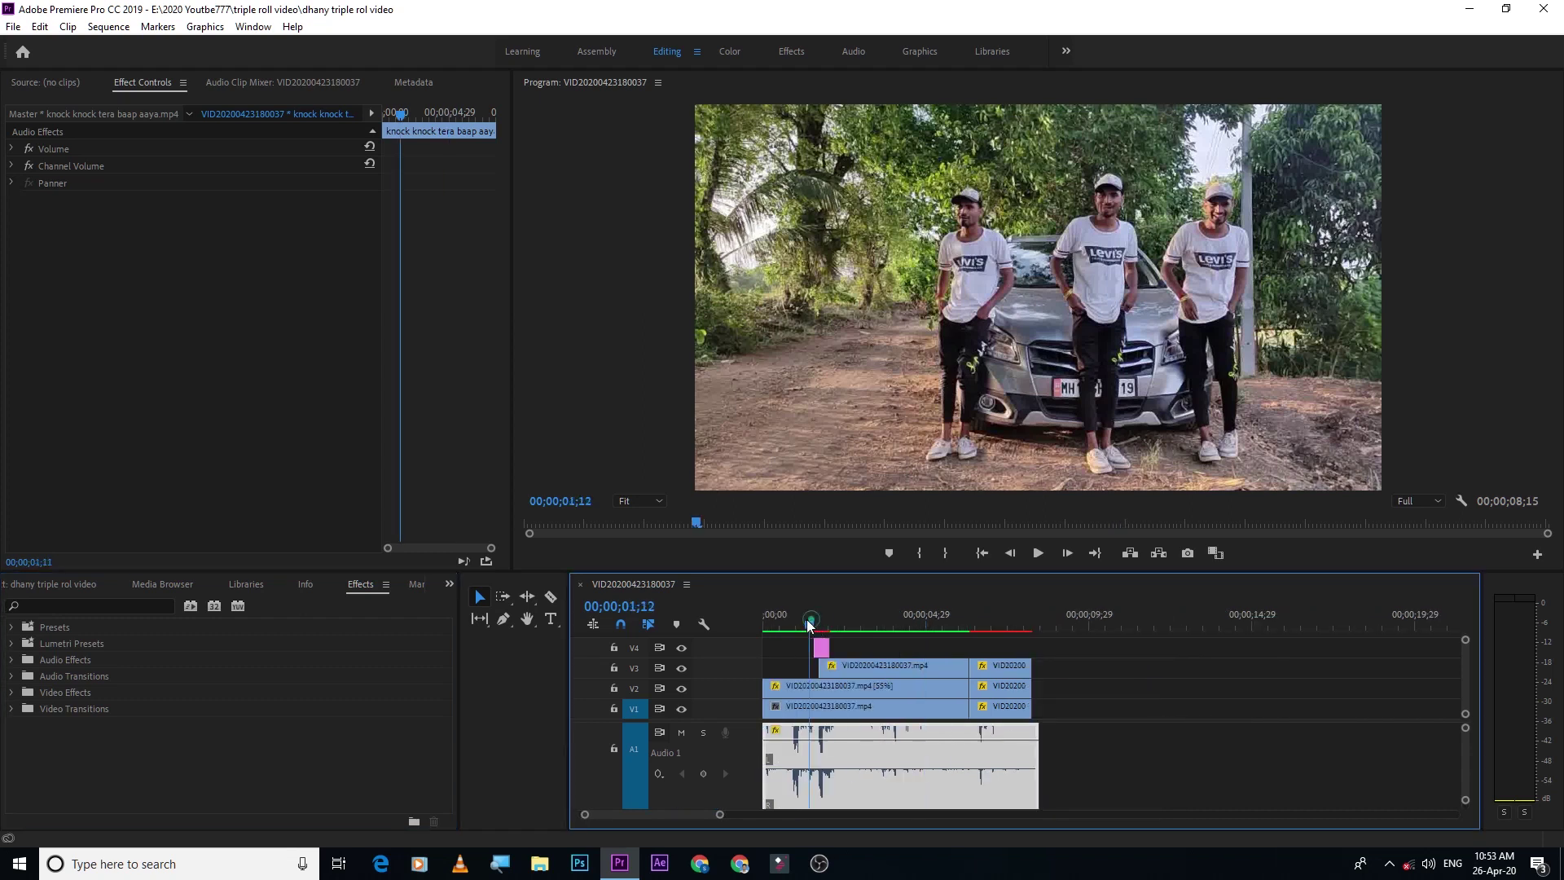
{"action": "key", "text": "equal"}
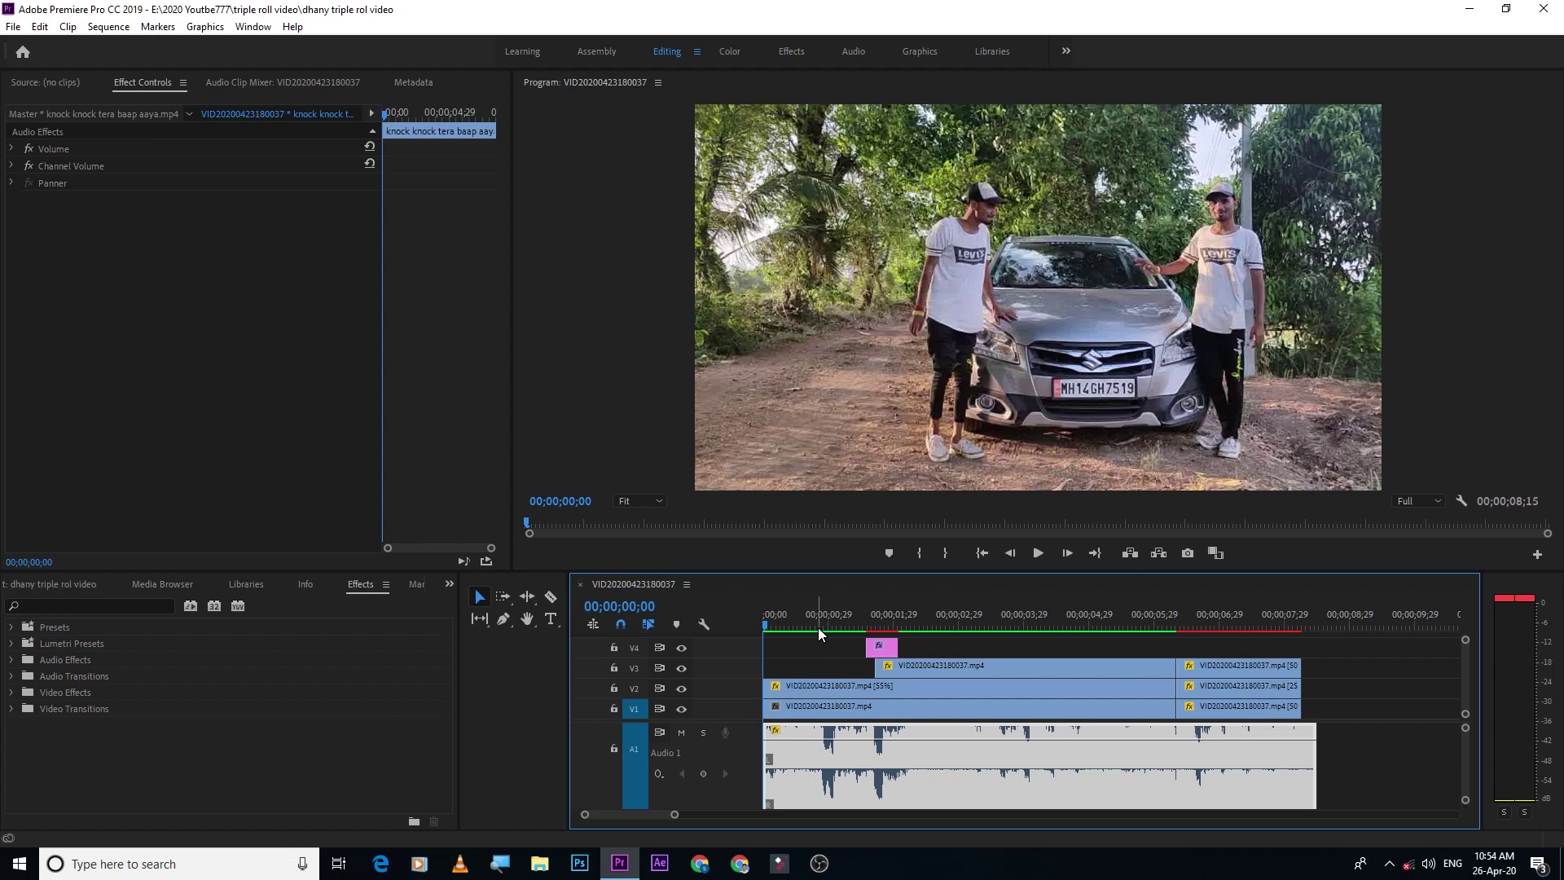
{"action": "key", "text": "space"}
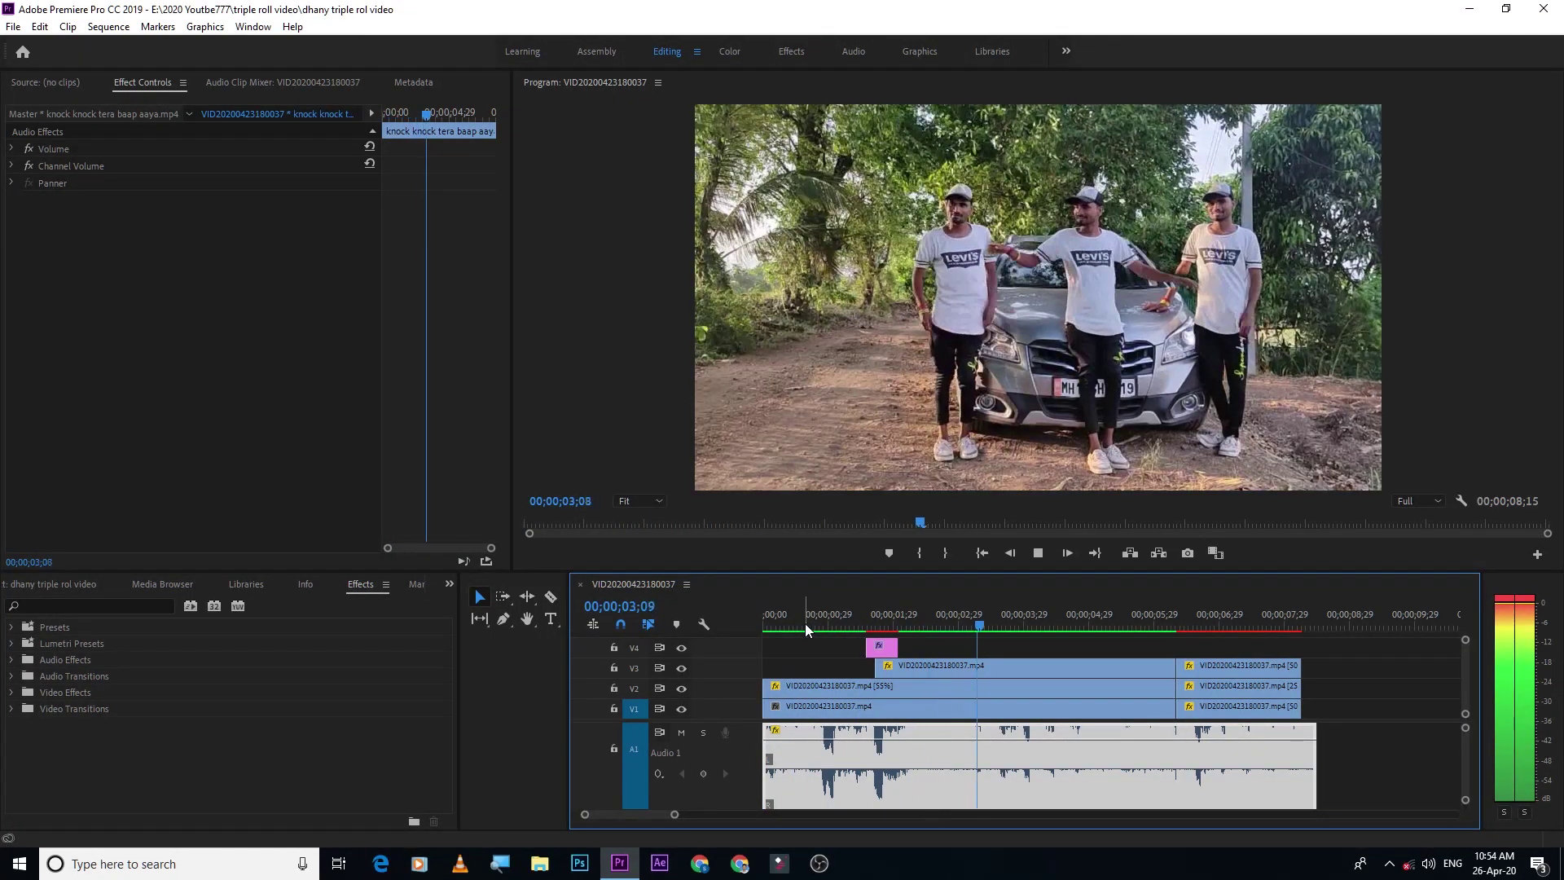
{"action": "key", "text": "space"}
{"action": "left_click", "coordinate": [868, 624]}
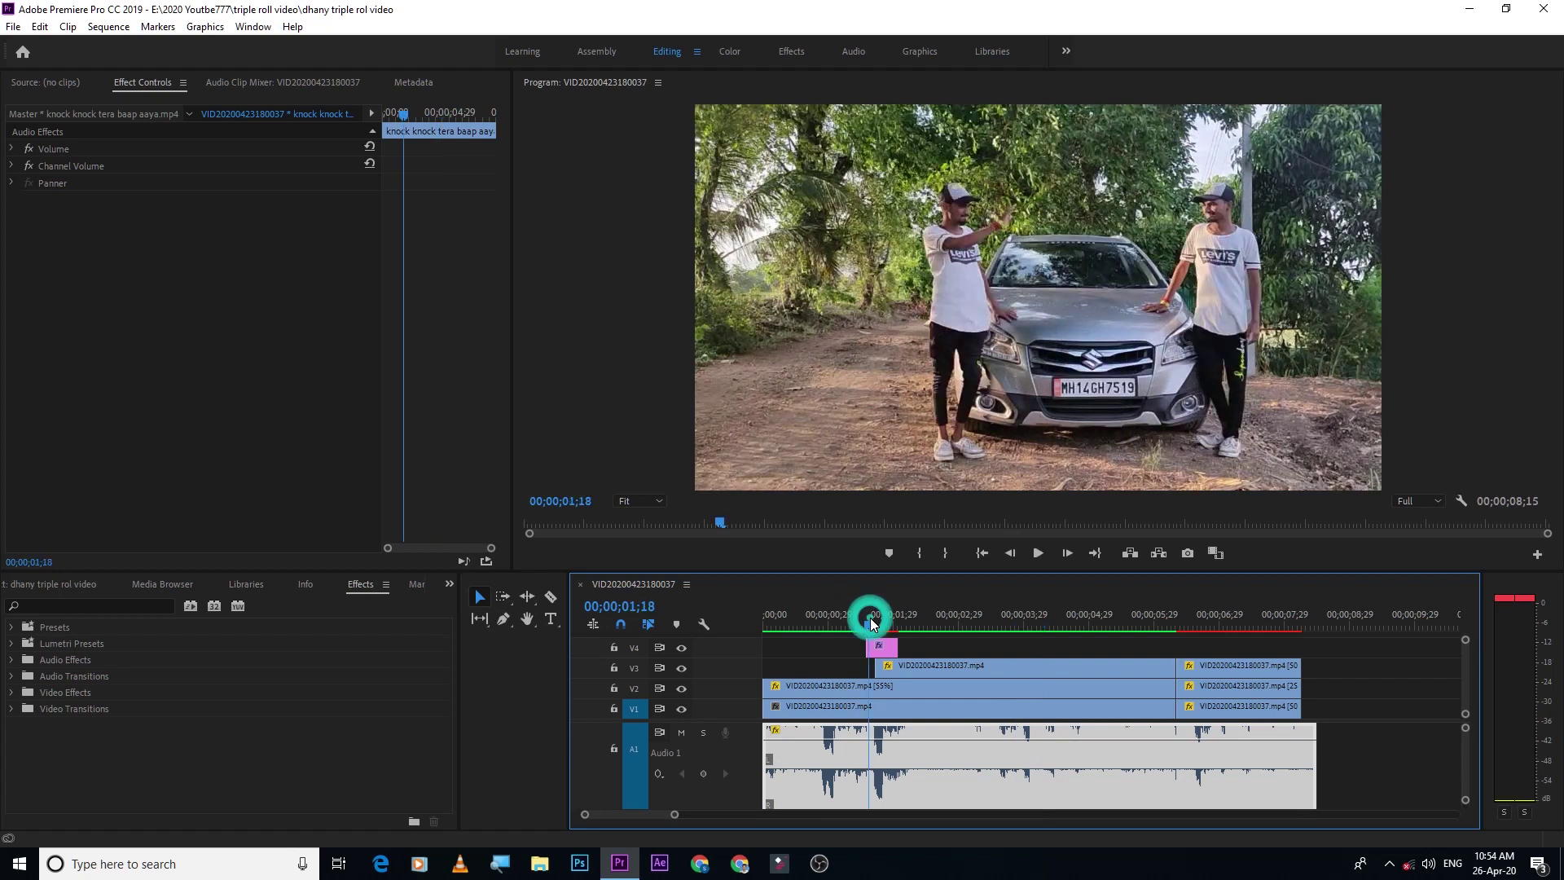
{"action": "left_click", "coordinate": [858, 624]}
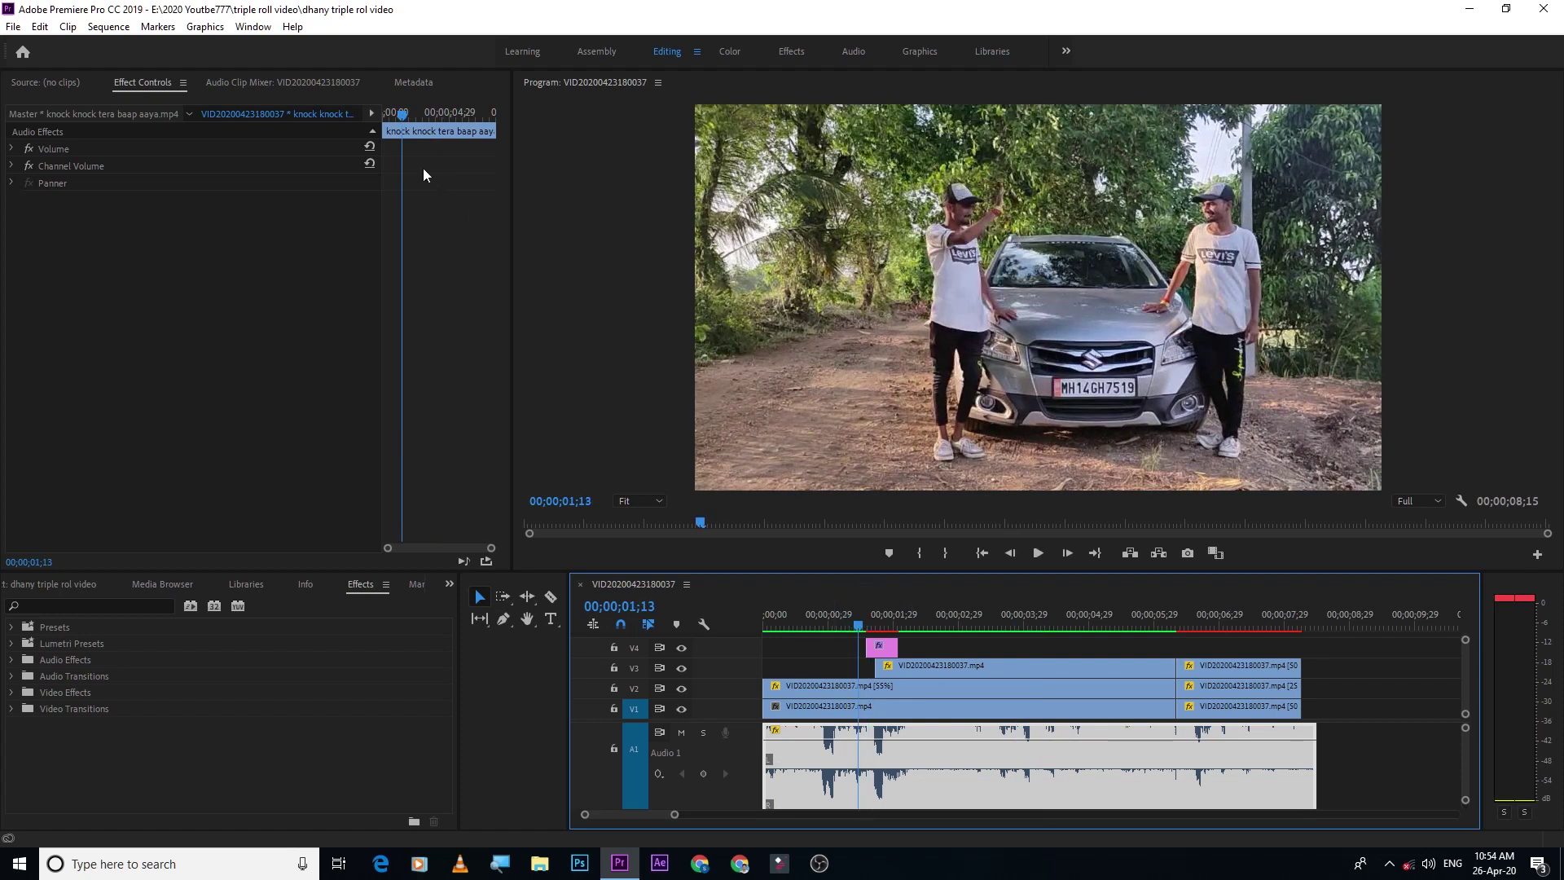
Mark the in point at 01;13 and out point at 08;08, then render previews
{"action": "key", "text": "i"}
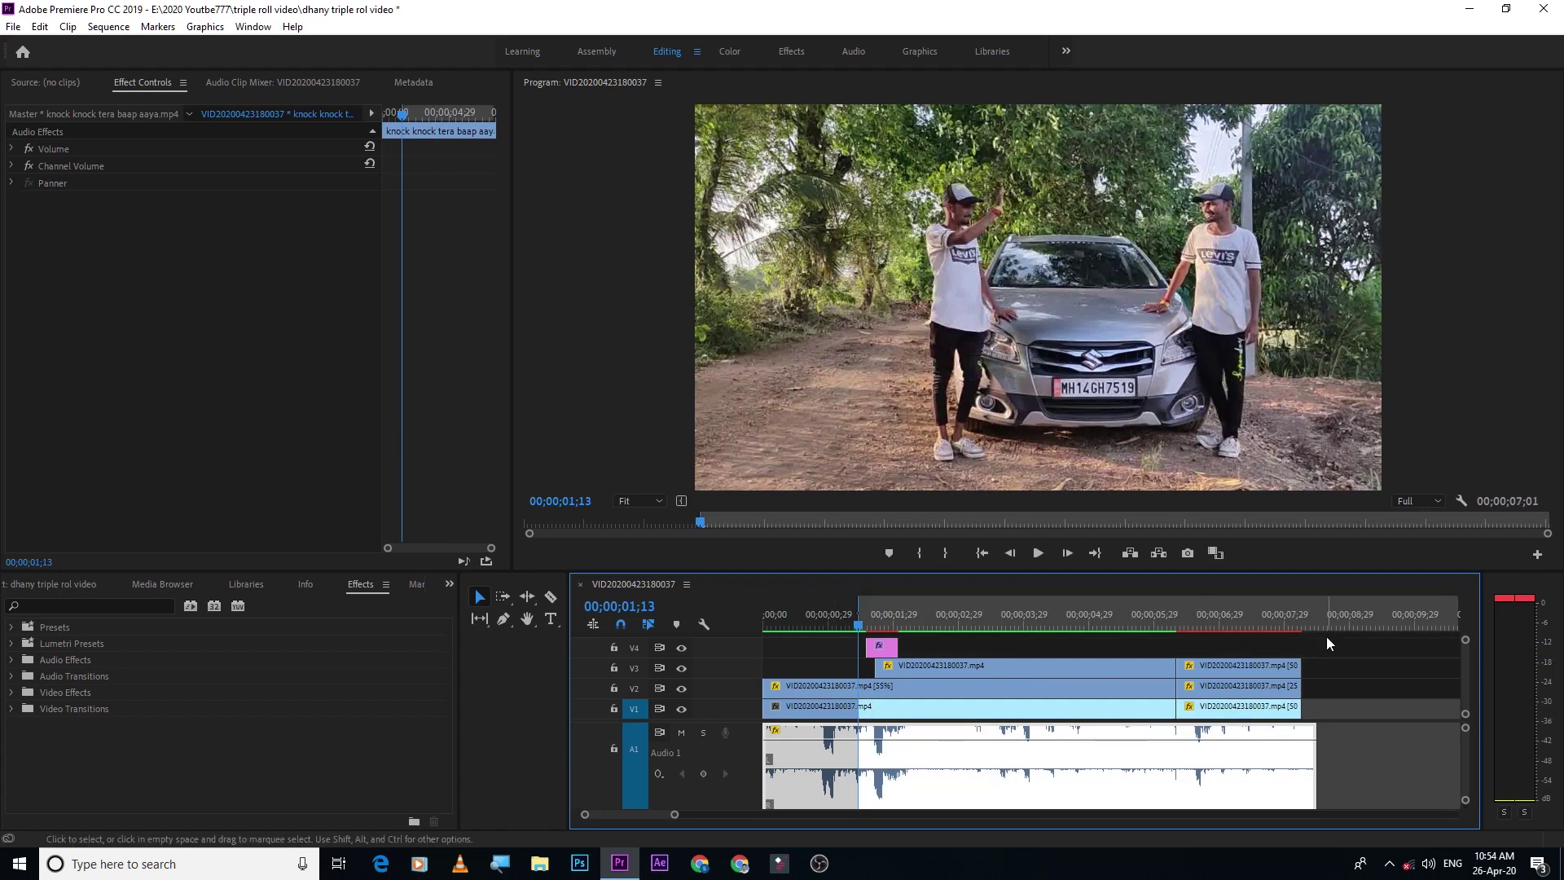
{"action": "left_click", "coordinate": [1305, 615]}
{"action": "key", "text": "o"}
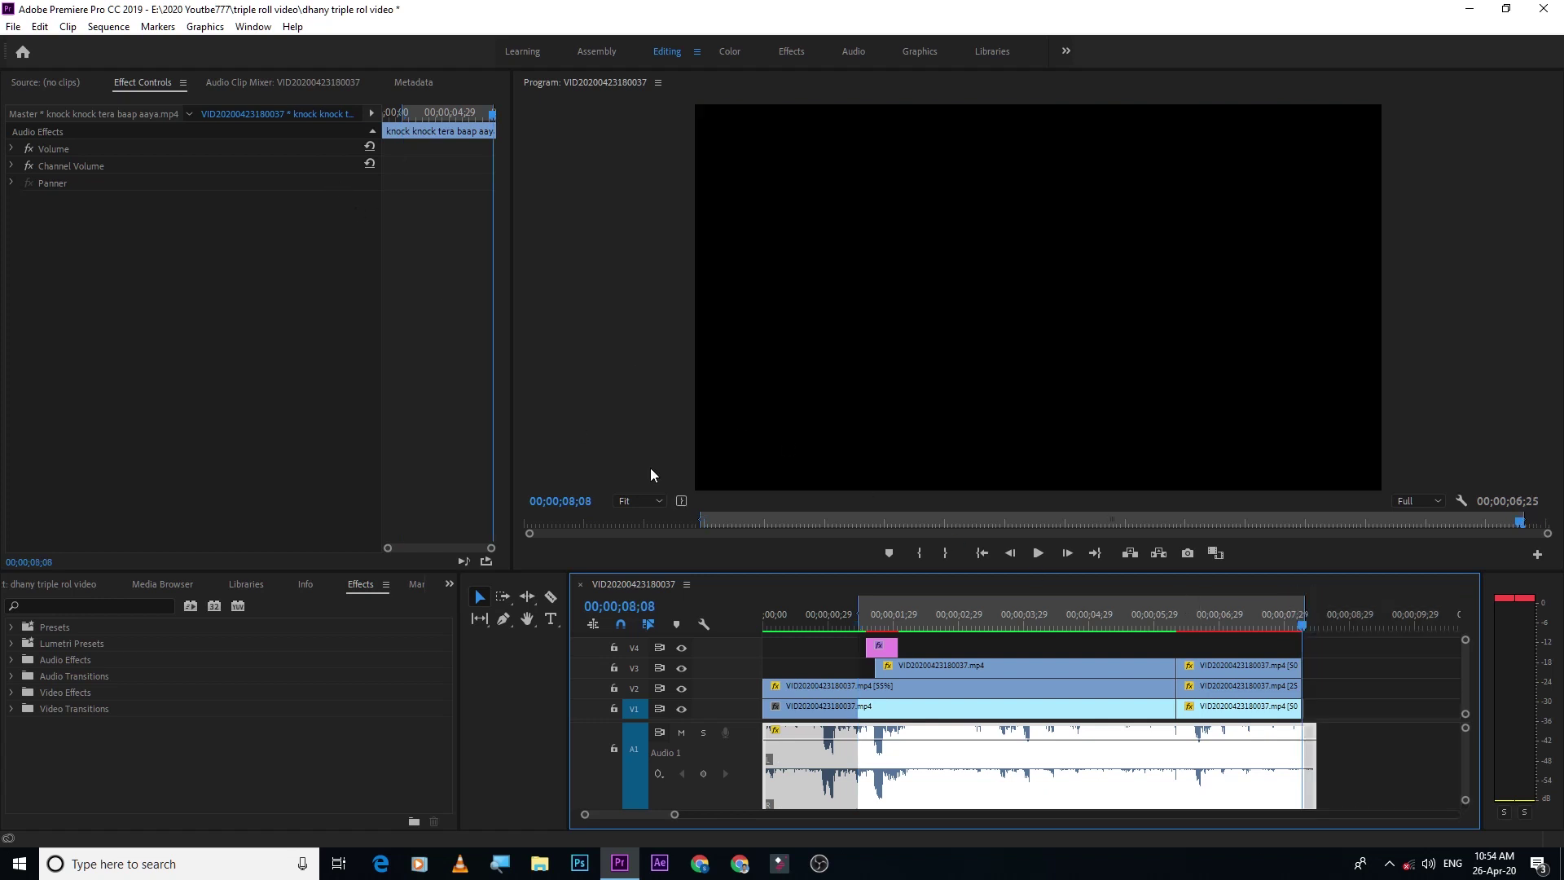
{"action": "key", "text": "Return"}
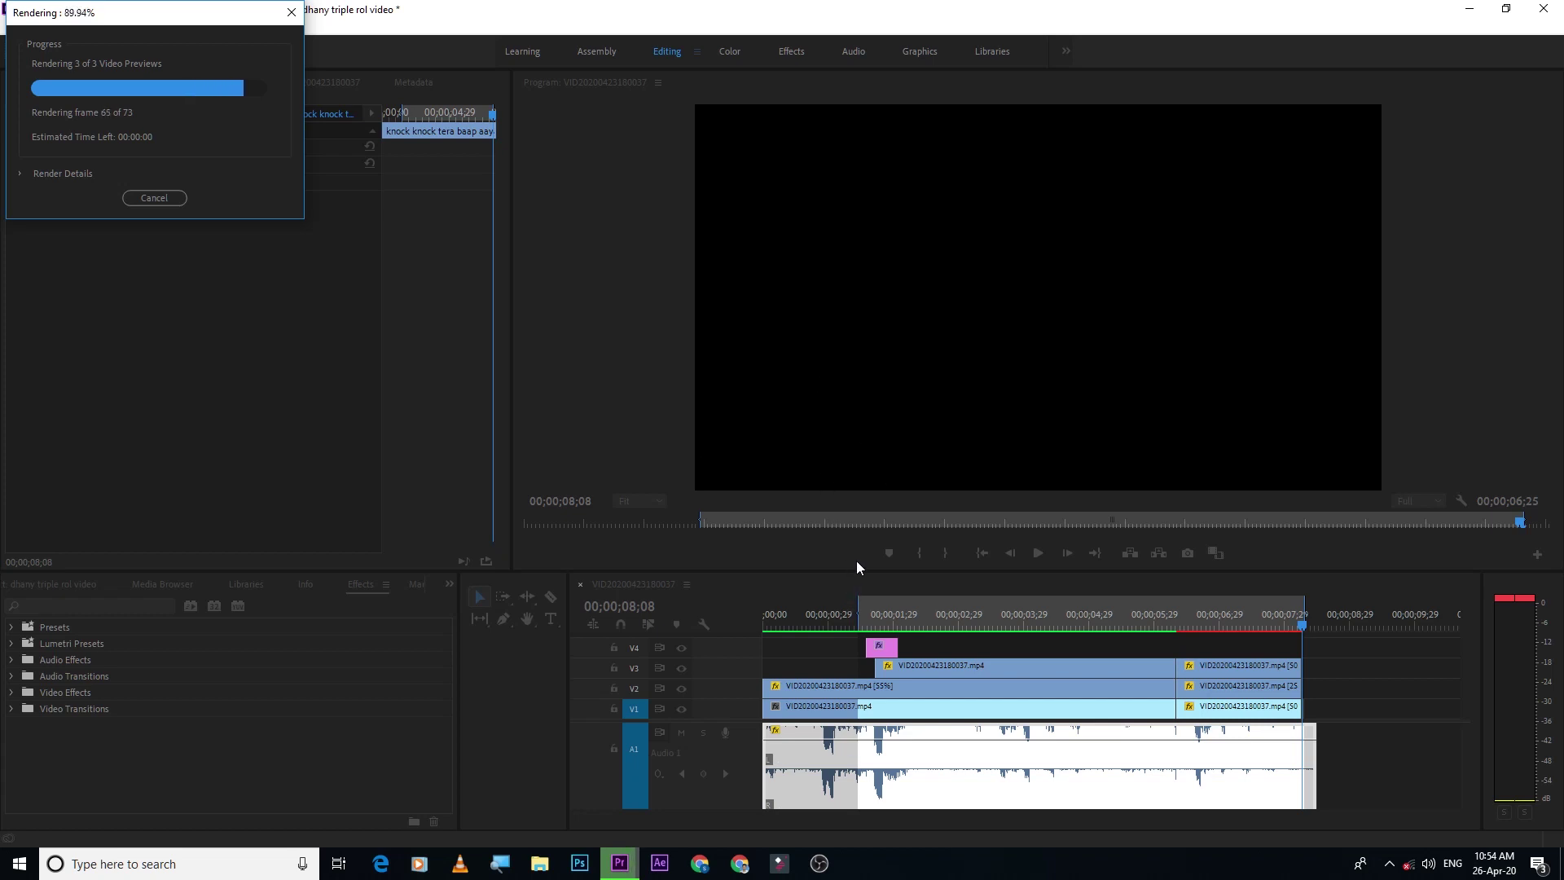
{"action": "left_click", "coordinate": [832, 607]}
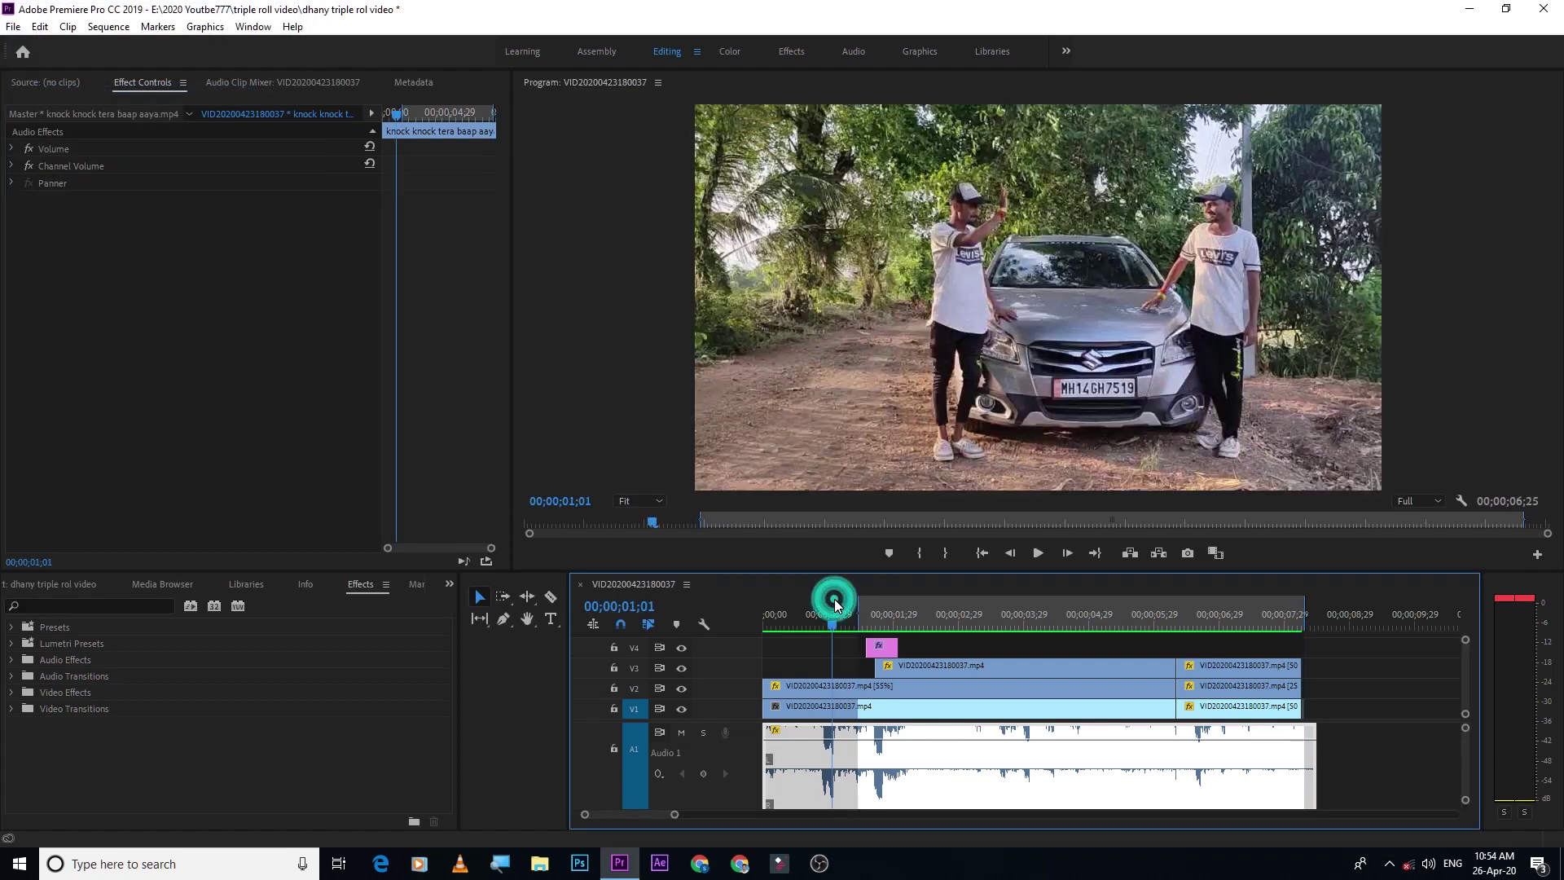
{"action": "key", "text": "grave"}
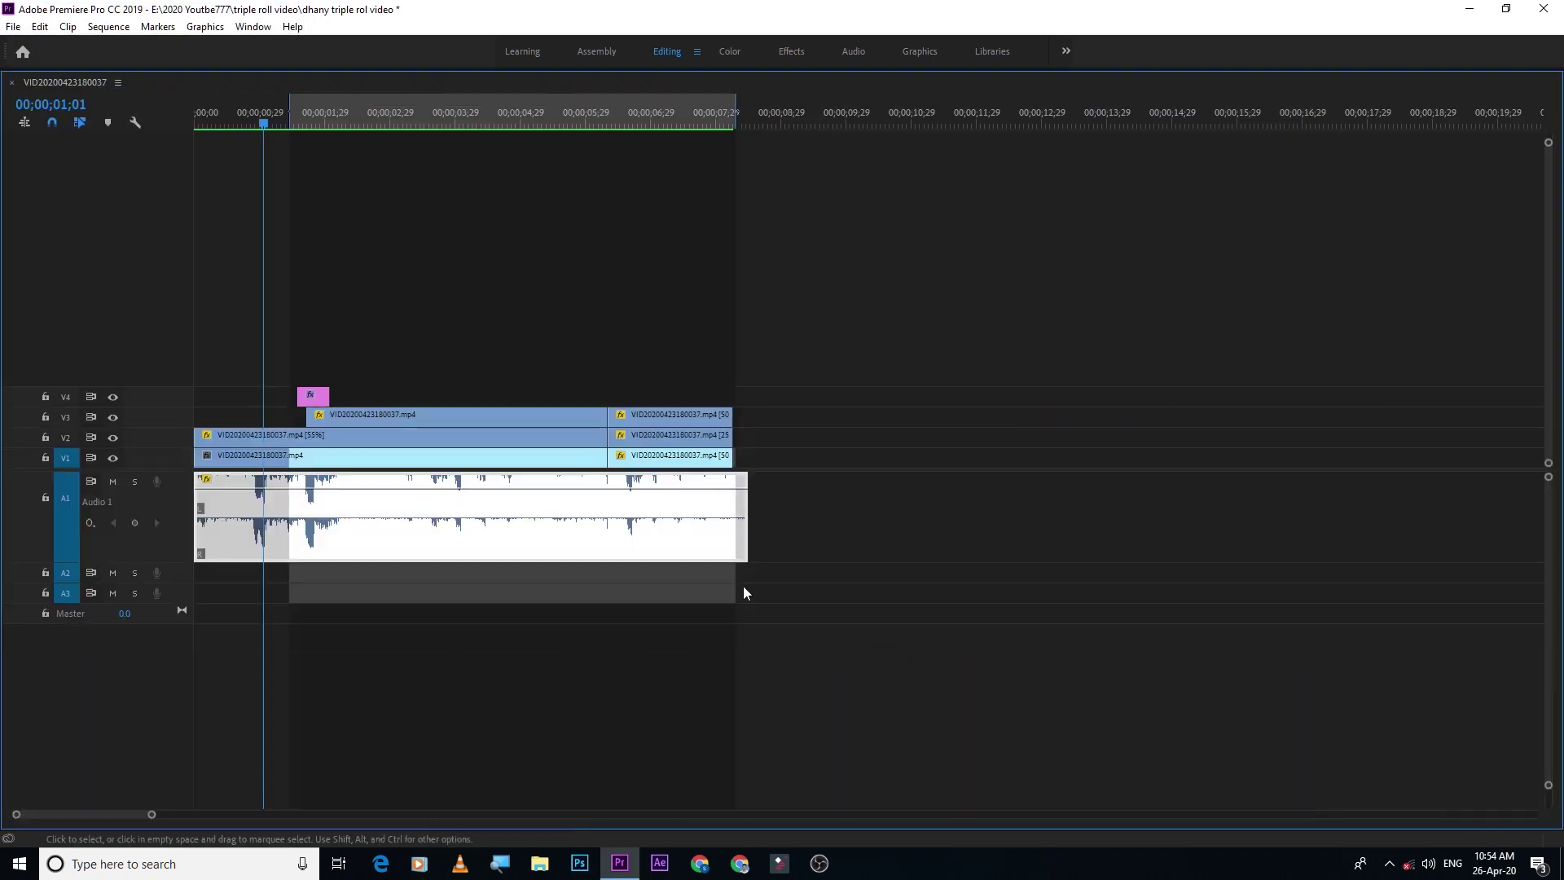
Play the three-clone sequence from its first frame in the maximized Program Monitor
{"action": "key", "text": "grave"}
{"action": "key", "text": "grave"}
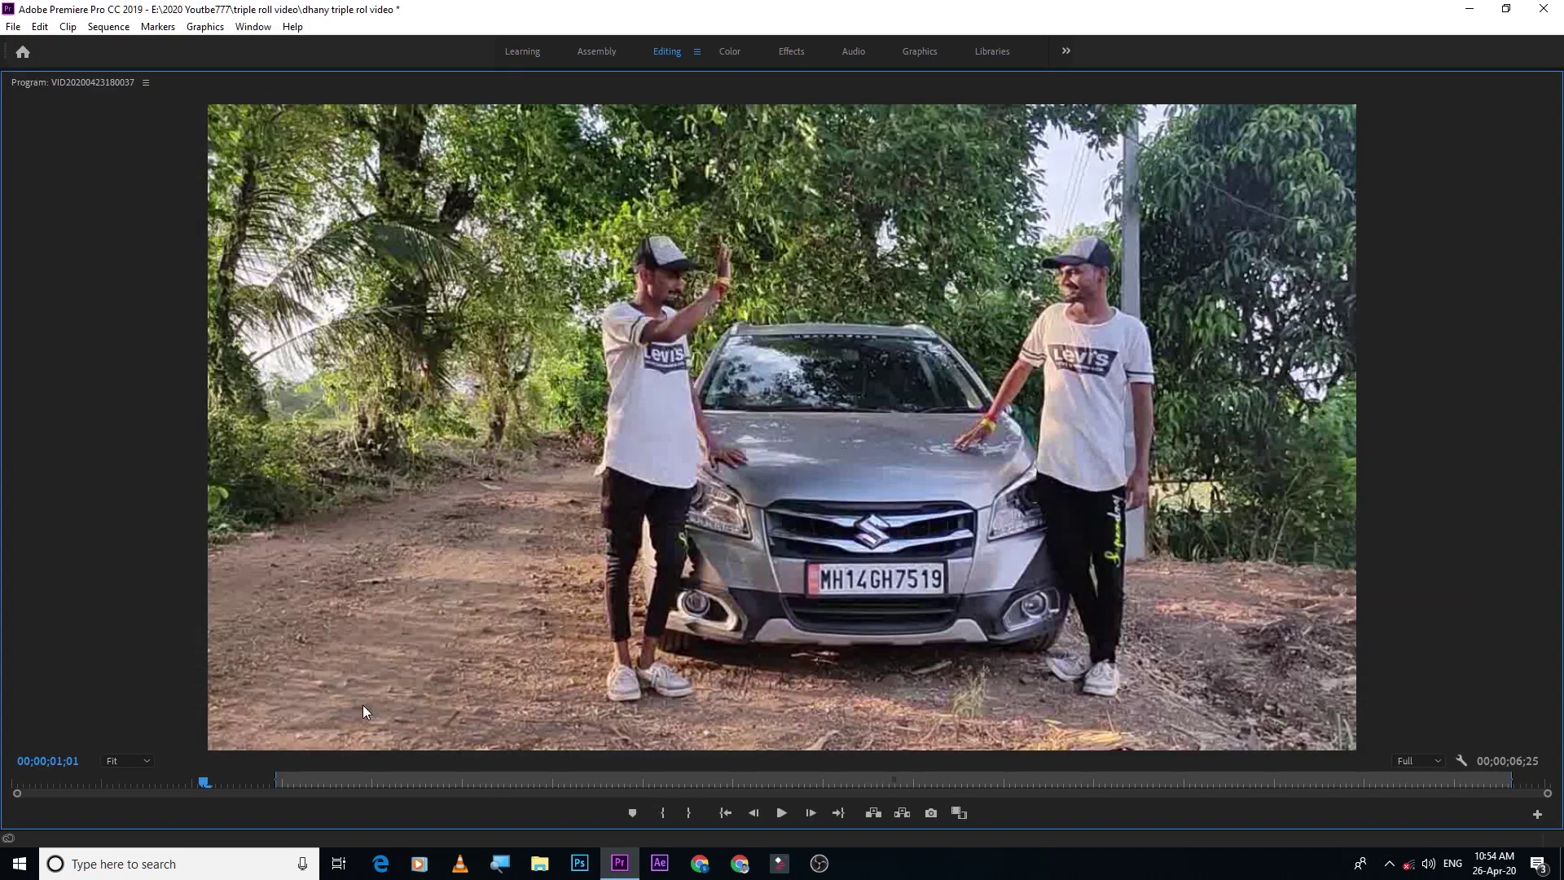
{"action": "left_click_drag", "start_coordinate": [202, 783], "coordinate": [8, 782]}
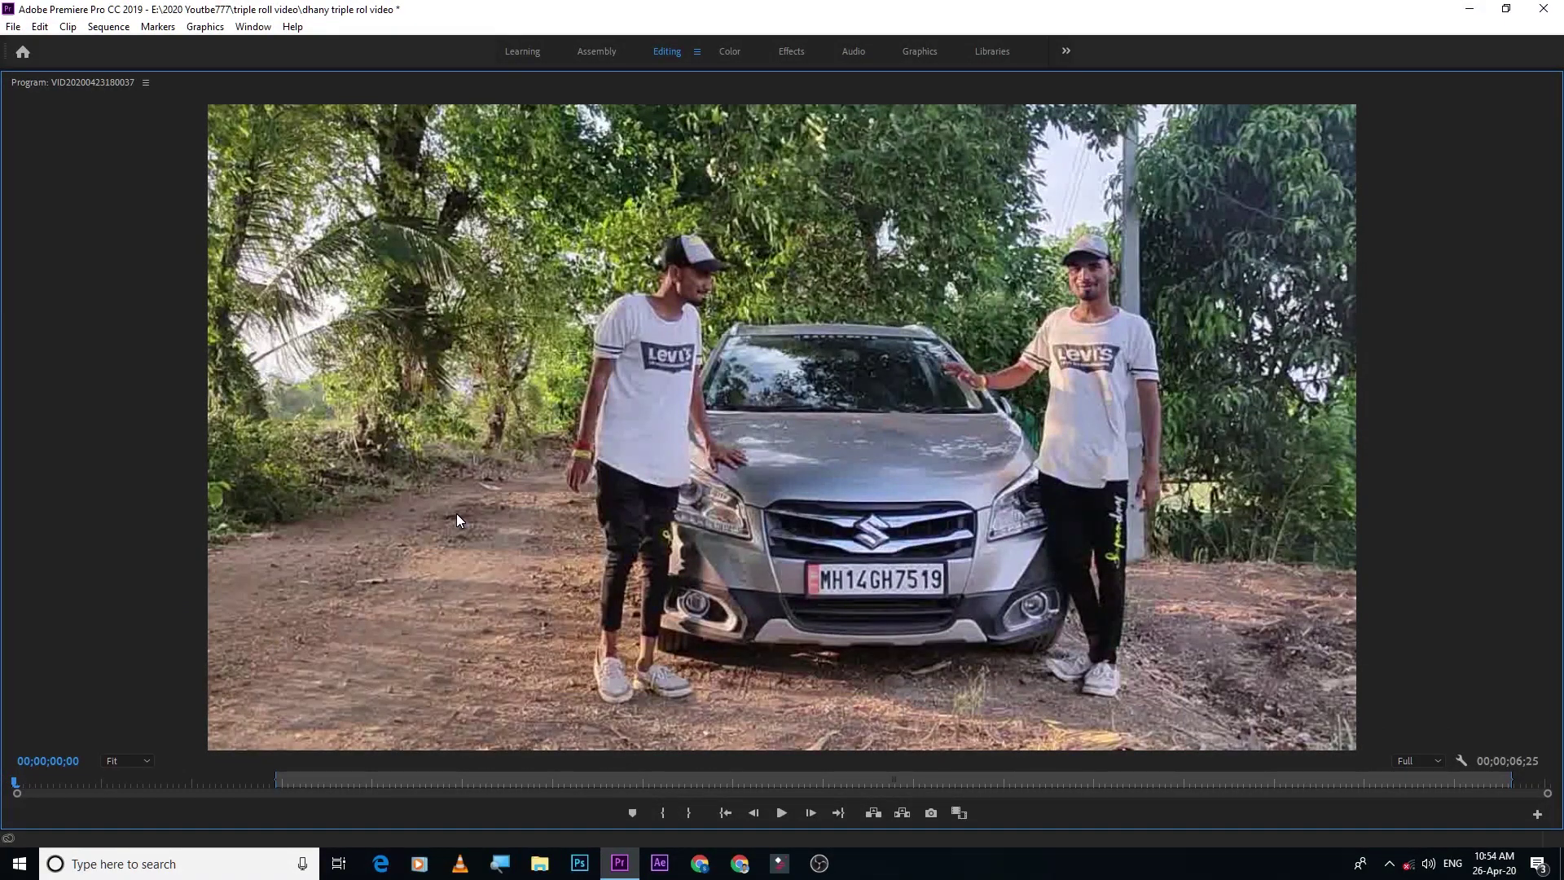
{"action": "key", "text": "space"}
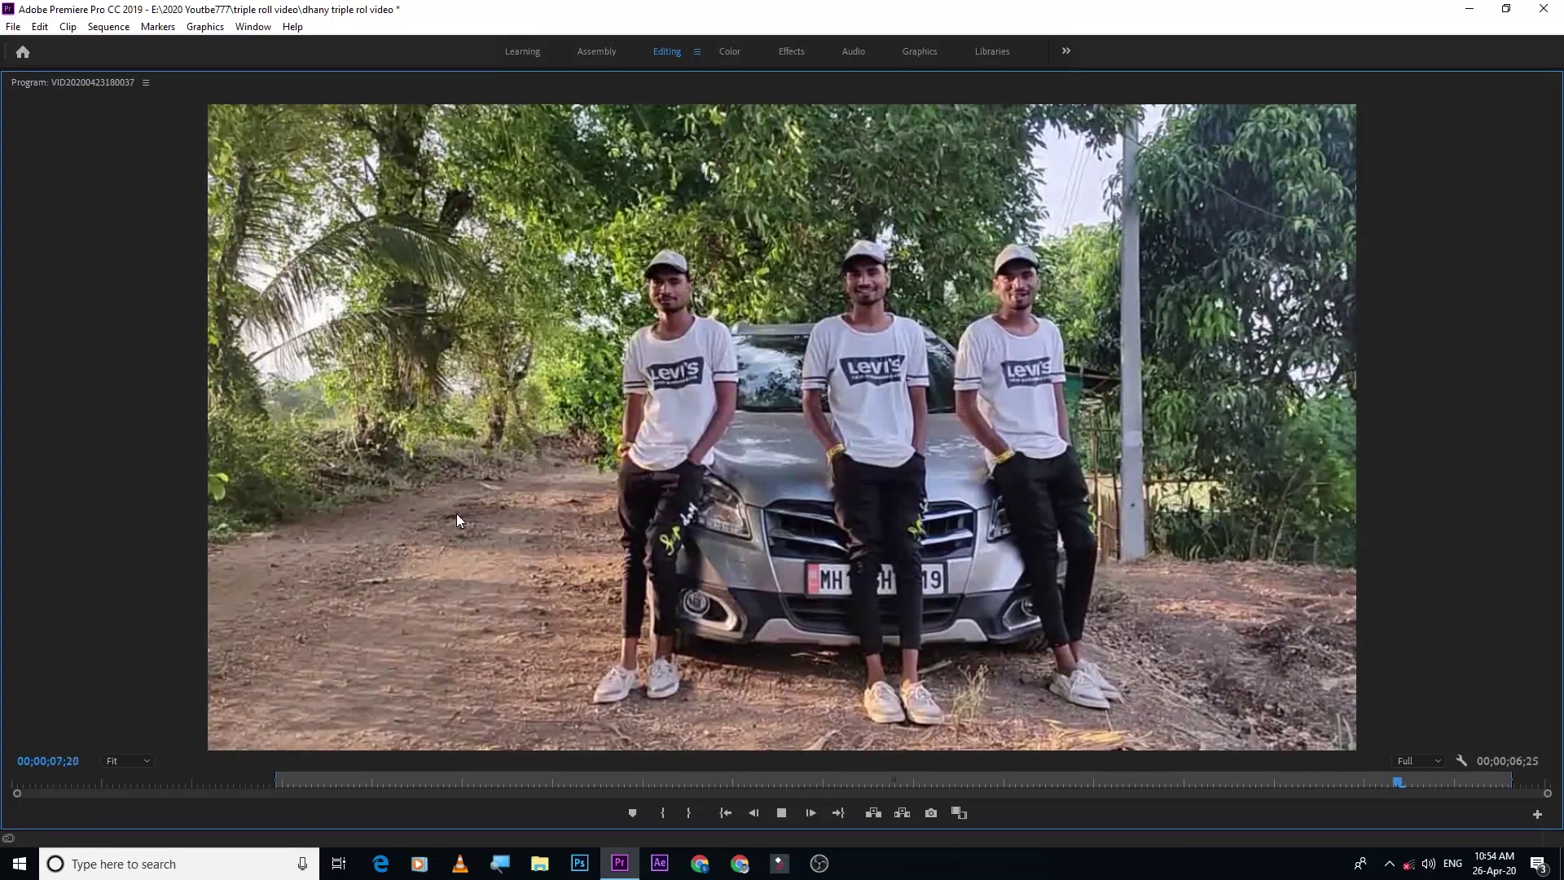
{"action": "key", "text": "grave"}
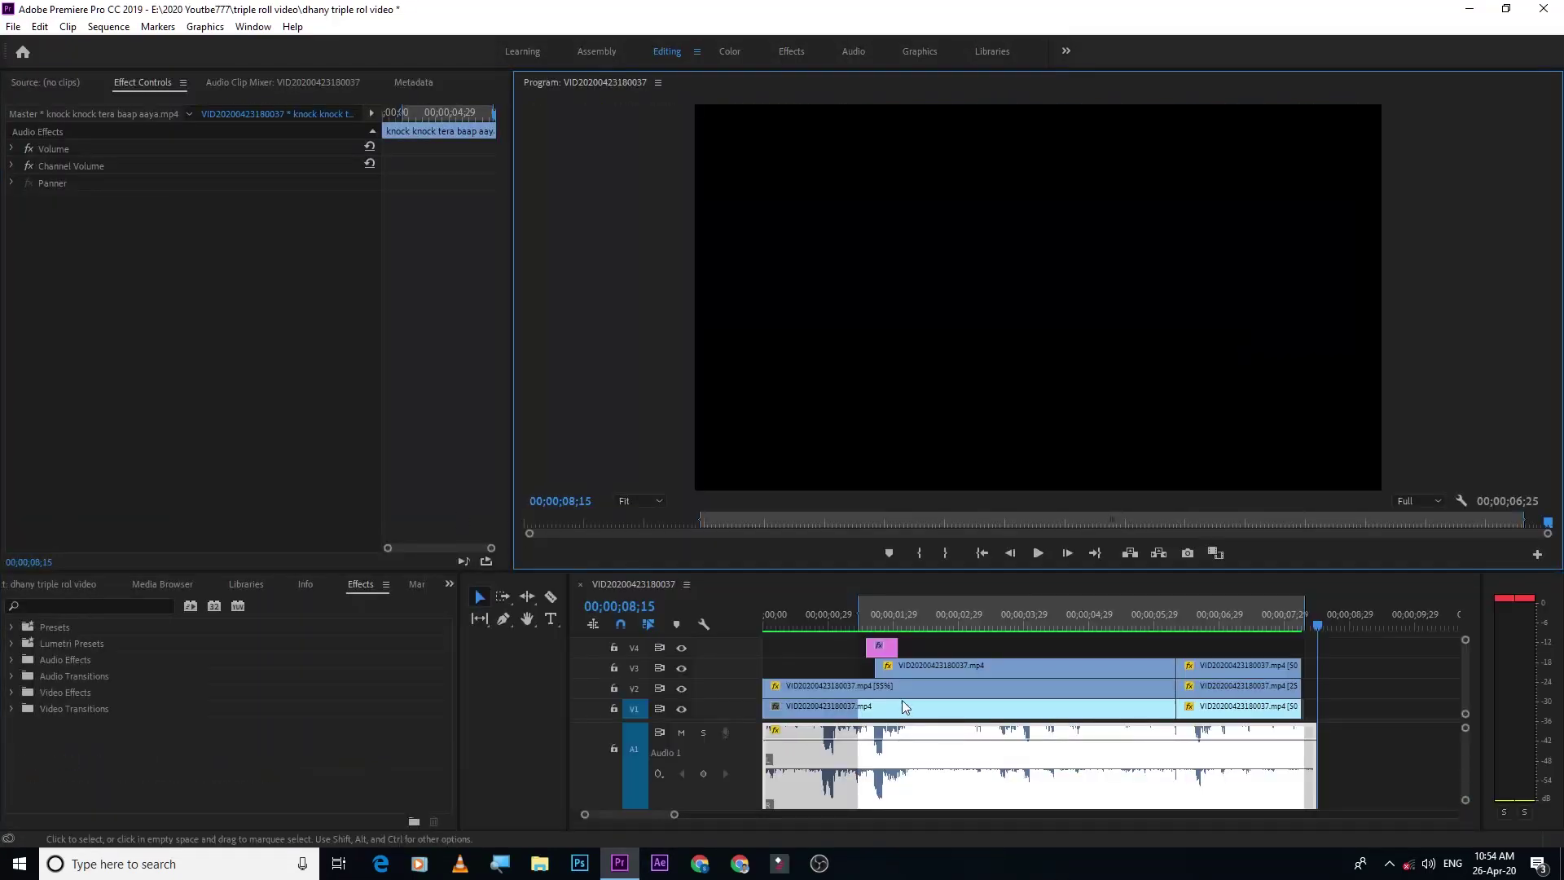
Lower the system volume, zoom the timeline out fully, and show the Project bin's four items
{"action": "left_click", "coordinate": [855, 603]}
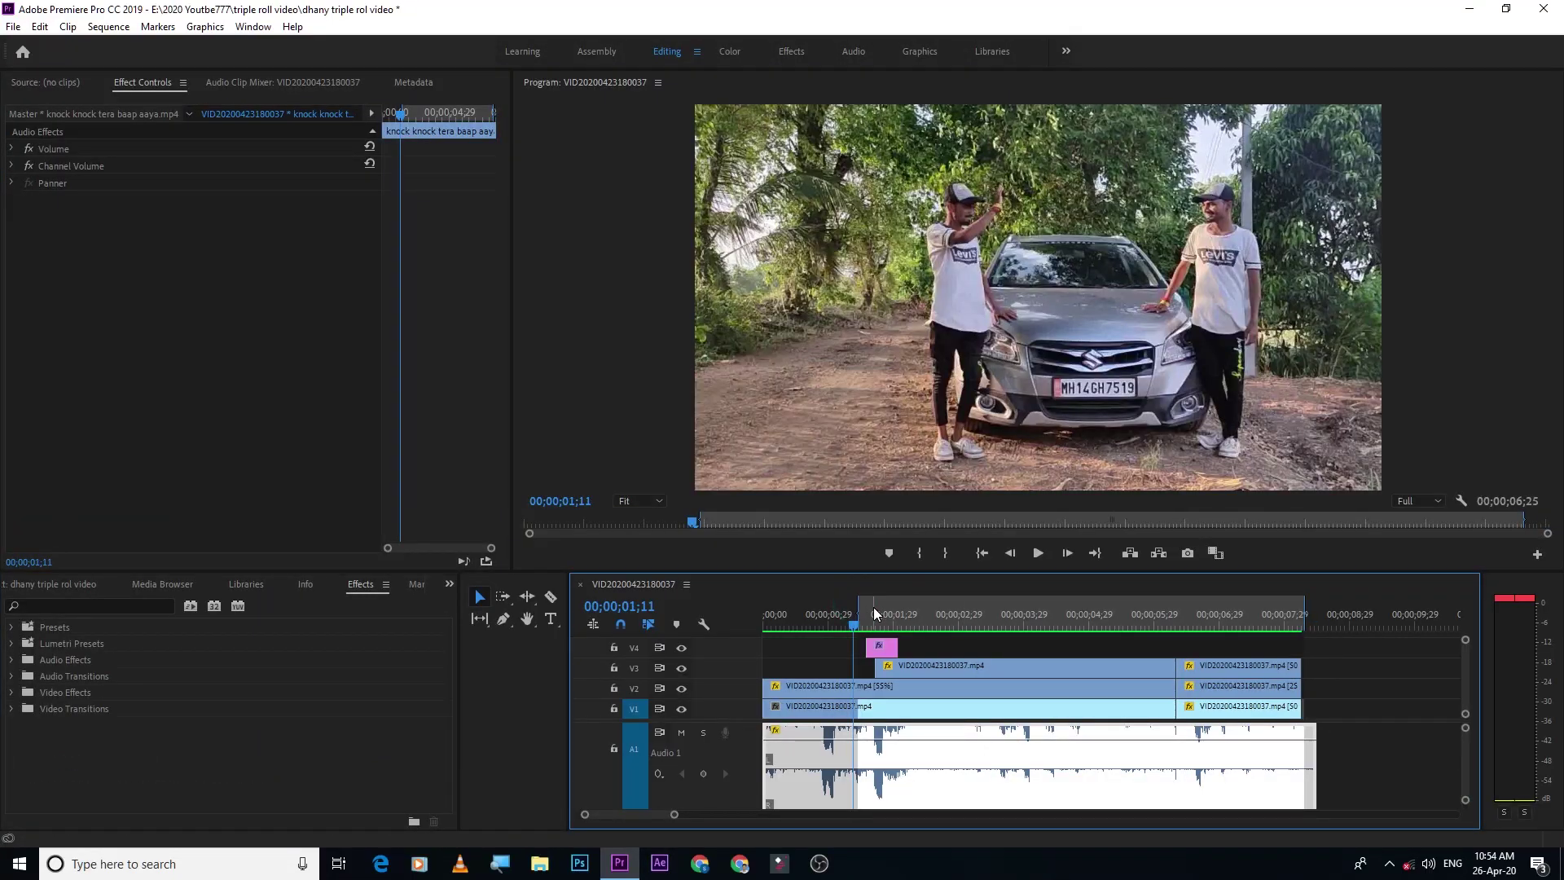
{"action": "key", "text": "XF86AudioLowerVolume"}
{"action": "key", "text": "XF86AudioLowerVolume"}
{"action": "key", "text": "XF86AudioLowerVolume"}
{"action": "key", "text": "XF86AudioLowerVolume"}
{"action": "key", "text": "XF86AudioLowerVolume"}
{"action": "left_click_drag", "start_coordinate": [850, 619], "coordinate": [766, 627]}
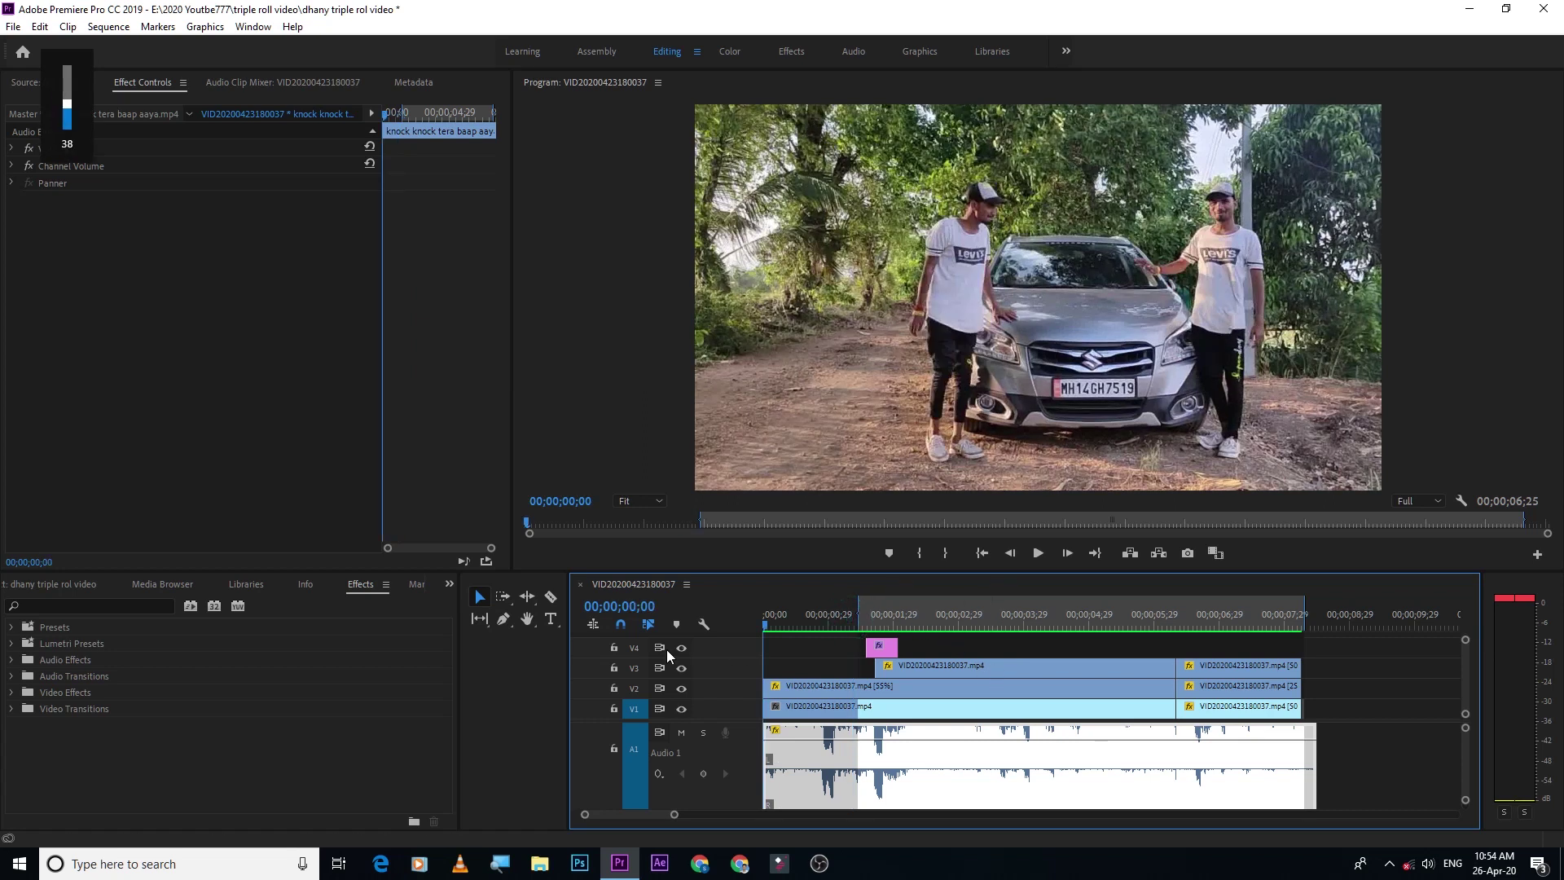
{"action": "key", "text": "XF86AudioLowerVolume"}
{"action": "key", "text": "XF86AudioLowerVolume"}
{"action": "key", "text": "XF86AudioLowerVolume"}
{"action": "left_click", "coordinate": [1019, 602]}
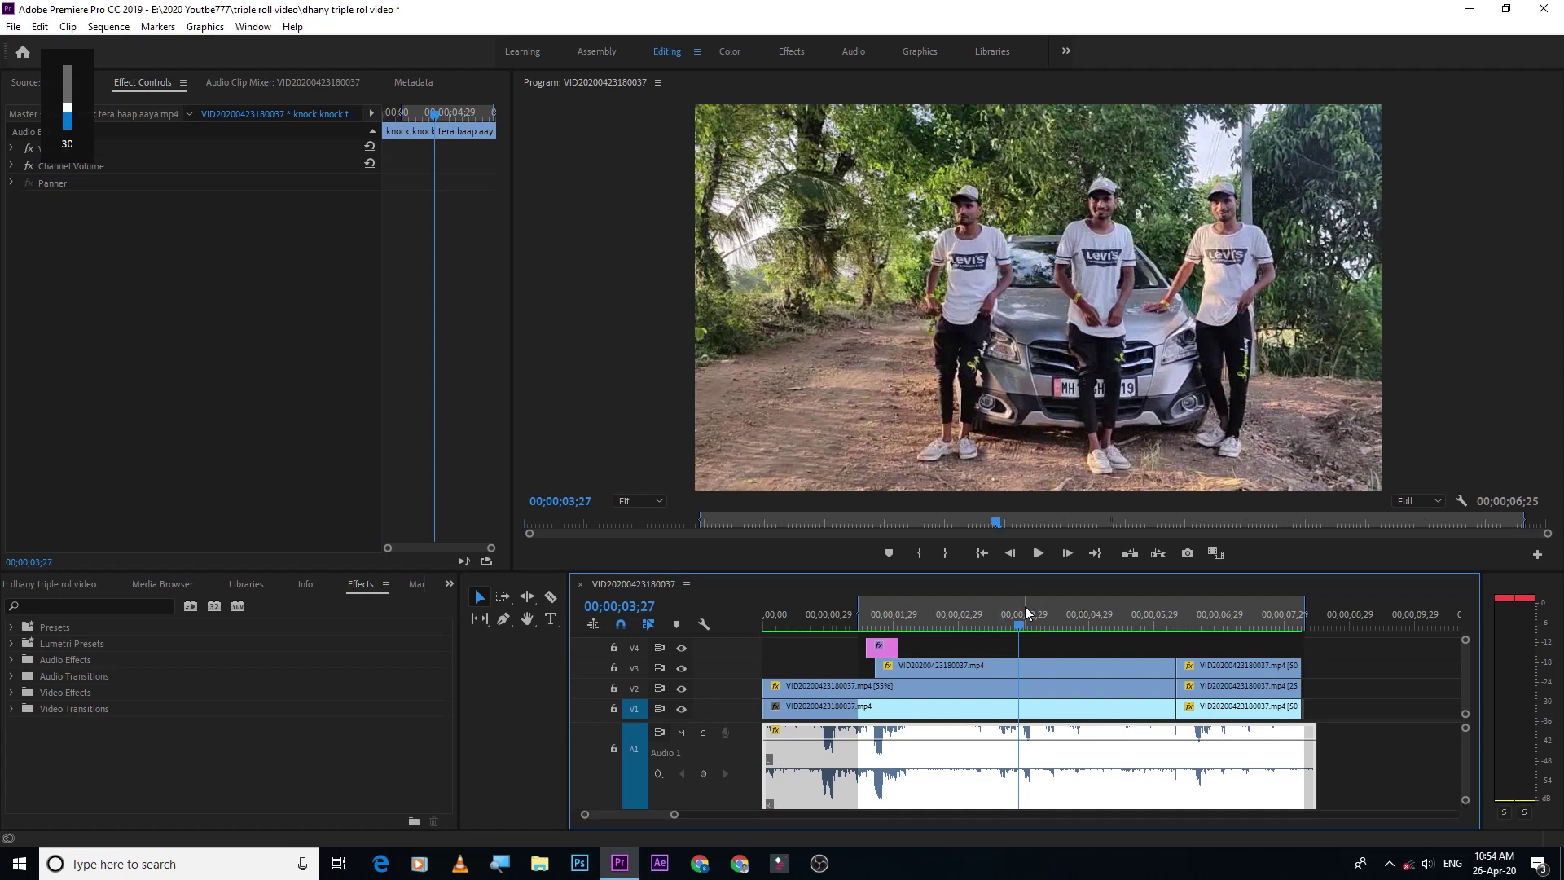
{"action": "scroll", "coordinate": [1024, 615], "scroll_direction": "down", "scroll_amount": 3}
{"action": "left_click", "coordinate": [953, 615]}
{"action": "scroll", "coordinate": [953, 615], "scroll_direction": "up", "scroll_amount": 1}
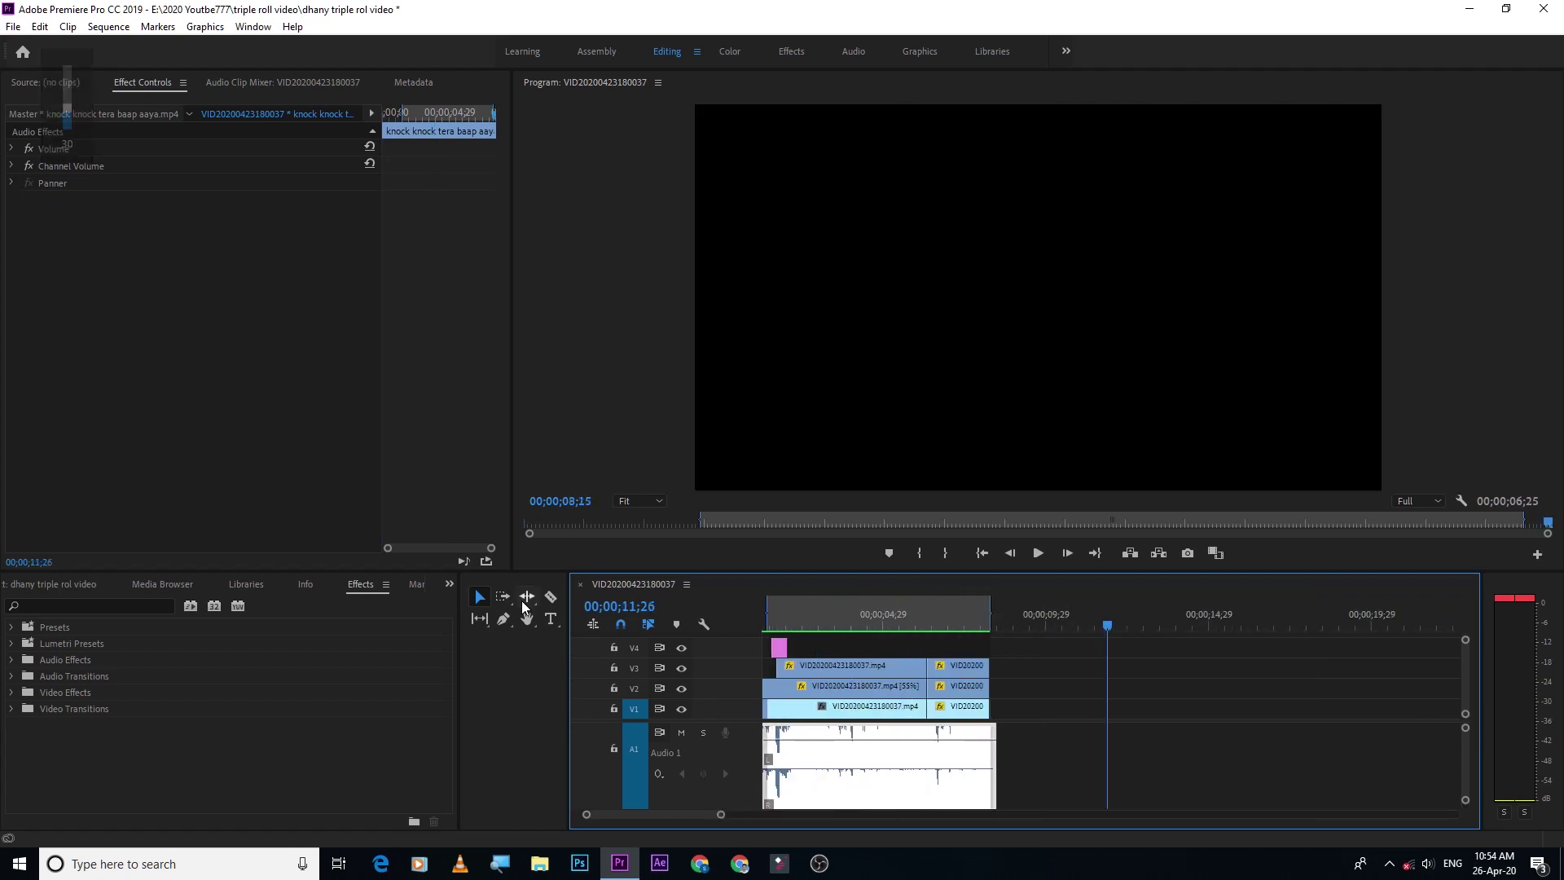
{"action": "left_click", "coordinate": [449, 584]}
{"action": "left_click", "coordinate": [457, 604]}
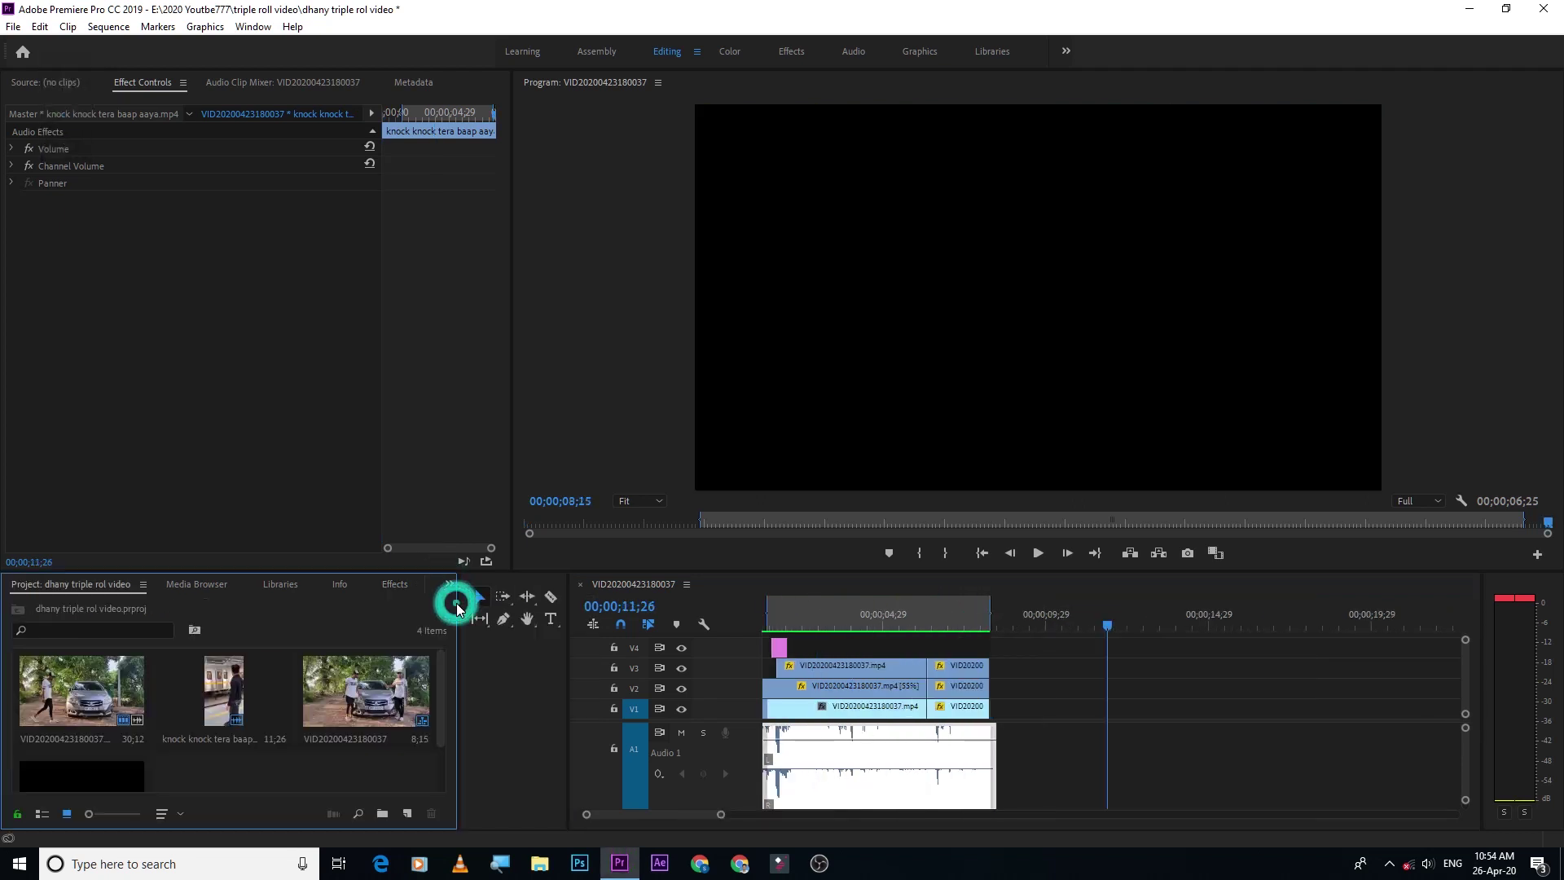
Load the man-walking-to-car clip in an enlarged Source Monitor at 1/2 resolution, maximized
{"action": "left_click_drag", "start_coordinate": [318, 571], "coordinate": [318, 376]}
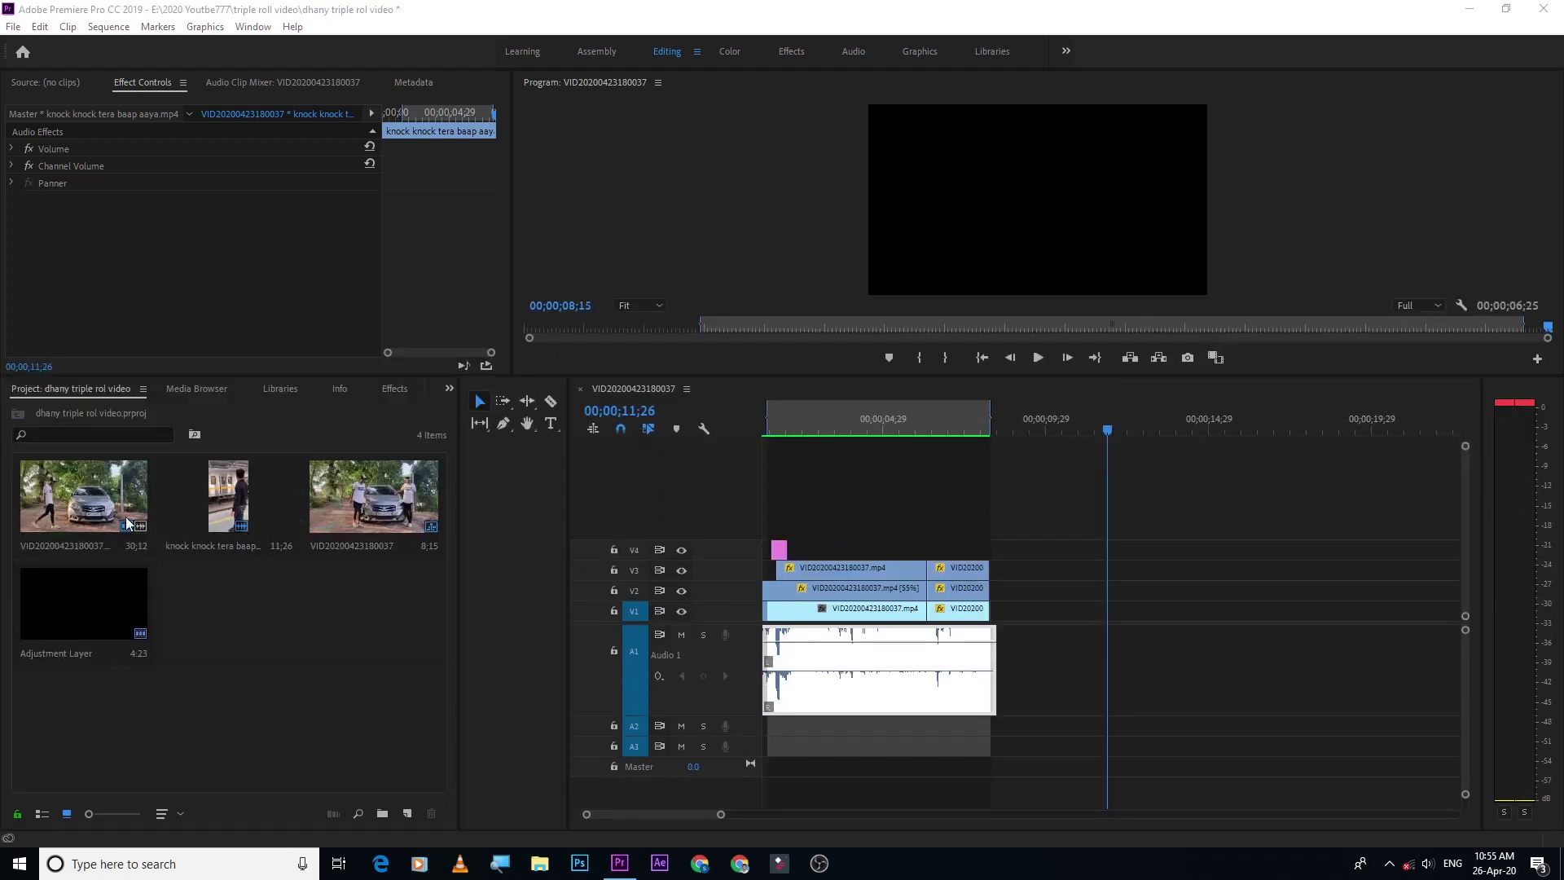
{"action": "double_click", "coordinate": [86, 492]}
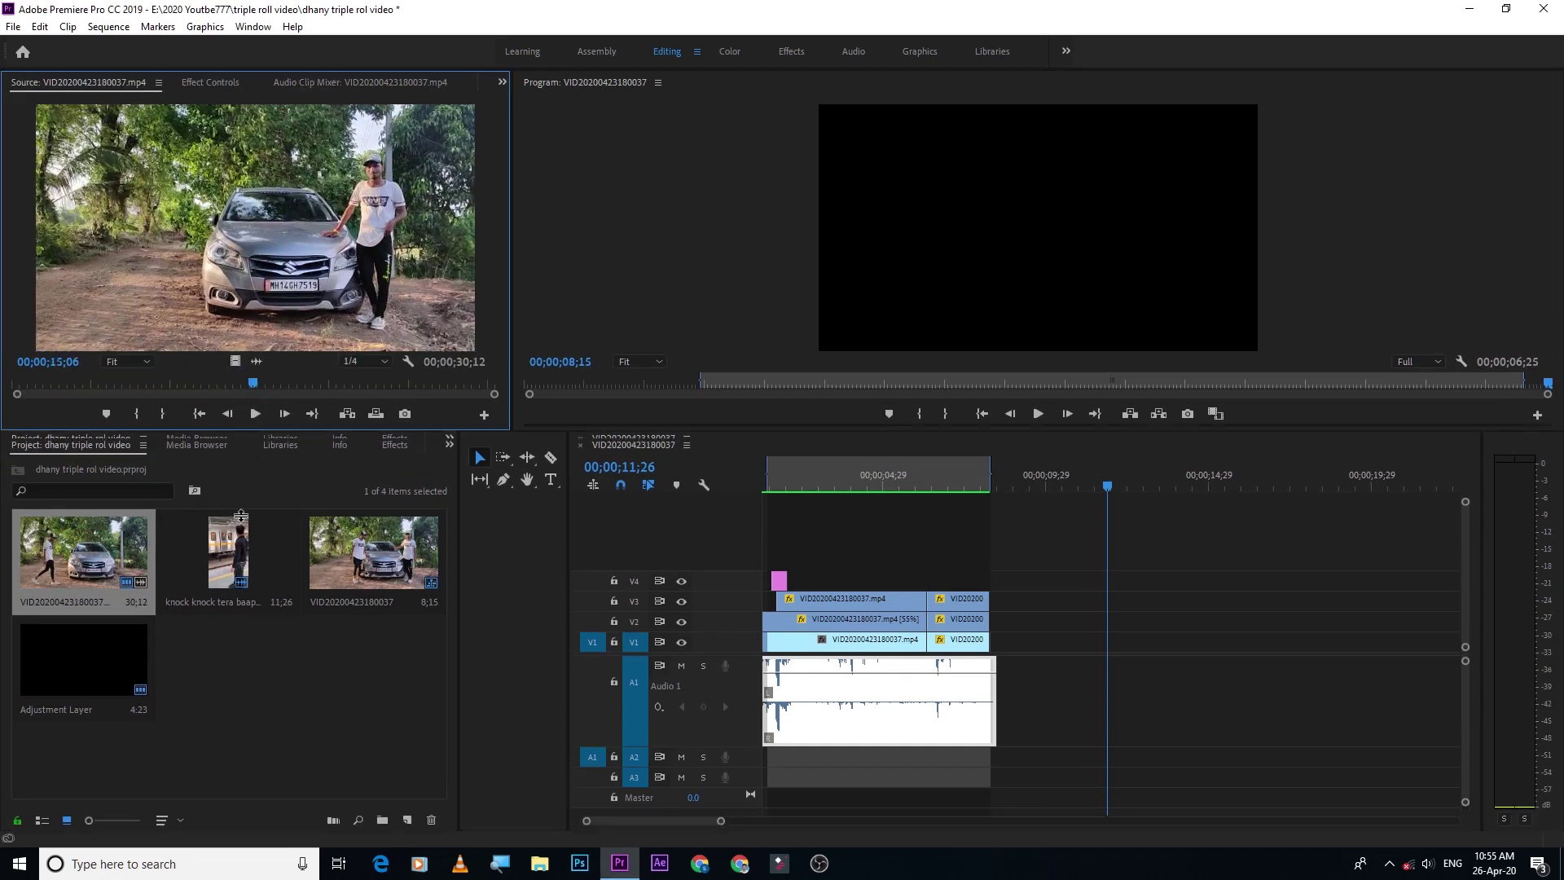
{"action": "left_click_drag", "start_coordinate": [259, 376], "coordinate": [239, 521]}
{"action": "double_click", "coordinate": [337, 668]}
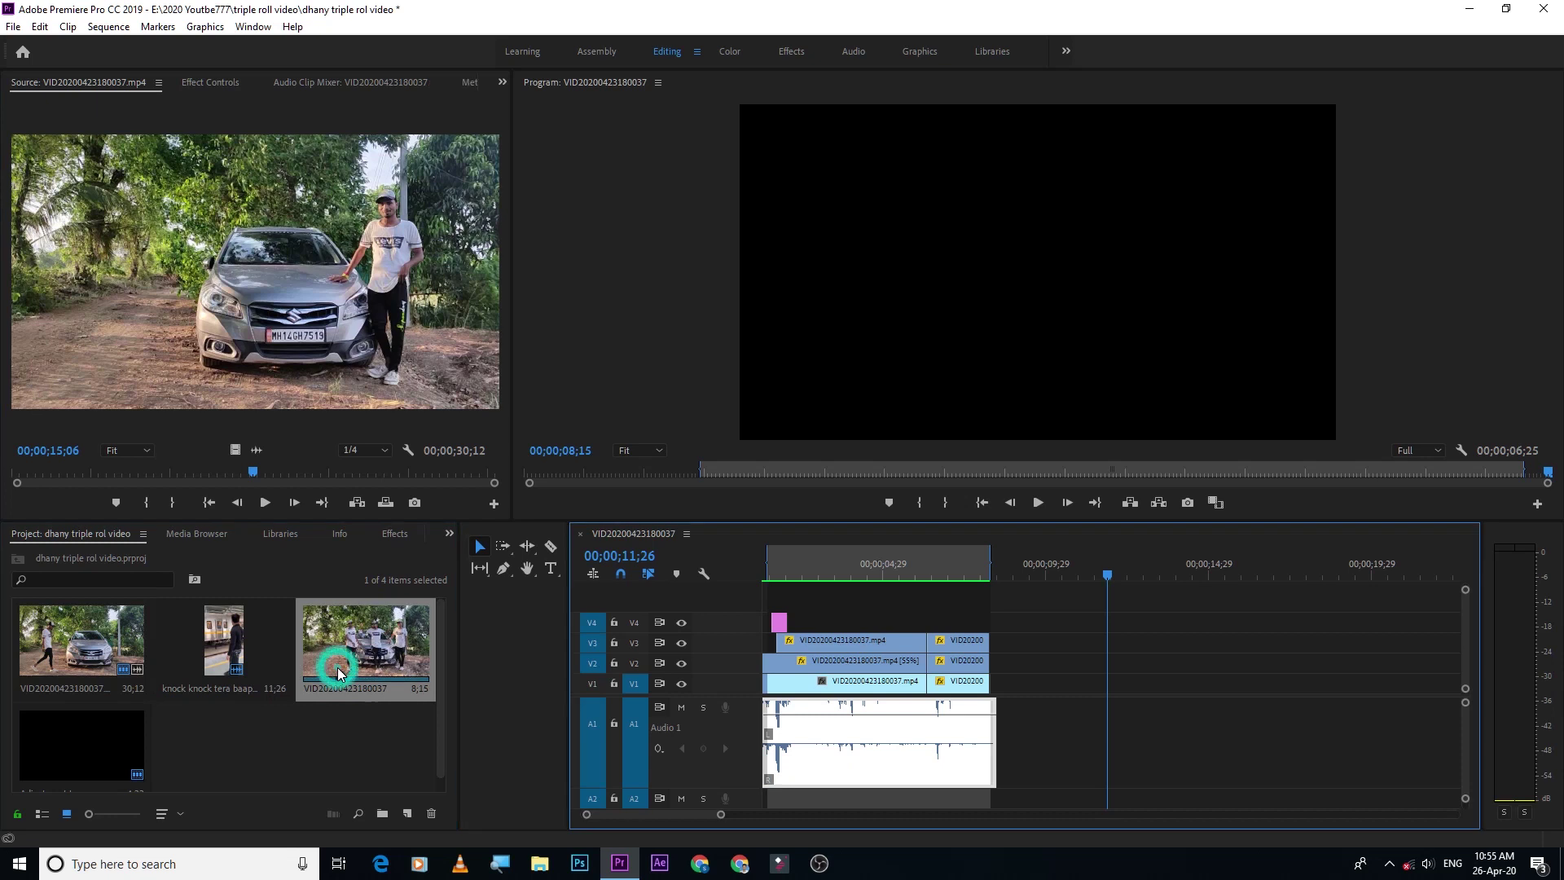
{"action": "left_click", "coordinate": [319, 643]}
{"action": "left_click_drag", "start_coordinate": [253, 472], "coordinate": [3, 482]}
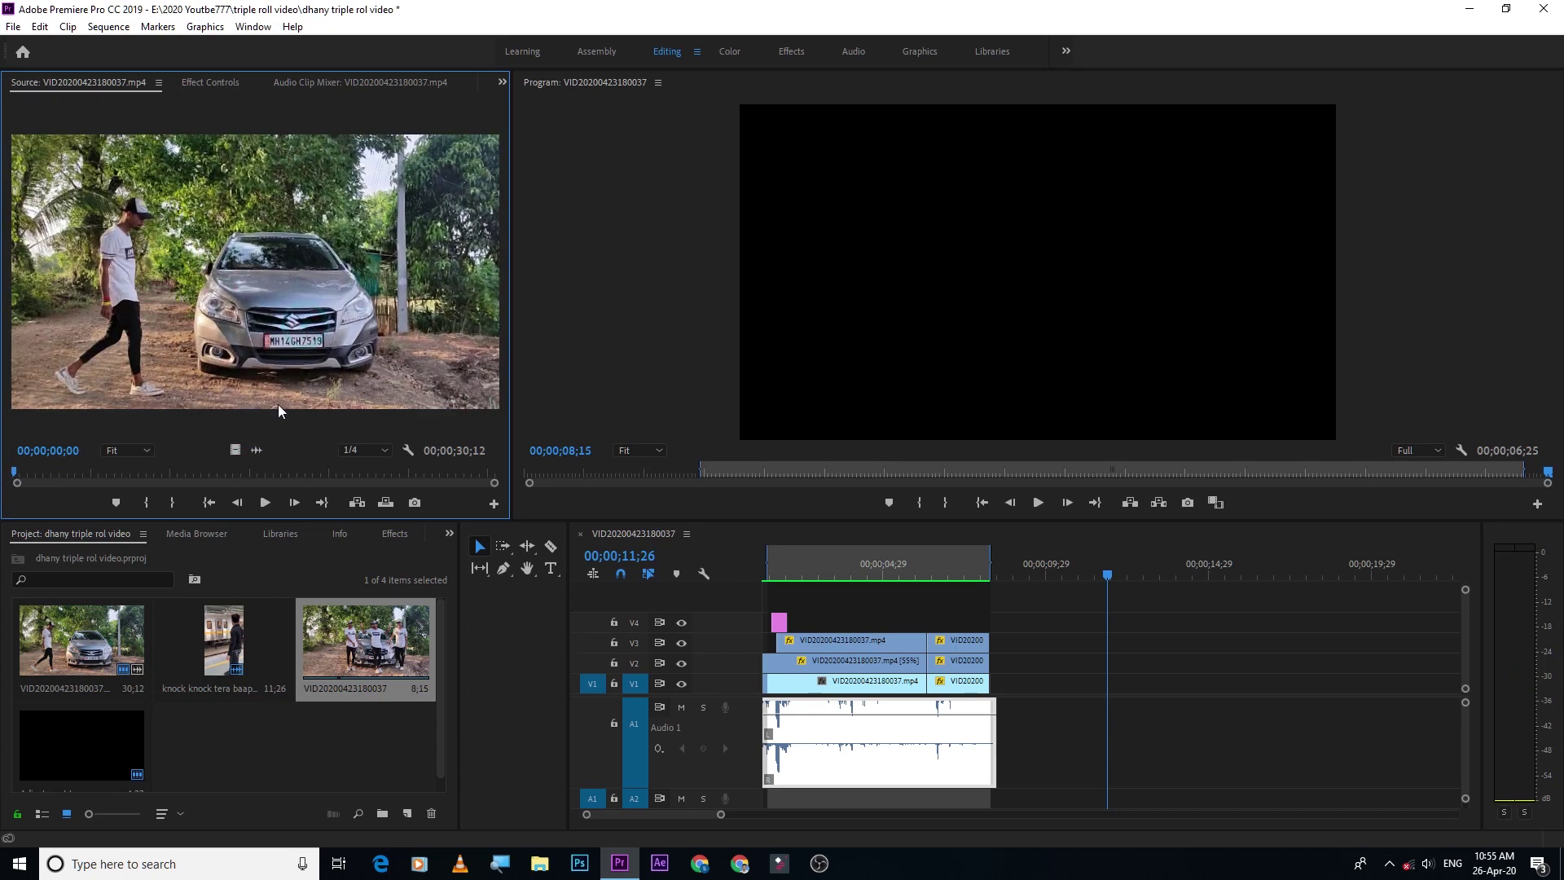
{"action": "left_click", "coordinate": [373, 450]}
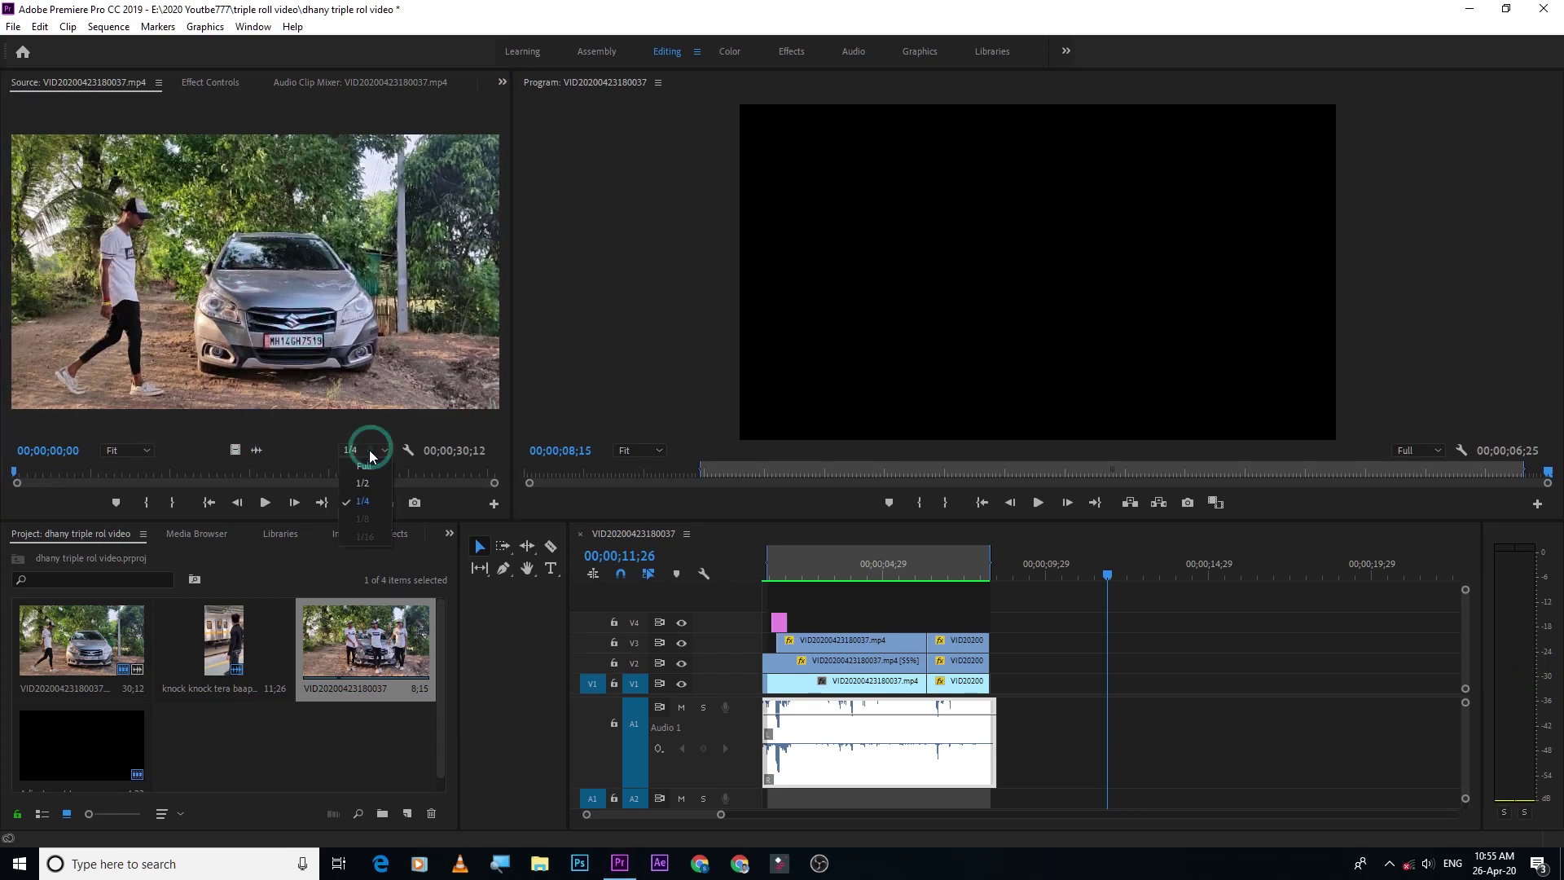
{"action": "left_click", "coordinate": [365, 481]}
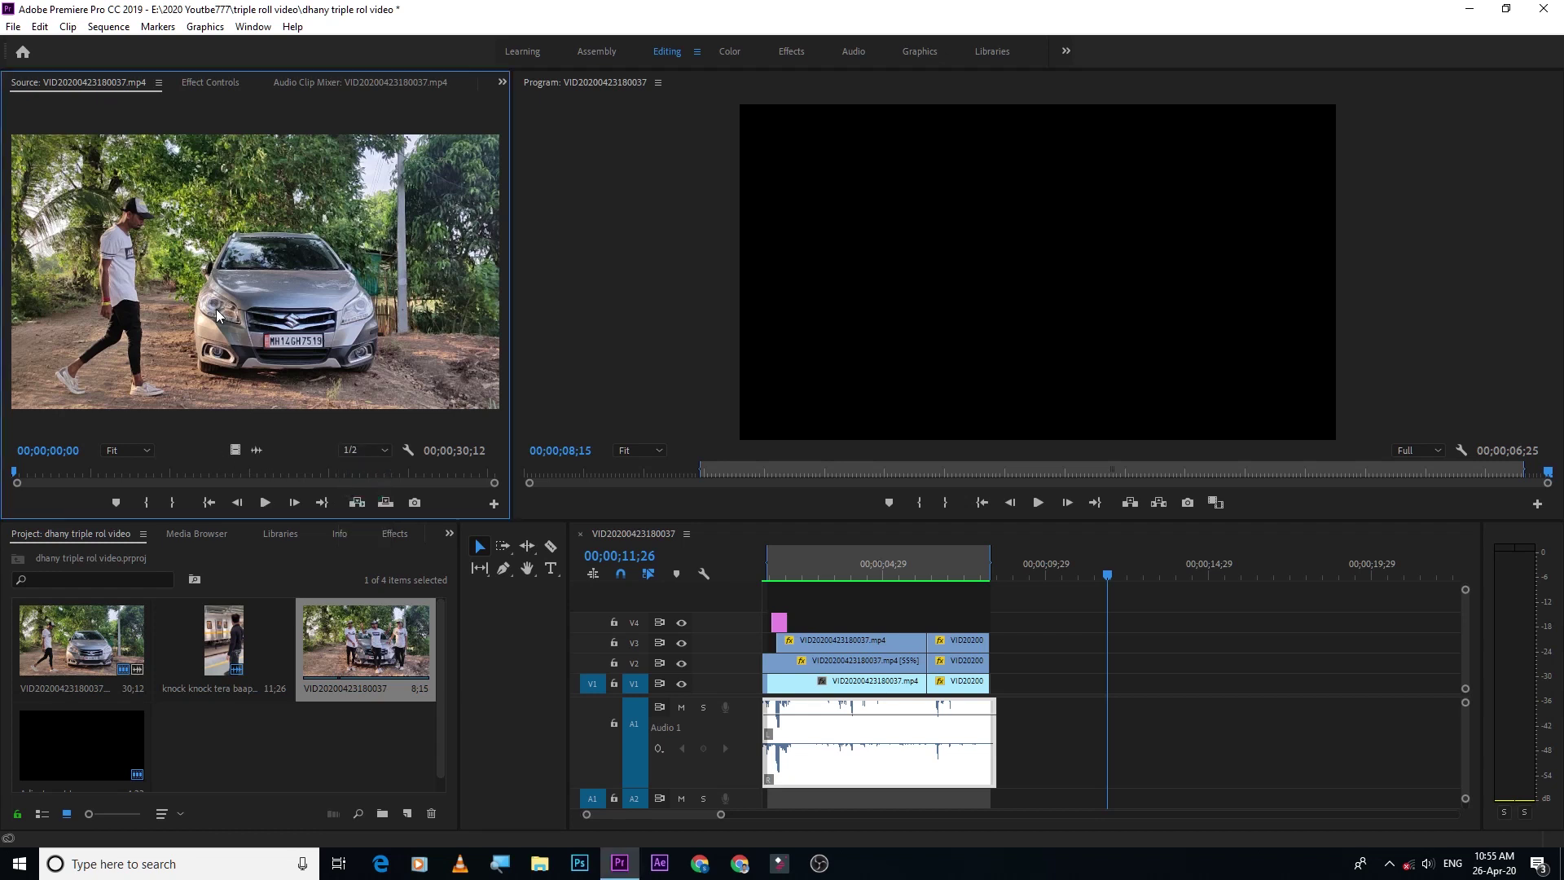
{"action": "key", "text": "grave"}
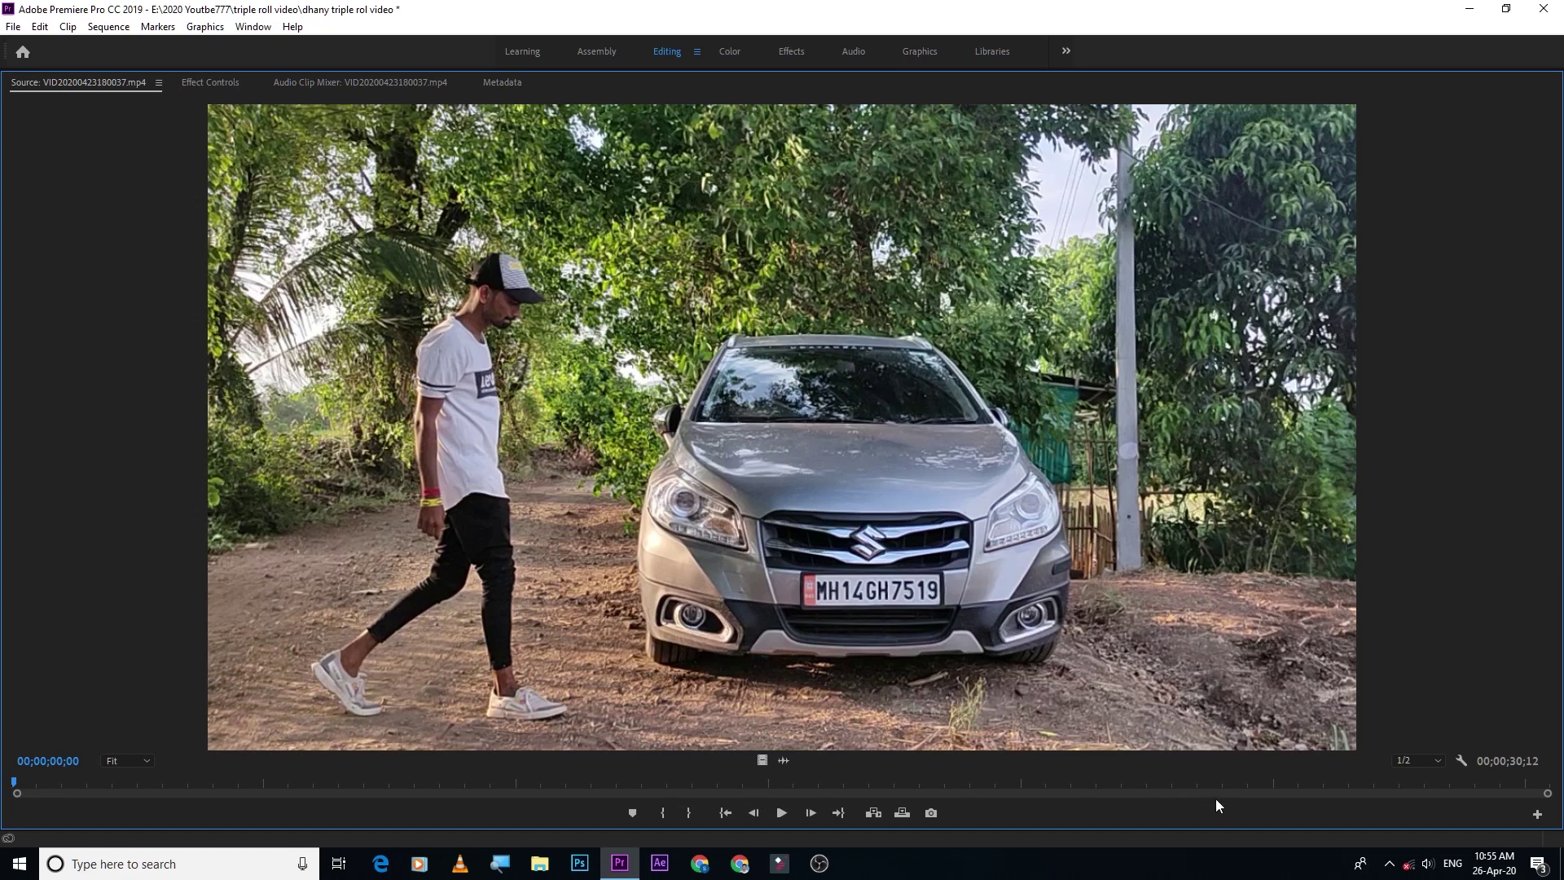
Mute the sound, play the source clip through to 30;11, and restore the editing layout
{"action": "key", "text": "XF86AudioMute"}
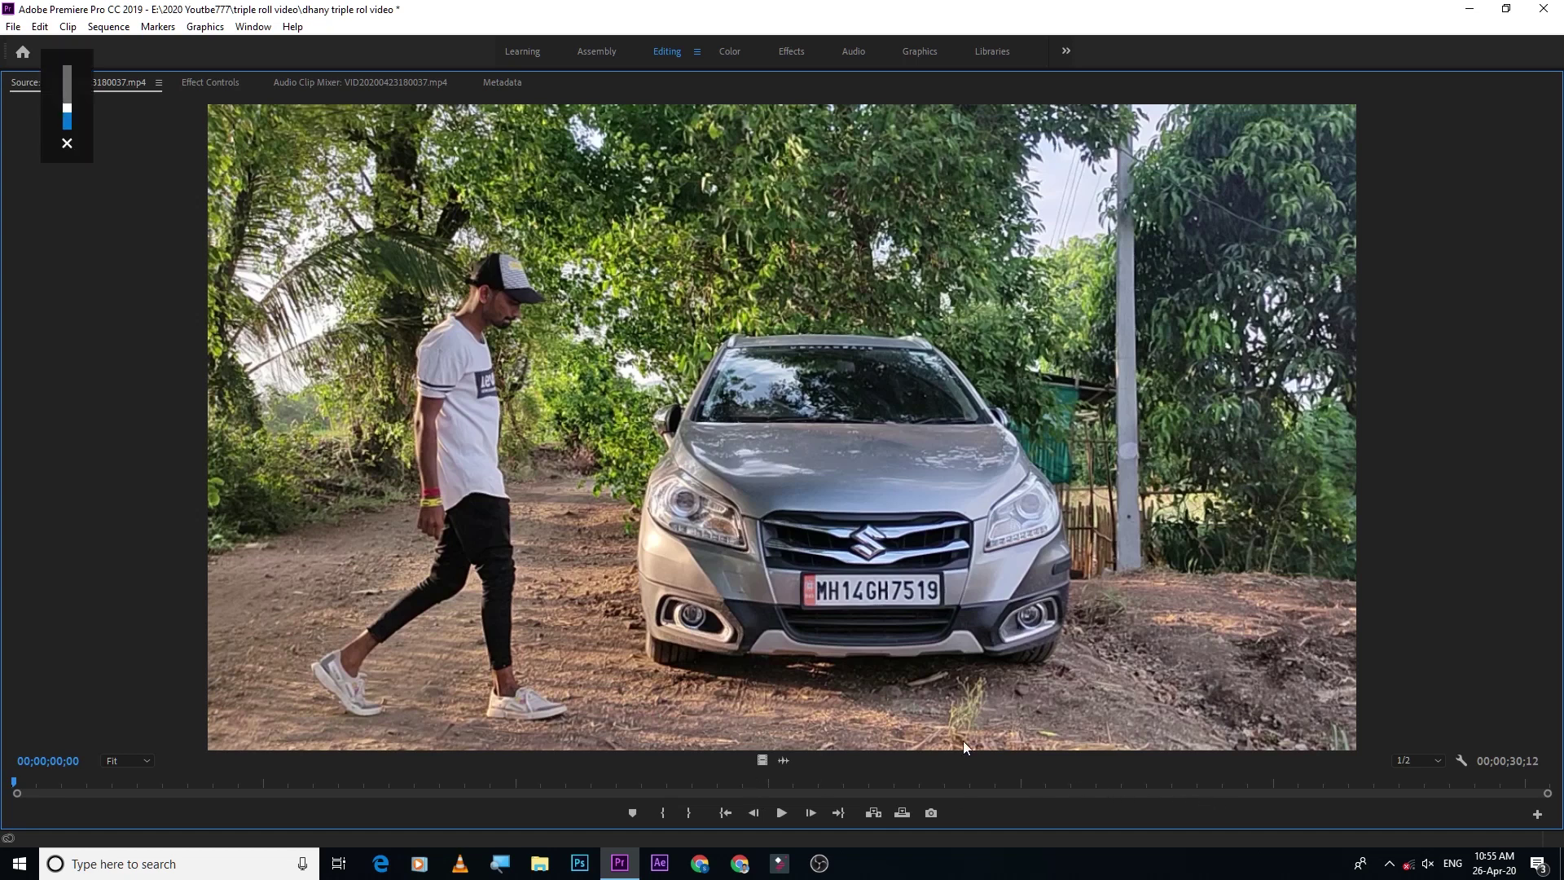
{"action": "key", "text": "space"}
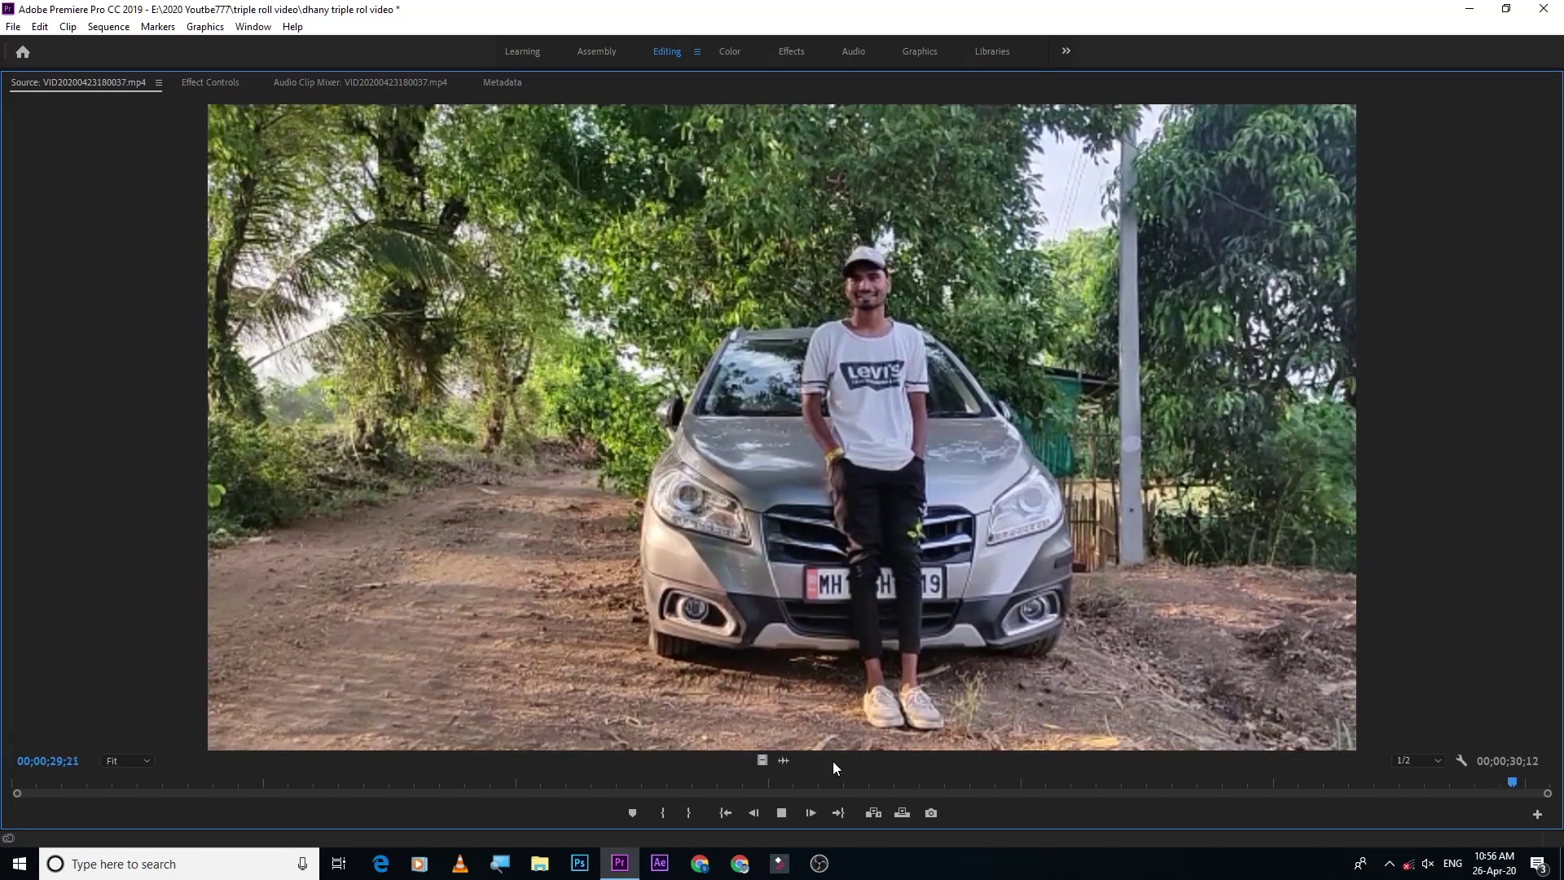
{"action": "key", "text": "grave"}
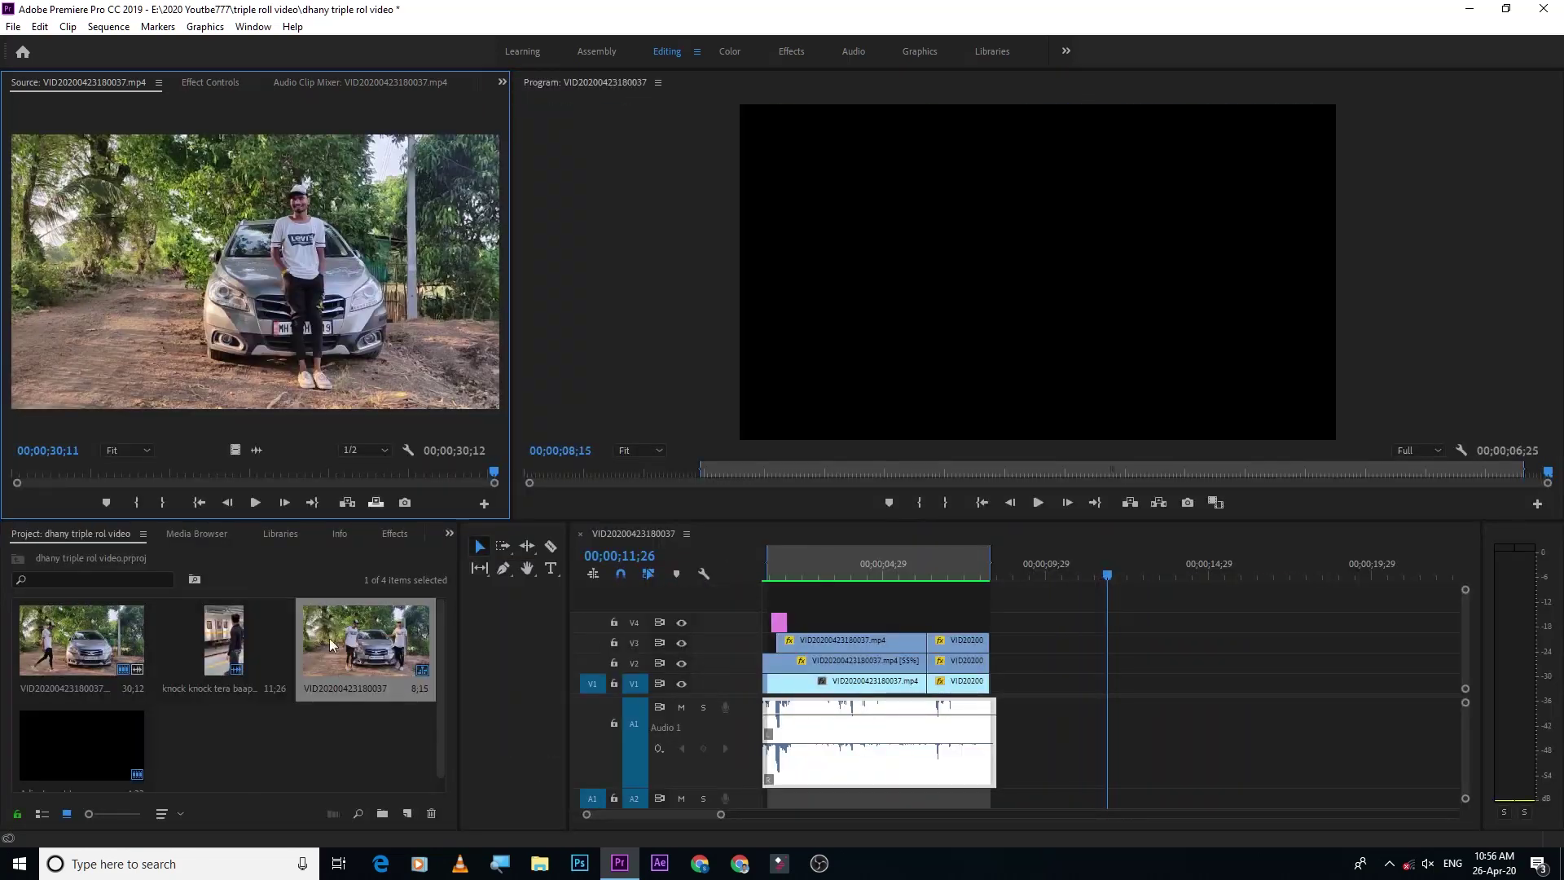
Place the car clip on V1 after the clone section, unlink it, and delete its A2 audio
{"action": "left_click_drag", "start_coordinate": [350, 652], "coordinate": [1204, 656]}
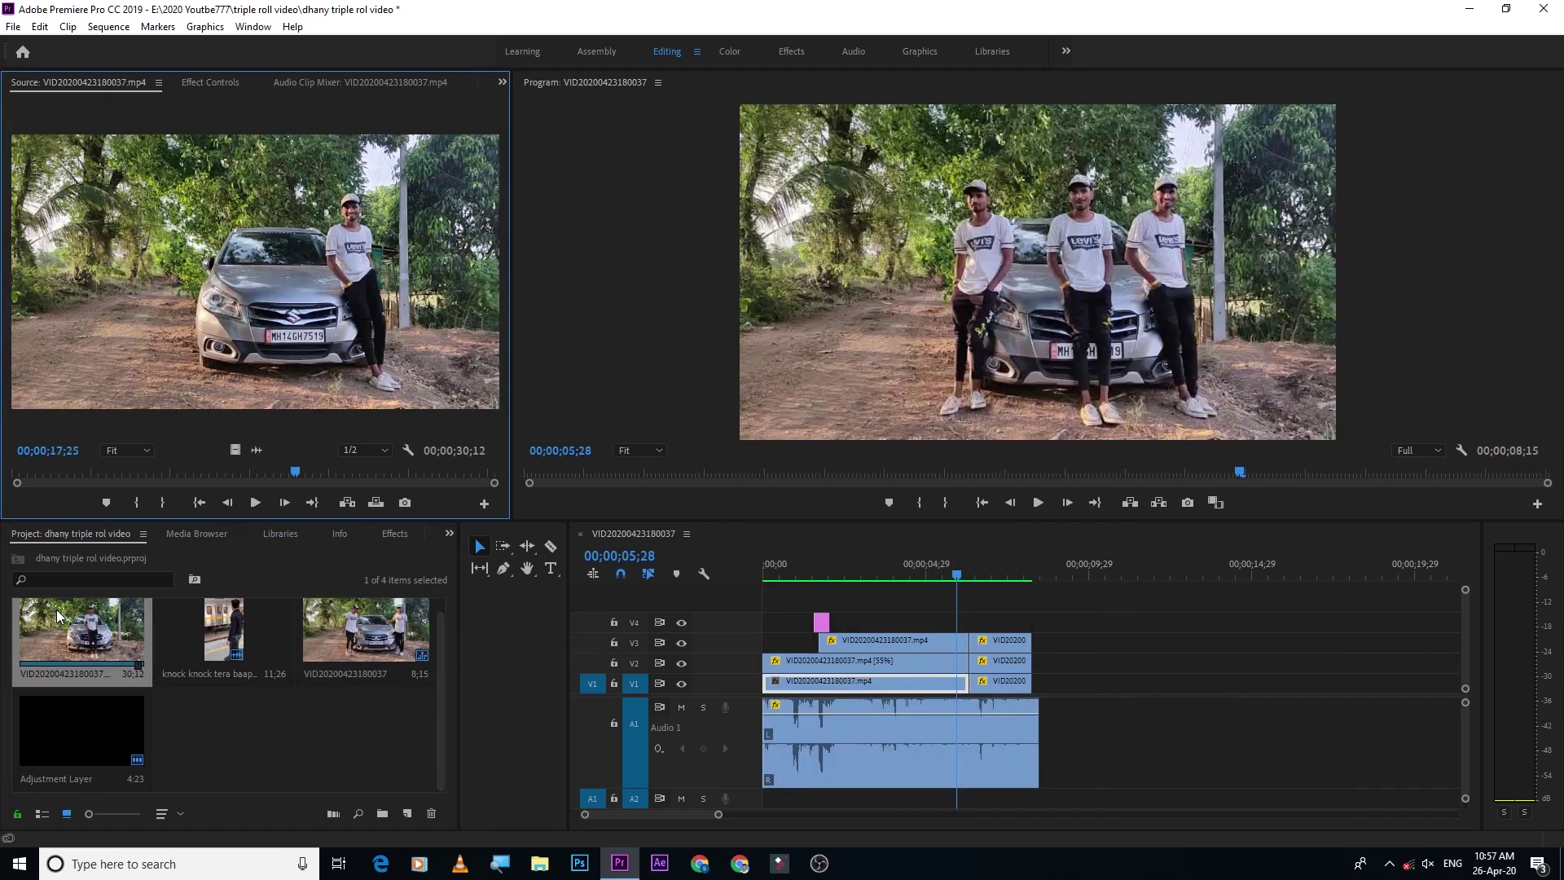
{"action": "mouse_move", "coordinate": [78, 629]}
{"action": "left_mouse_down"}
{"action": "mouse_move", "coordinate": [1145, 697]}
{"action": "mouse_move", "coordinate": [1108, 690]}
{"action": "left_mouse_up"}
{"action": "key", "text": "backslash"}
{"action": "left_click", "coordinate": [1028, 554]}
{"action": "key", "text": "minus"}
{"action": "right_click", "coordinate": [938, 682]}
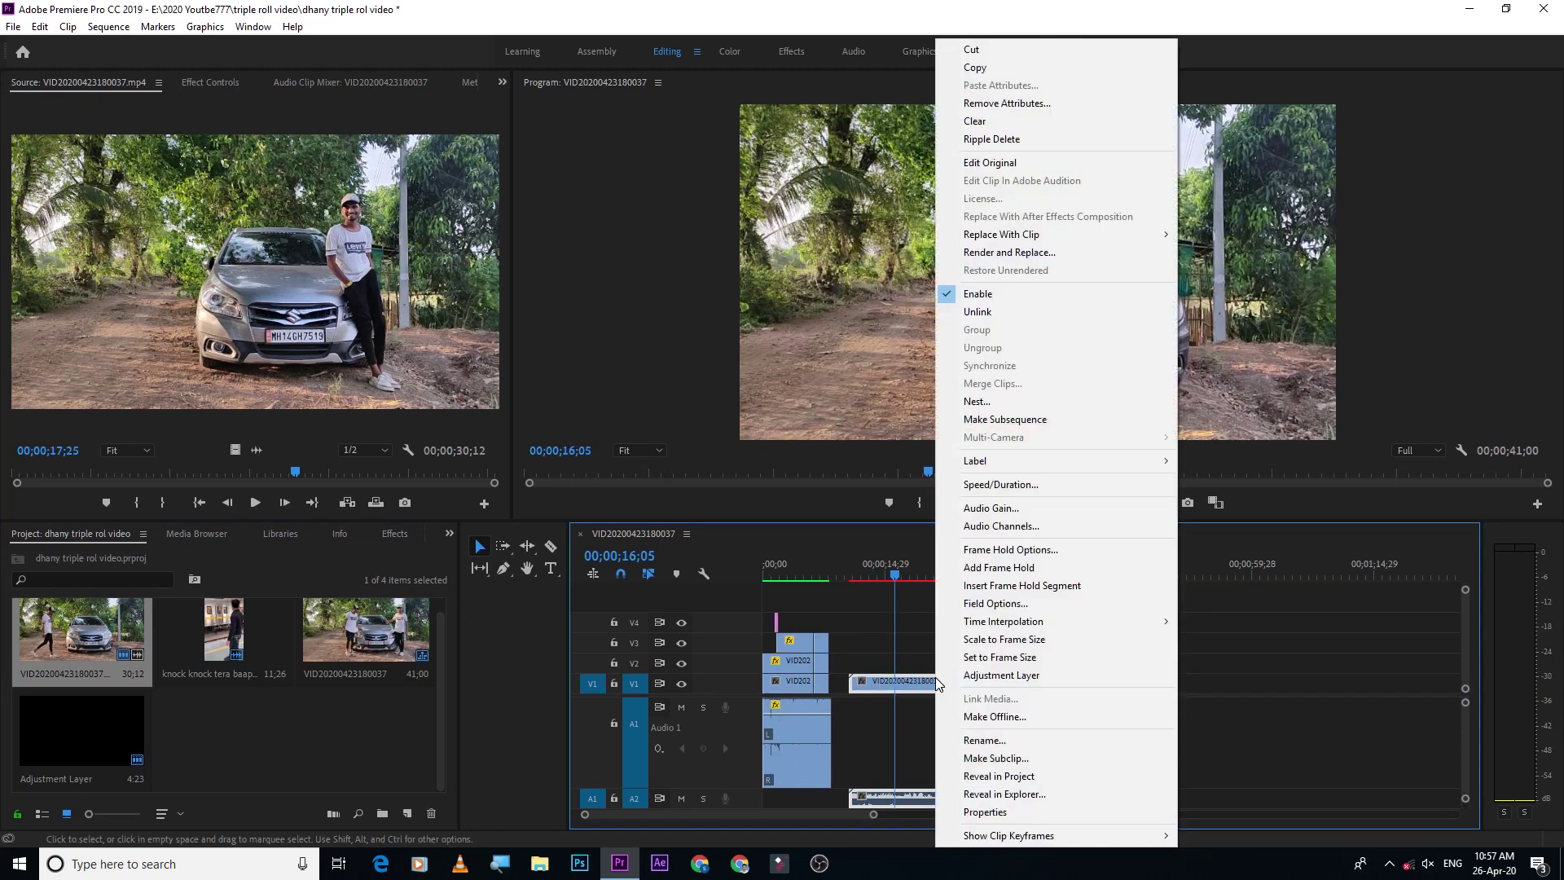
{"action": "left_click", "coordinate": [978, 315]}
{"action": "left_click", "coordinate": [914, 797]}
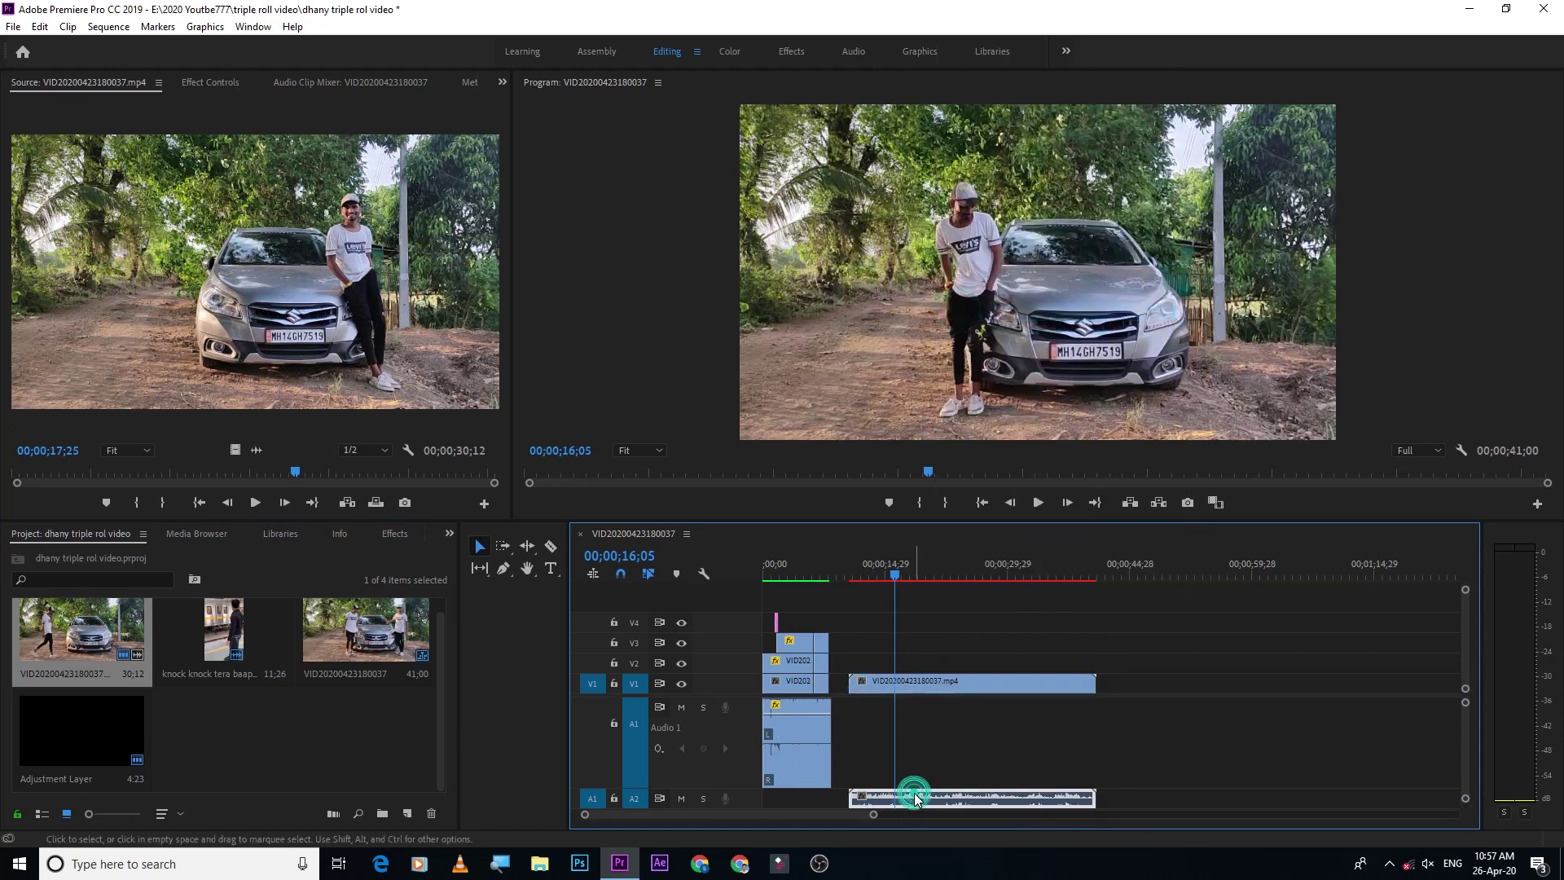
{"action": "key", "text": "Delete"}
Cut the V1 clip at 13;28 and 21;05 and delete the middle piece
{"action": "left_click_drag", "start_coordinate": [868, 551], "coordinate": [955, 595]}
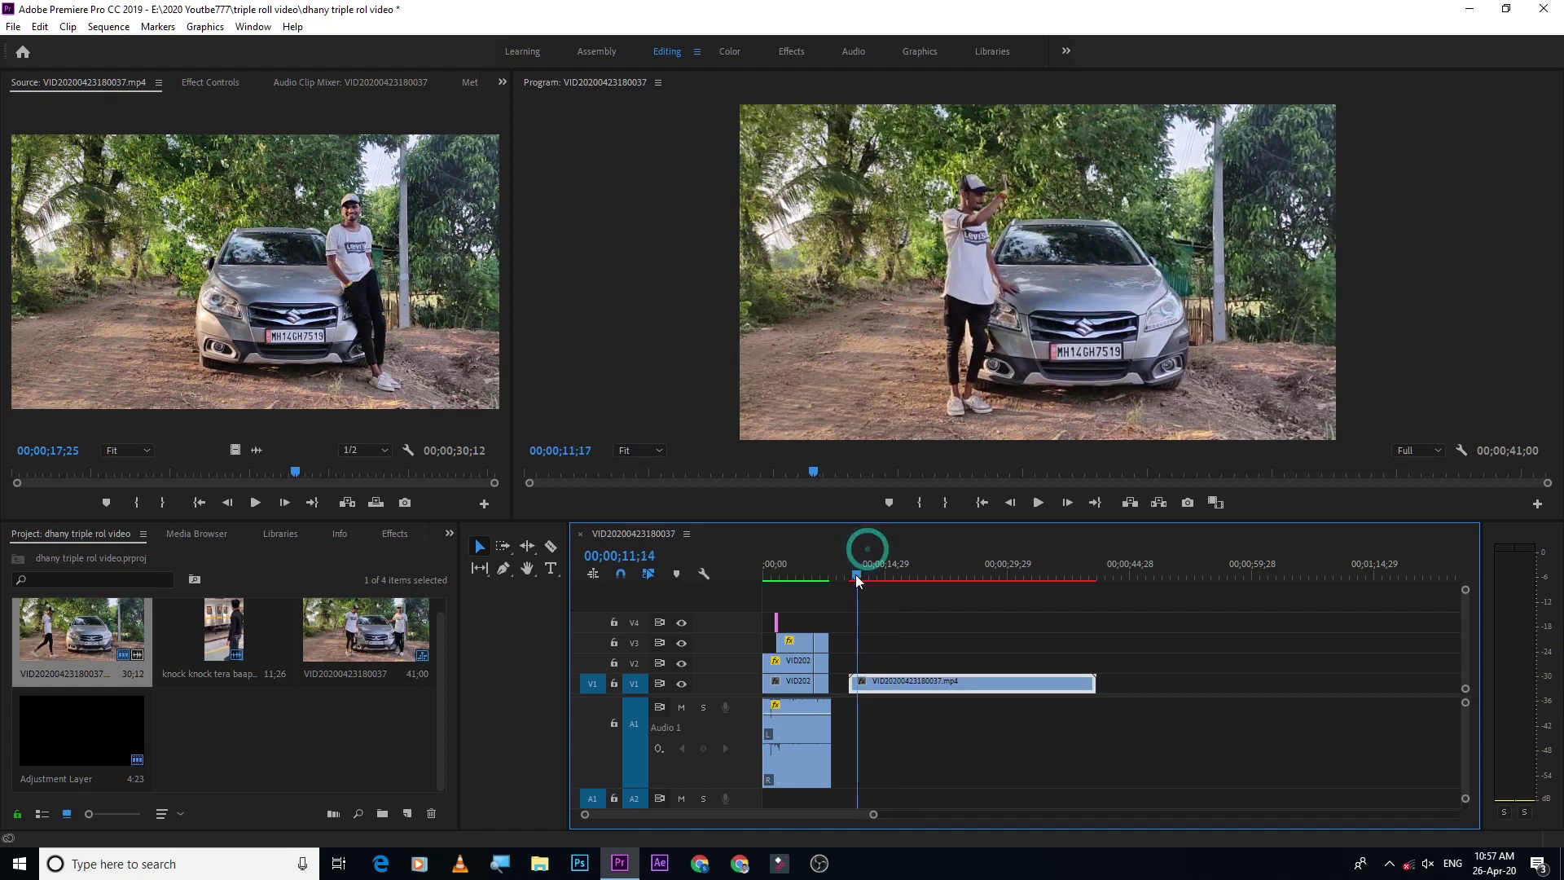
{"action": "left_click_drag", "start_coordinate": [1064, 615], "coordinate": [988, 647]}
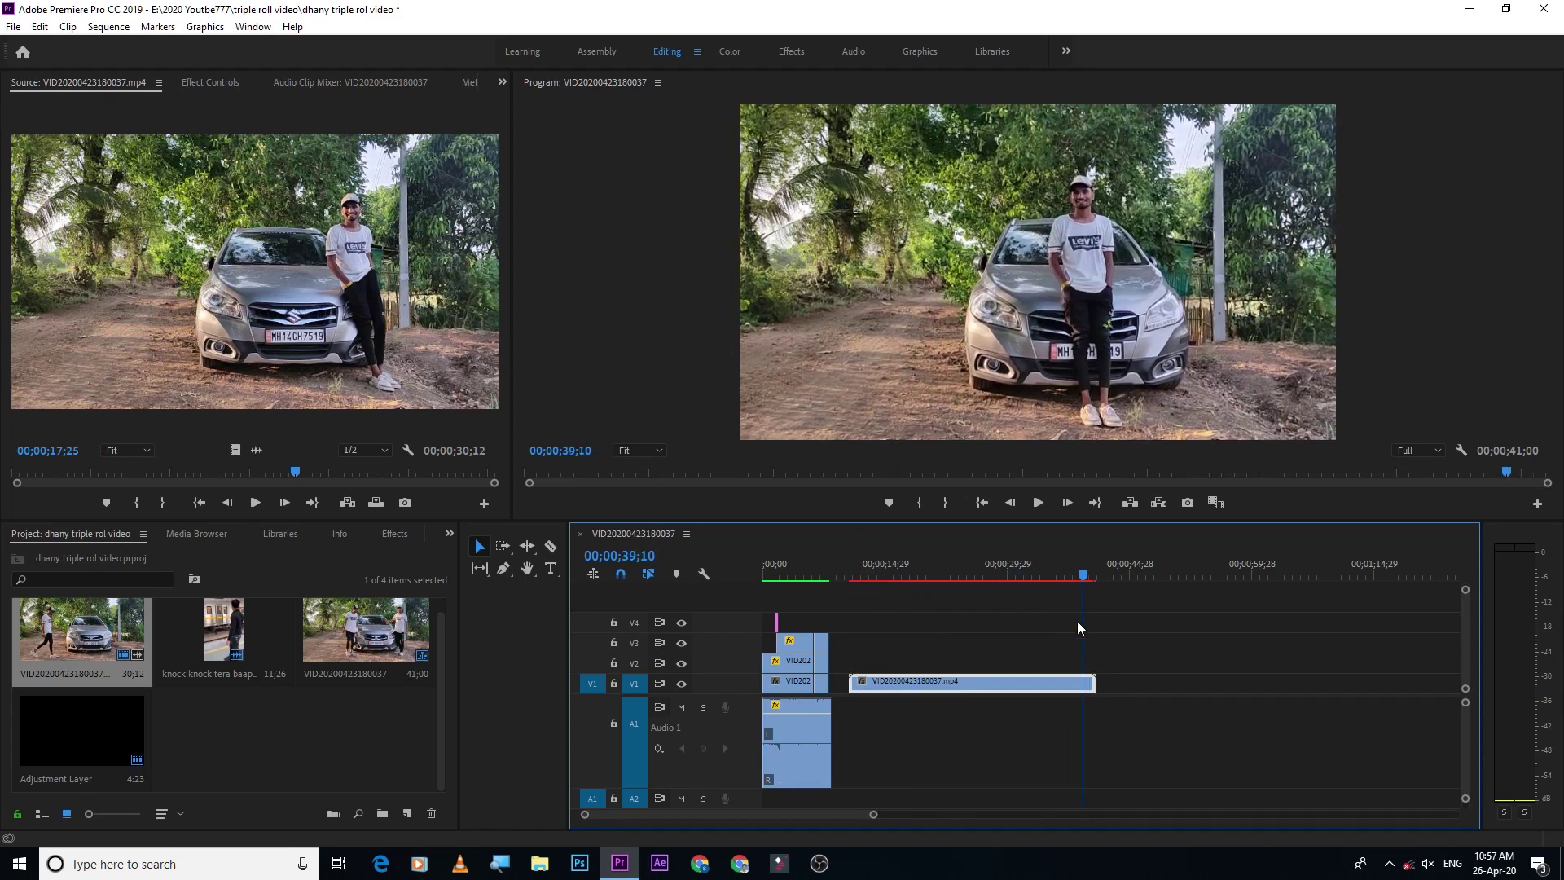
{"action": "key", "text": "="}
{"action": "mouse_move", "coordinate": [854, 580]}
{"action": "left_mouse_down"}
{"action": "mouse_move", "coordinate": [890, 601]}
{"action": "mouse_move", "coordinate": [865, 640]}
{"action": "mouse_move", "coordinate": [916, 644]}
{"action": "mouse_move", "coordinate": [916, 684]}
{"action": "left_mouse_up"}
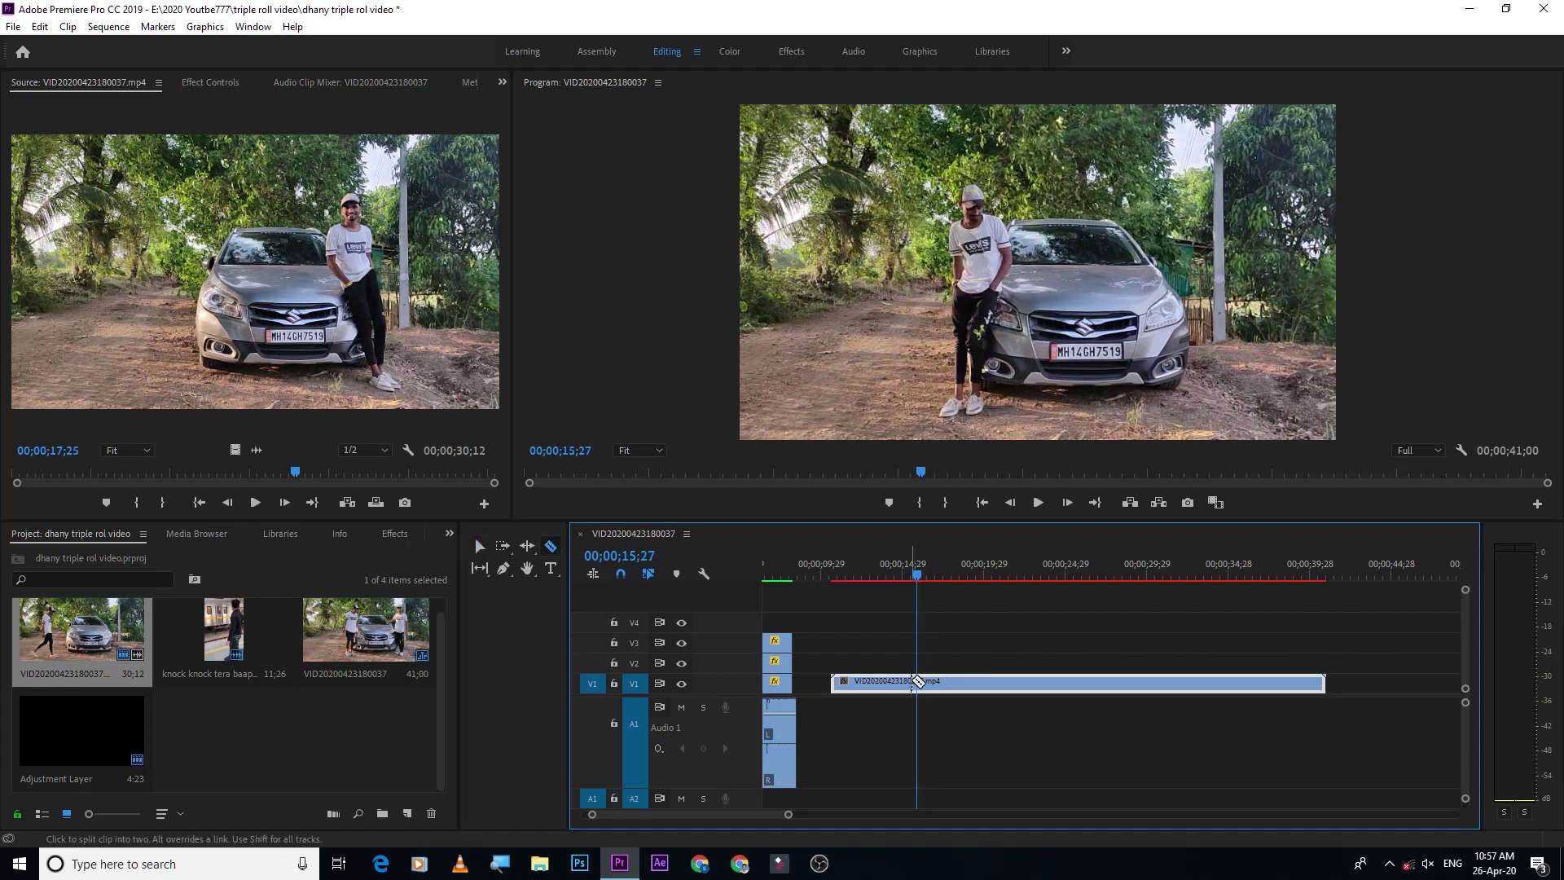
{"action": "left_click", "coordinate": [915, 681]}
{"action": "left_click_drag", "start_coordinate": [915, 572], "coordinate": [993, 609]}
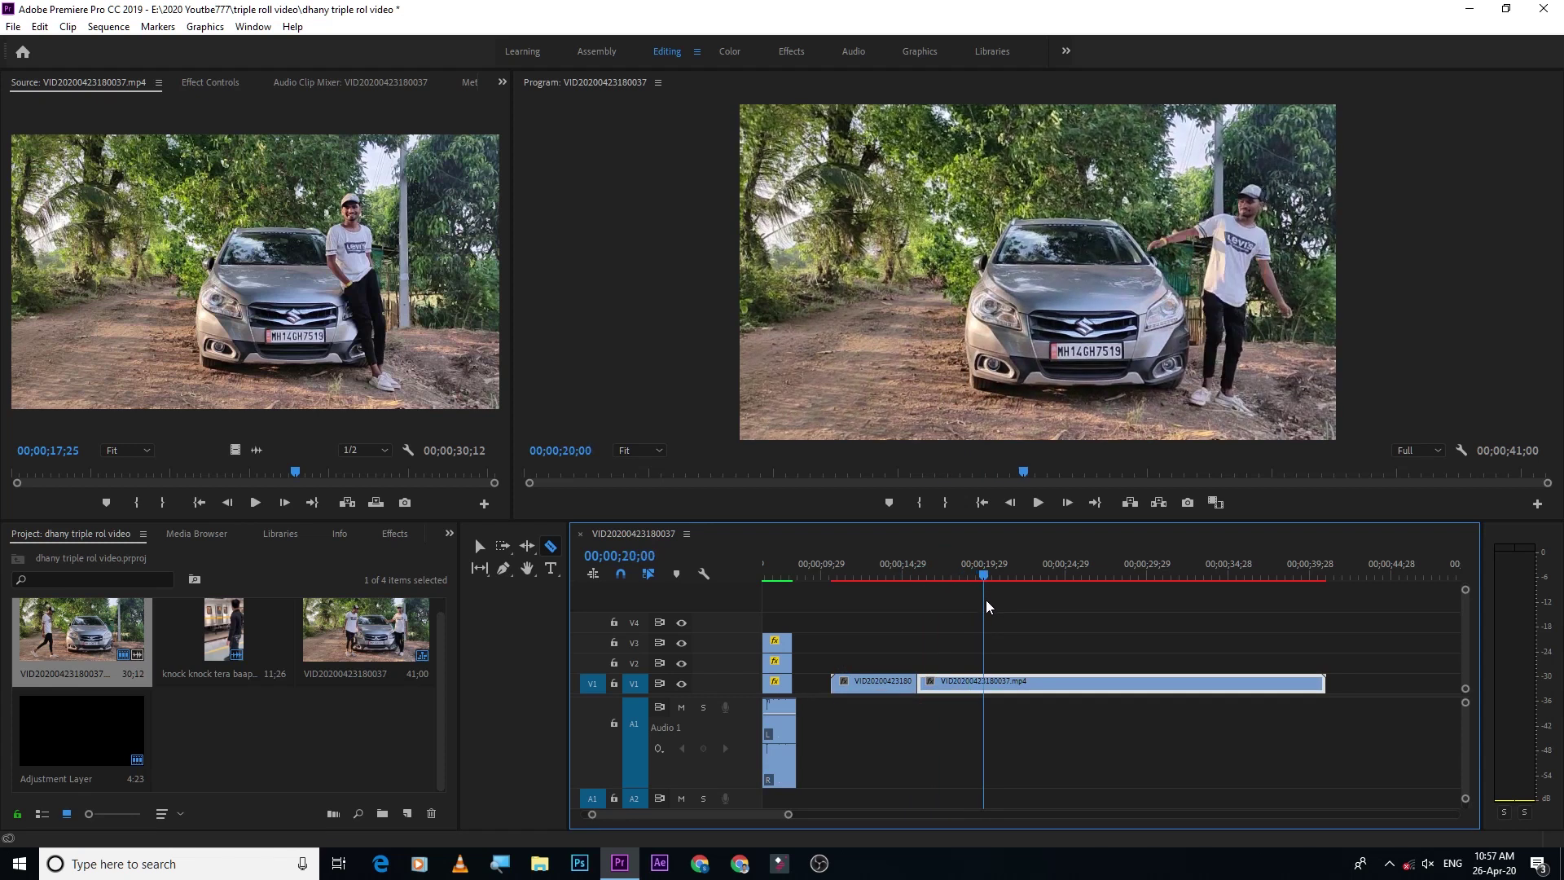
{"action": "left_click_drag", "start_coordinate": [993, 610], "coordinate": [994, 619]}
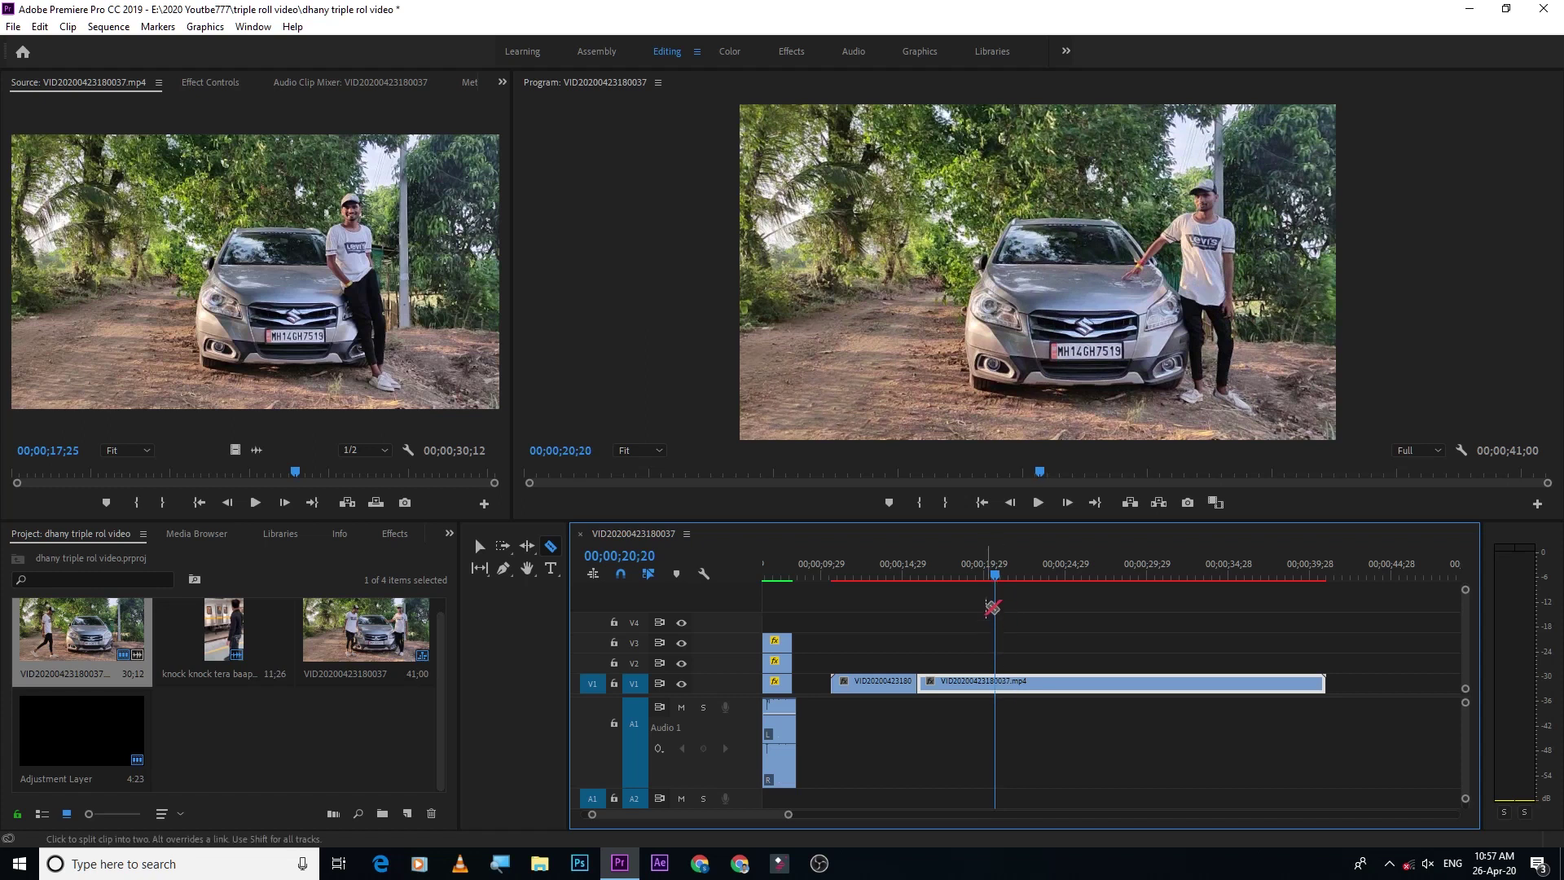
{"action": "left_click_drag", "start_coordinate": [995, 576], "coordinate": [1008, 604]}
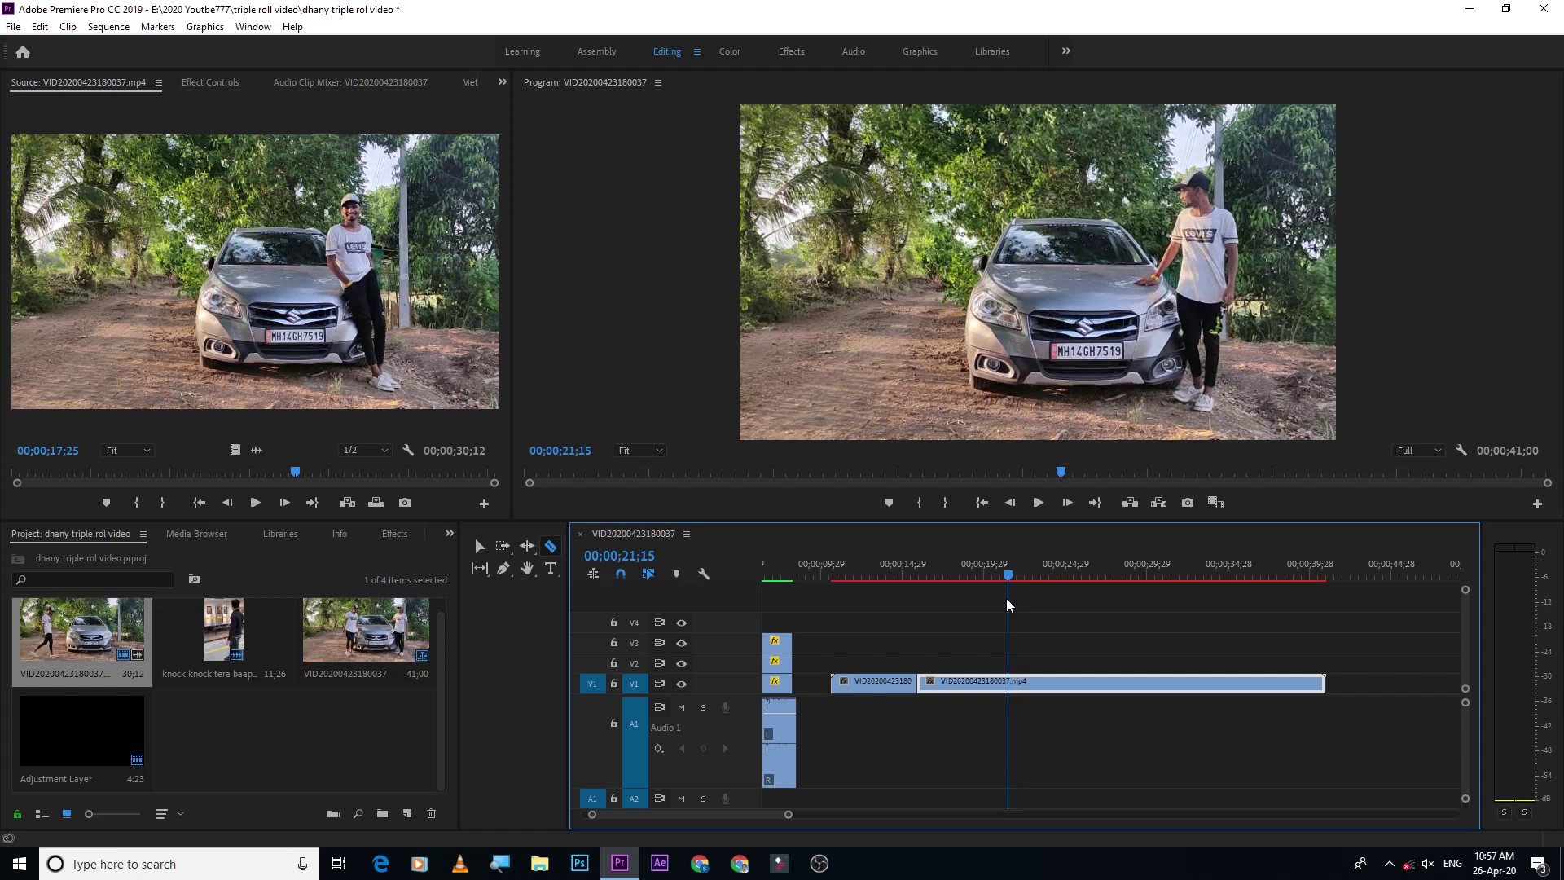
{"action": "left_click_drag", "start_coordinate": [1008, 605], "coordinate": [1003, 614]}
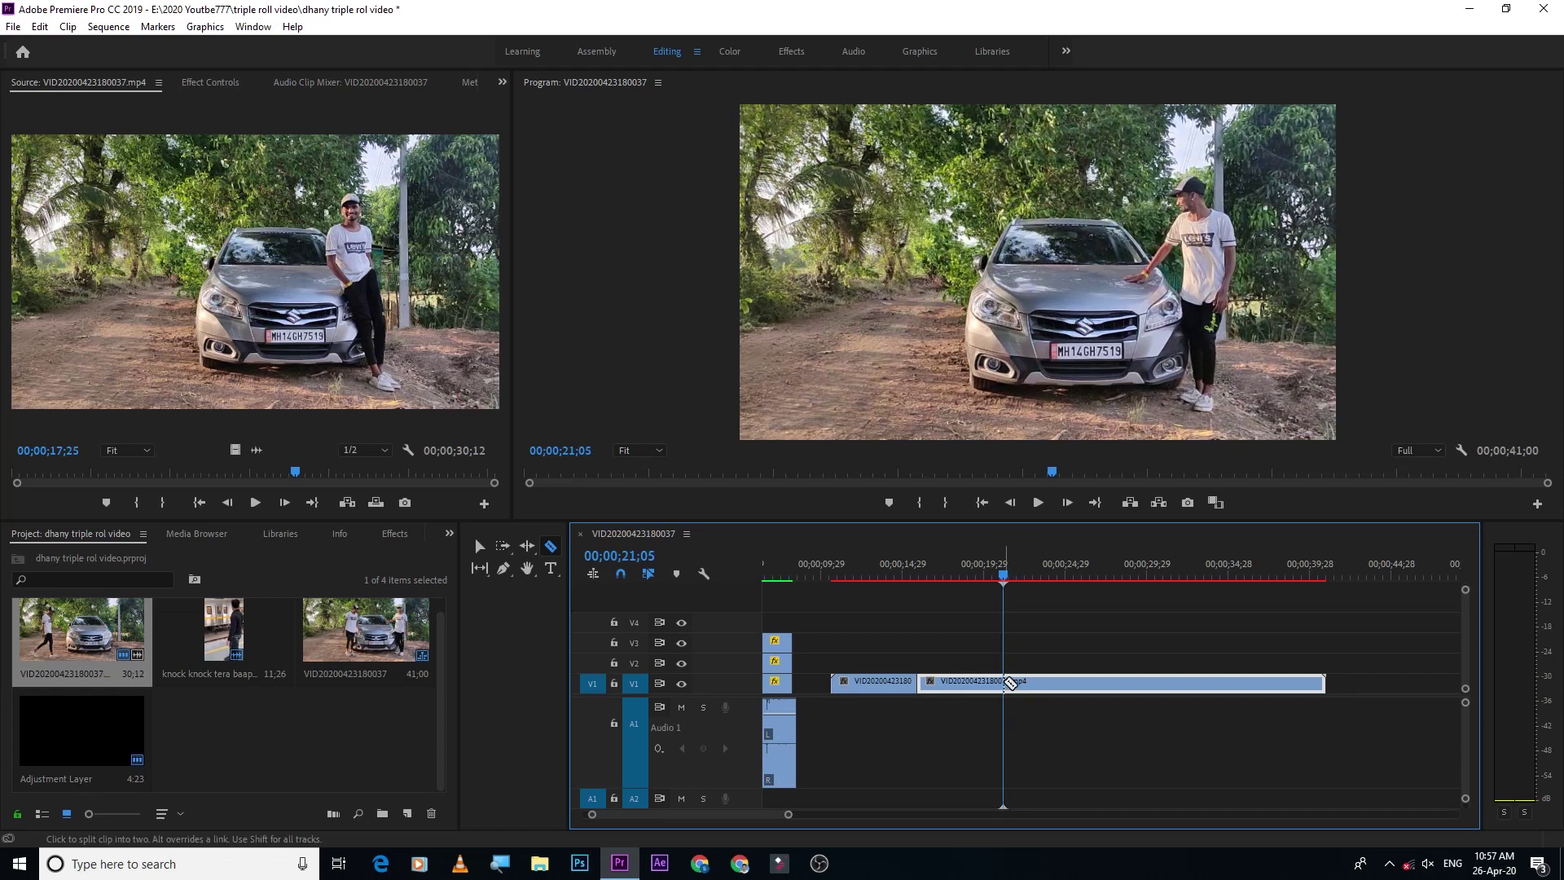
{"action": "left_click", "coordinate": [1004, 682]}
{"action": "key", "text": "v"}
{"action": "left_click", "coordinate": [975, 686]}
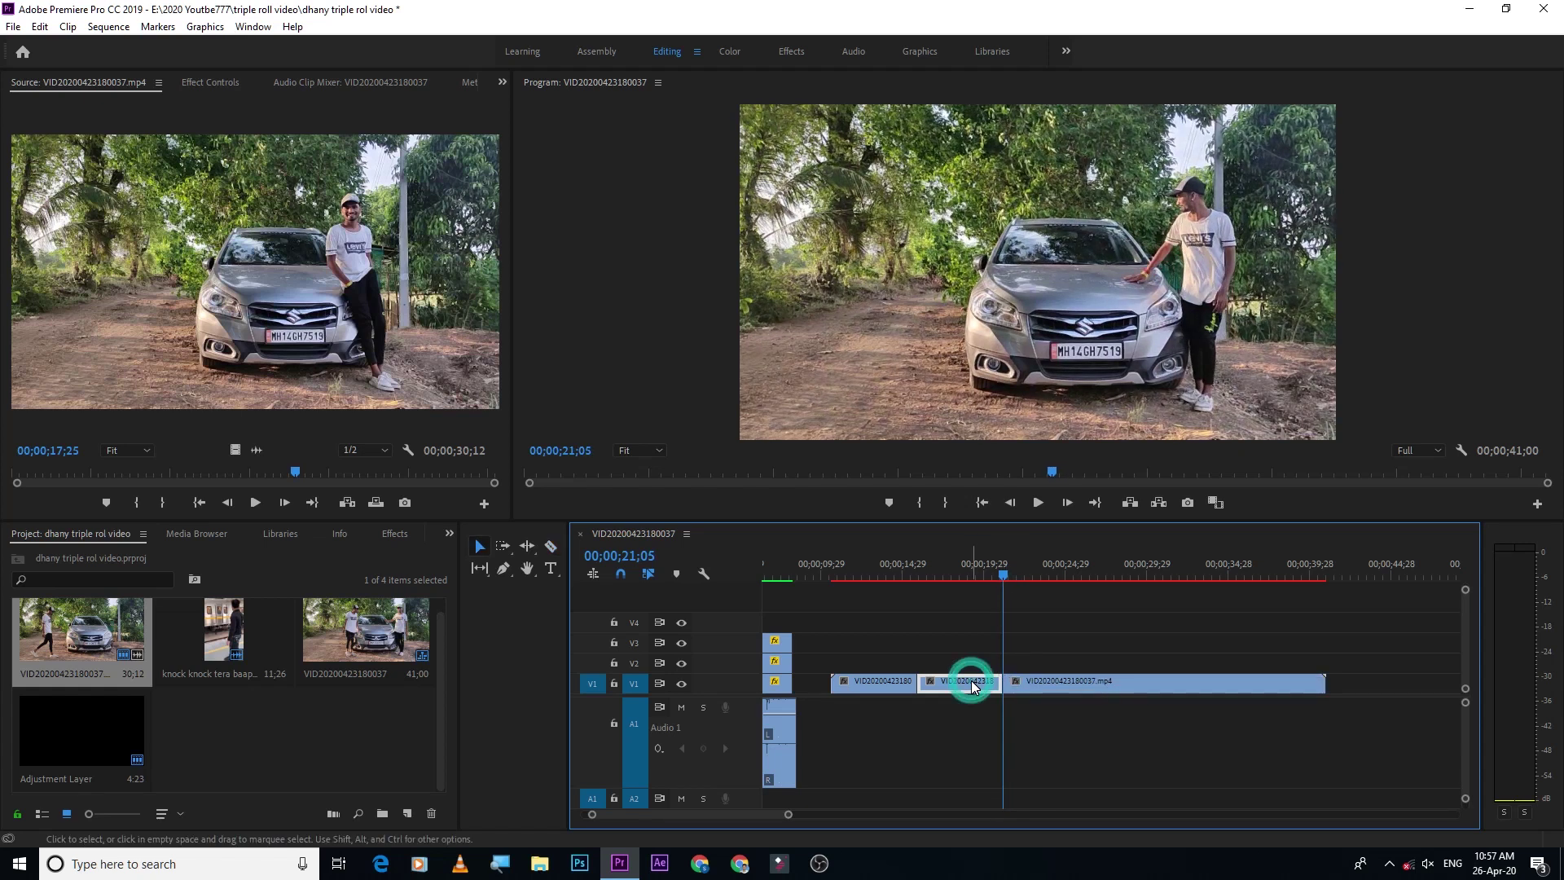
{"action": "key", "text": "Delete"}
Cut the clip at 29;16 and 32;08, delete the short piece, and shift the remaining piece earlier
{"action": "left_click_drag", "start_coordinate": [1004, 575], "coordinate": [1142, 674]}
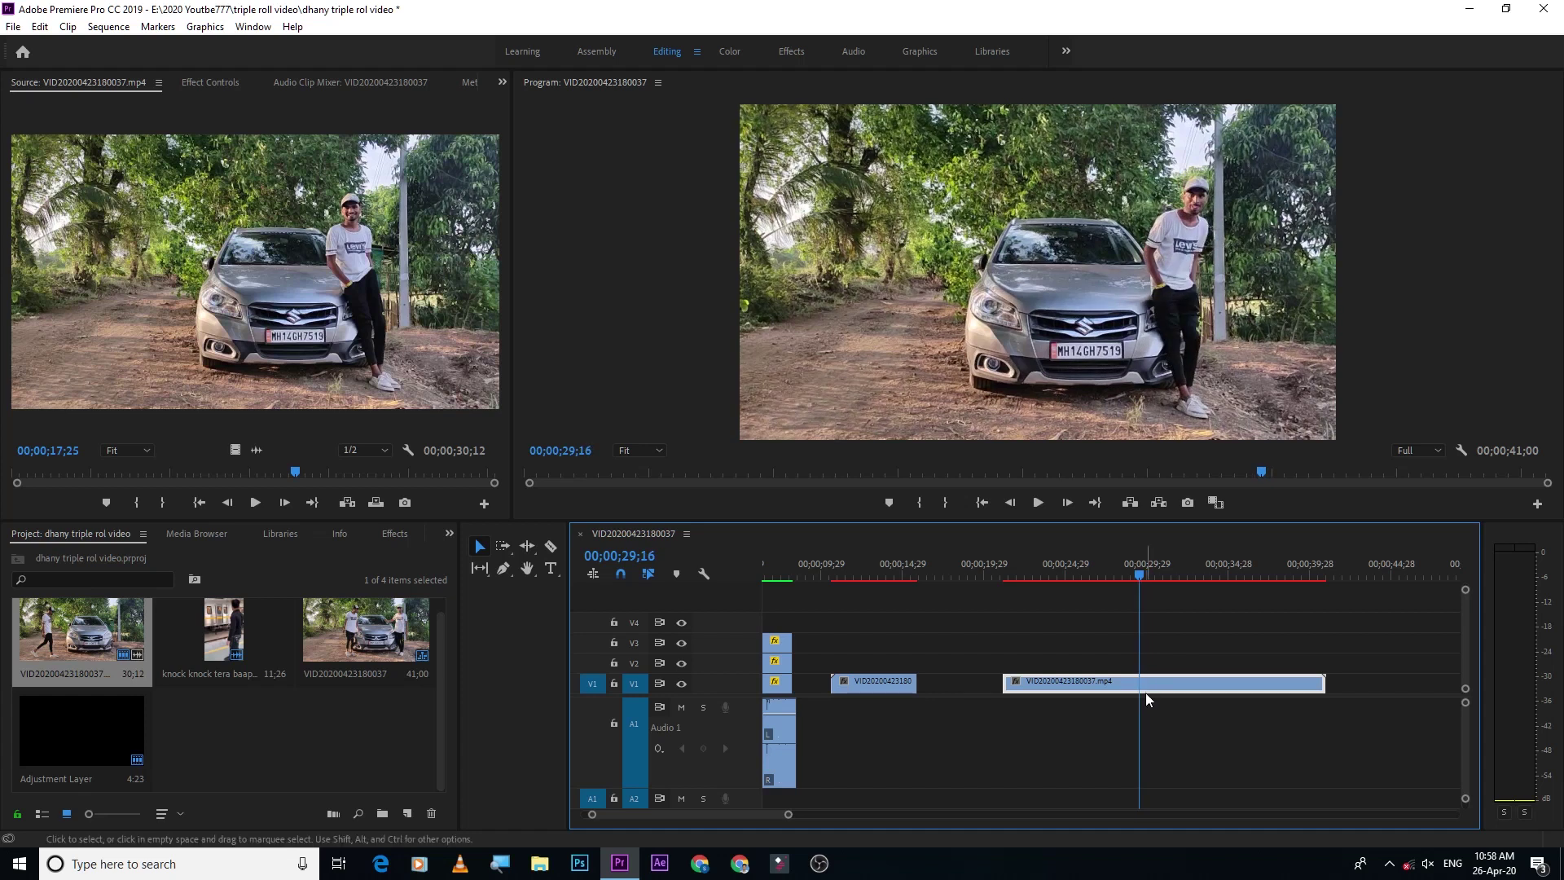
{"action": "key", "text": "c"}
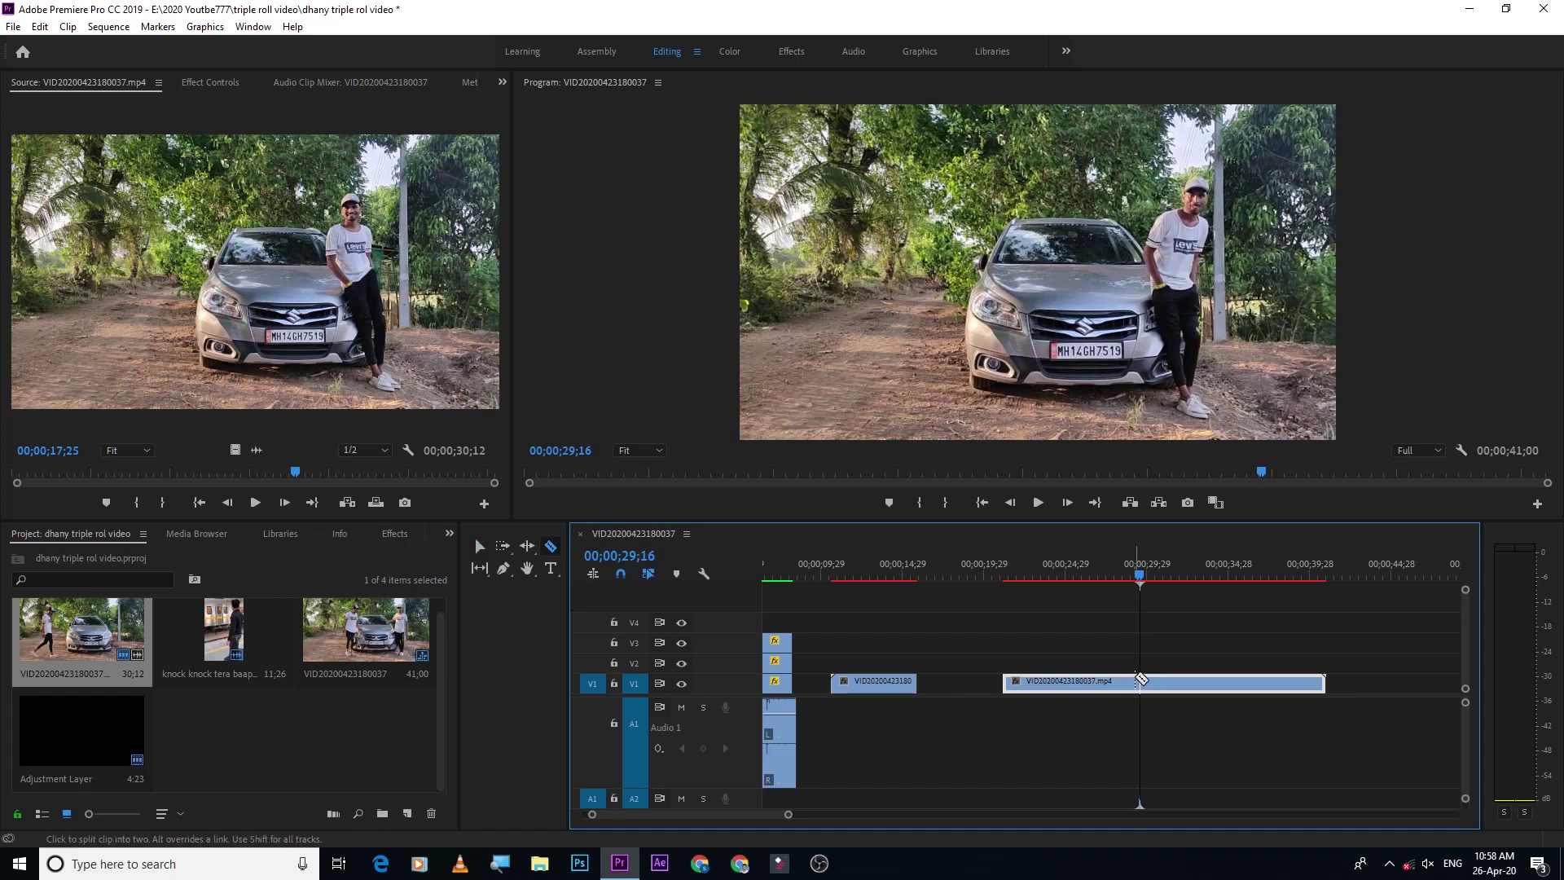
{"action": "left_click", "coordinate": [1140, 683]}
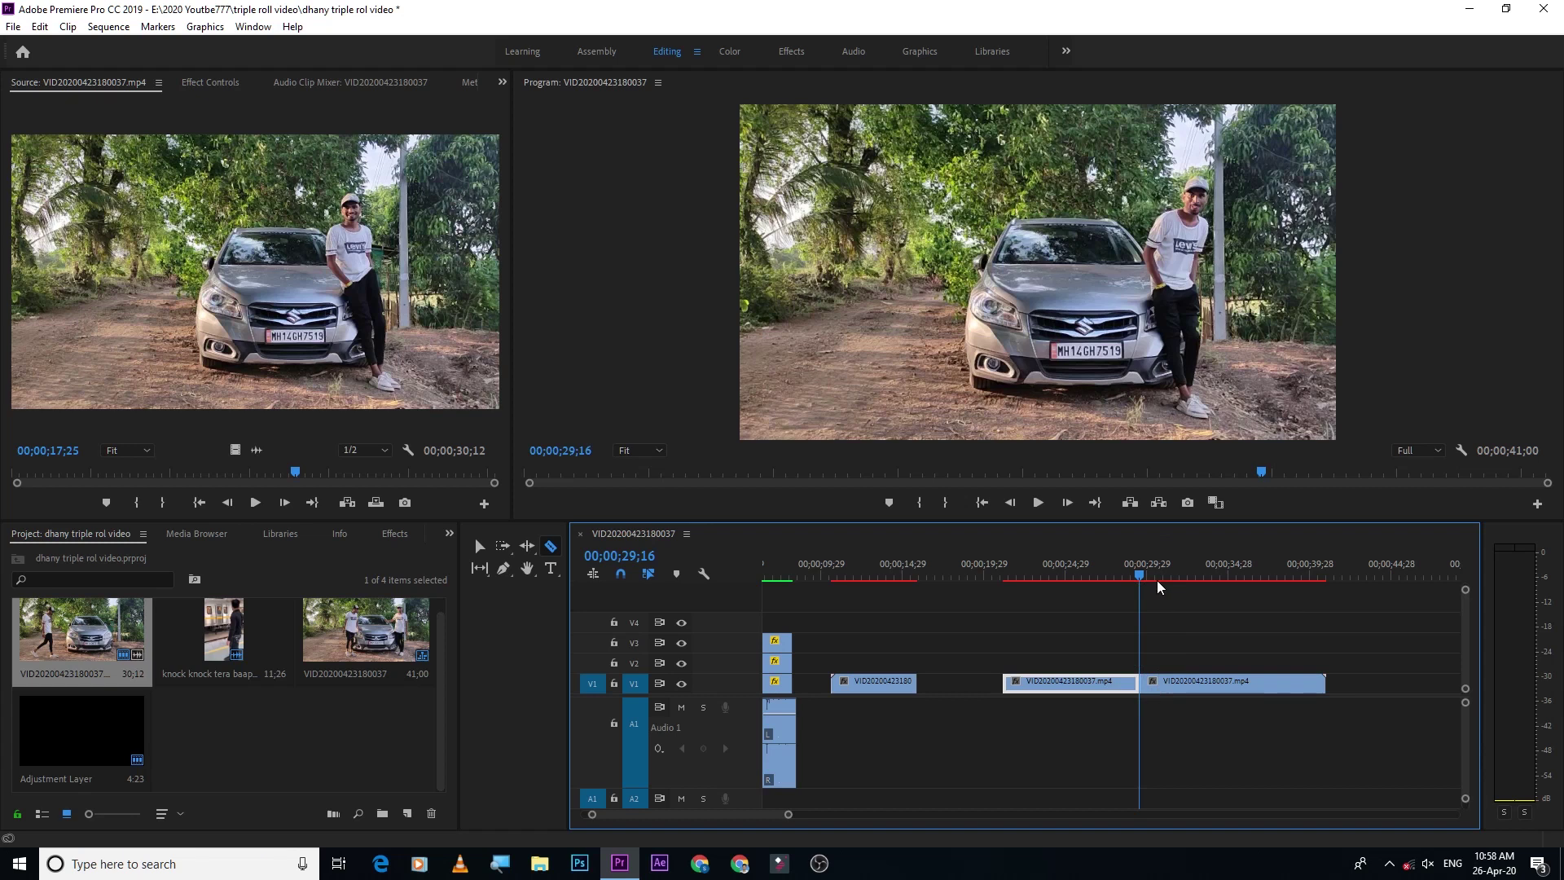
{"action": "left_click_drag", "start_coordinate": [1141, 575], "coordinate": [1215, 625]}
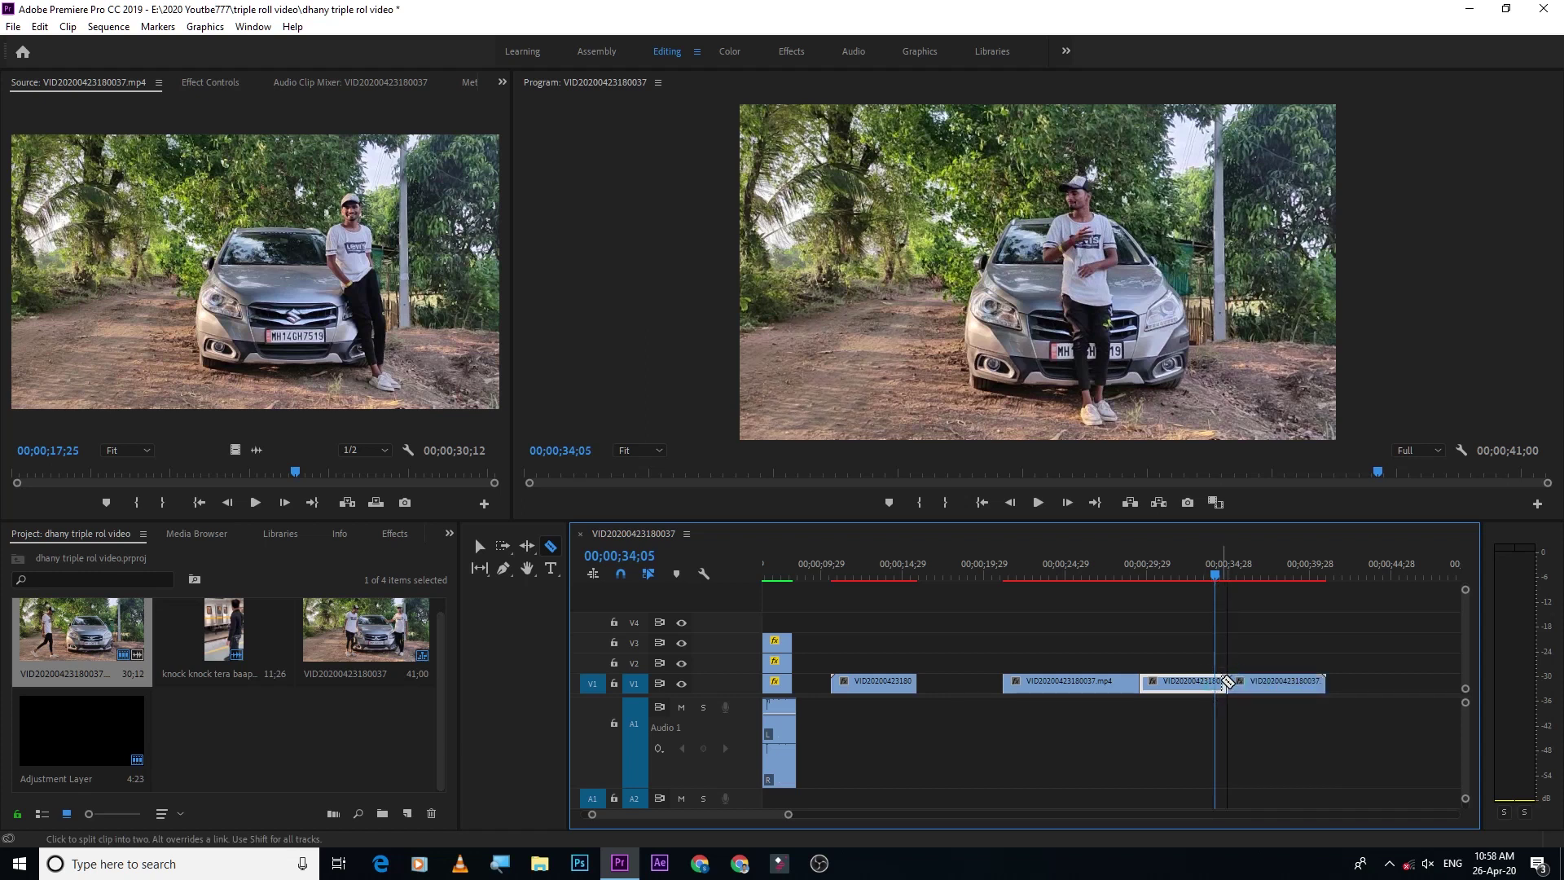
{"action": "left_click", "coordinate": [1215, 681]}
{"action": "key", "text": "v"}
{"action": "left_click", "coordinate": [1181, 687]}
{"action": "left_click", "coordinate": [1178, 683]}
{"action": "key", "text": "Delete"}
{"action": "left_click", "coordinate": [1100, 625]}
{"action": "left_click", "coordinate": [1079, 682]}
{"action": "left_click_drag", "start_coordinate": [1079, 682], "coordinate": [1063, 683]}
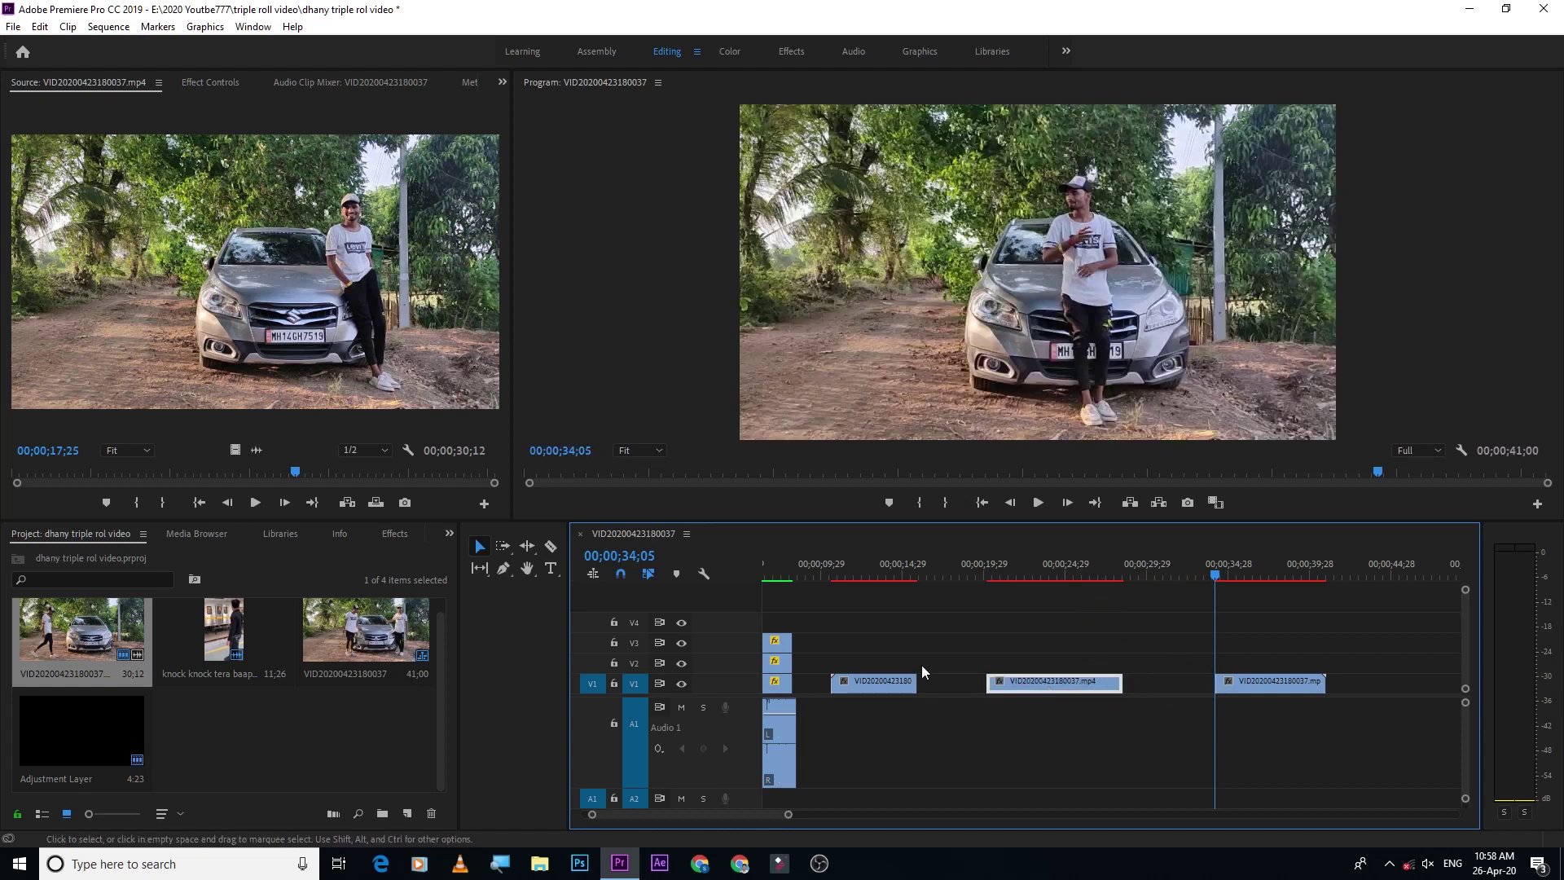
Move the first piece to V3, slide the middle piece earlier, and lift the last piece to V2
{"action": "left_click_drag", "start_coordinate": [876, 689], "coordinate": [878, 648]}
{"action": "left_click", "coordinate": [1007, 689]}
{"action": "left_click_drag", "start_coordinate": [1007, 688], "coordinate": [958, 689]}
{"action": "mouse_move", "coordinate": [1223, 682]}
{"action": "left_mouse_down"}
{"action": "mouse_move", "coordinate": [1094, 664]}
{"action": "mouse_move", "coordinate": [951, 685]}
{"action": "left_mouse_up"}
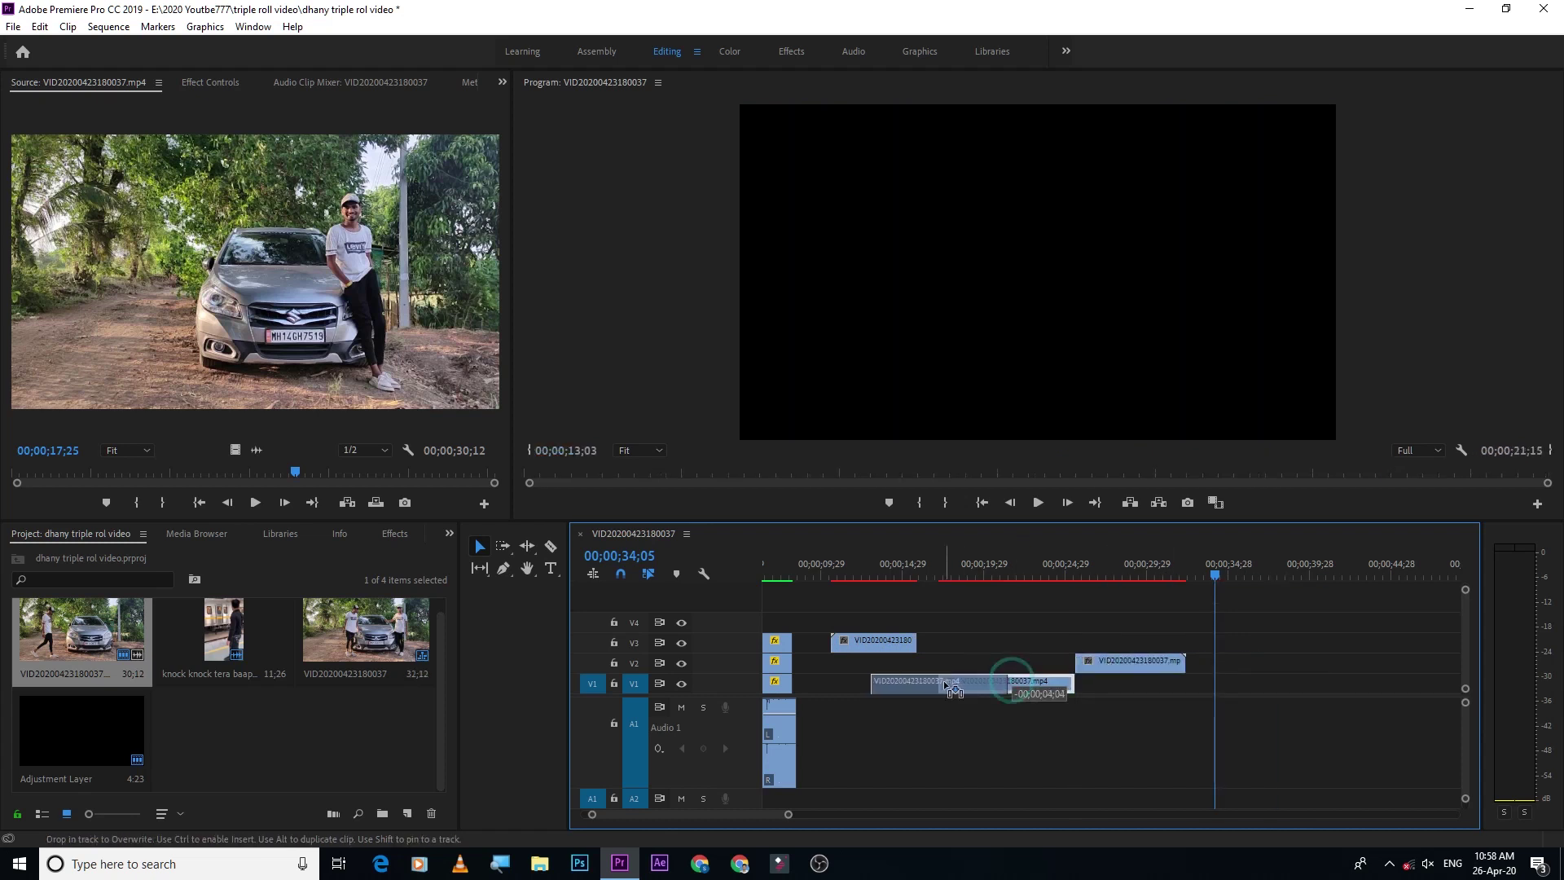
{"action": "left_click_drag", "start_coordinate": [877, 645], "coordinate": [1025, 634]}
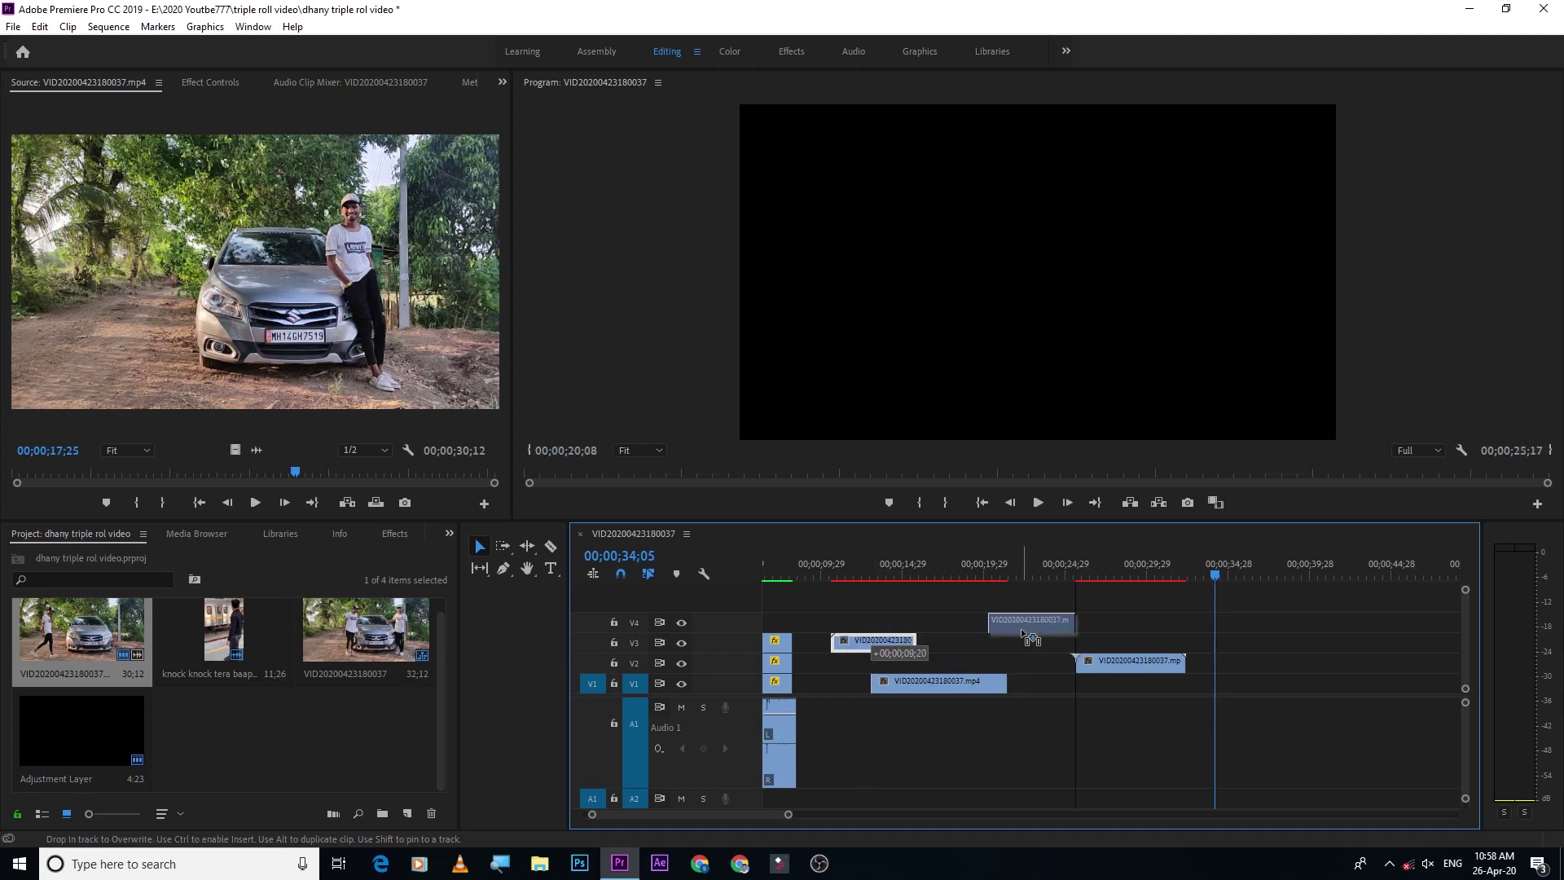
{"action": "left_click_drag", "start_coordinate": [1025, 634], "coordinate": [1028, 643]}
Reposition the V3 clip onto V2 at 13;00, above the start of the V1 clip
{"action": "left_click_drag", "start_coordinate": [890, 575], "coordinate": [879, 575]}
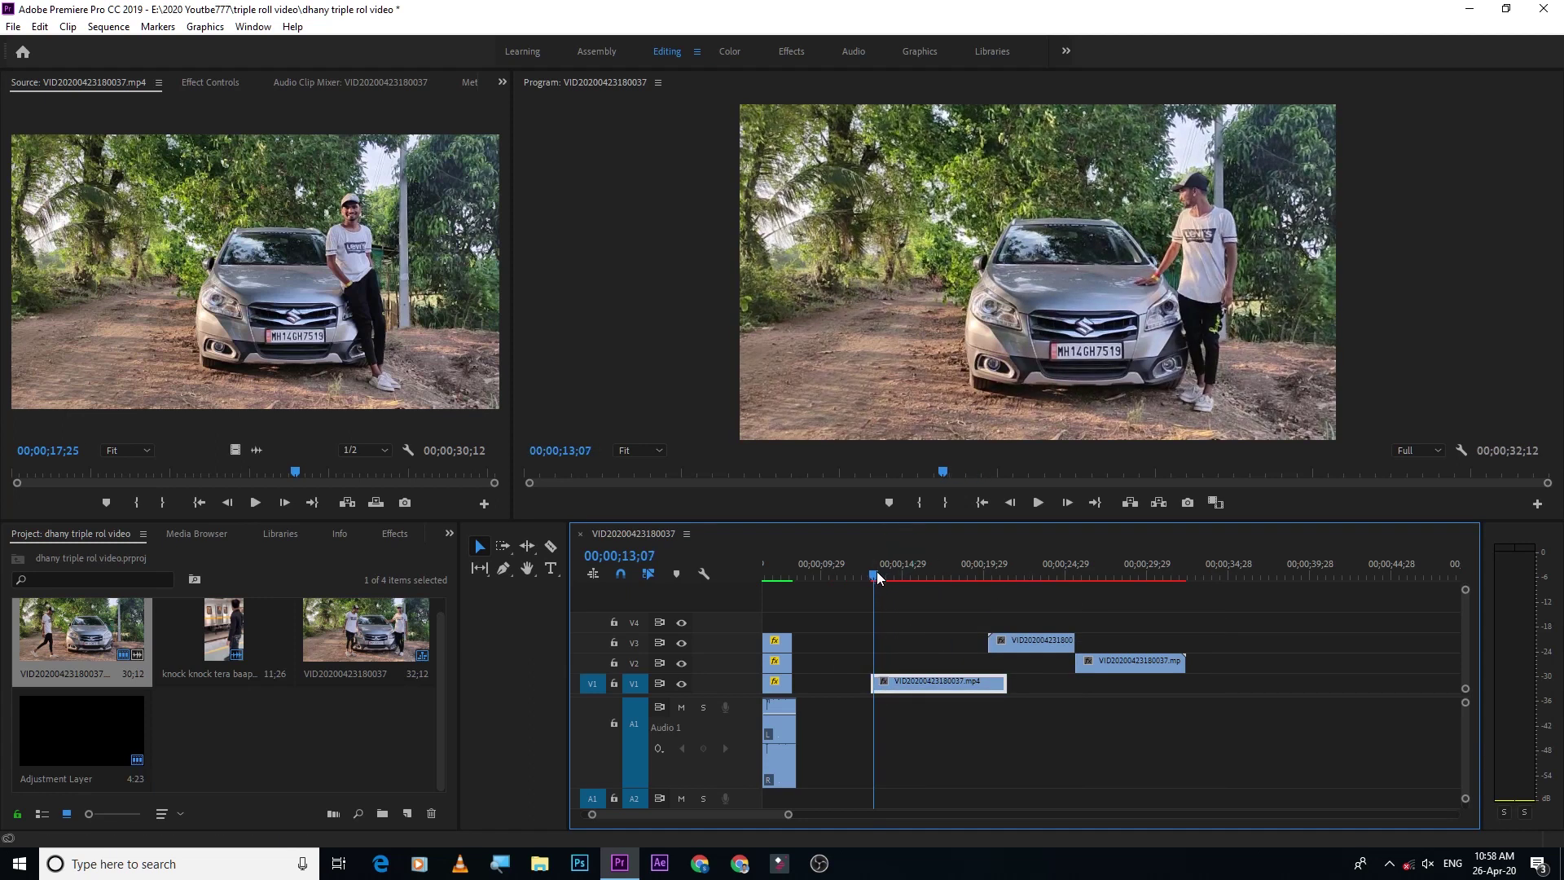
{"action": "mouse_move", "coordinate": [879, 575]}
{"action": "left_mouse_down"}
{"action": "mouse_move", "coordinate": [987, 639]}
{"action": "mouse_move", "coordinate": [975, 644]}
{"action": "mouse_move", "coordinate": [1077, 647]}
{"action": "left_mouse_up"}
{"action": "left_click", "coordinate": [1030, 647]}
{"action": "left_click", "coordinate": [995, 576]}
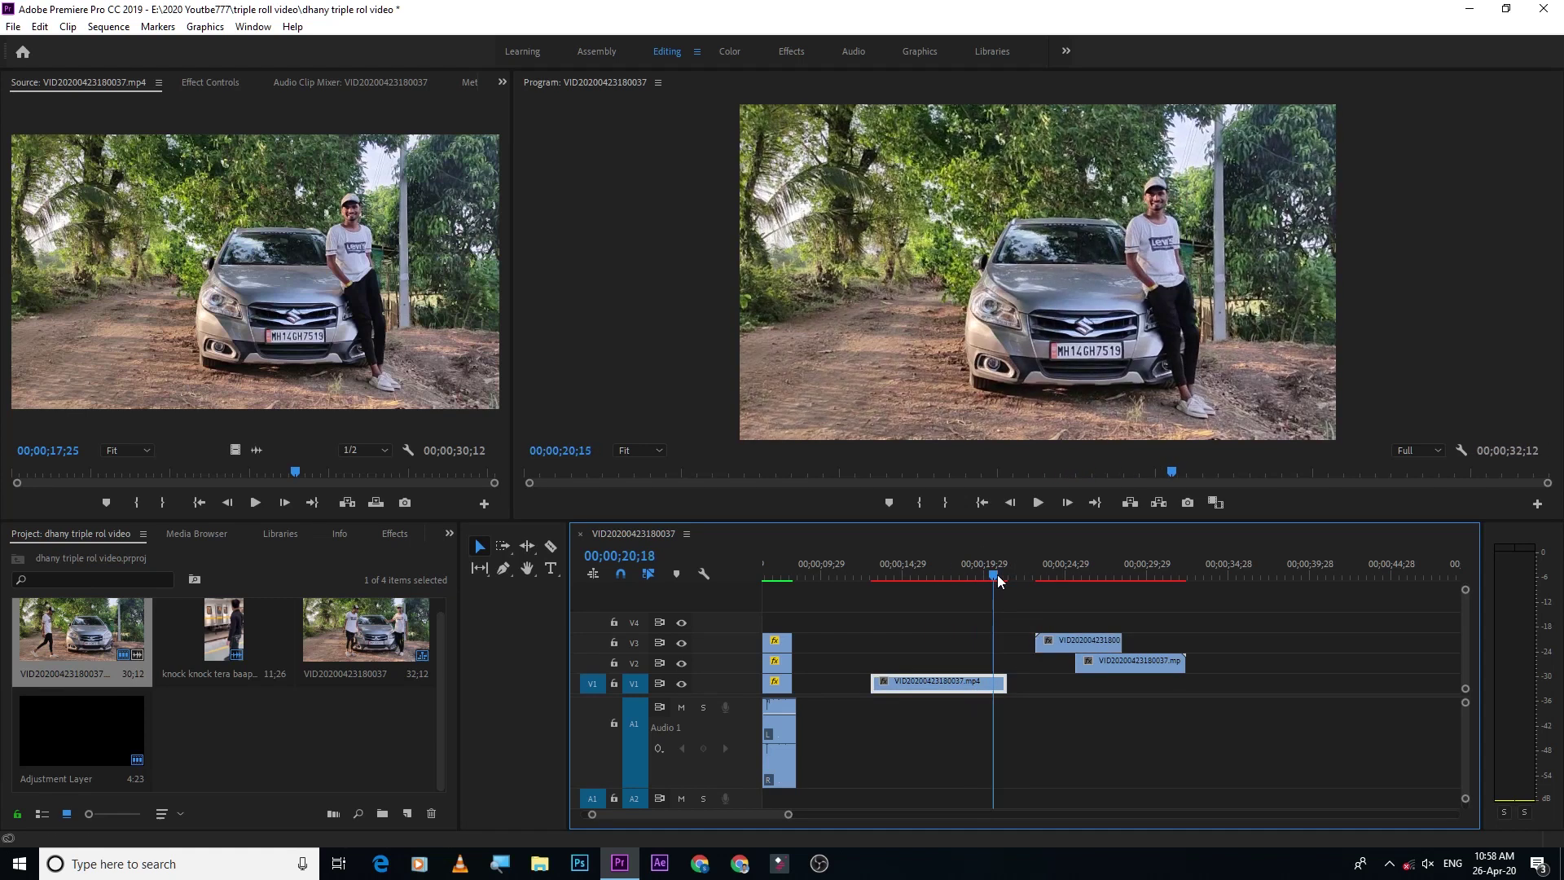
{"action": "mouse_move", "coordinate": [1021, 577]}
{"action": "left_mouse_down"}
{"action": "mouse_move", "coordinate": [1053, 578]}
{"action": "mouse_move", "coordinate": [992, 603]}
{"action": "left_mouse_up"}
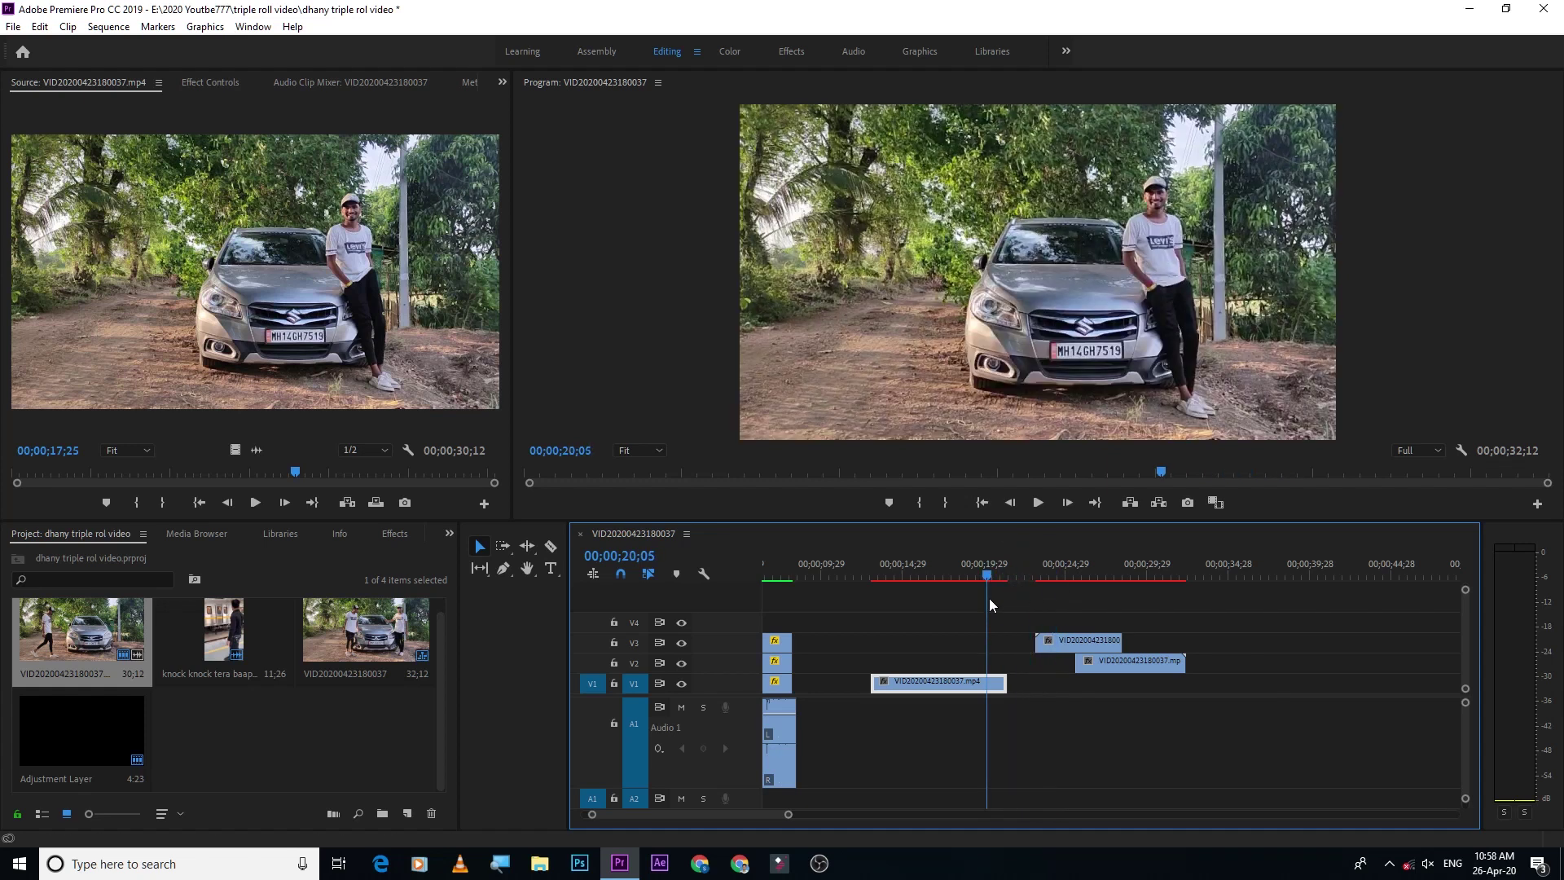
{"action": "left_click_drag", "start_coordinate": [990, 599], "coordinate": [999, 599]}
{"action": "left_click_drag", "start_coordinate": [1064, 642], "coordinate": [923, 668]}
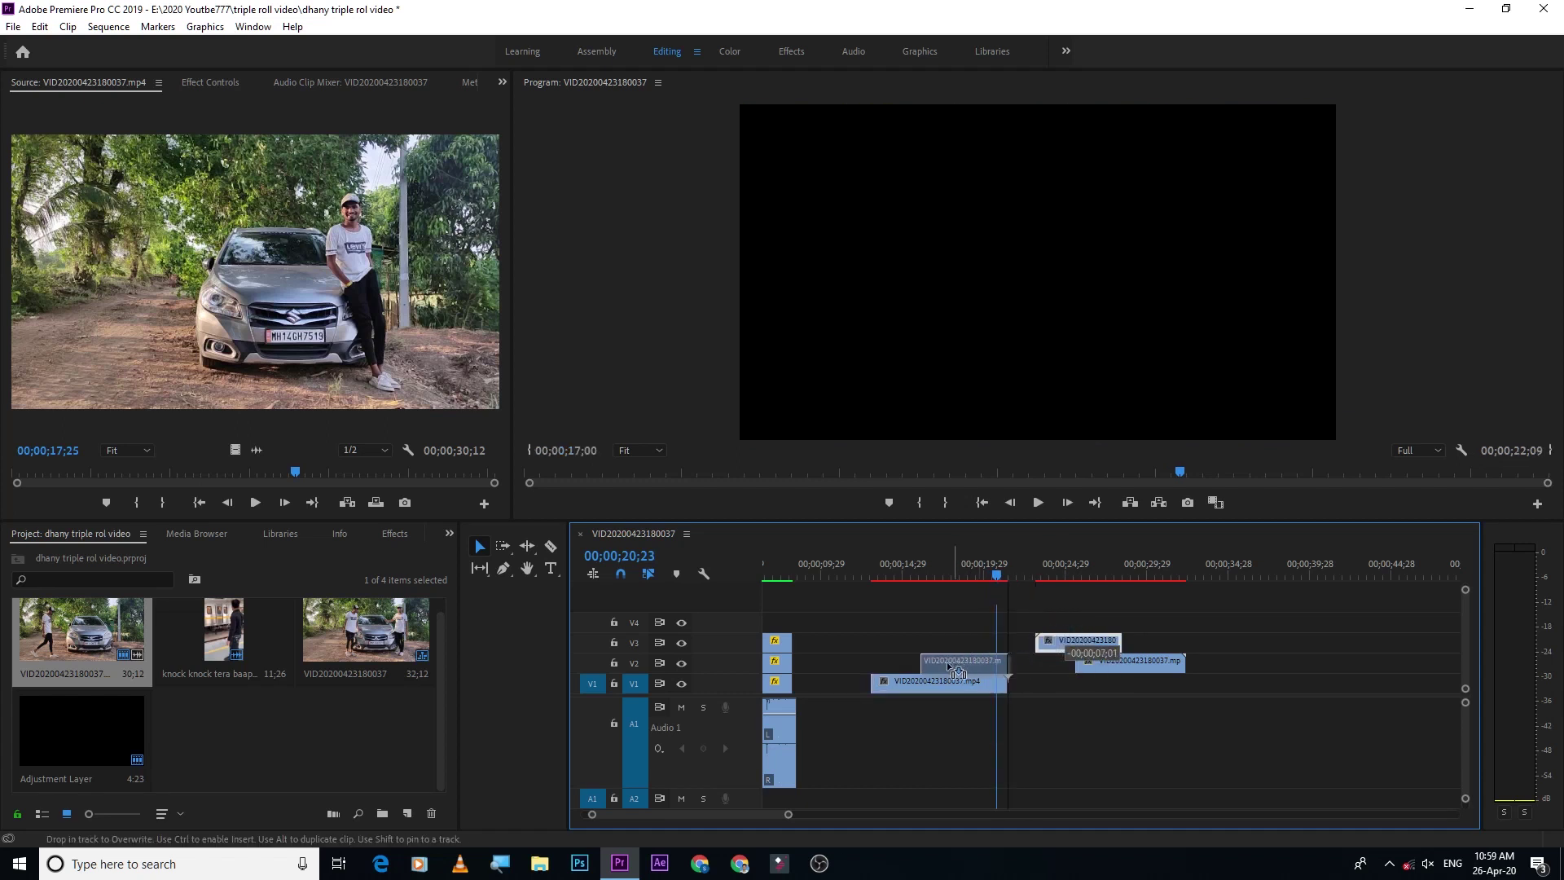
{"action": "left_click_drag", "start_coordinate": [923, 668], "coordinate": [898, 666]}
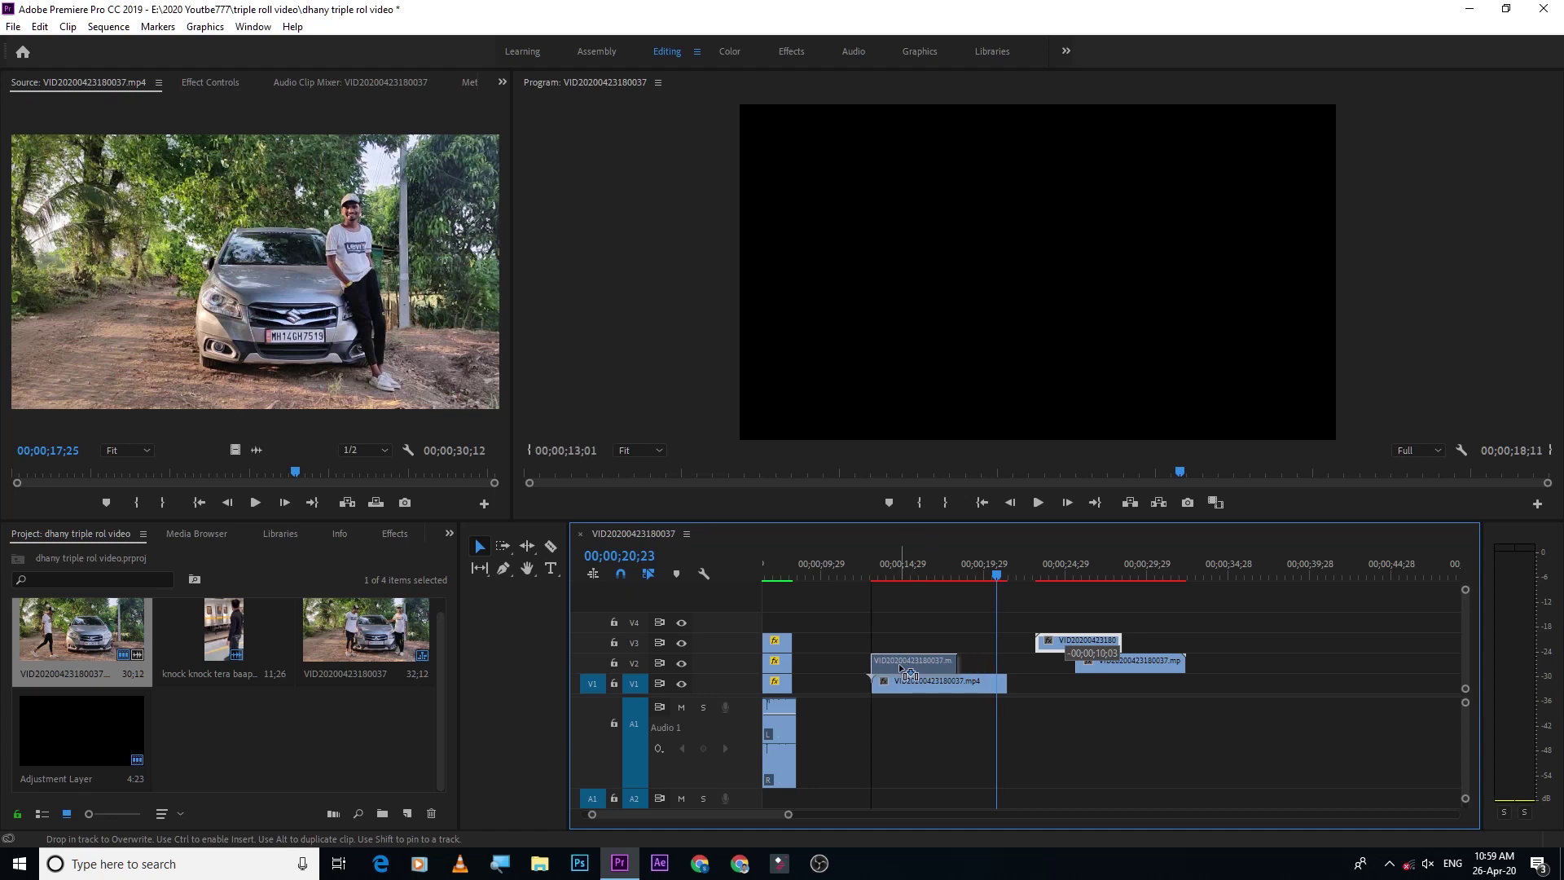
{"action": "left_click_drag", "start_coordinate": [874, 574], "coordinate": [886, 585]}
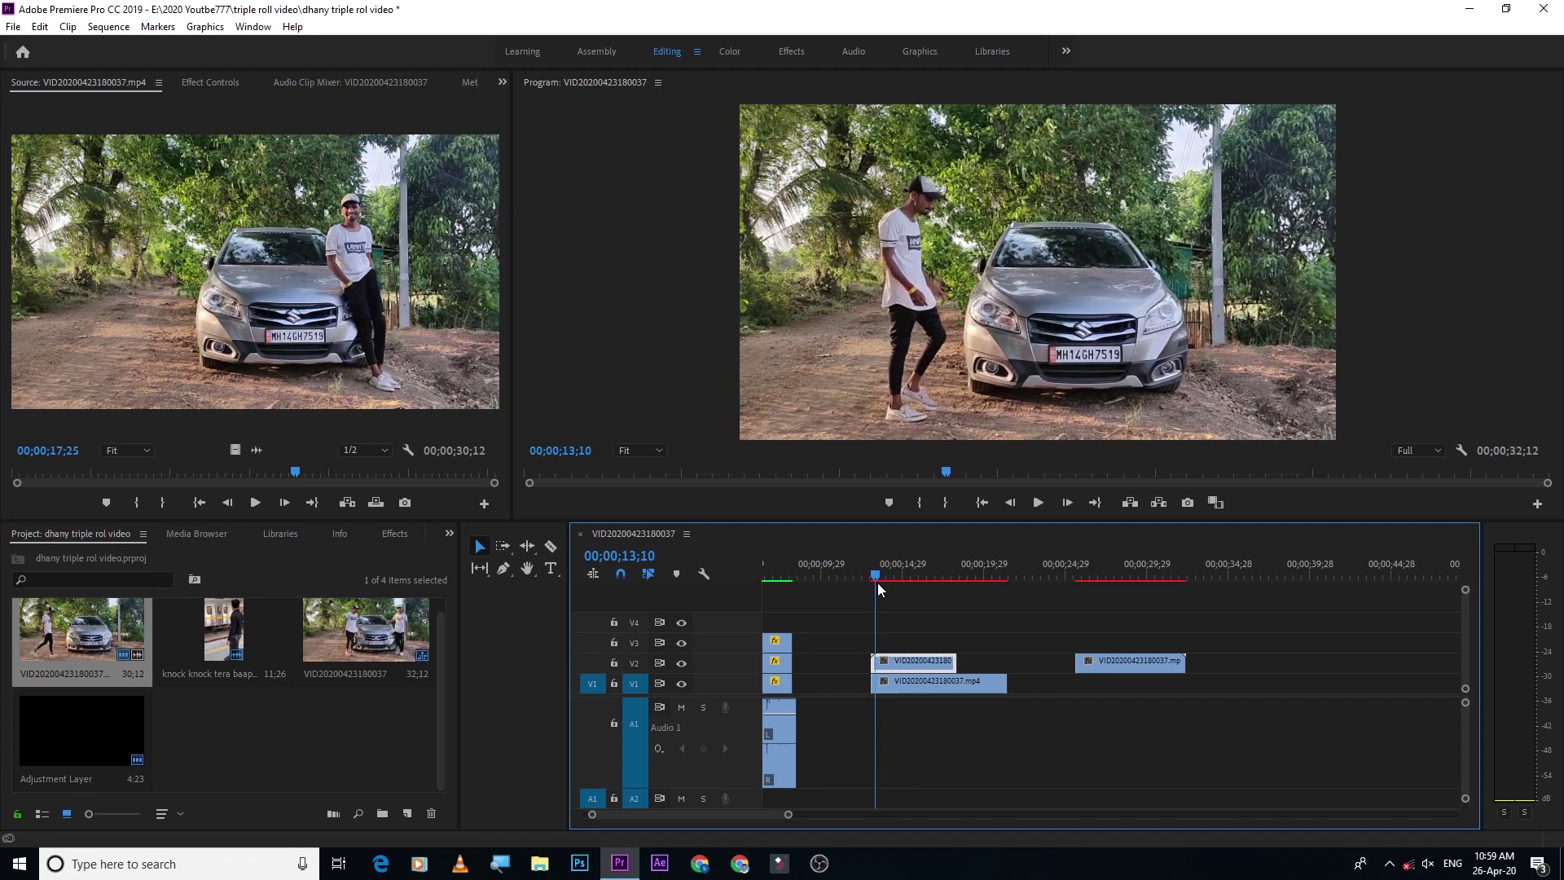
Align the V2 clip with V1's start, set its speed to 60.1%, and save the project
{"action": "mouse_move", "coordinate": [889, 659]}
{"action": "left_mouse_down"}
{"action": "mouse_move", "coordinate": [867, 656]}
{"action": "mouse_move", "coordinate": [884, 658]}
{"action": "left_mouse_up"}
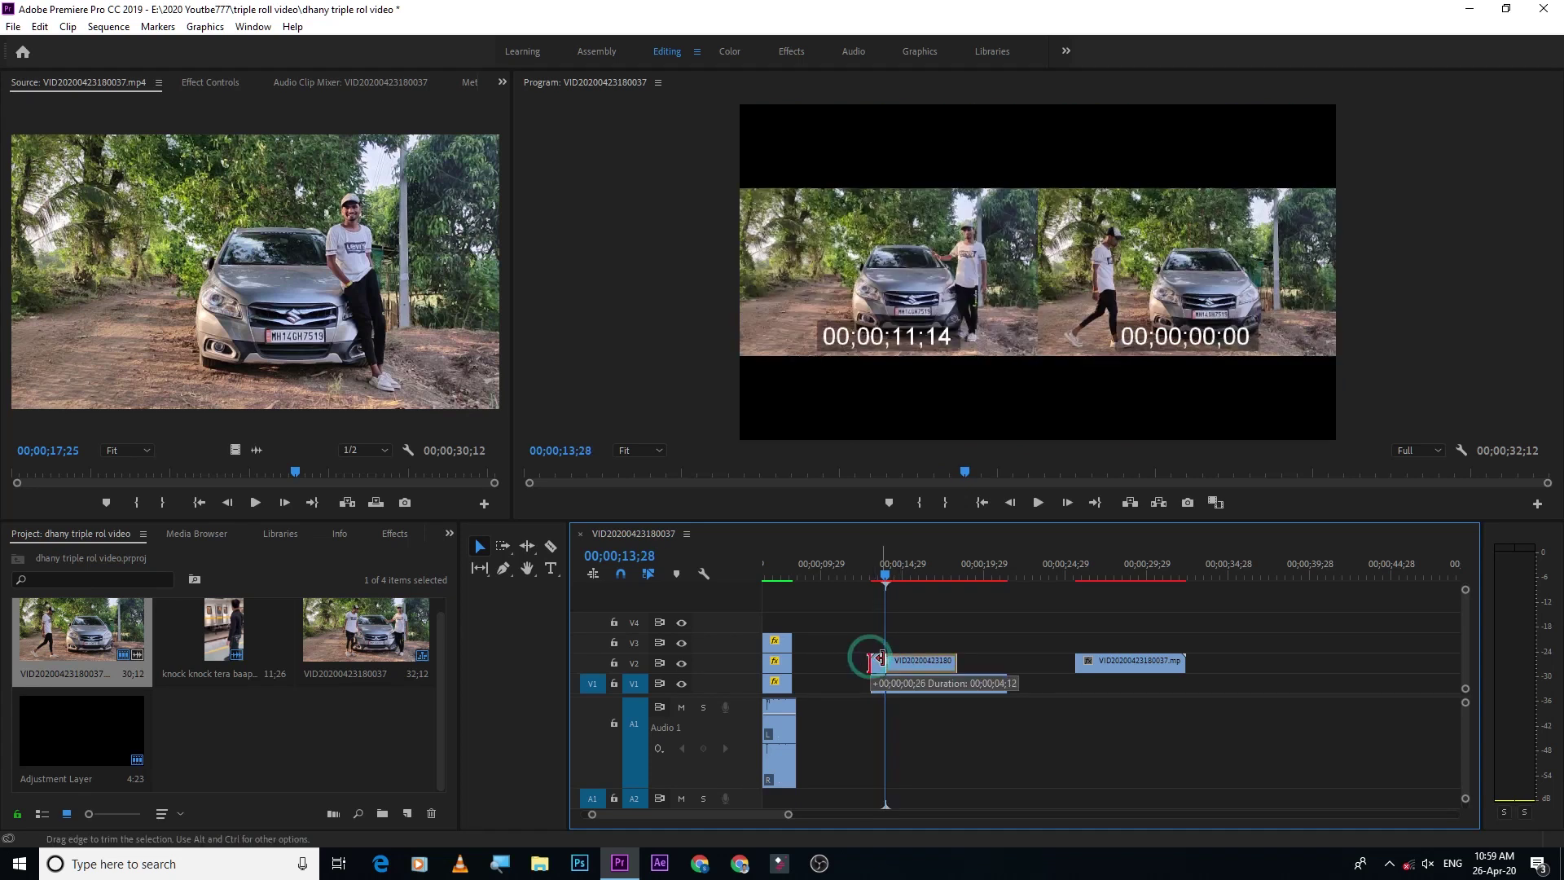
{"action": "left_click_drag", "start_coordinate": [900, 660], "coordinate": [888, 660]}
{"action": "right_click", "coordinate": [896, 660]}
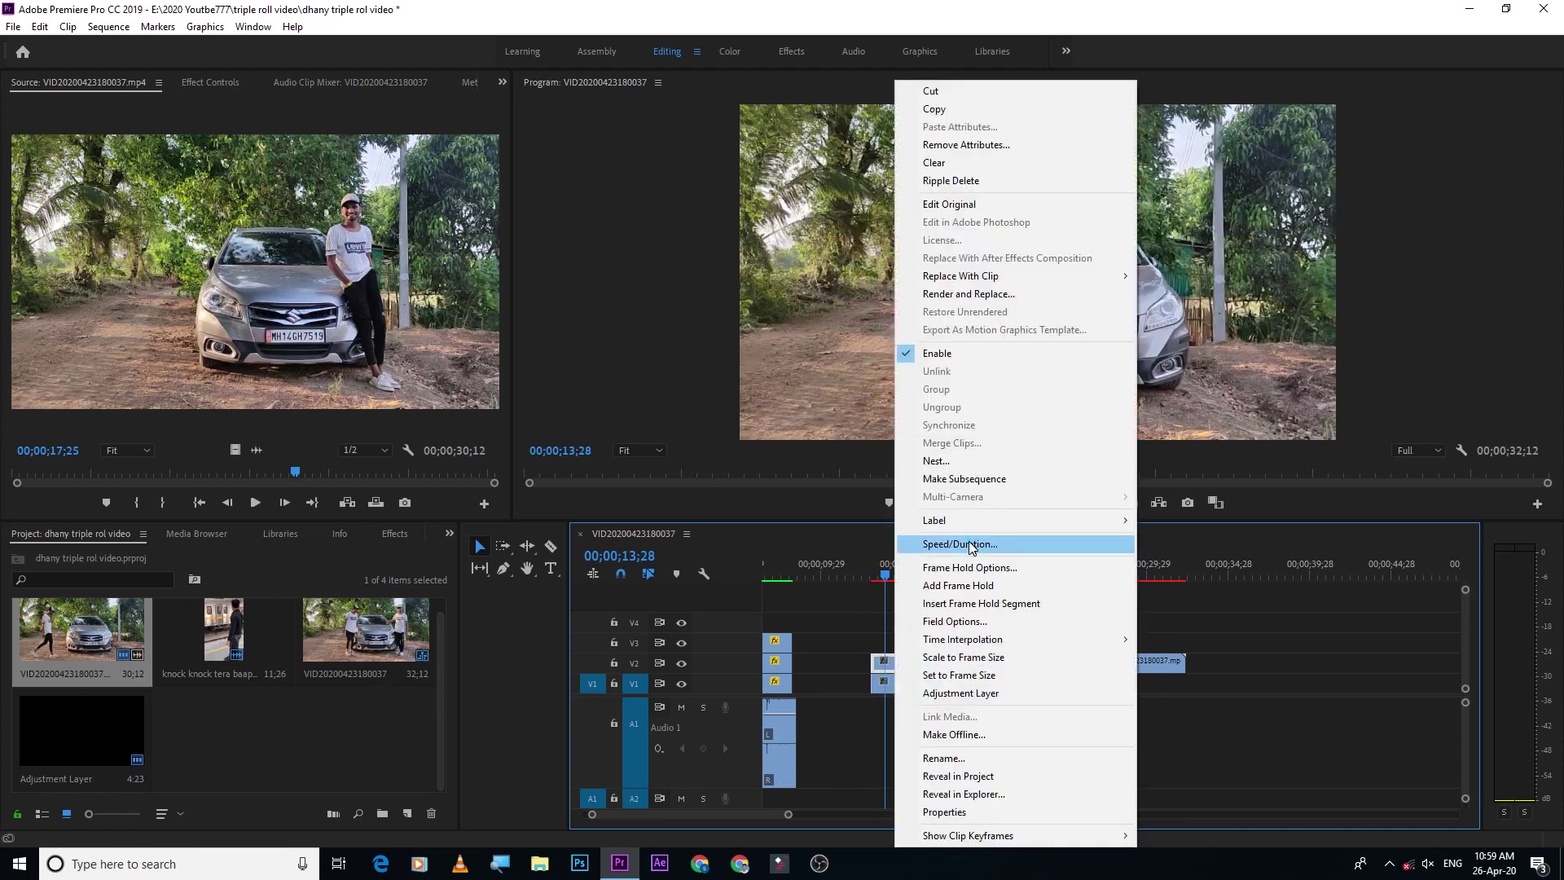
{"action": "left_click", "coordinate": [966, 544]}
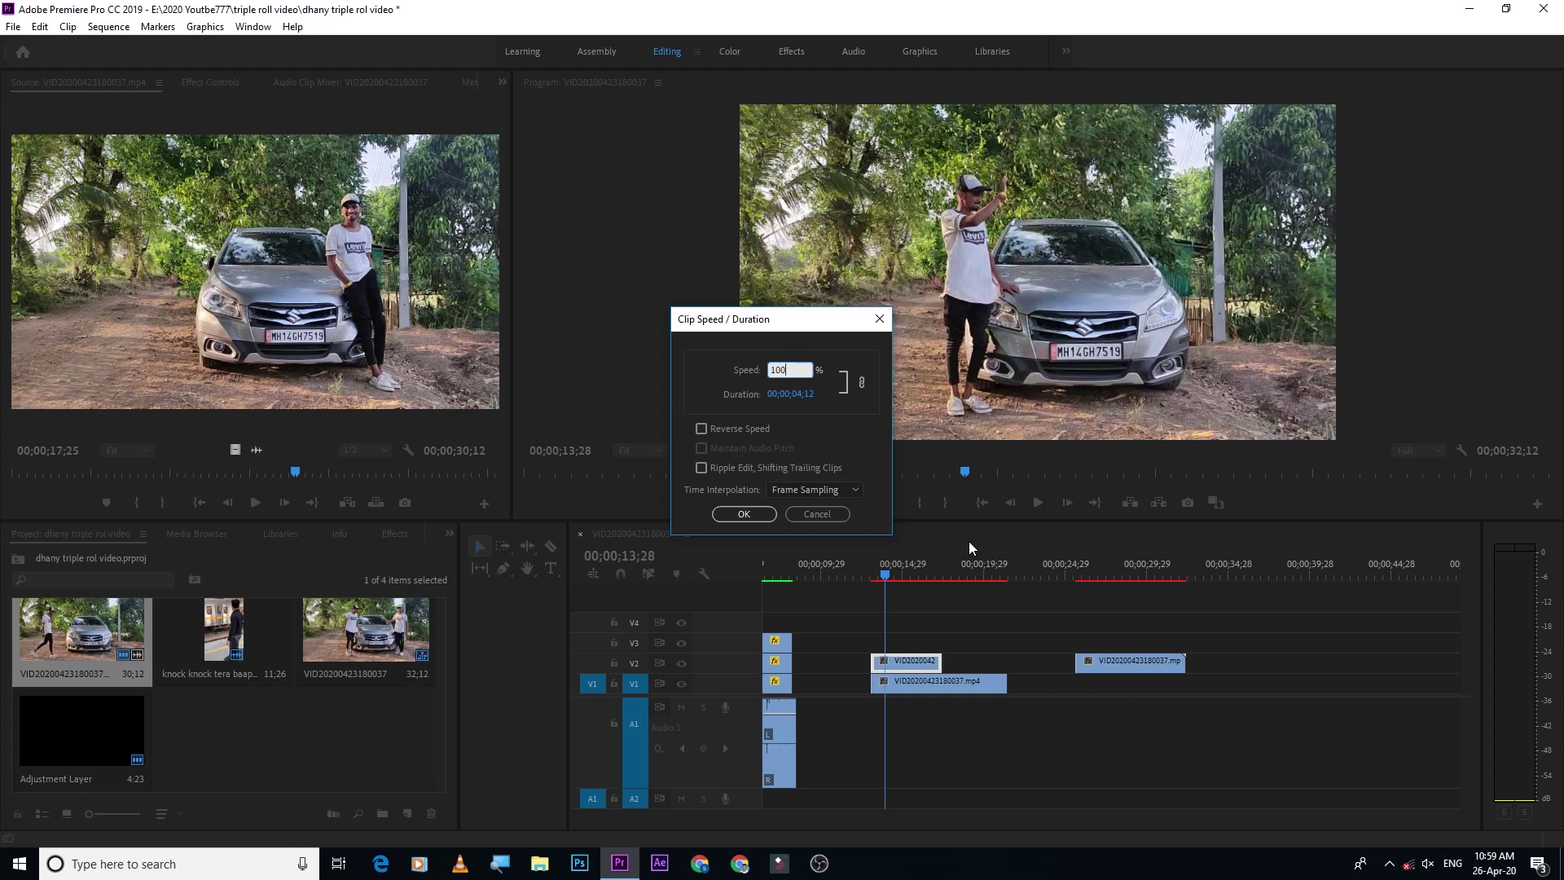
{"action": "left_click", "coordinate": [773, 370]}
{"action": "key", "text": "Delete"}
{"action": "key", "text": "Delete"}
{"action": "key", "text": "BackSpace"}
{"action": "type", "text": "60.1"}
{"action": "left_click", "coordinate": [744, 513]}
{"action": "key", "text": "ctrl+s"}
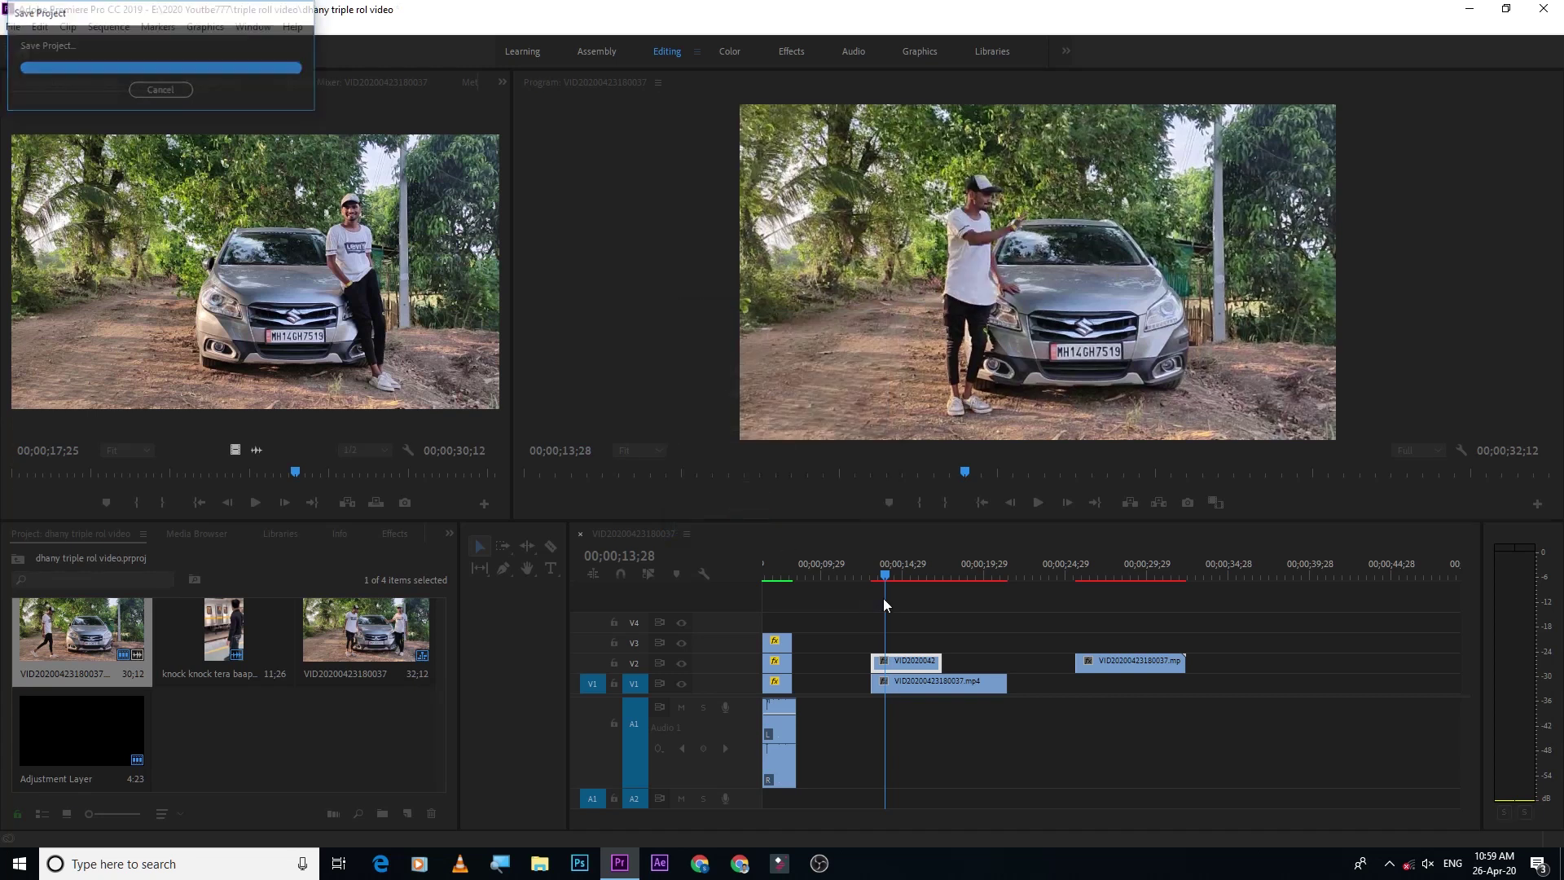
{"action": "mouse_move", "coordinate": [881, 574]}
{"action": "left_mouse_down"}
{"action": "mouse_move", "coordinate": [991, 627]}
{"action": "mouse_move", "coordinate": [975, 628]}
{"action": "left_mouse_up"}
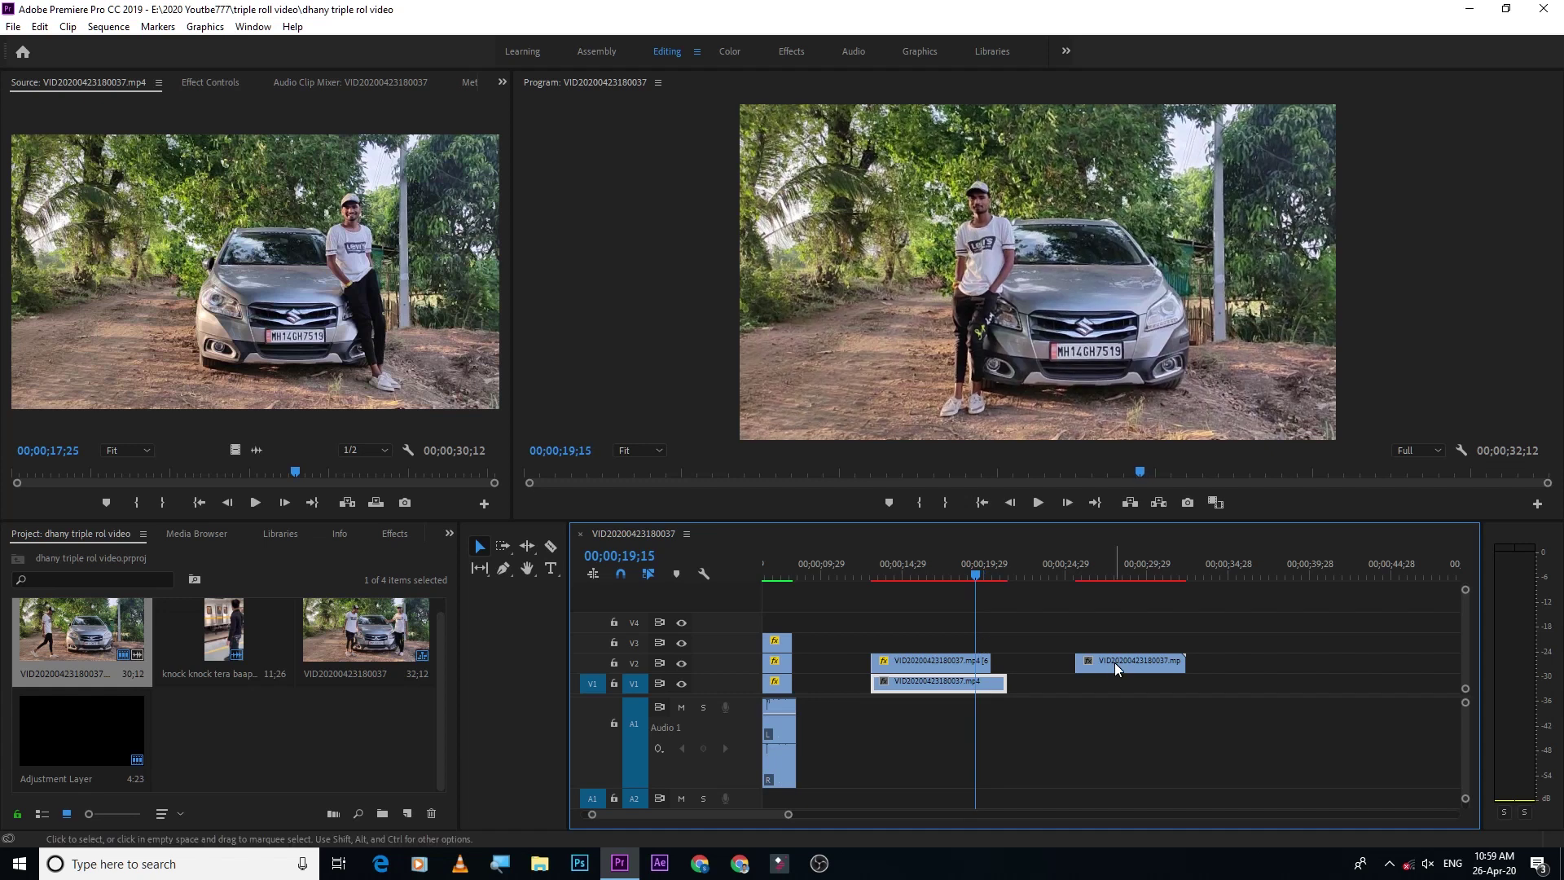
Toggle V2 visibility at 15;24 to compare the stacked takes, then show the clip's Effect Controls
{"action": "left_click", "coordinate": [954, 658]}
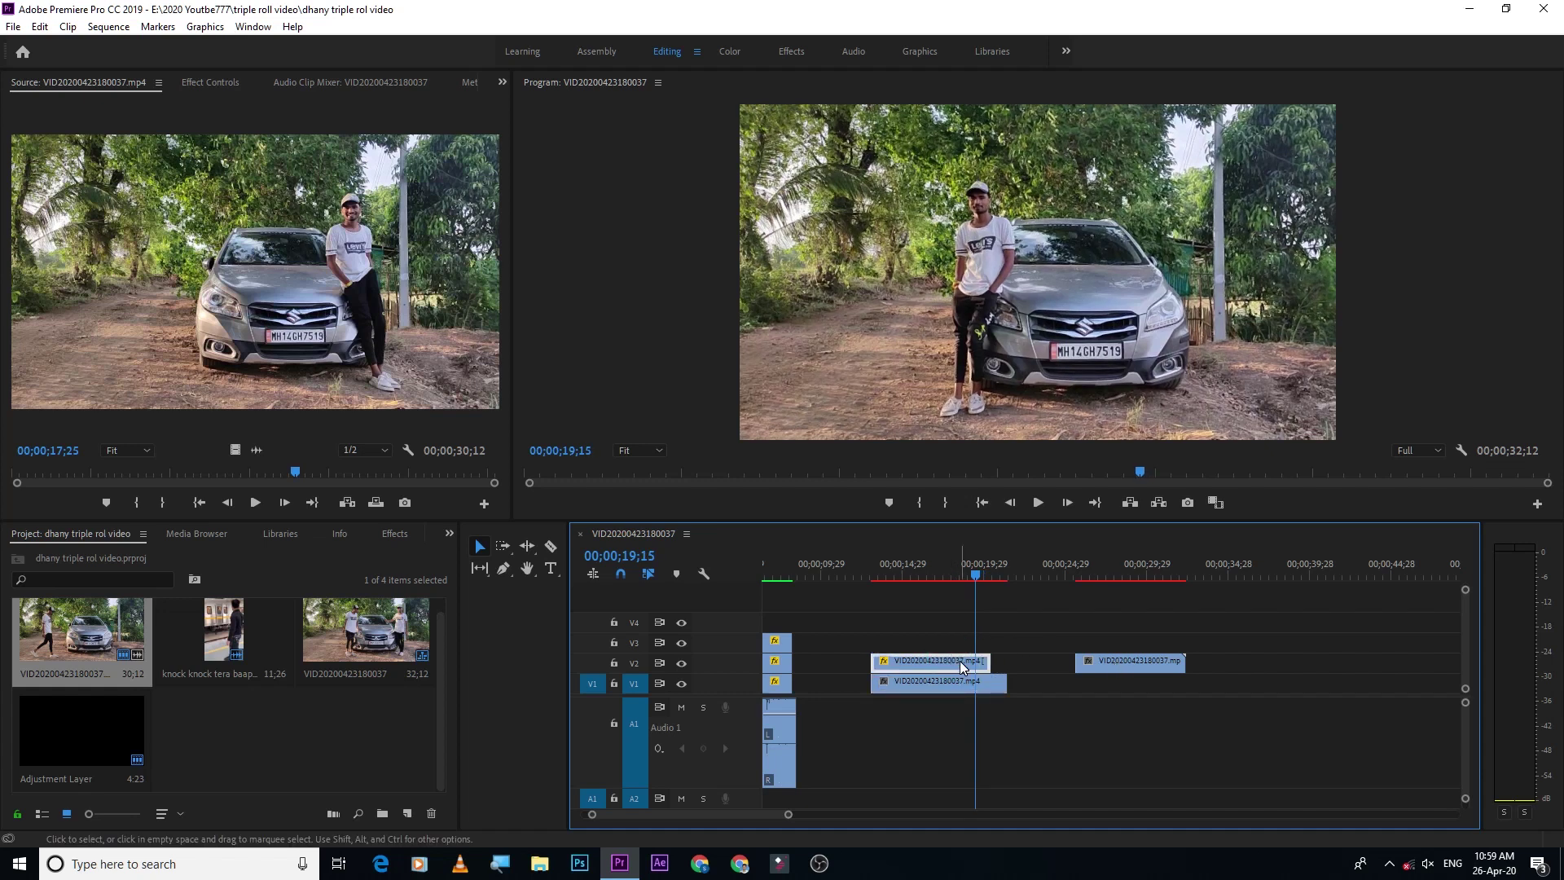
{"action": "left_click_drag", "start_coordinate": [953, 567], "coordinate": [880, 607]}
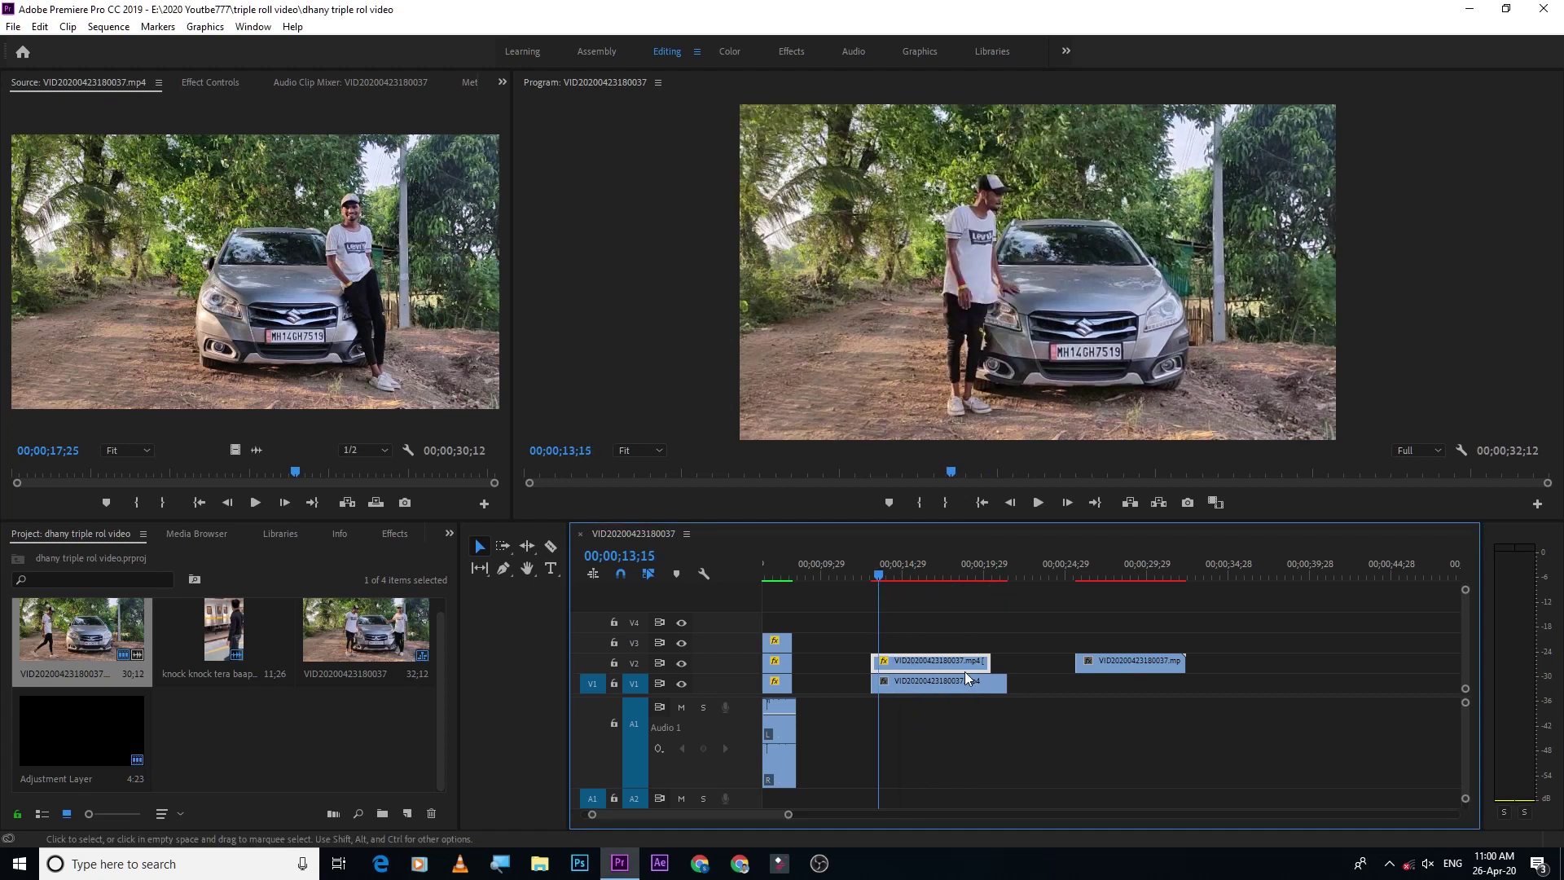
{"action": "left_click_drag", "start_coordinate": [880, 576], "coordinate": [915, 576]}
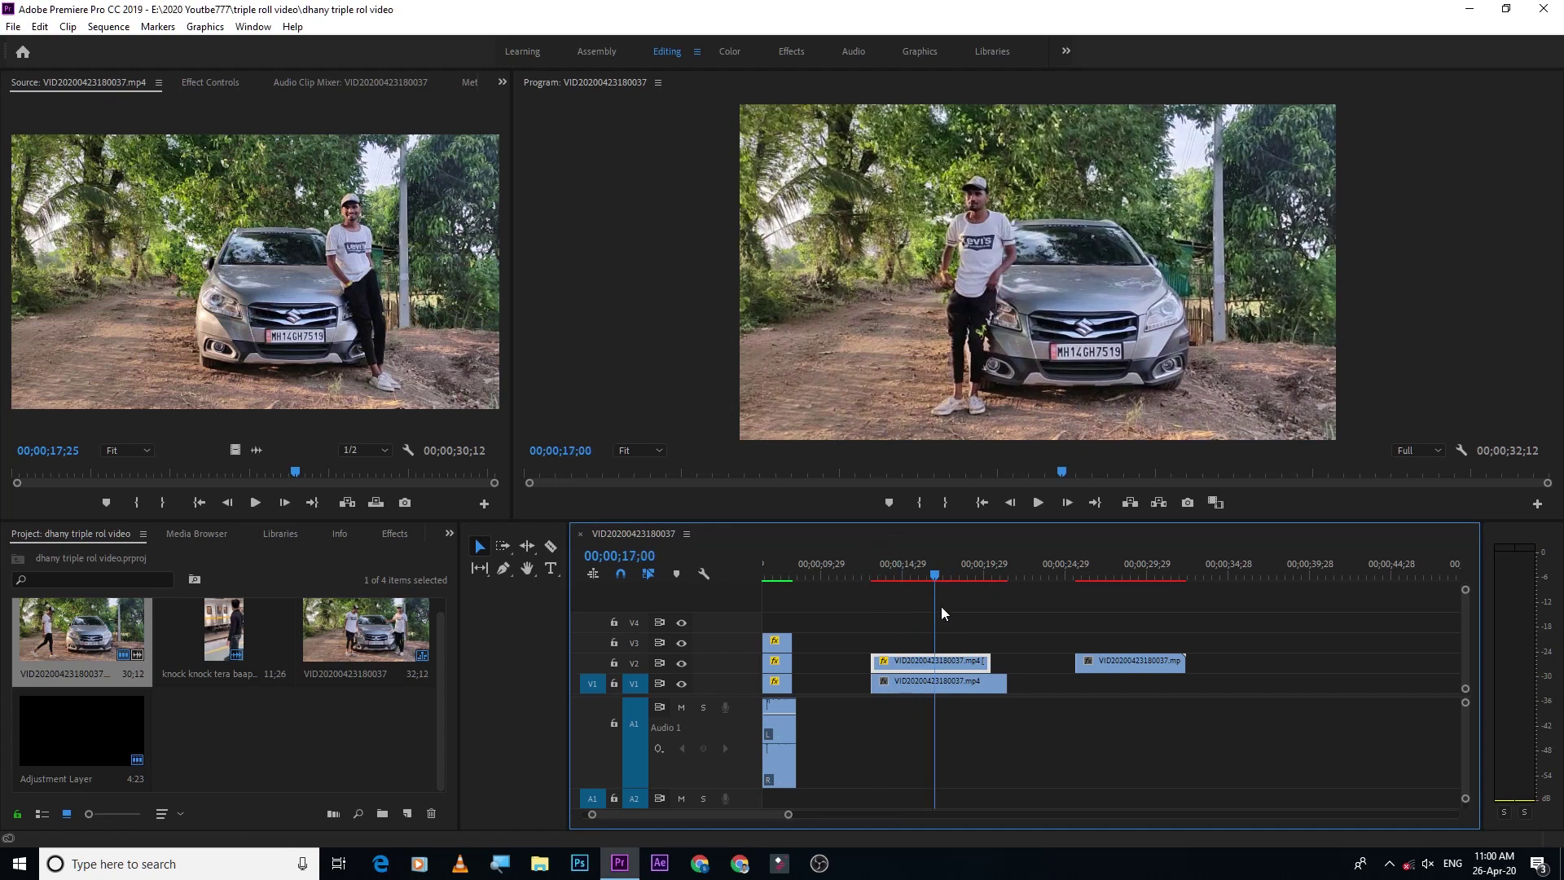
{"action": "left_click", "coordinate": [682, 663]}
{"action": "left_click", "coordinate": [682, 664]}
{"action": "left_click", "coordinate": [682, 663]}
{"action": "left_click", "coordinate": [682, 663]}
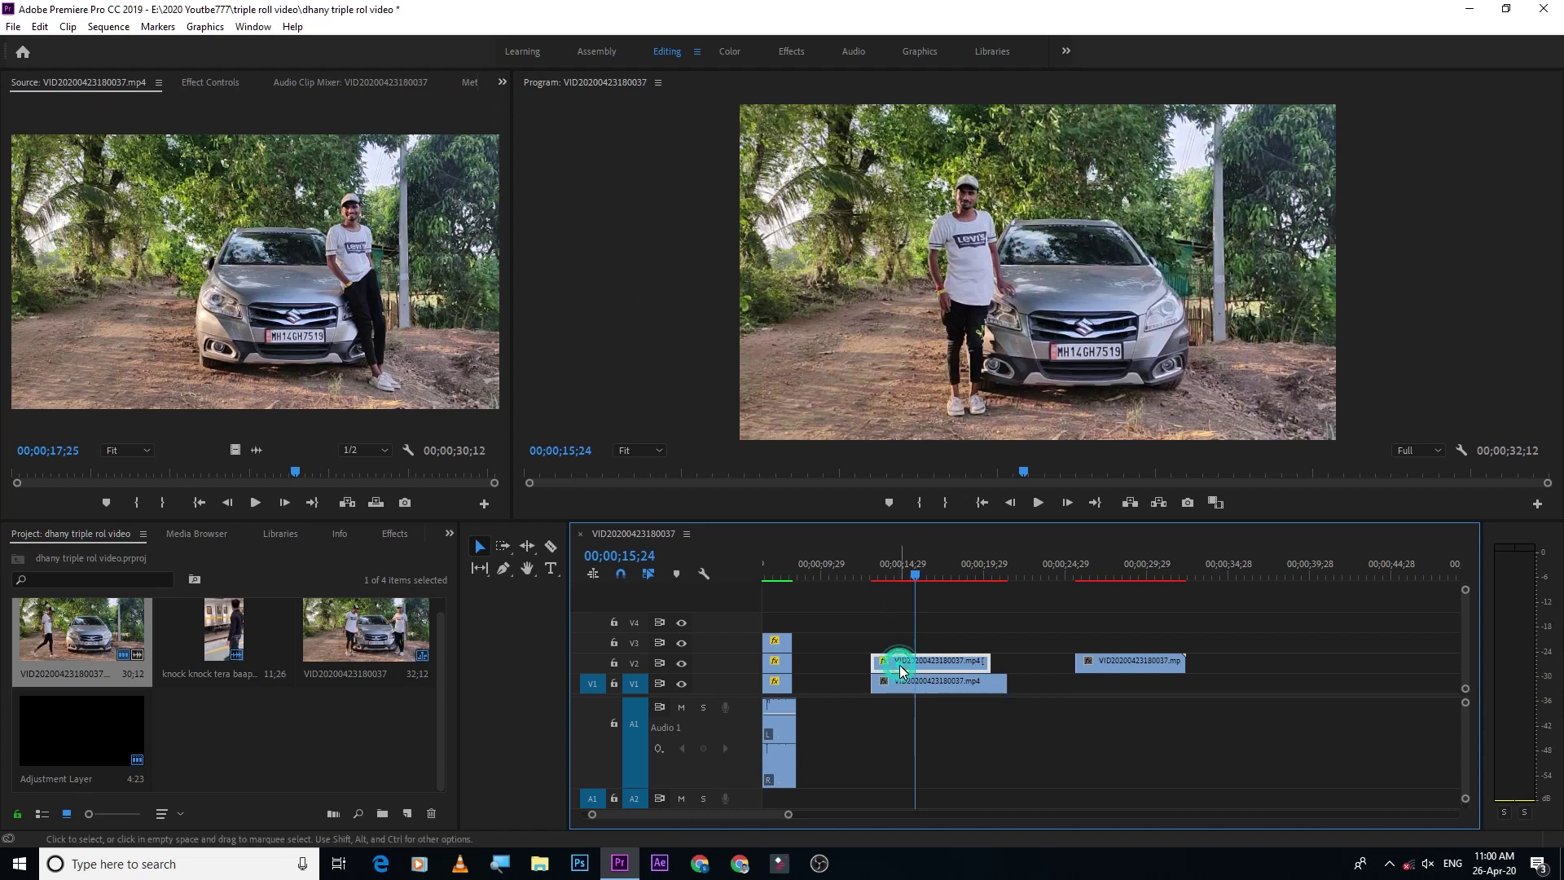
{"action": "left_click", "coordinate": [203, 82]}
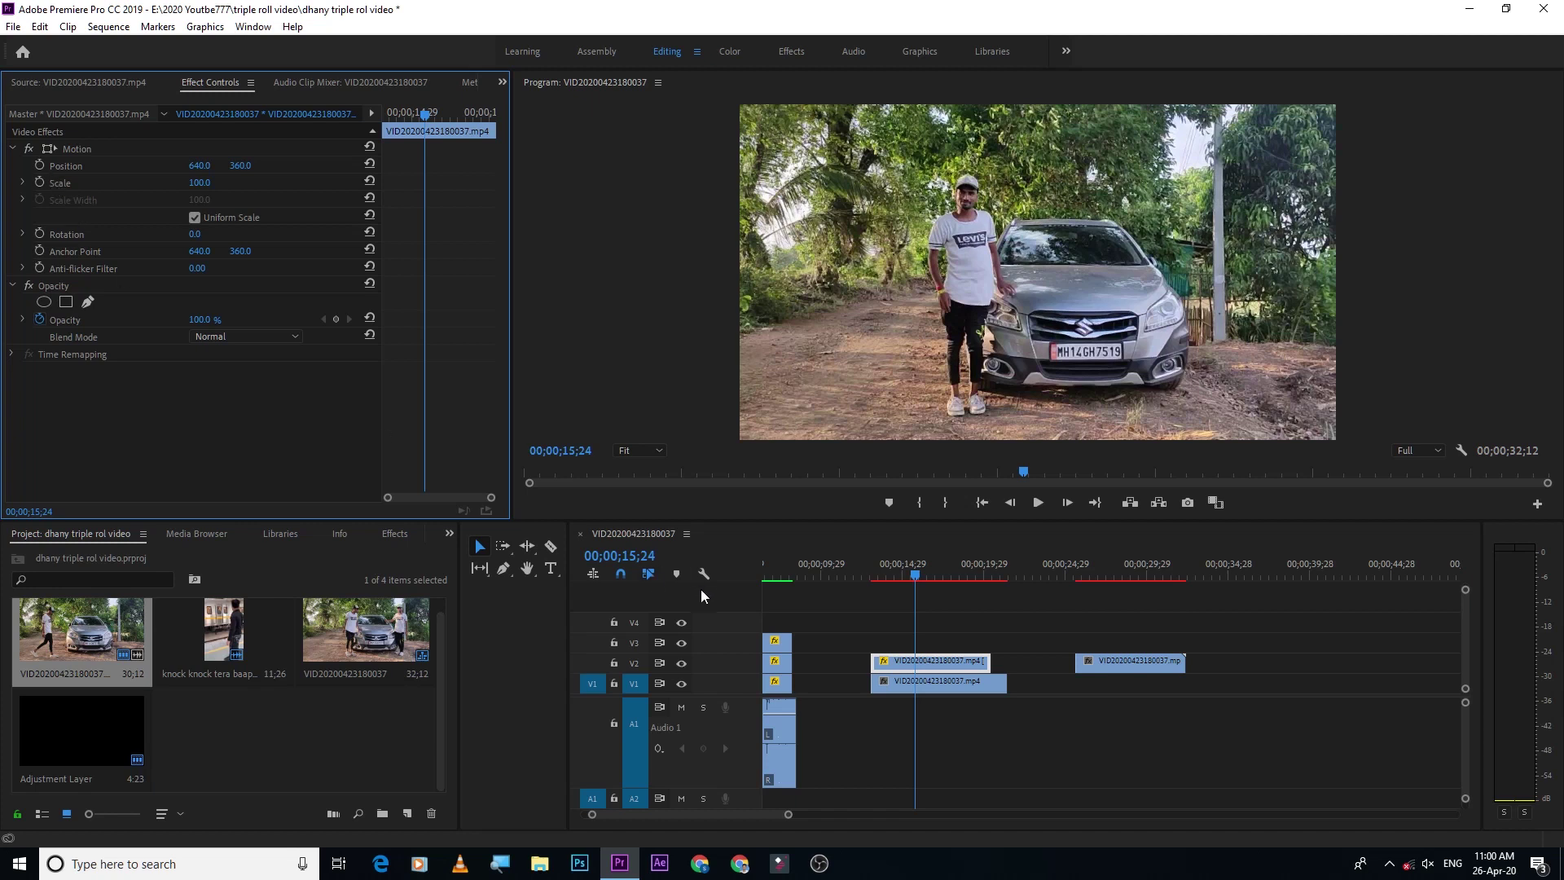
Add a free-draw bezier mask to the upper clip's Opacity, enable Mask Path keyframing, and move to 15;06
{"action": "left_click", "coordinate": [51, 285]}
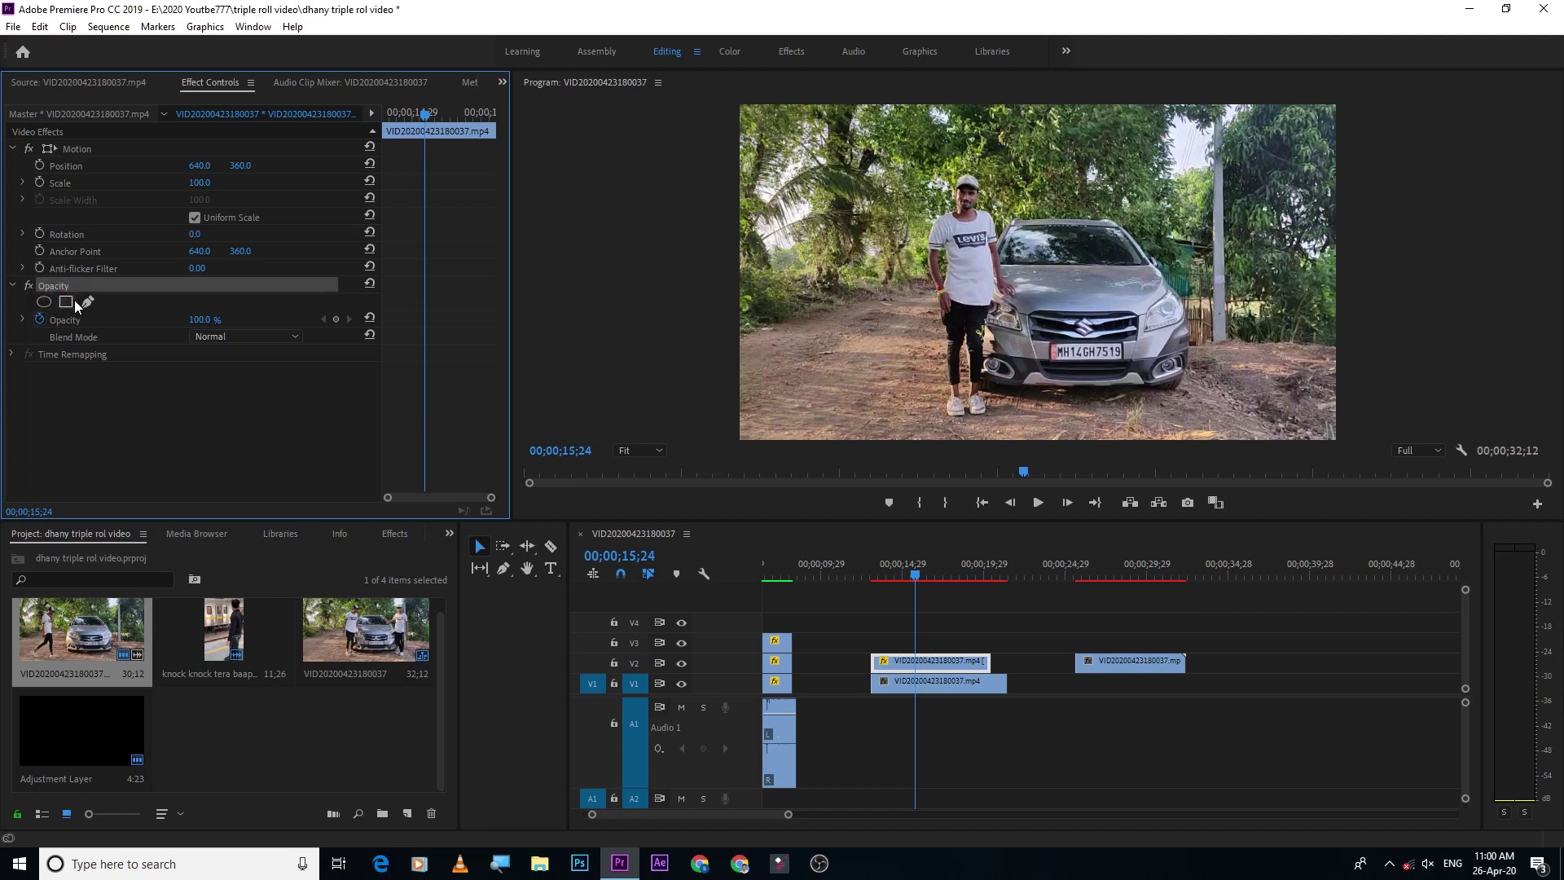
{"action": "left_click", "coordinate": [67, 302]}
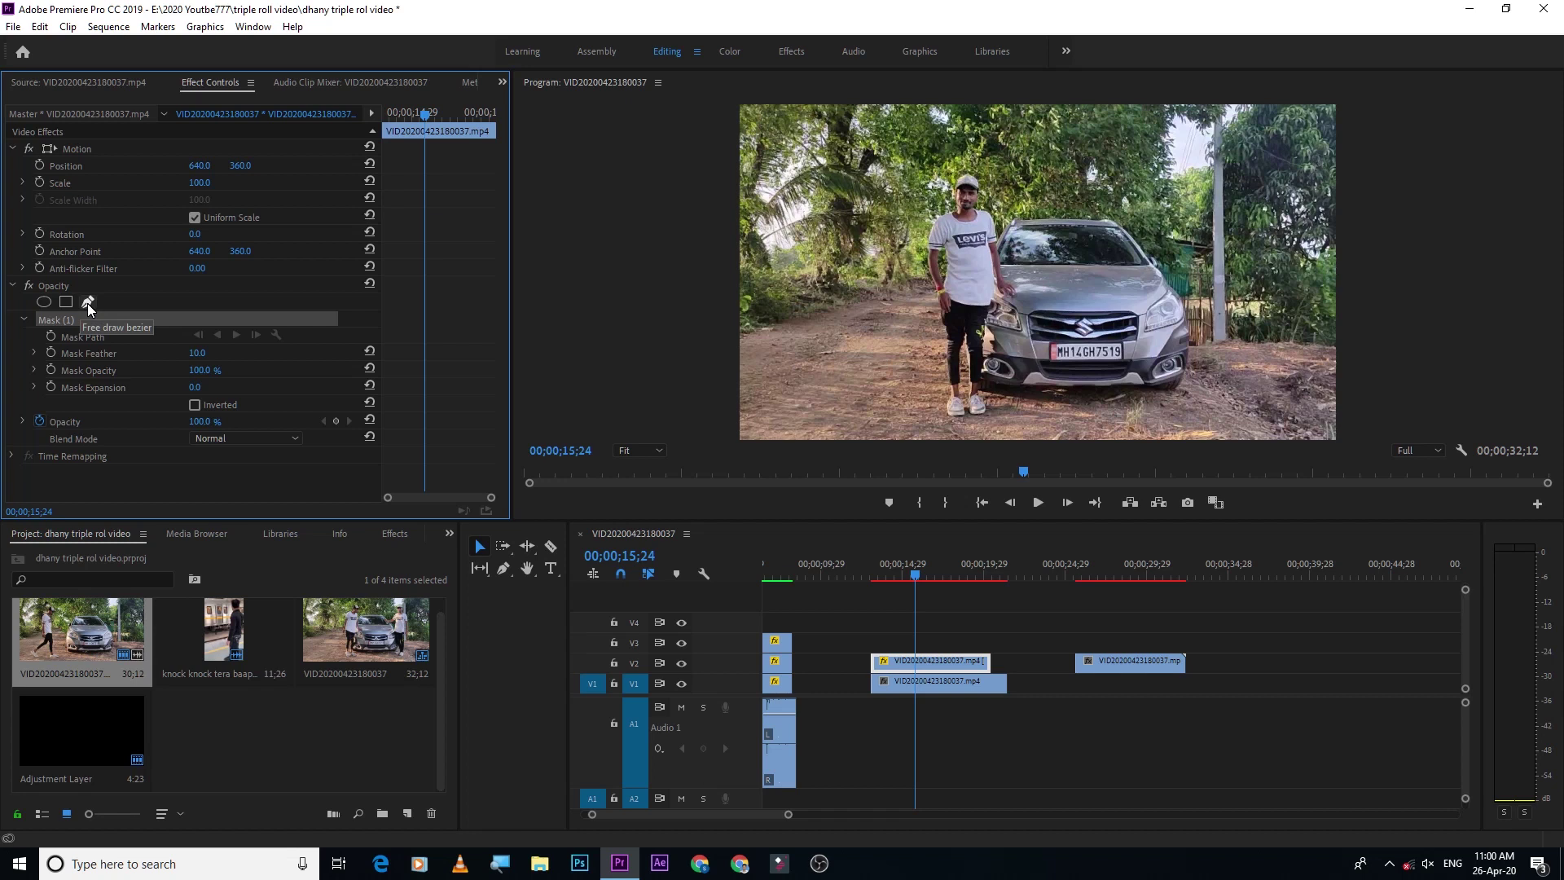
{"action": "left_click", "coordinate": [52, 338]}
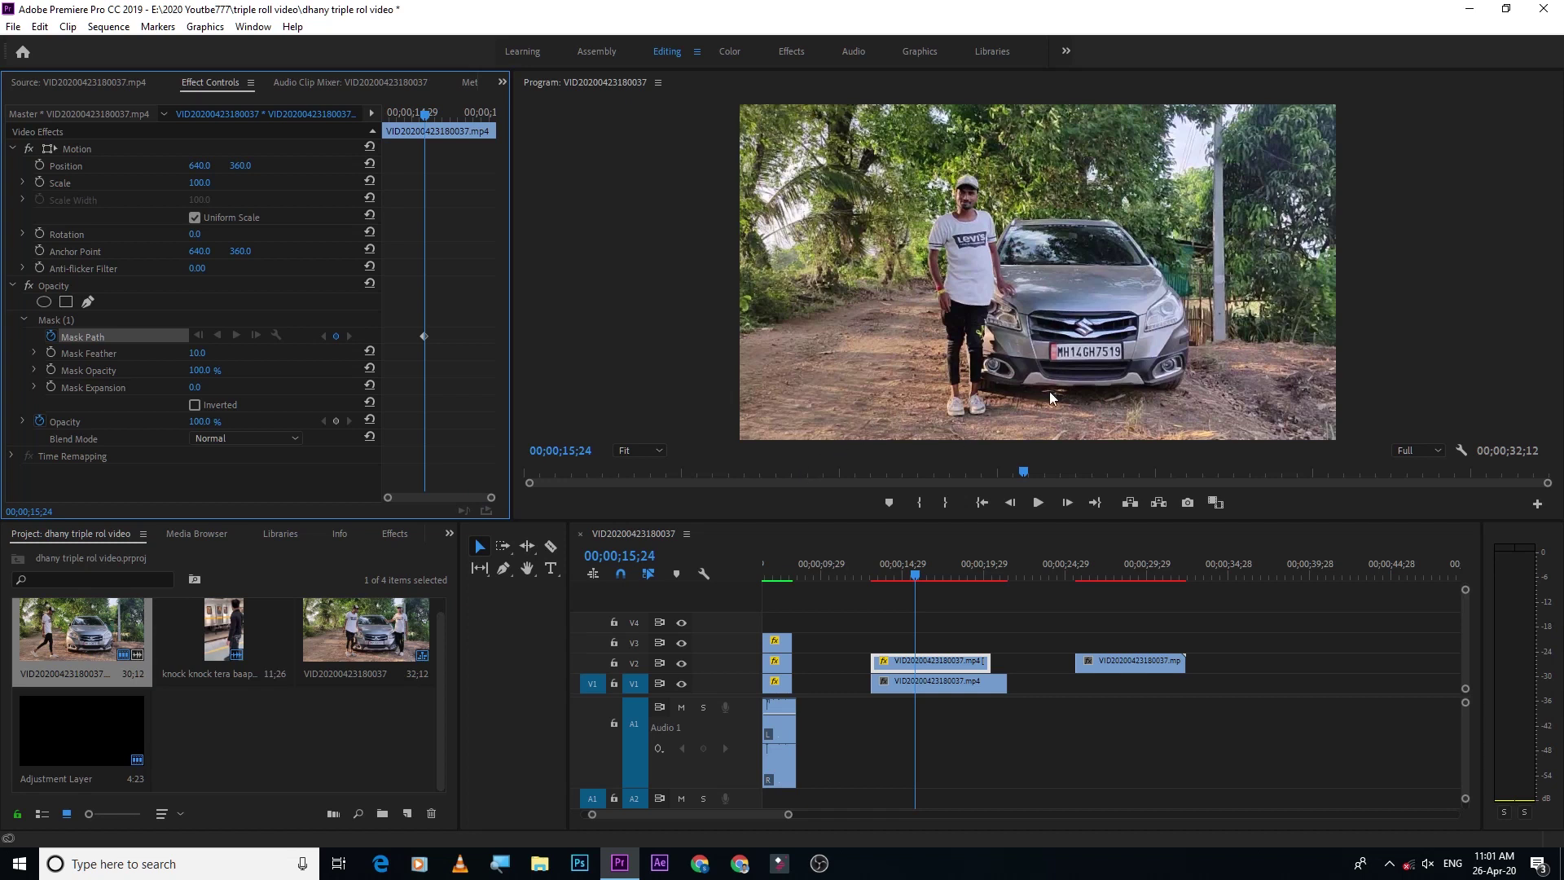
{"action": "key", "text": "equal"}
{"action": "left_click", "coordinate": [907, 562]}
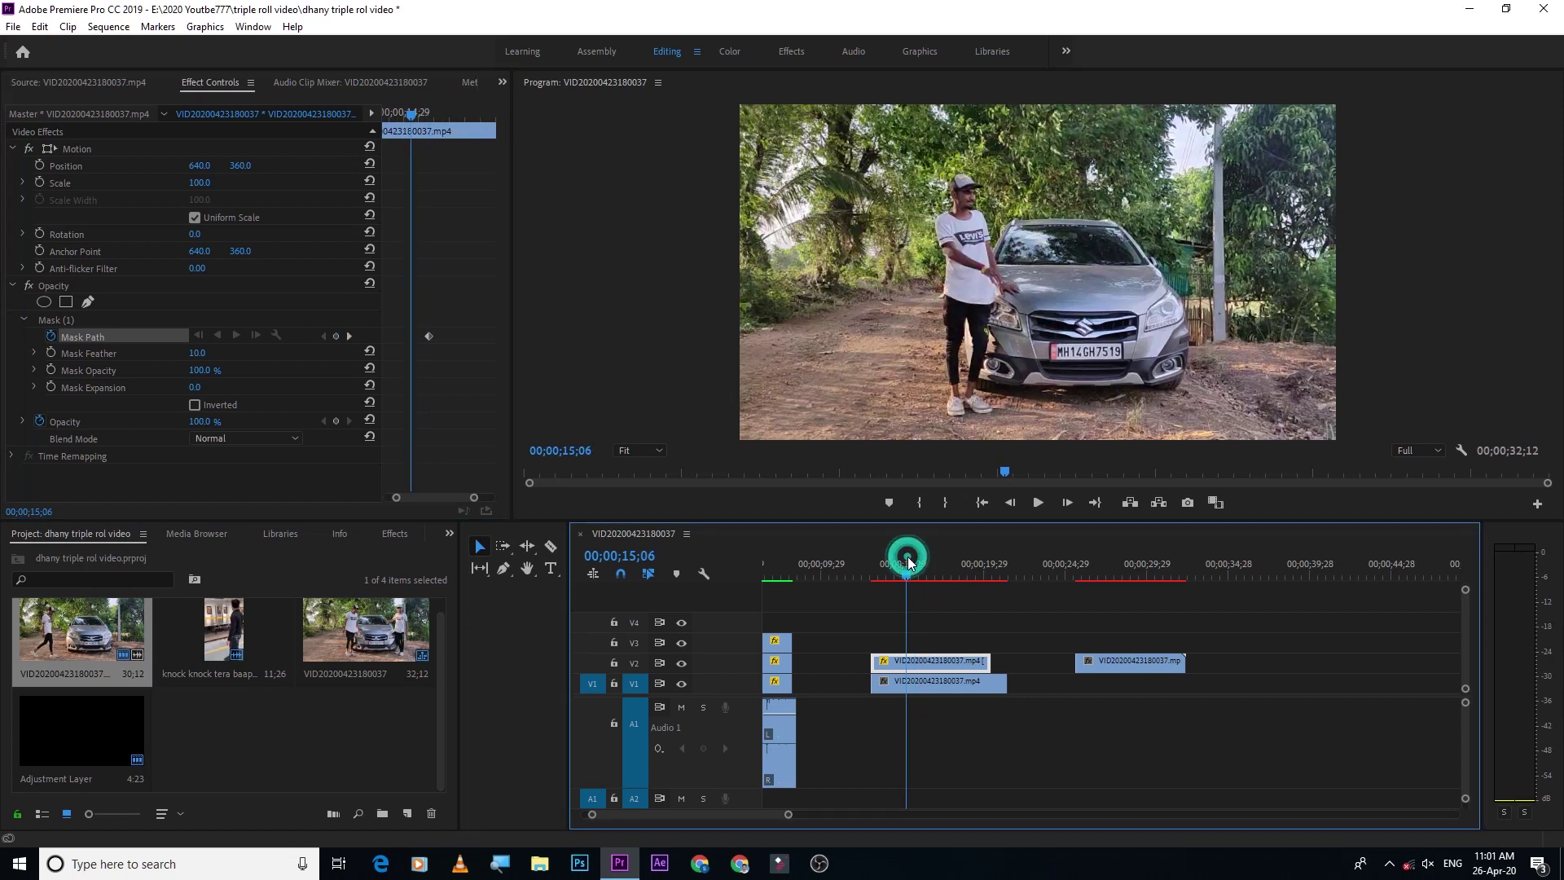
Go back to frame 13;03 and delete the clip's first mask
{"action": "key", "text": "equal"}
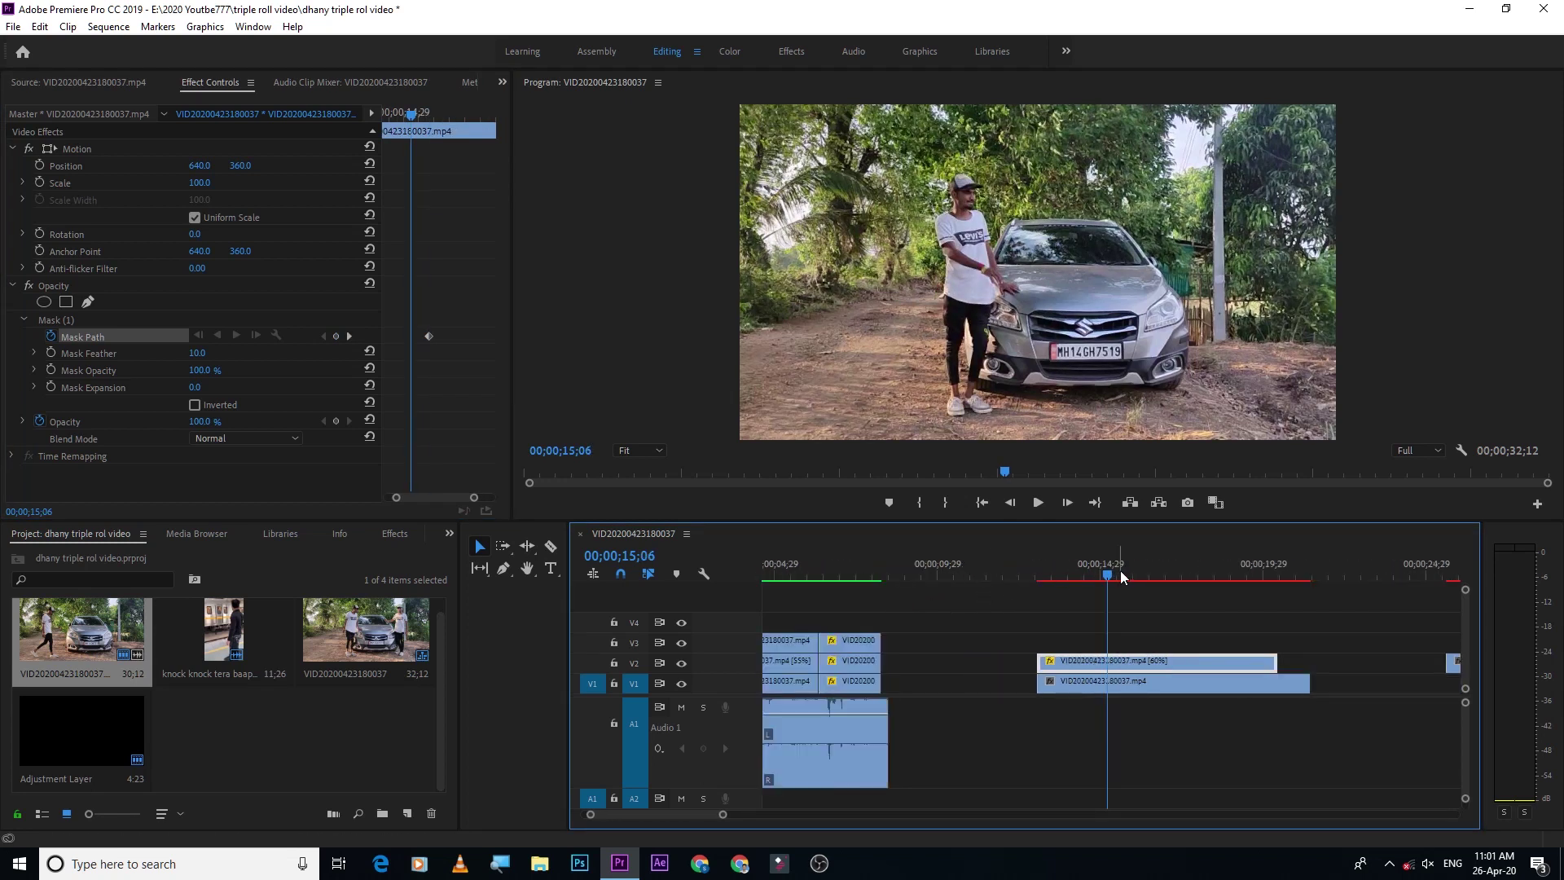
{"action": "left_click_drag", "start_coordinate": [1106, 577], "coordinate": [1045, 654]}
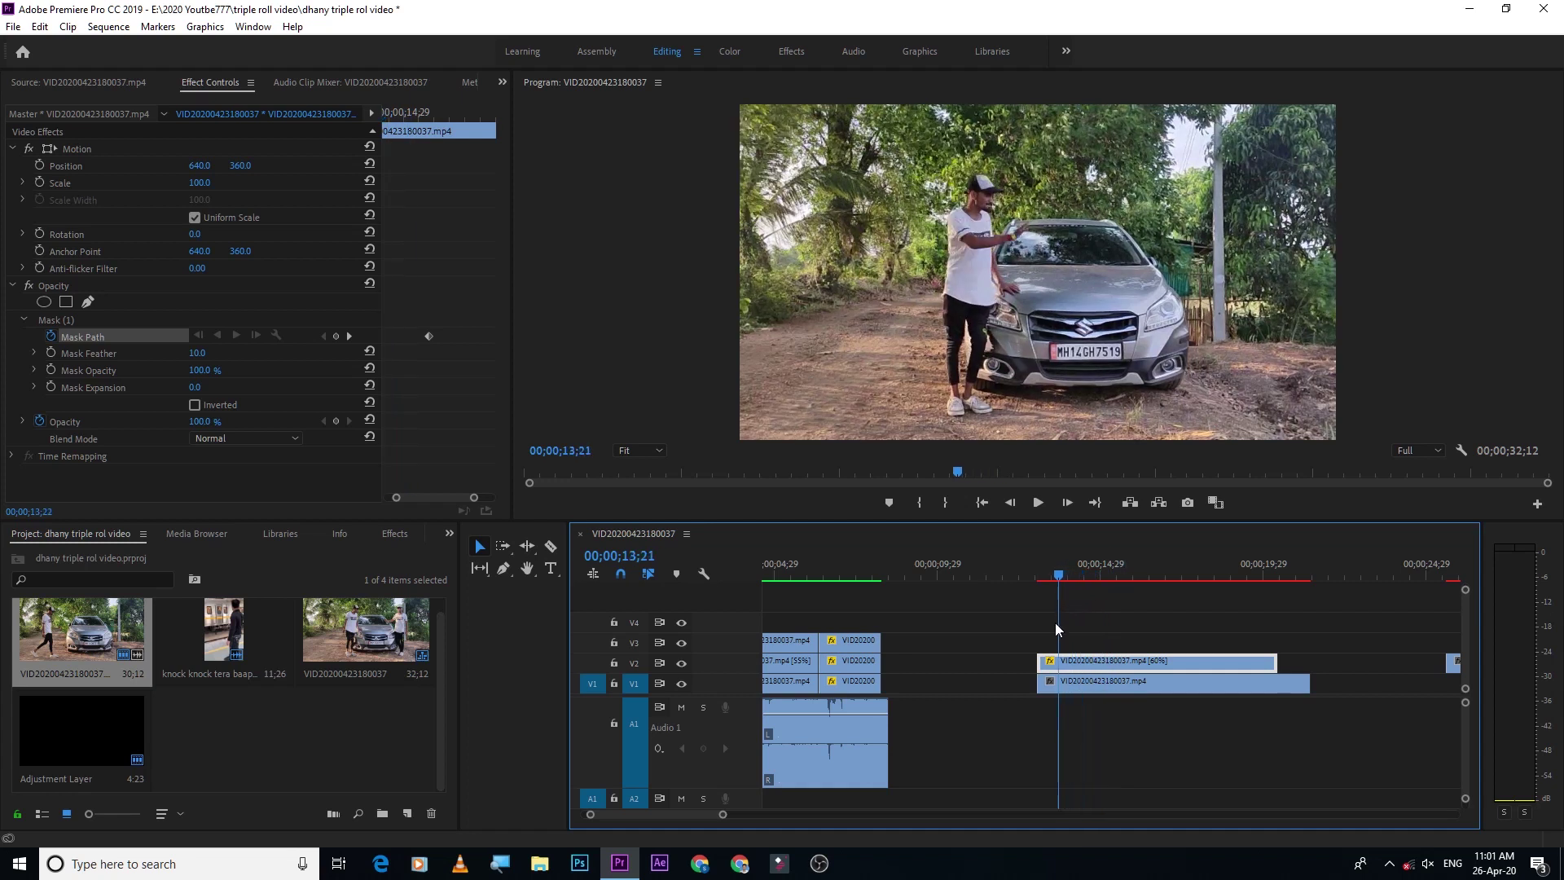
{"action": "left_click_drag", "start_coordinate": [1045, 655], "coordinate": [1039, 660]}
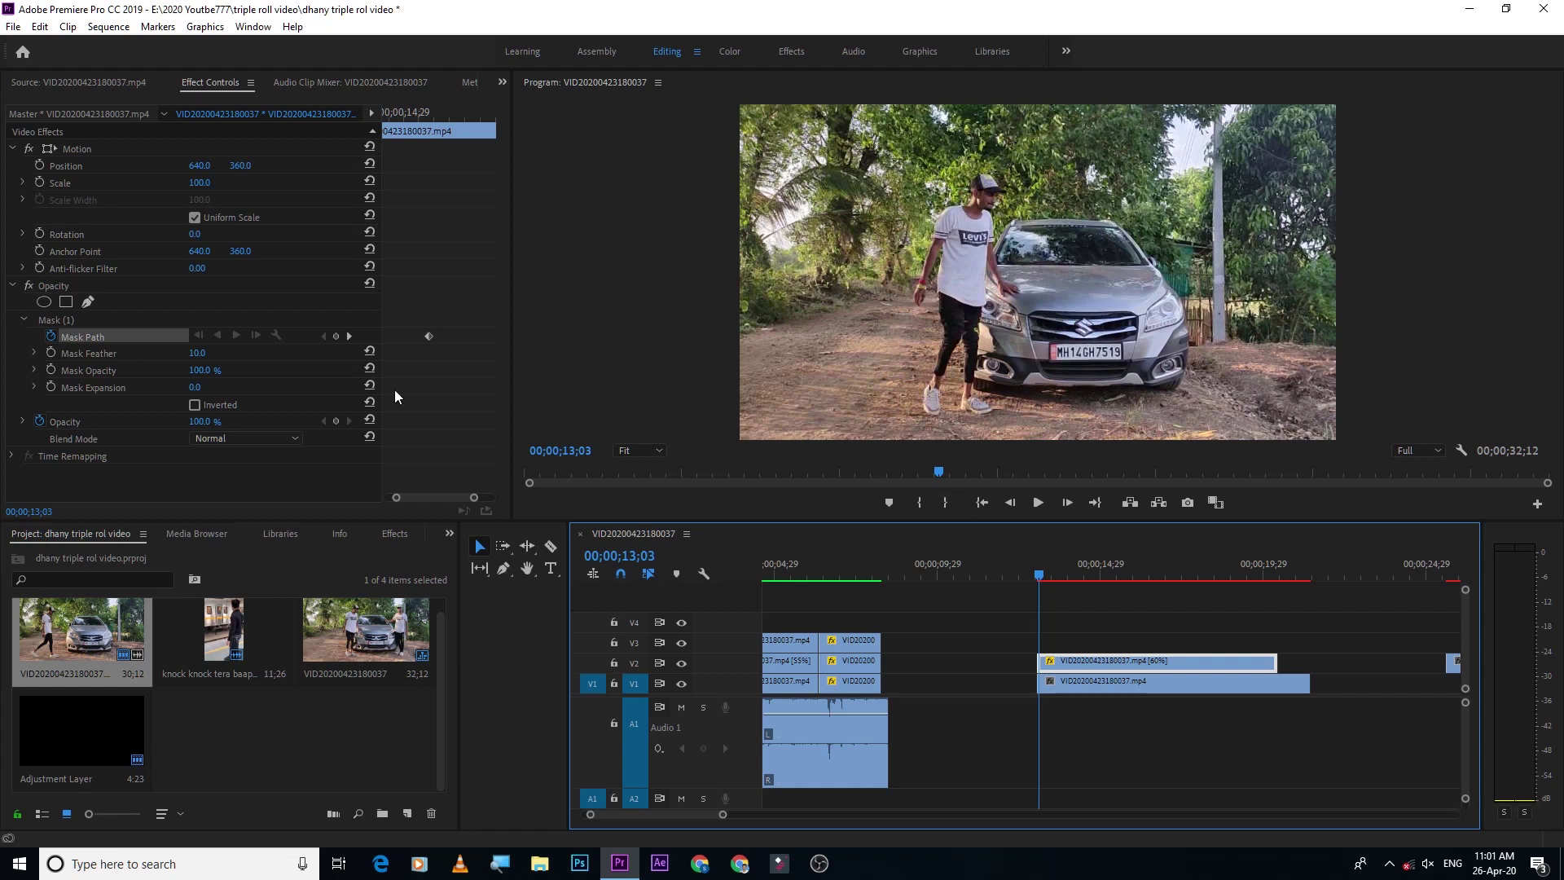
{"action": "left_click", "coordinate": [72, 336]}
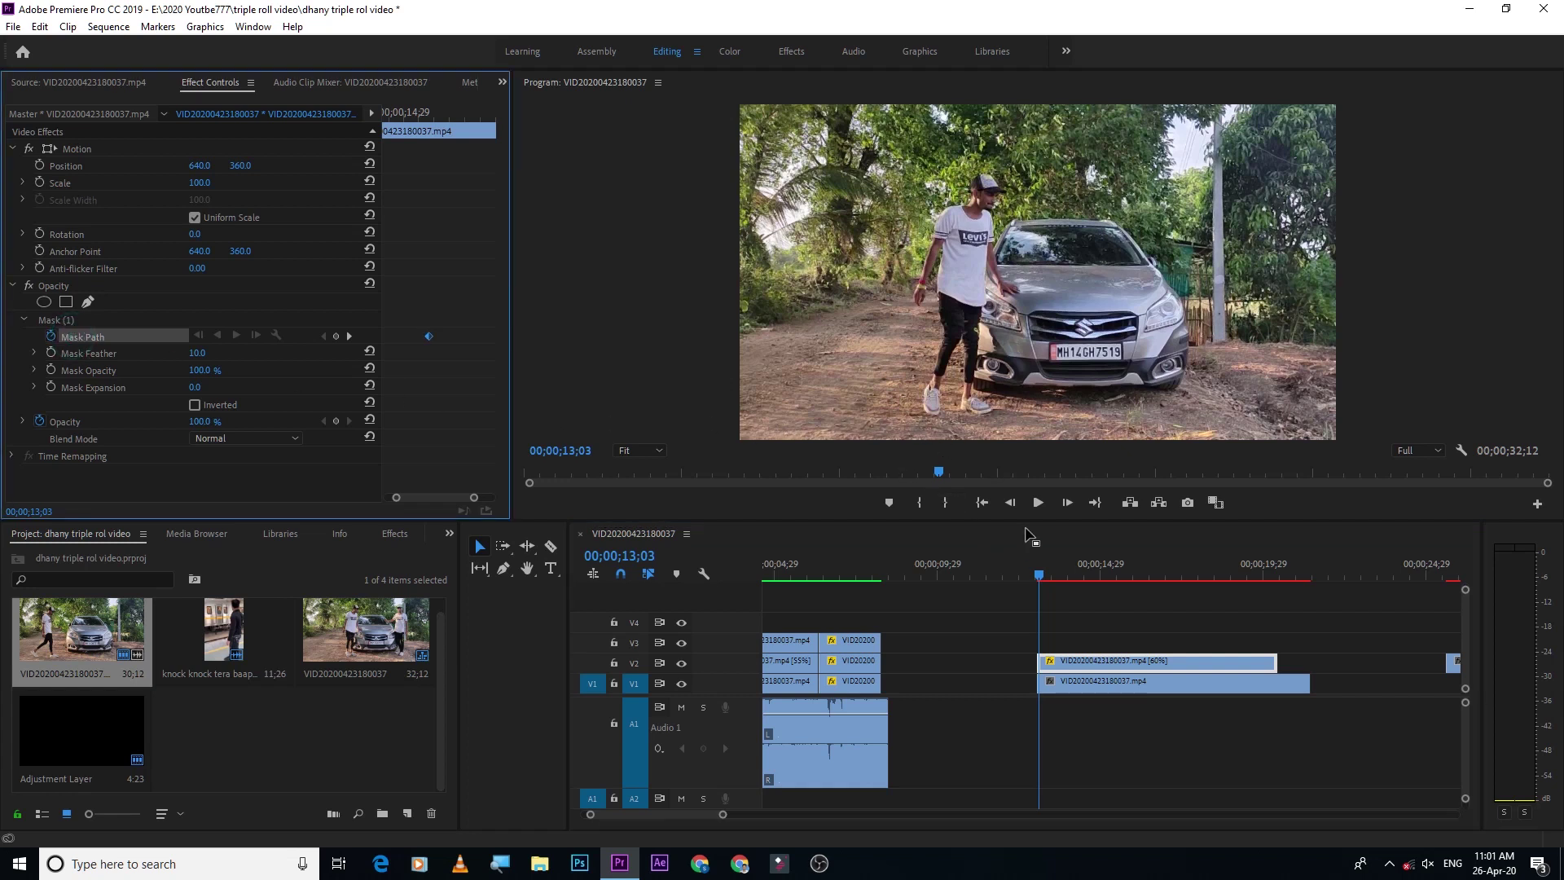
{"action": "key", "text": "Delete"}
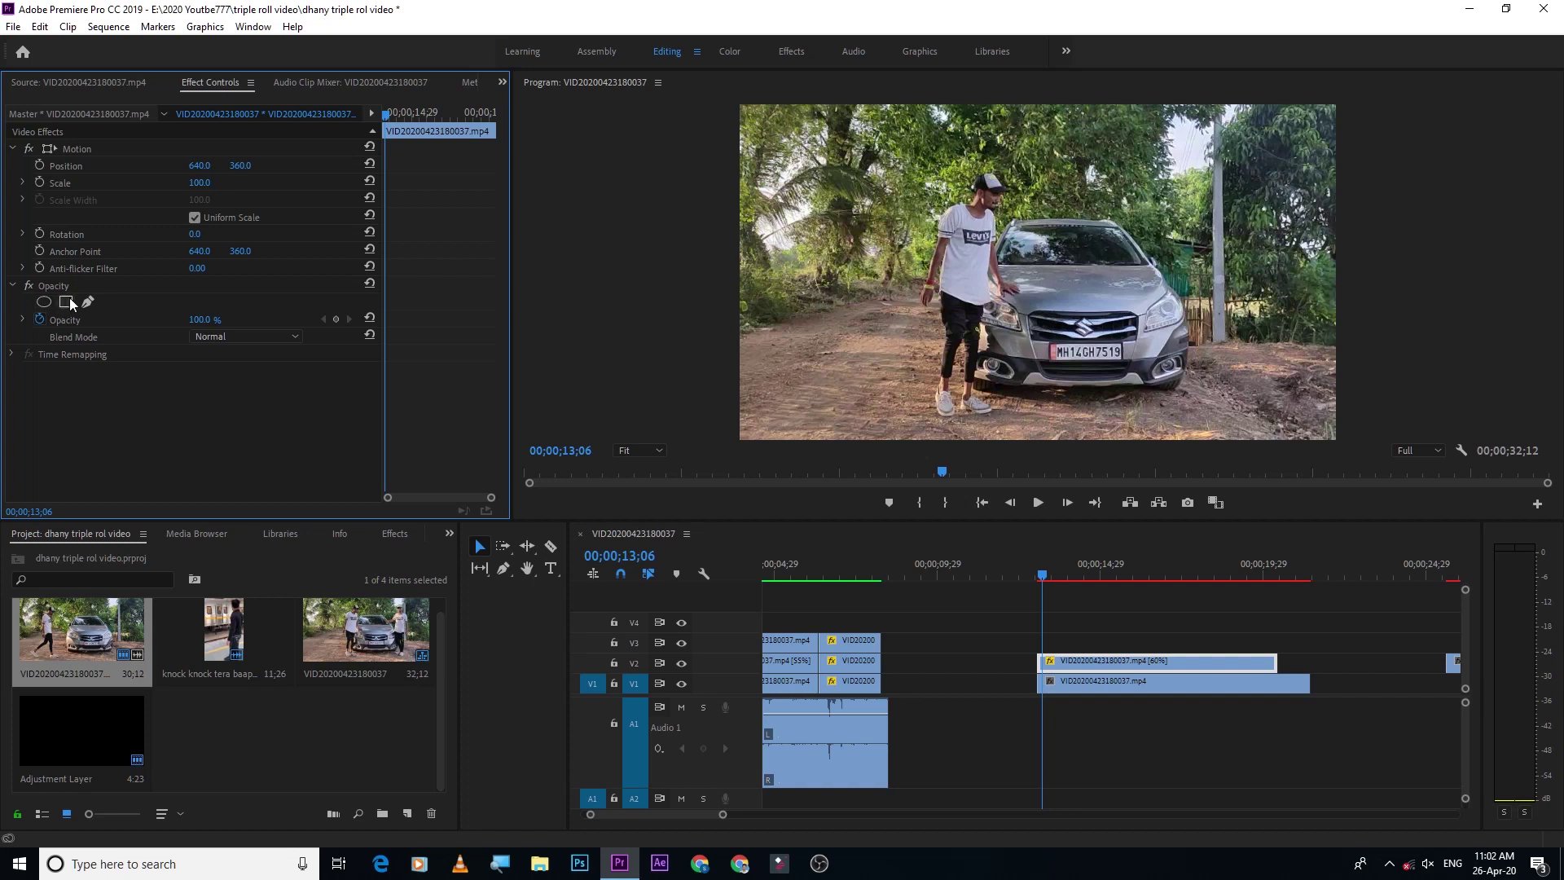
Add an ellipse mask and shape it around the left man's full body, then preview the result
{"action": "left_click", "coordinate": [43, 301]}
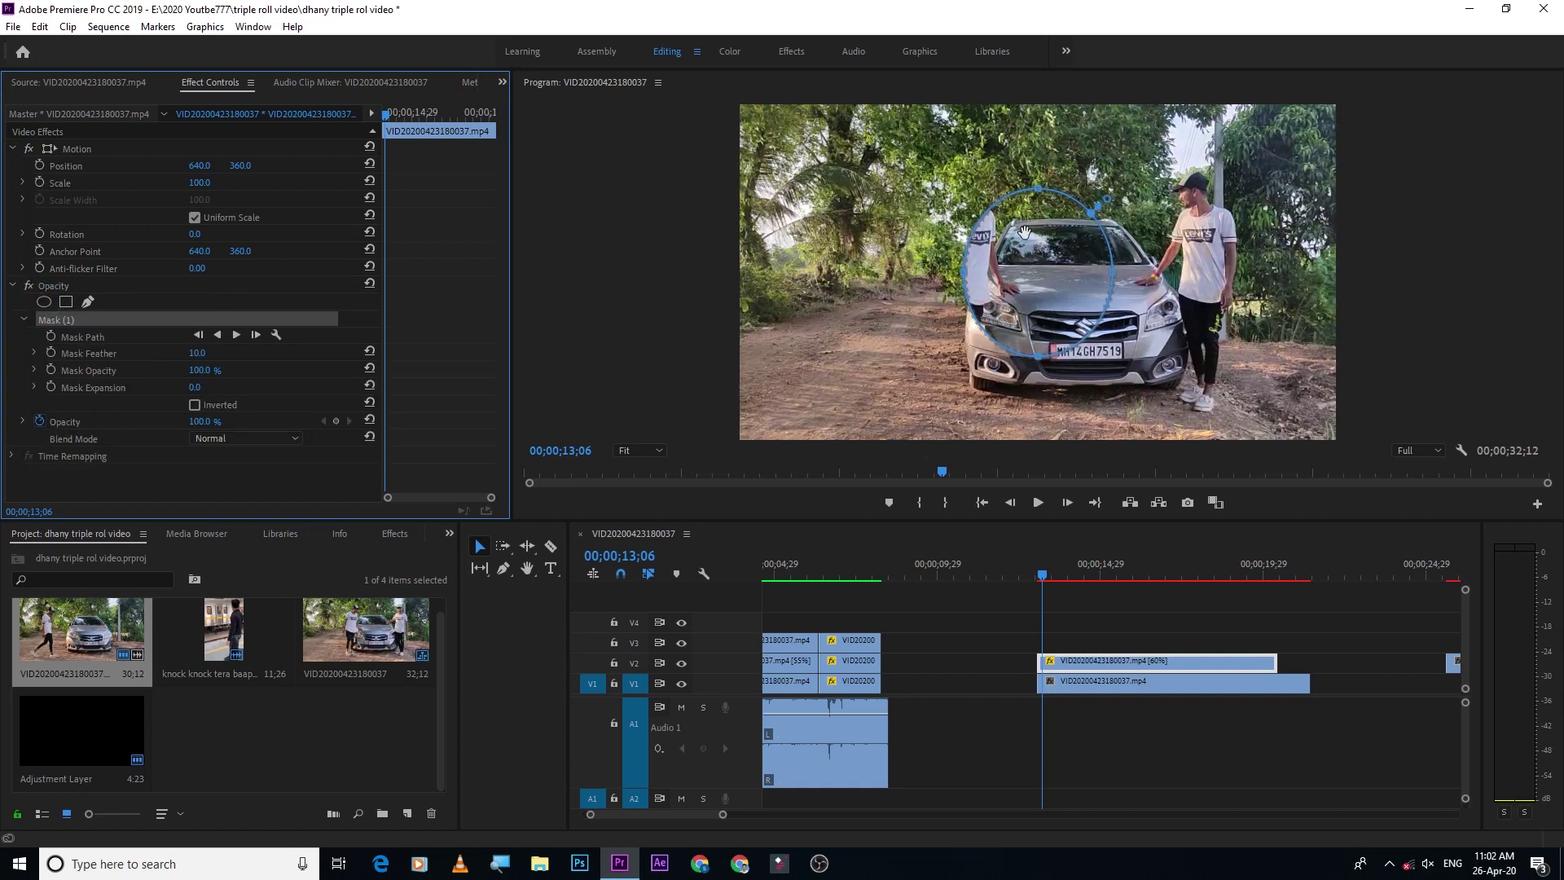
{"action": "left_click_drag", "start_coordinate": [1025, 233], "coordinate": [944, 234]}
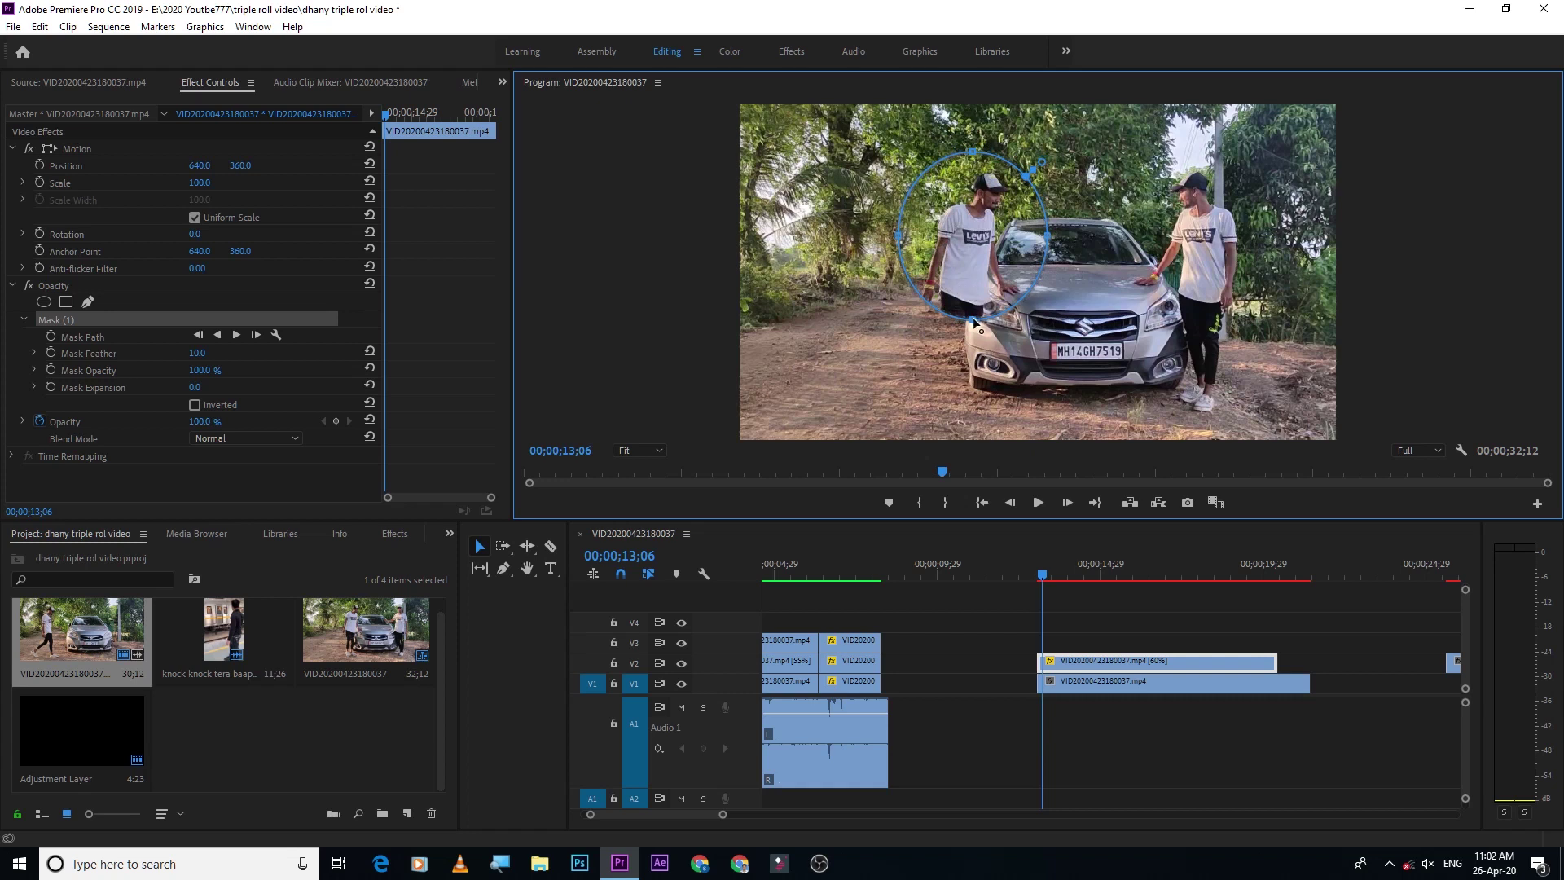
{"action": "left_click_drag", "start_coordinate": [975, 320], "coordinate": [974, 437]}
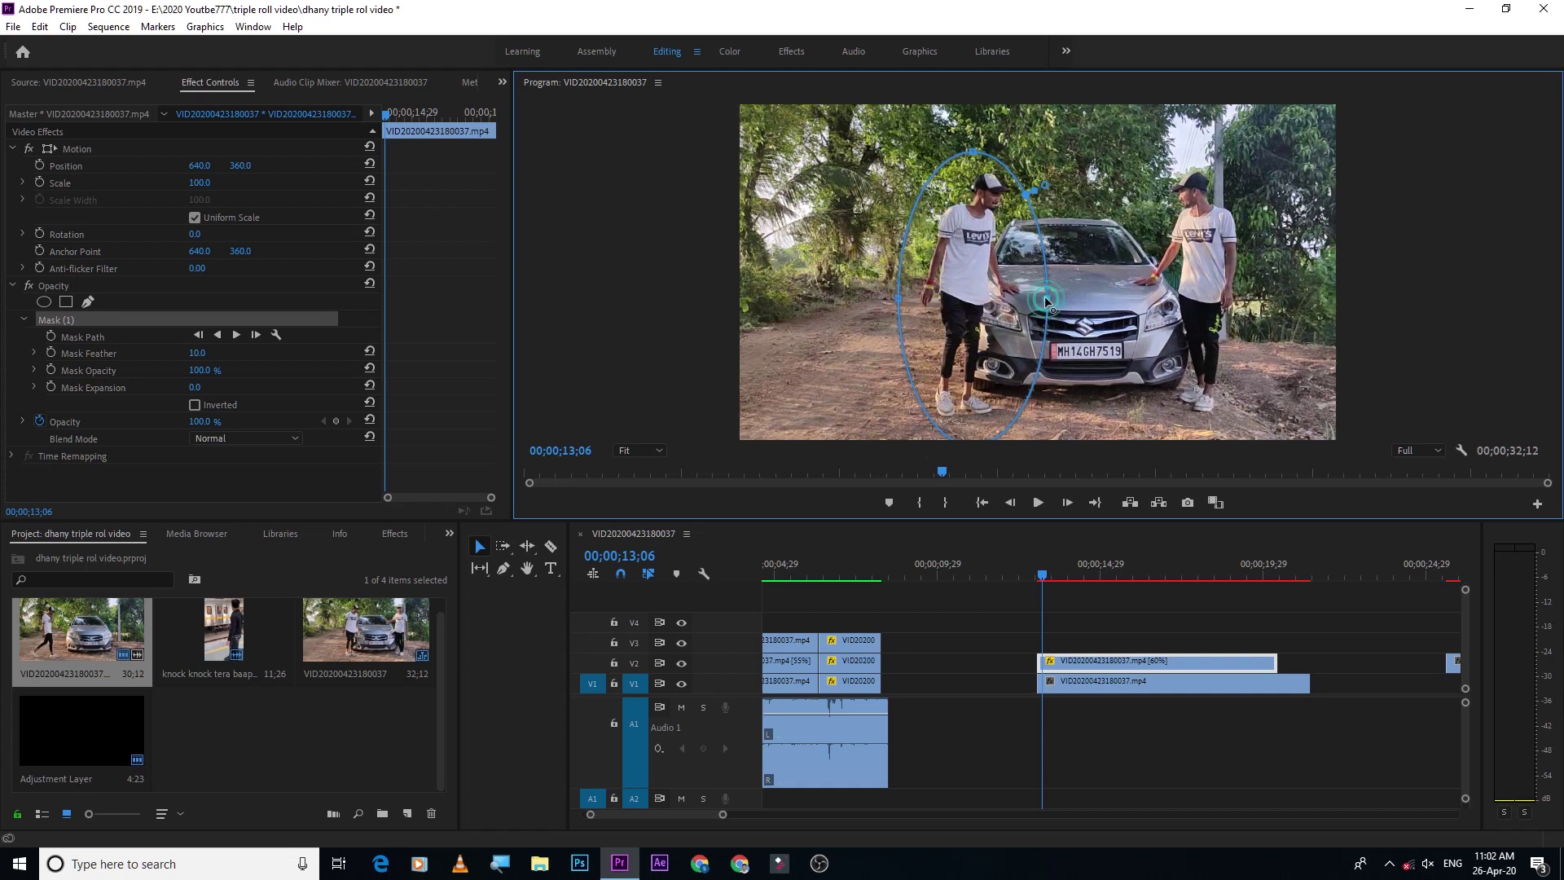
{"action": "left_click_drag", "start_coordinate": [1050, 301], "coordinate": [987, 257]}
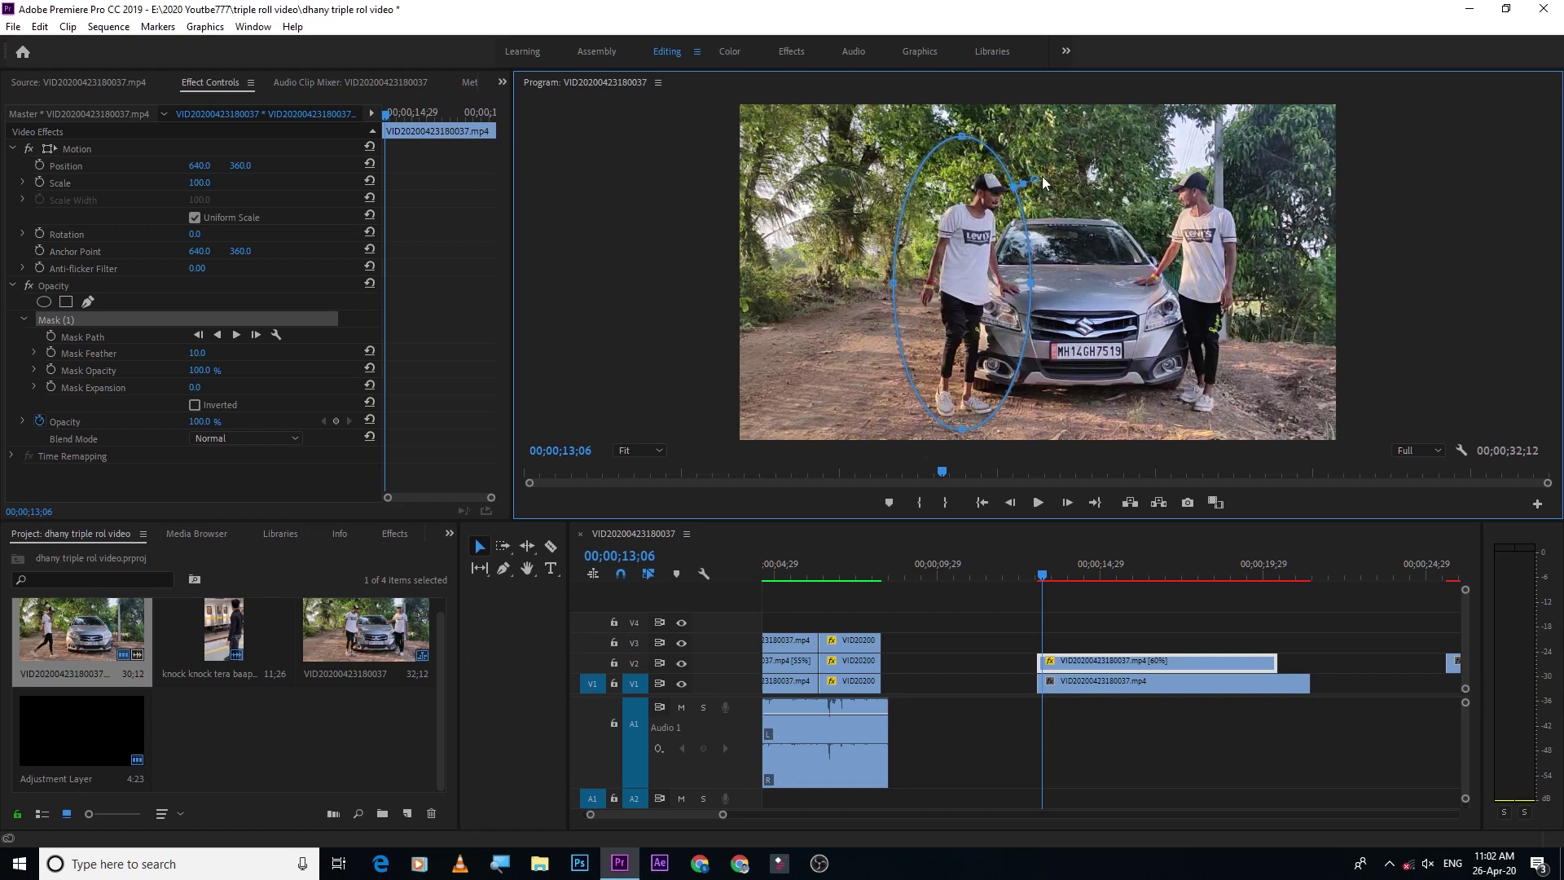
{"action": "left_click_drag", "start_coordinate": [1028, 284], "coordinate": [1044, 284]}
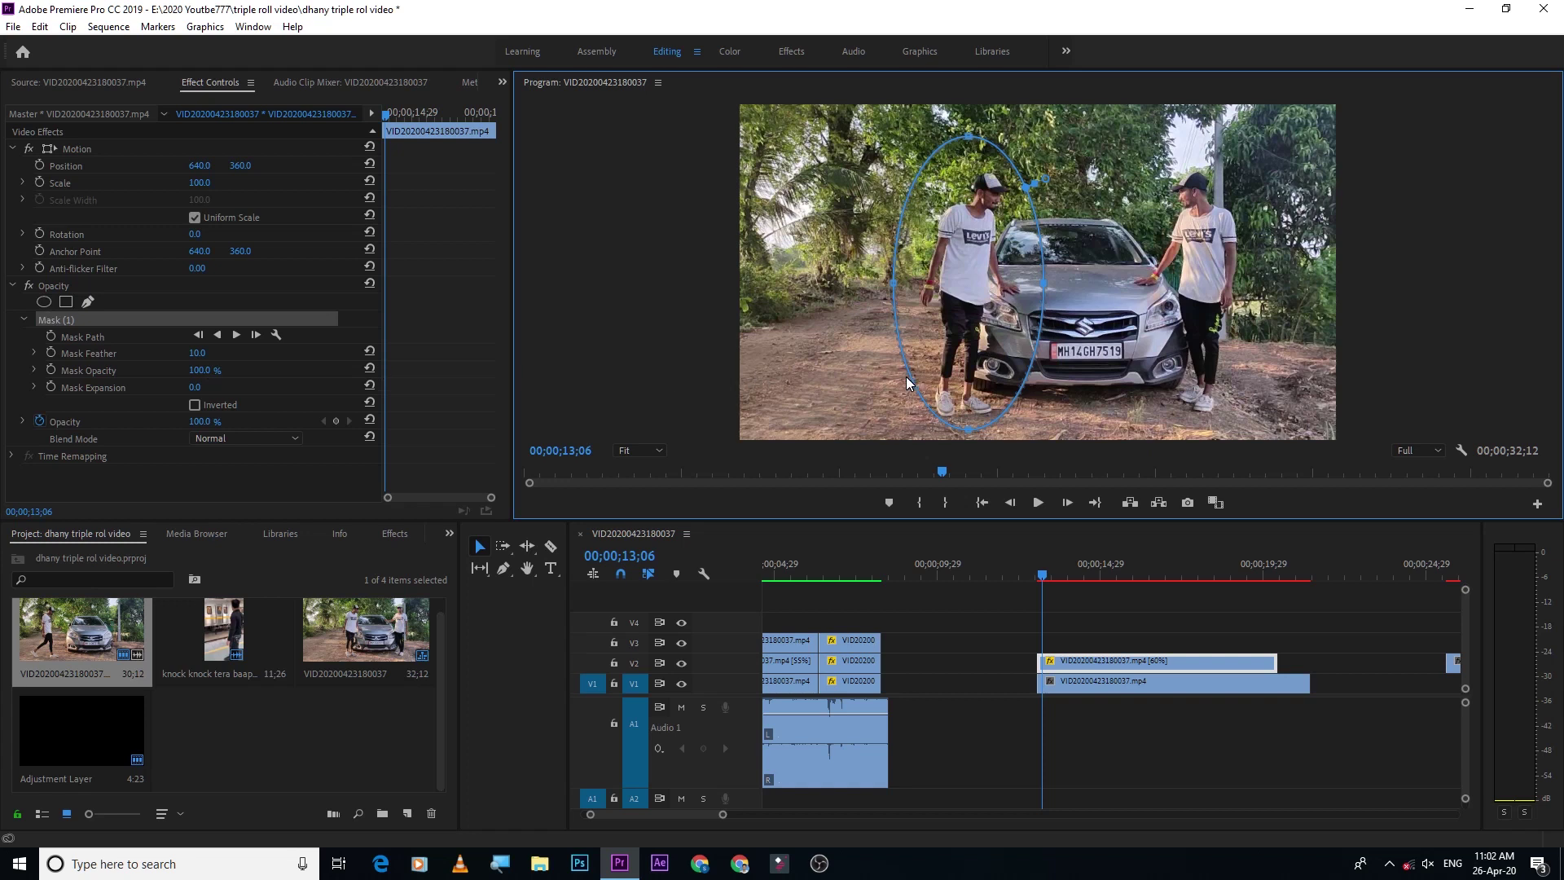
{"action": "left_click_drag", "start_coordinate": [911, 381], "coordinate": [888, 383]}
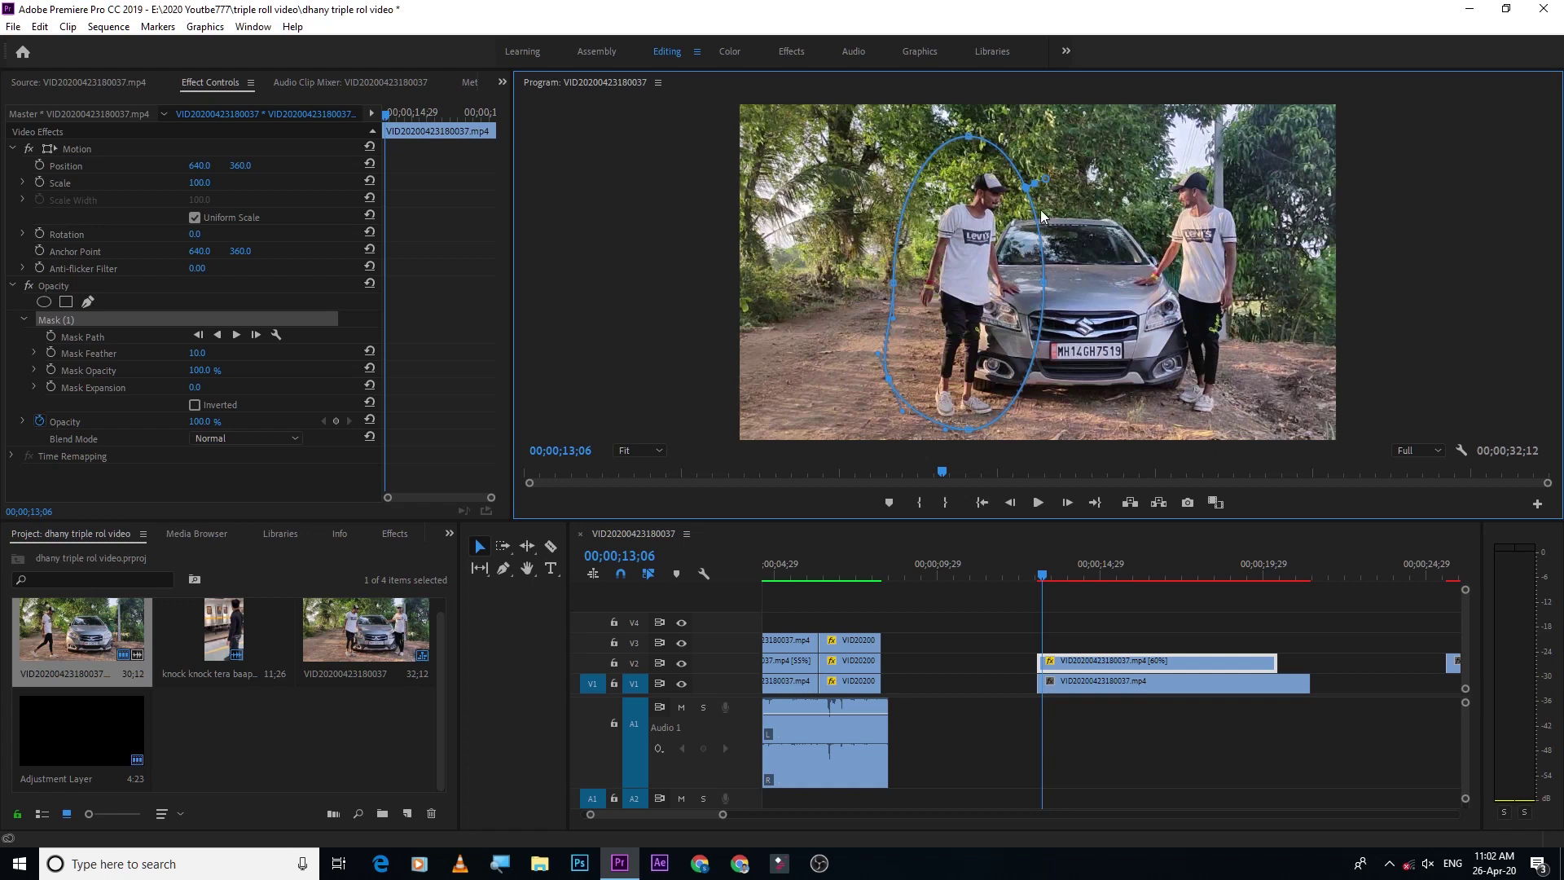
{"action": "left_click_drag", "start_coordinate": [1028, 186], "coordinate": [1013, 149]}
{"action": "left_click_drag", "start_coordinate": [1042, 285], "coordinate": [1027, 286]}
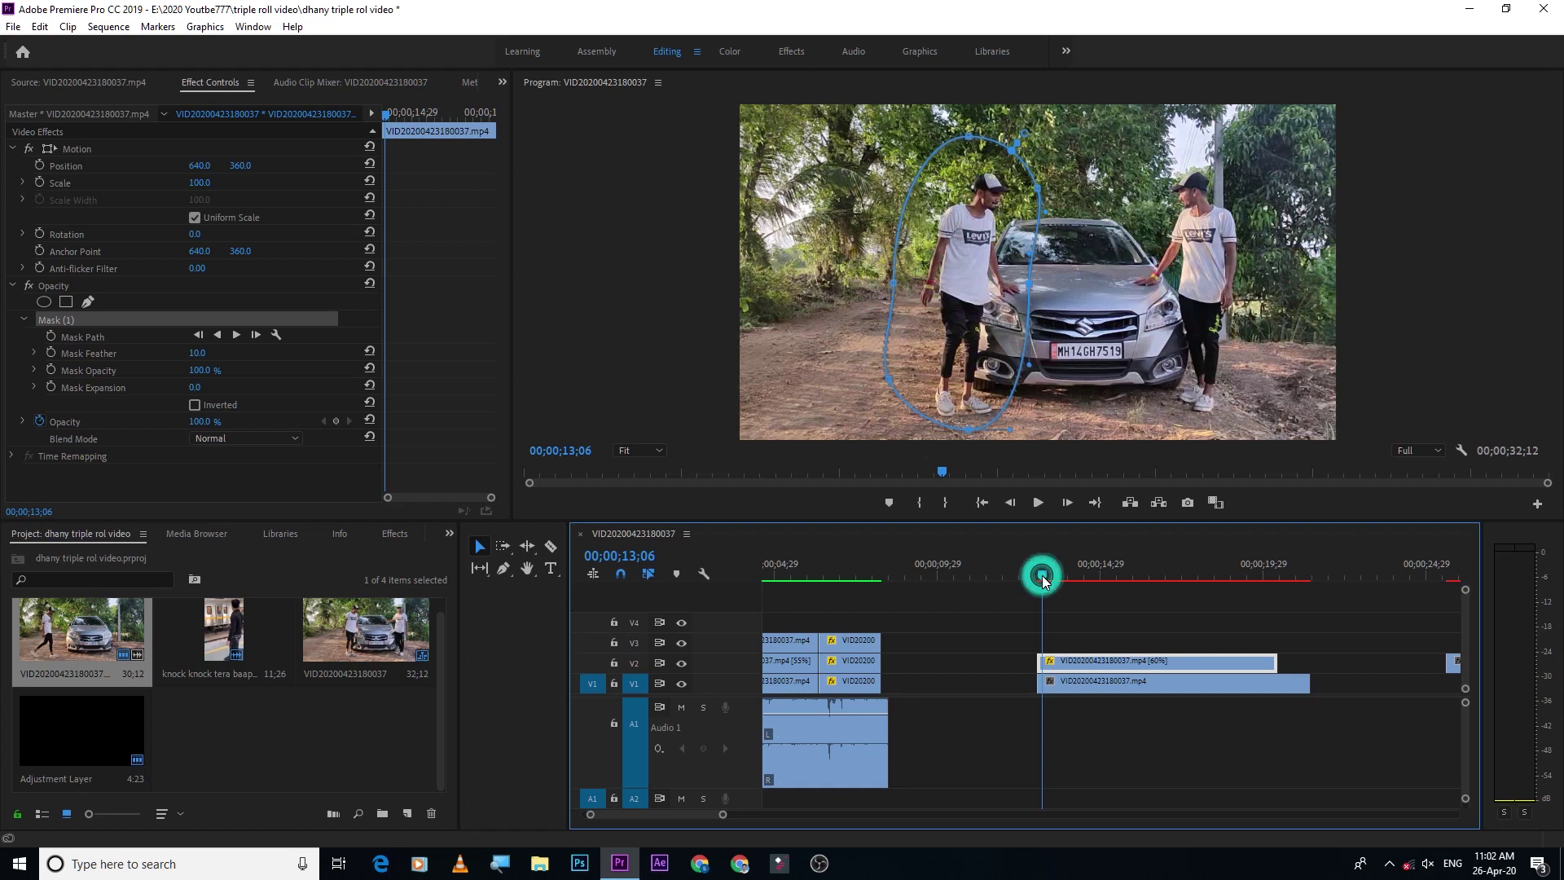
{"action": "left_click_drag", "start_coordinate": [1042, 578], "coordinate": [1228, 595]}
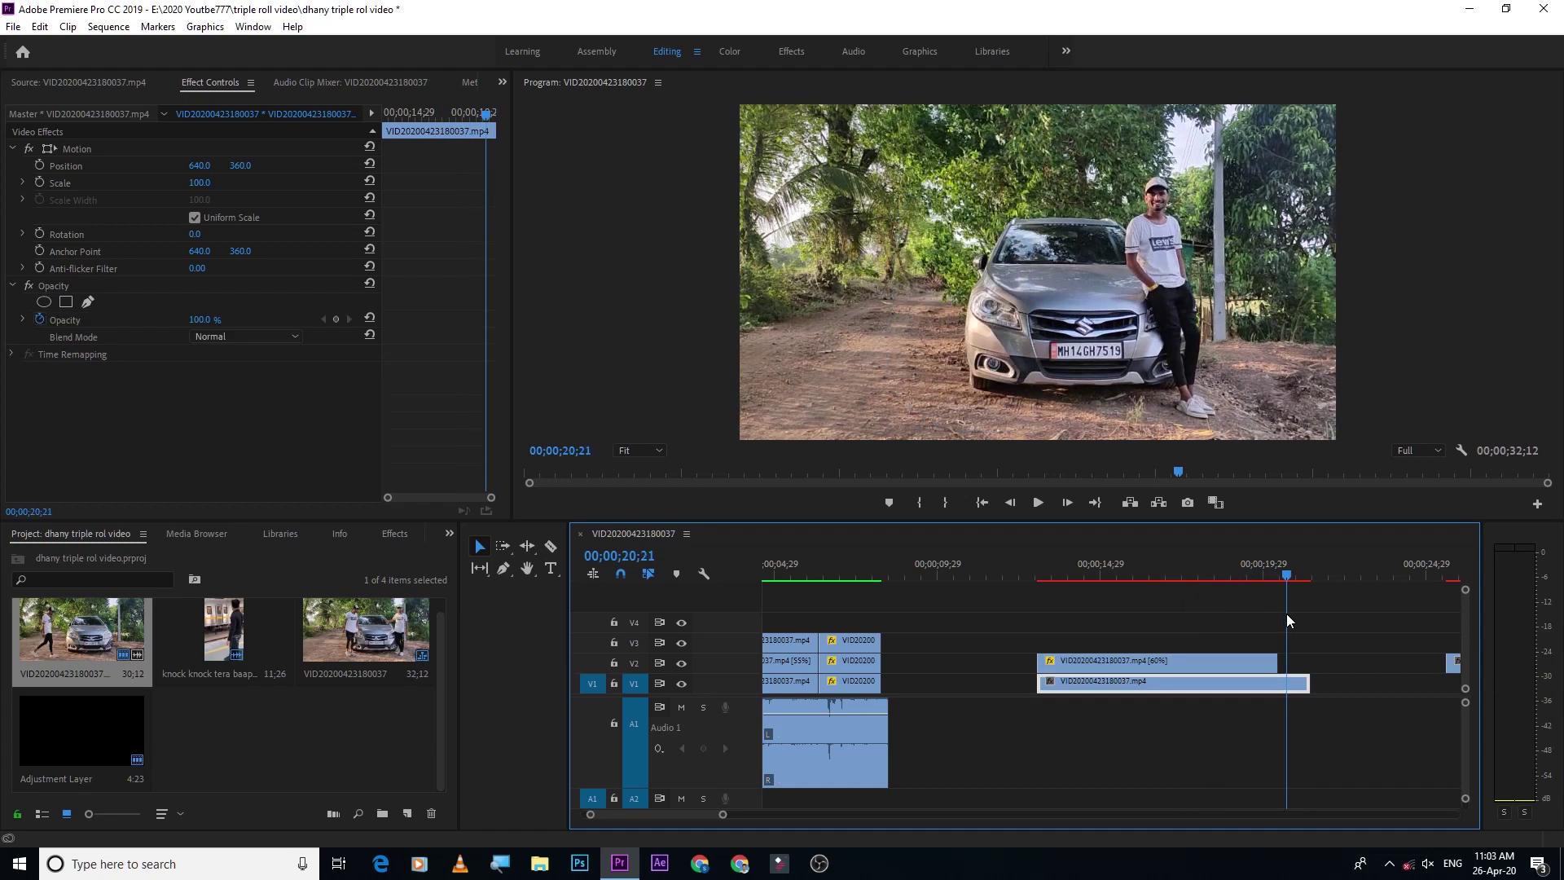
Select the masked V2 clip and zoom the timeline out to preview the two clones
{"action": "left_click_drag", "start_coordinate": [1228, 599], "coordinate": [1215, 644]}
{"action": "left_click", "coordinate": [1218, 681]}
{"action": "left_click", "coordinate": [448, 535]}
{"action": "left_click", "coordinate": [965, 570]}
{"action": "left_click", "coordinate": [1093, 663]}
{"action": "left_click", "coordinate": [1051, 574]}
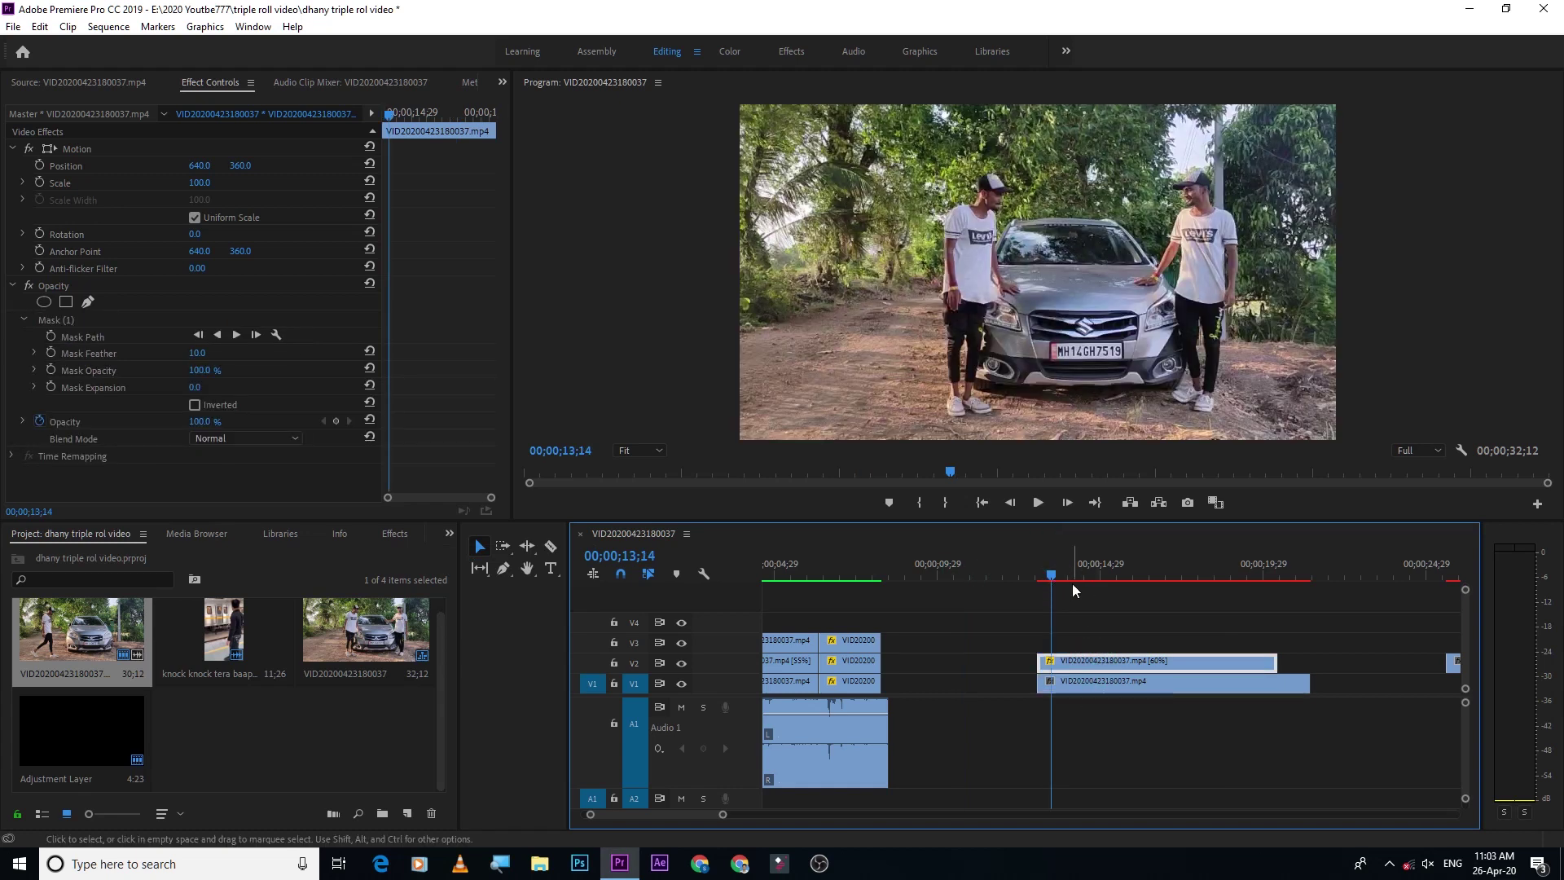
{"action": "key", "text": "minus"}
{"action": "mouse_move", "coordinate": [976, 574]}
{"action": "left_mouse_down"}
{"action": "mouse_move", "coordinate": [1045, 593]}
{"action": "mouse_move", "coordinate": [1048, 574]}
{"action": "left_mouse_up"}
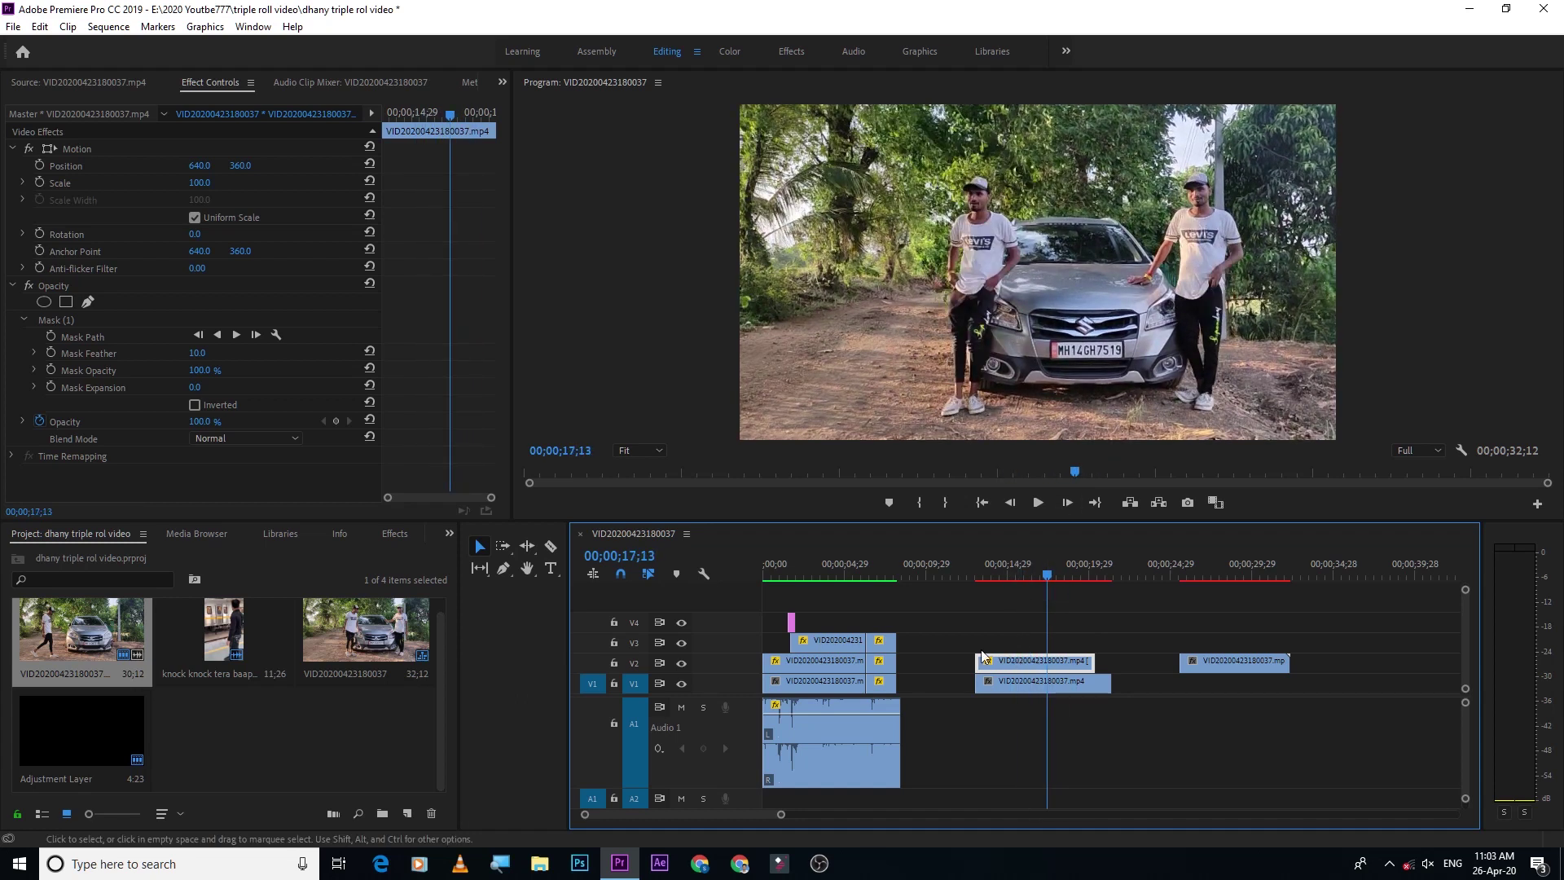
Raise the oval mask's feather from 10 to 20 and save the project
{"action": "left_click", "coordinate": [62, 314]}
{"action": "left_click", "coordinate": [195, 352]}
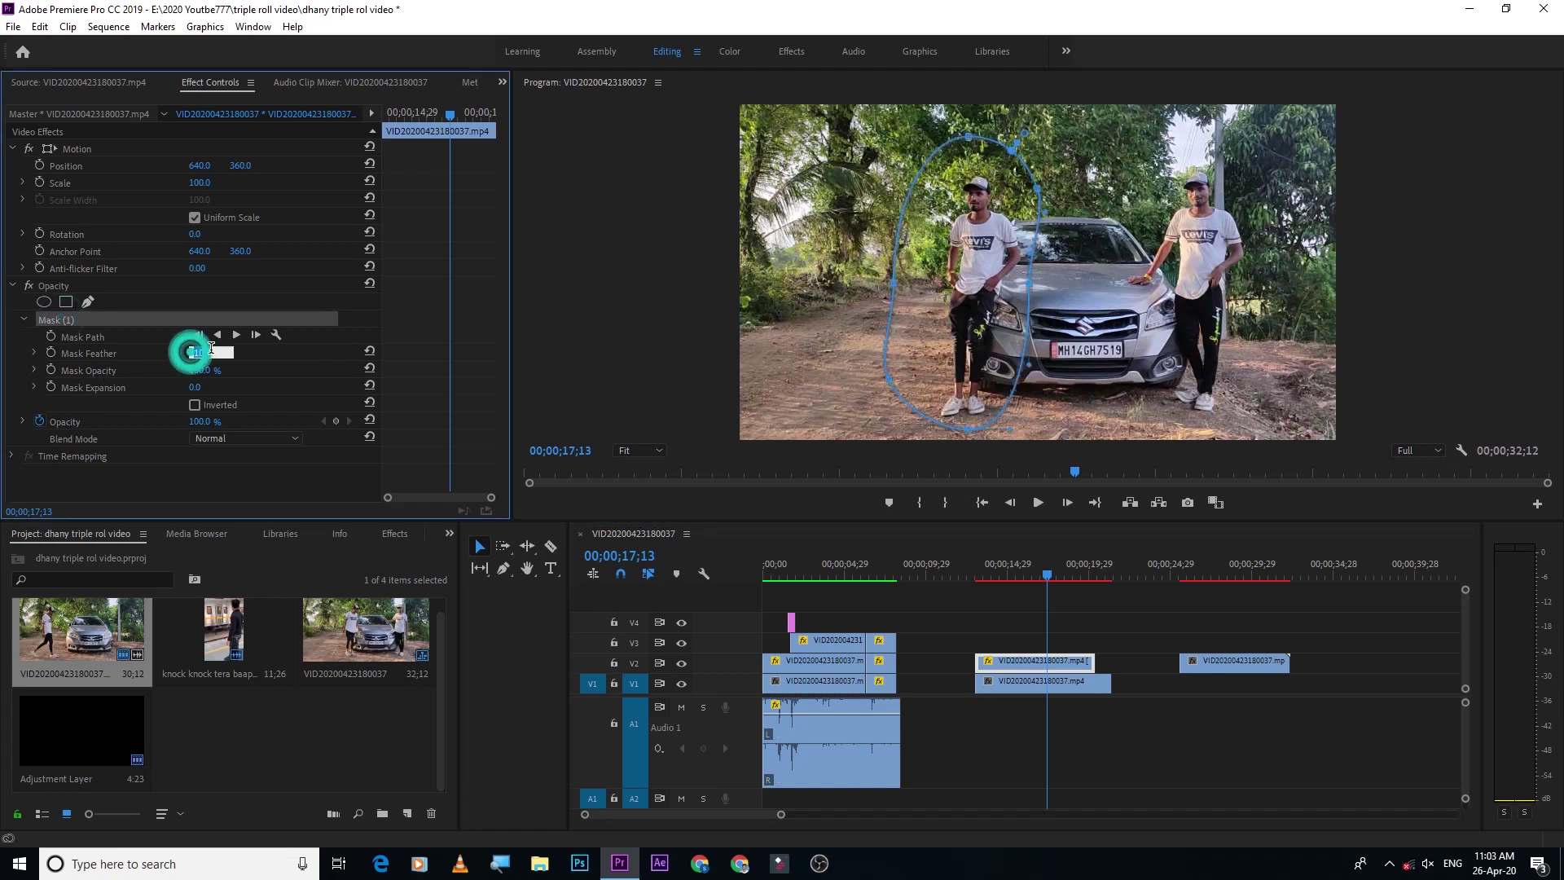
{"action": "type", "text": "20"}
{"action": "key", "text": "Return"}
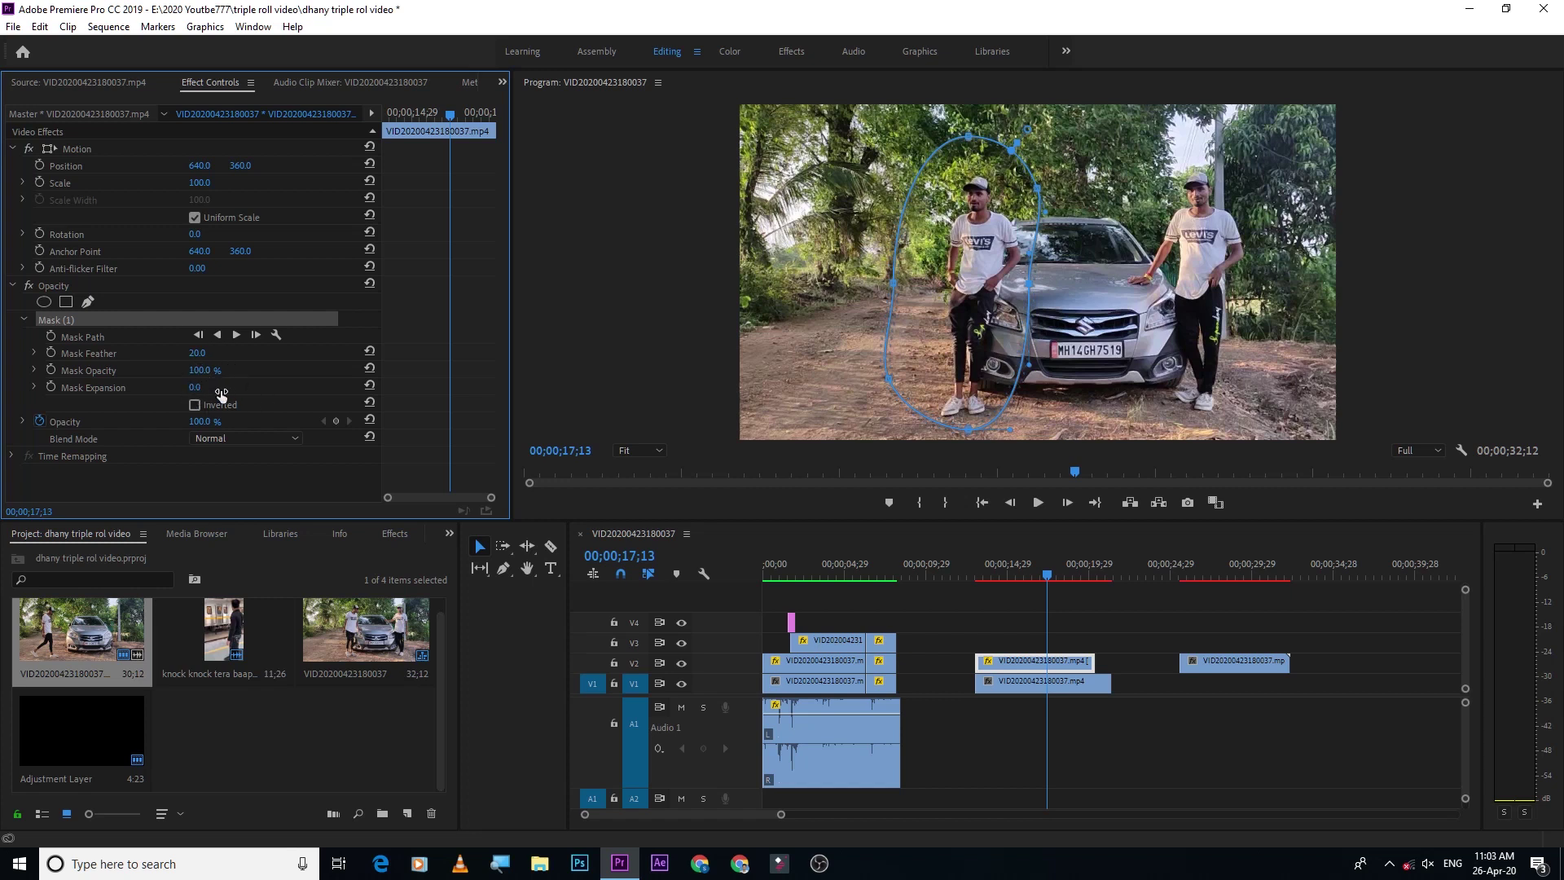
{"action": "key", "text": "ctrl+s"}
{"action": "left_click_drag", "start_coordinate": [562, 544], "coordinate": [475, 538]}
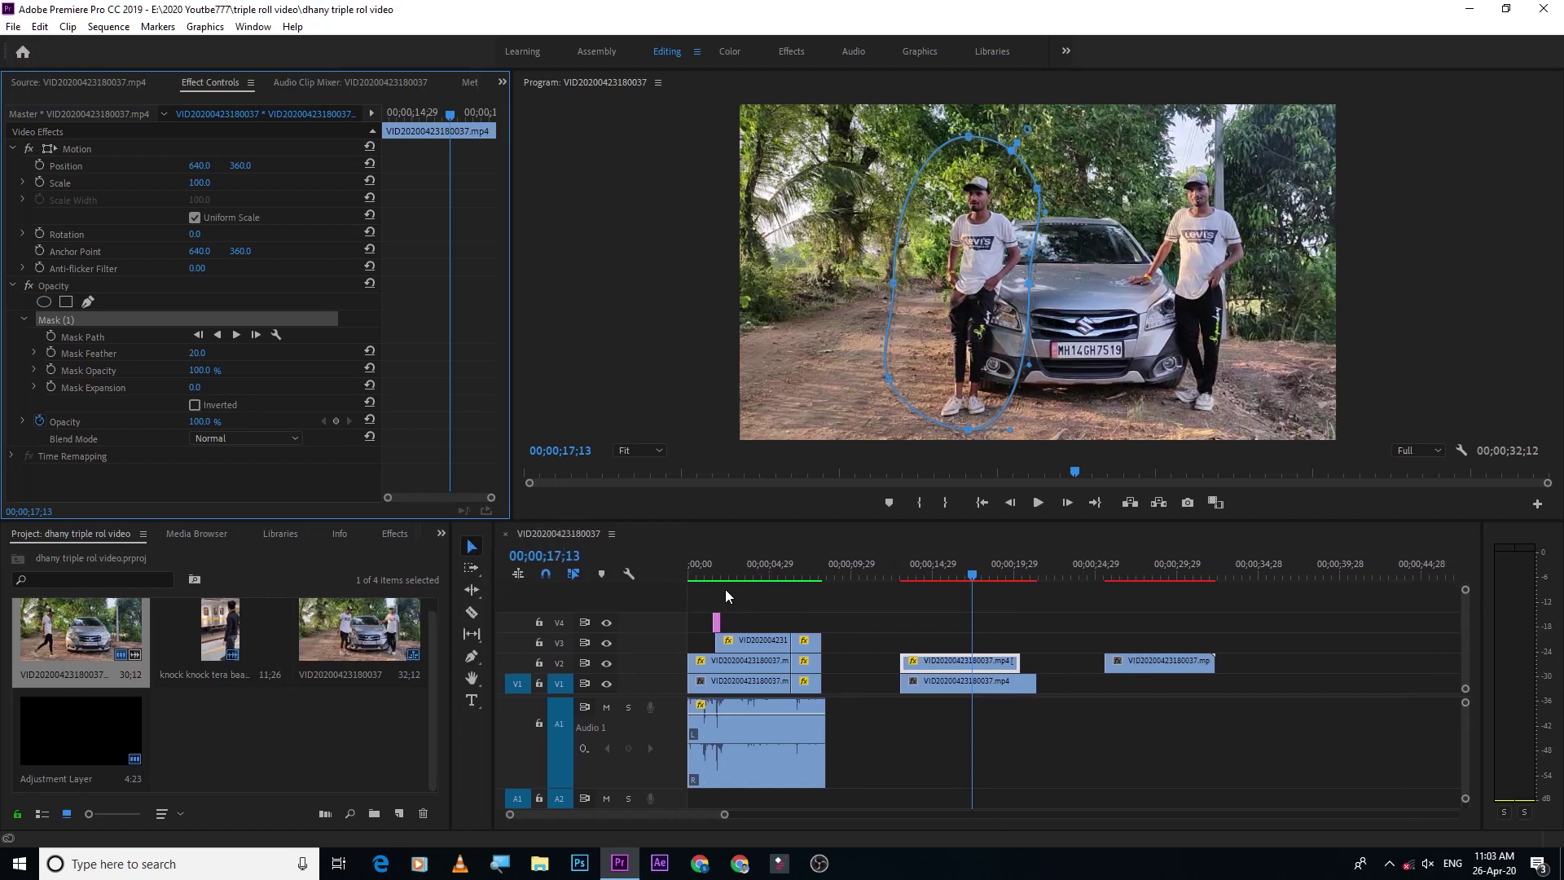
Move the right-hand take onto track V3 above the masked pair near 15;03, then select it
{"action": "left_click_drag", "start_coordinate": [1125, 669], "coordinate": [965, 645]}
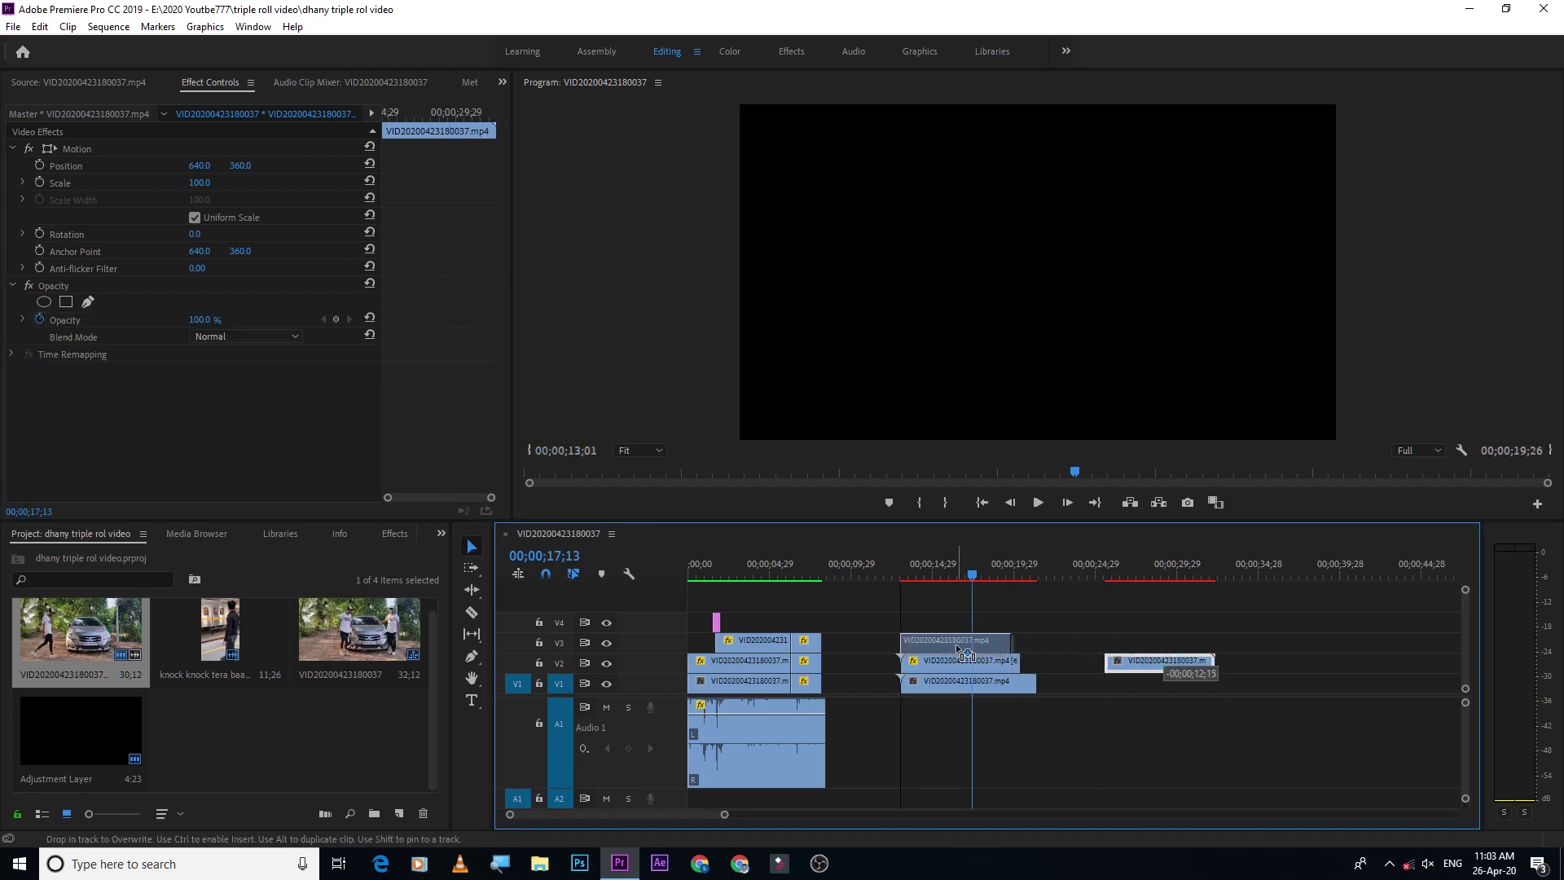
{"action": "left_click_drag", "start_coordinate": [967, 645], "coordinate": [958, 645]}
{"action": "mouse_move", "coordinate": [898, 567]}
{"action": "left_mouse_down"}
{"action": "mouse_move", "coordinate": [940, 588]}
{"action": "mouse_move", "coordinate": [974, 643]}
{"action": "left_mouse_up"}
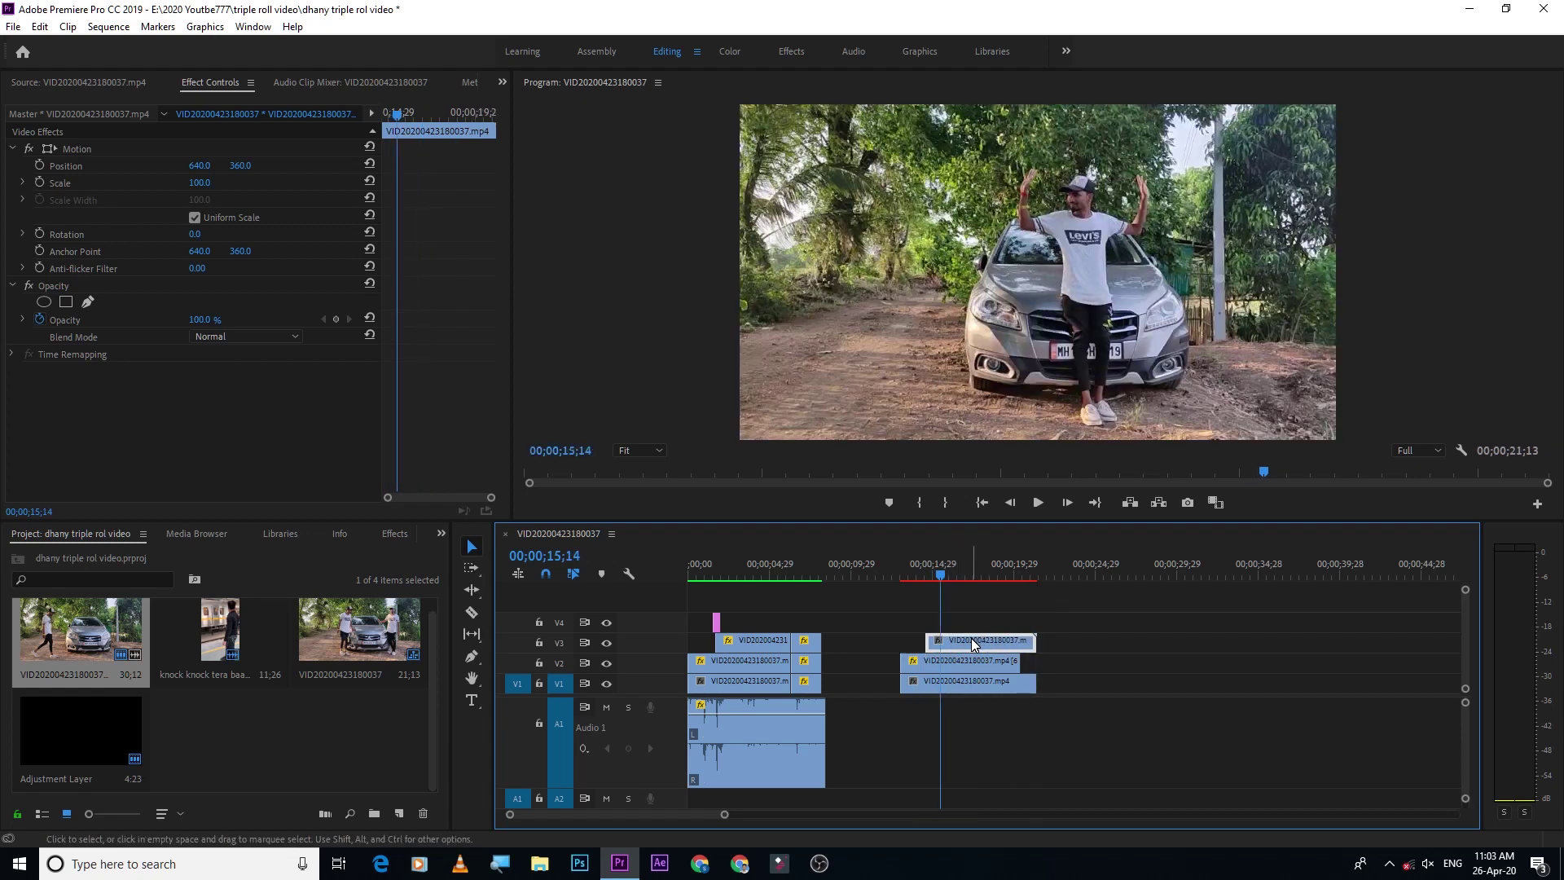
{"action": "mouse_move", "coordinate": [941, 565]}
{"action": "left_mouse_down"}
{"action": "mouse_move", "coordinate": [927, 581]}
{"action": "mouse_move", "coordinate": [985, 593]}
{"action": "mouse_move", "coordinate": [961, 599]}
{"action": "mouse_move", "coordinate": [969, 649]}
{"action": "left_mouse_up"}
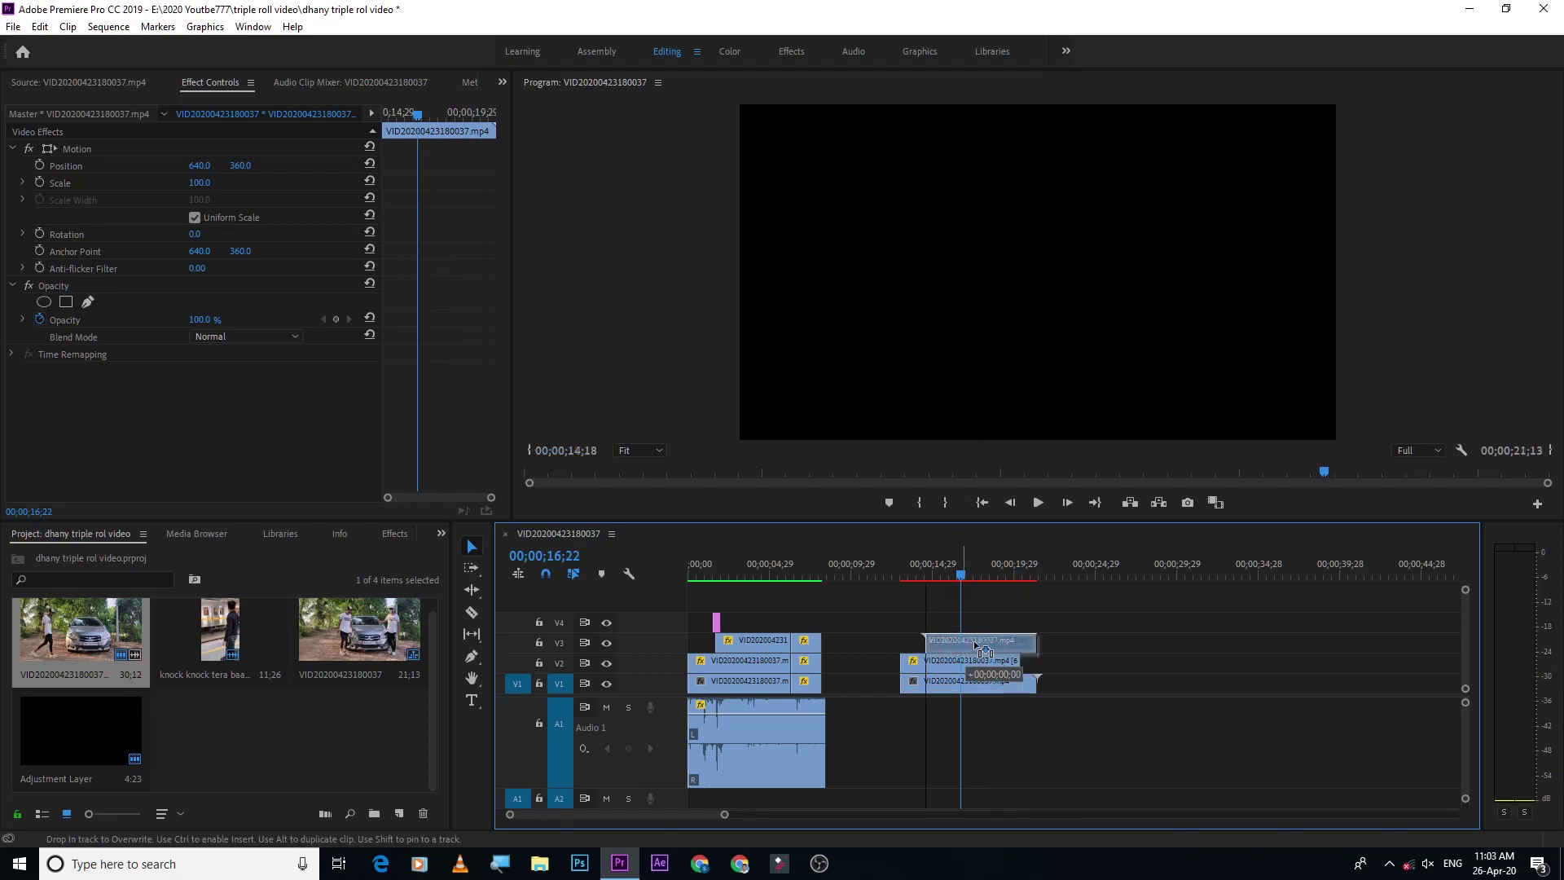
{"action": "left_click_drag", "start_coordinate": [970, 649], "coordinate": [988, 645]}
{"action": "left_click_drag", "start_coordinate": [969, 555], "coordinate": [935, 544]}
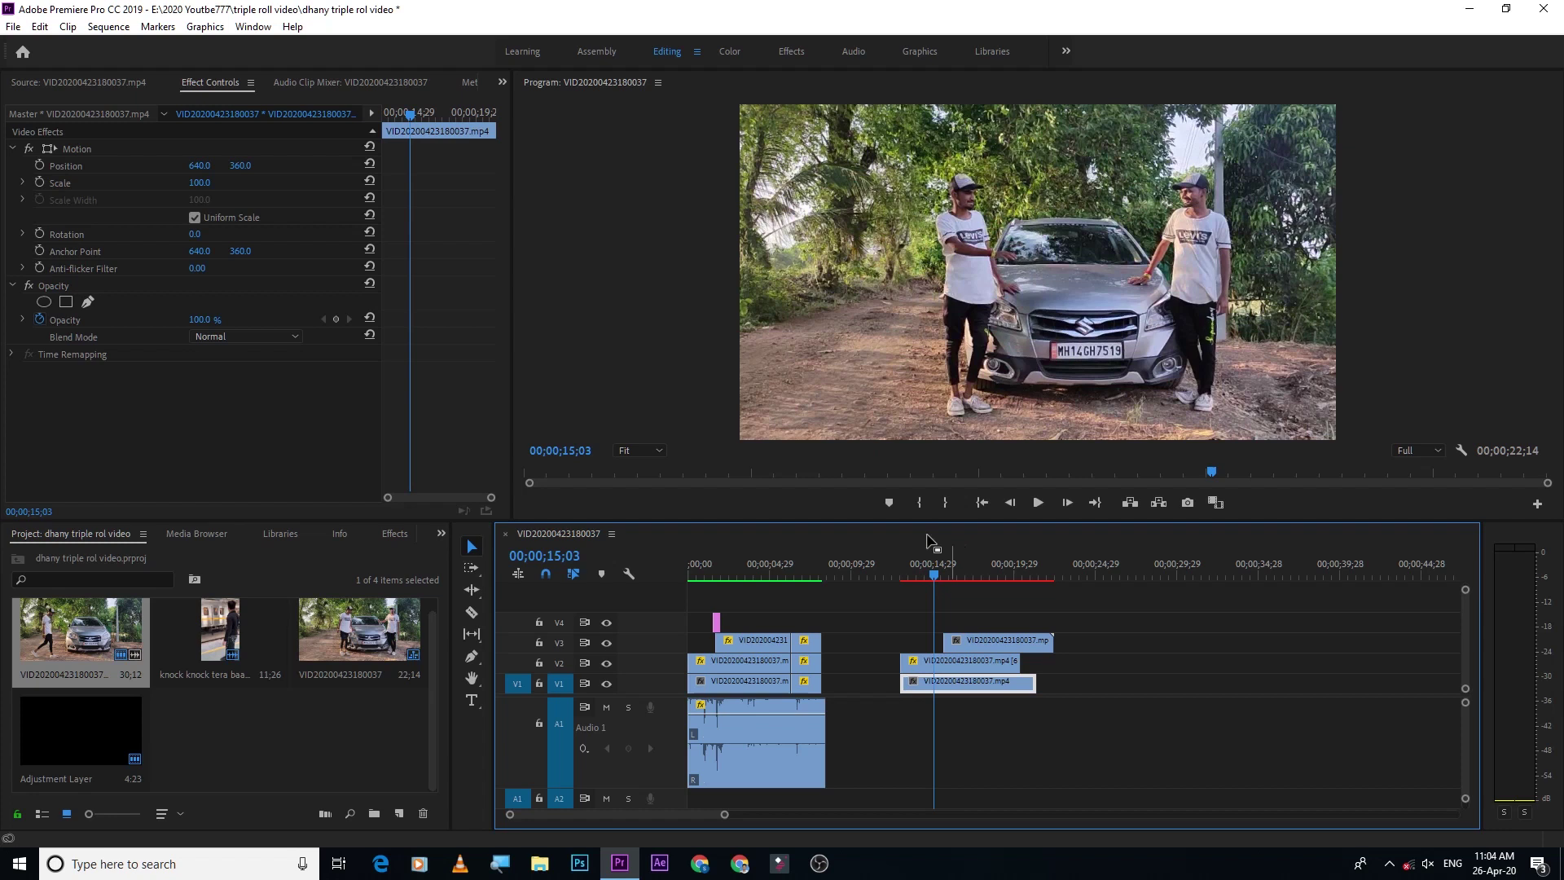
{"action": "left_click", "coordinate": [997, 642]}
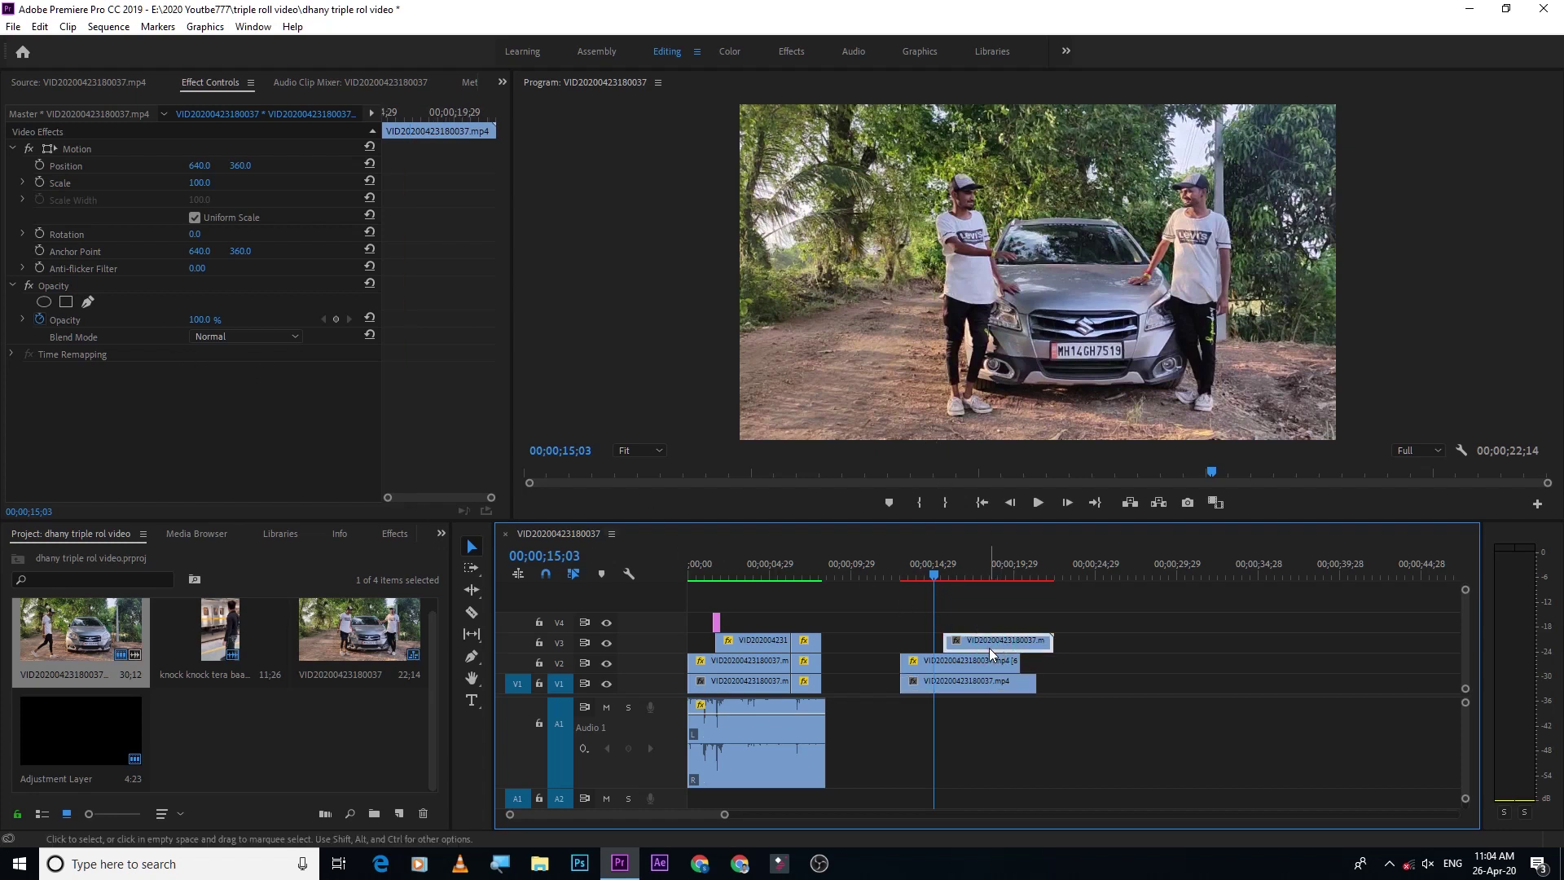
{"action": "left_click", "coordinate": [219, 83]}
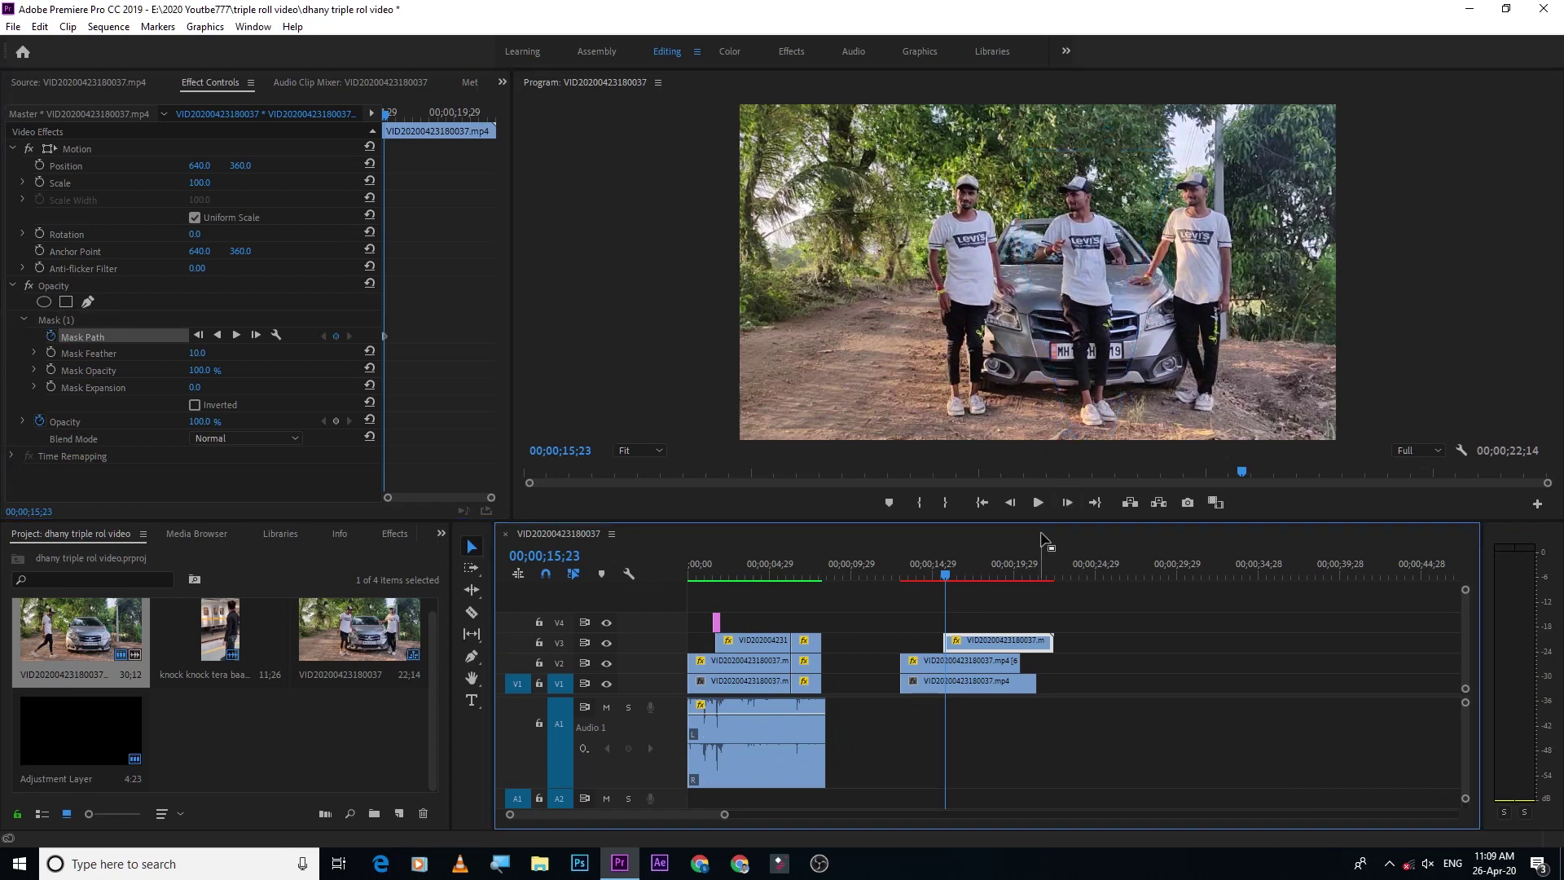
Reshape the V3 mask around the middle man's arm over the first few frames
{"action": "left_click_drag", "start_coordinate": [1148, 244], "coordinate": [1147, 273]}
{"action": "left_click", "coordinate": [1067, 503]}
{"action": "left_click", "coordinate": [1067, 502]}
{"action": "left_click", "coordinate": [1067, 502]}
{"action": "left_click", "coordinate": [1067, 503]}
{"action": "left_click", "coordinate": [1067, 503]}
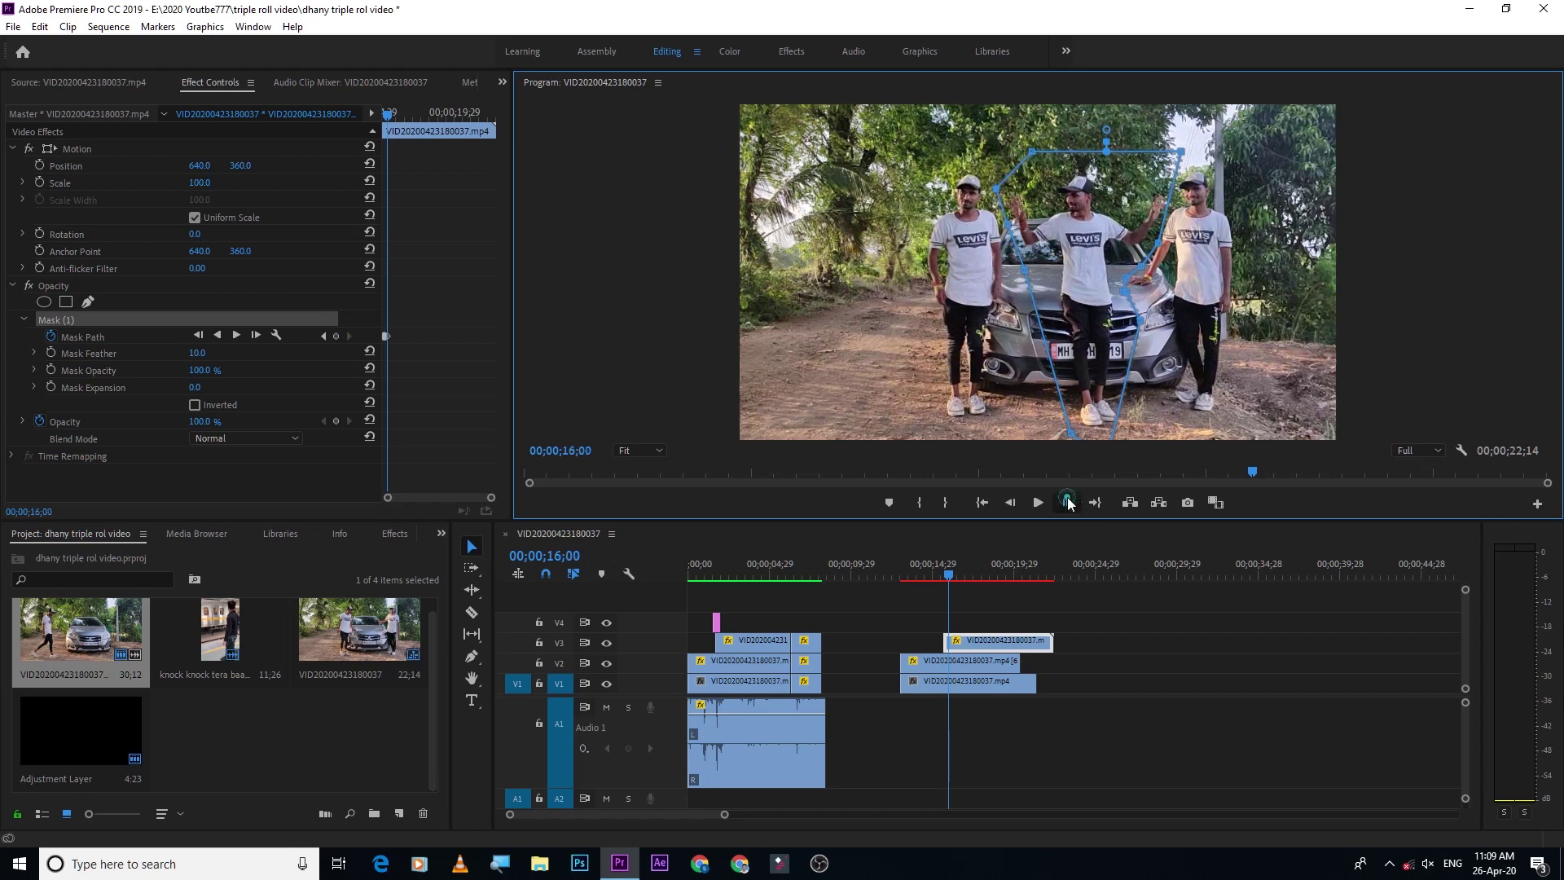
{"action": "key", "text": "space"}
{"action": "key", "text": "space"}
{"action": "left_click_drag", "start_coordinate": [1157, 243], "coordinate": [1162, 249]}
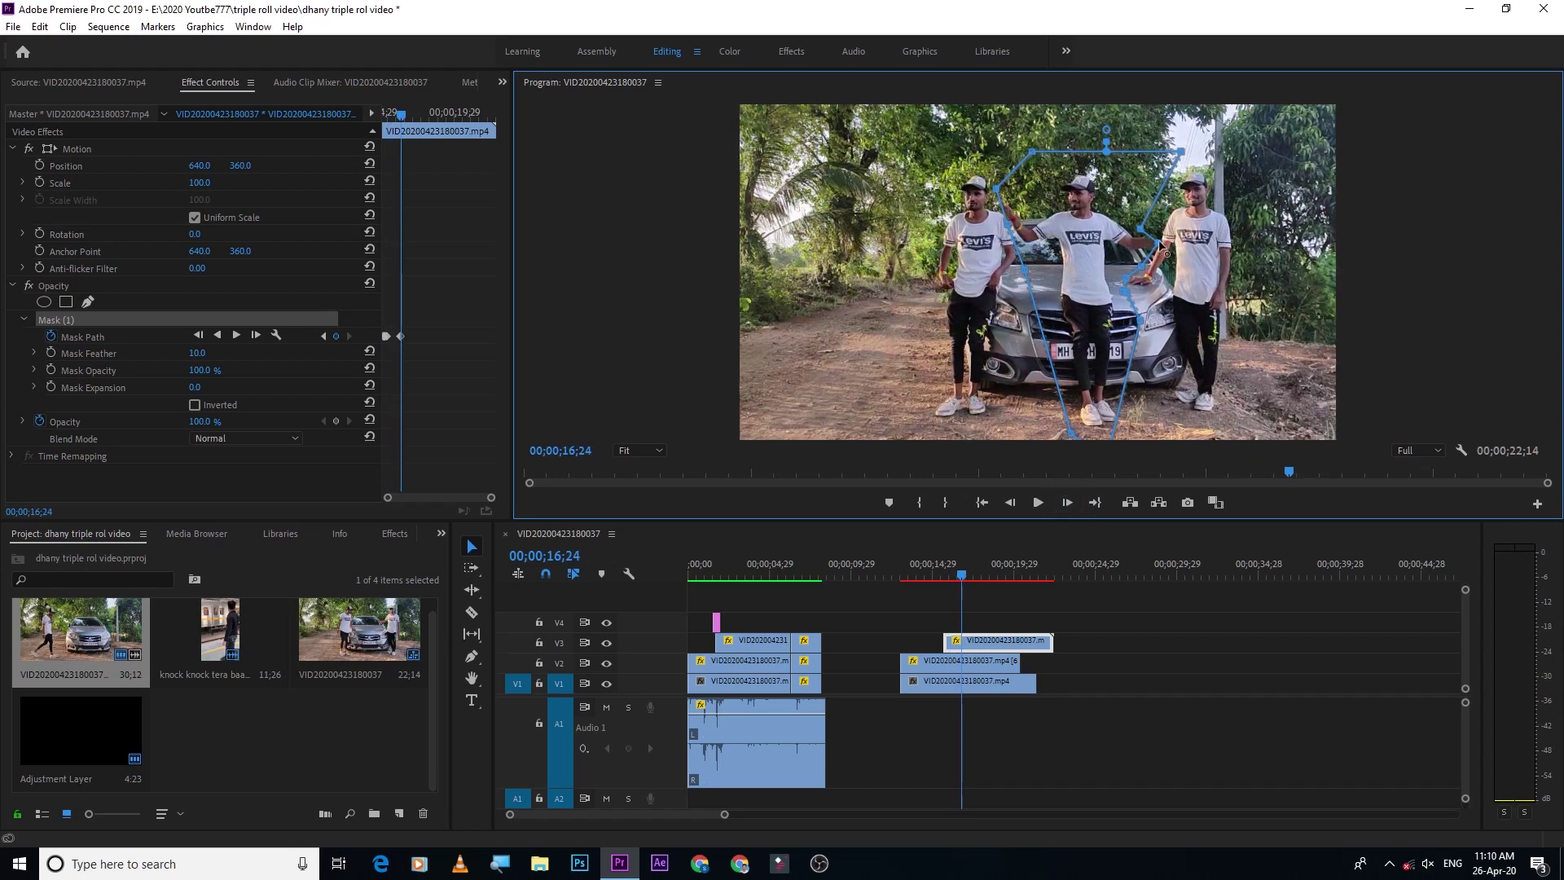
{"action": "key", "text": "Right"}
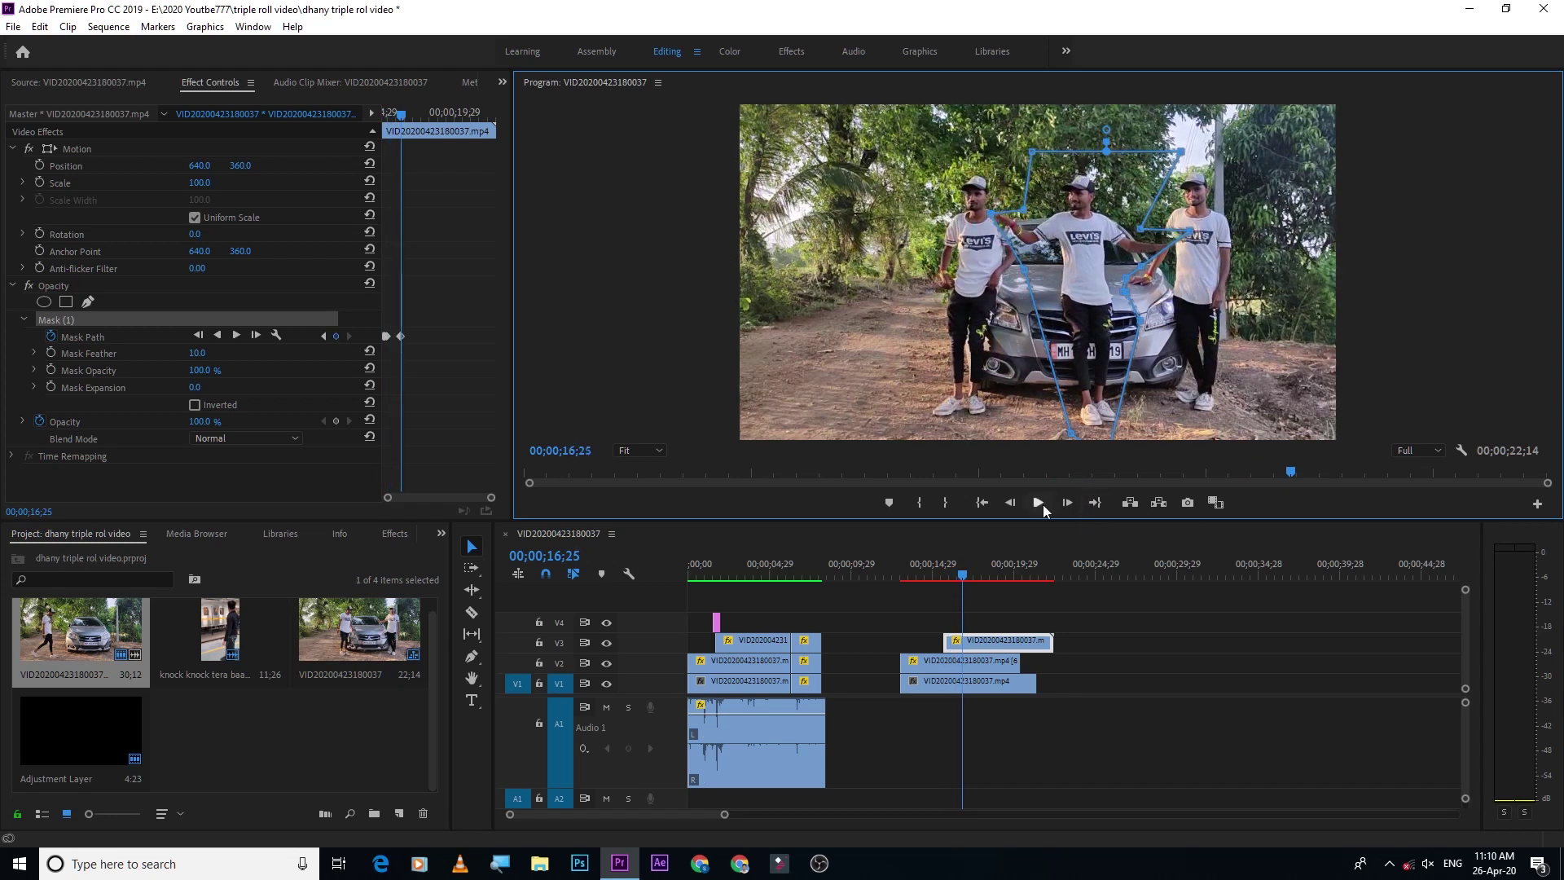
{"action": "key", "text": "Right"}
{"action": "key", "text": "Right"}
Keep adjusting the mask at his shoulder in later frames, then review from 13;17 to 16;00
{"action": "left_click_drag", "start_coordinate": [1186, 240], "coordinate": [1180, 280]}
{"action": "key", "text": "Right"}
{"action": "key", "text": "Right"}
{"action": "key", "text": "Right"}
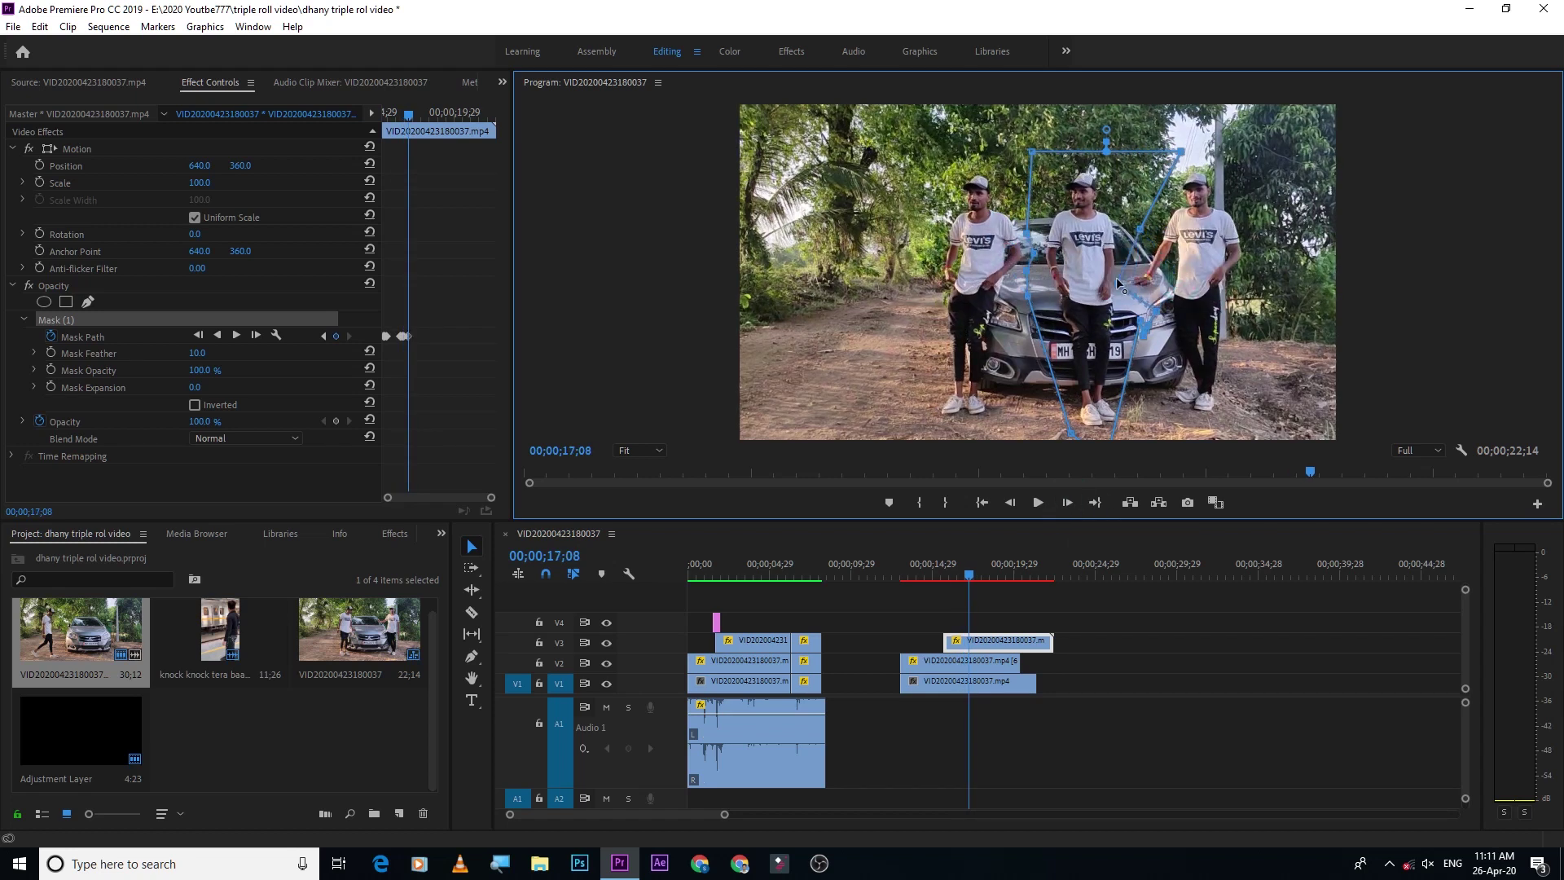
{"action": "left_click", "coordinate": [1068, 502]}
{"action": "left_click", "coordinate": [1124, 262]}
{"action": "key", "text": "space"}
{"action": "key", "text": "space"}
{"action": "left_click", "coordinate": [1069, 502]}
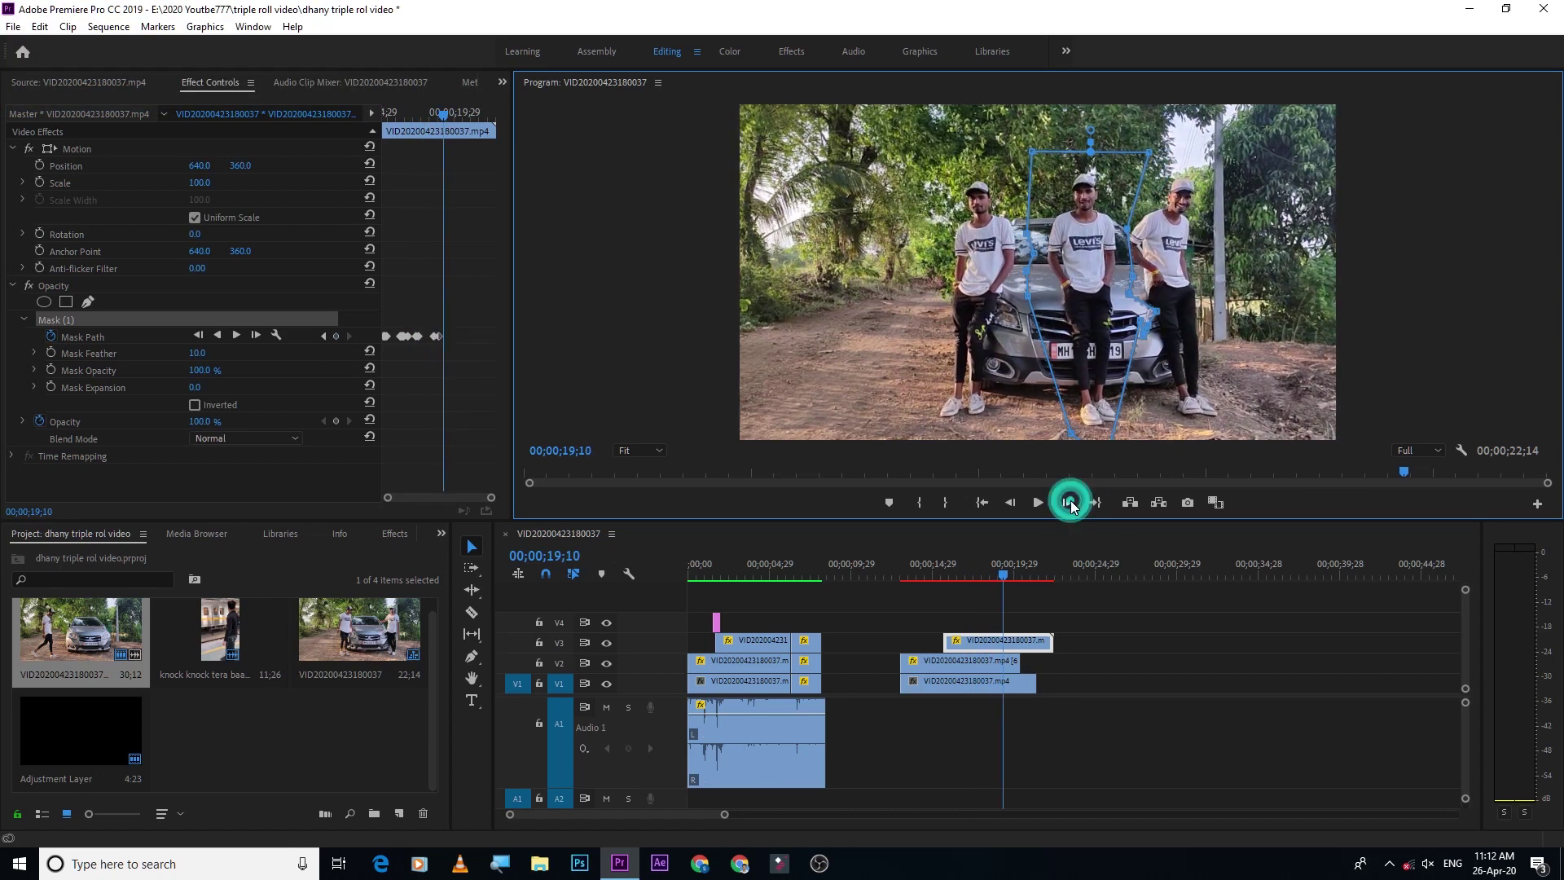
{"action": "left_click_drag", "start_coordinate": [1141, 228], "coordinate": [1130, 234]}
{"action": "left_click", "coordinate": [970, 681]}
{"action": "left_click", "coordinate": [913, 559]}
{"action": "left_click_drag", "start_coordinate": [912, 559], "coordinate": [949, 562]}
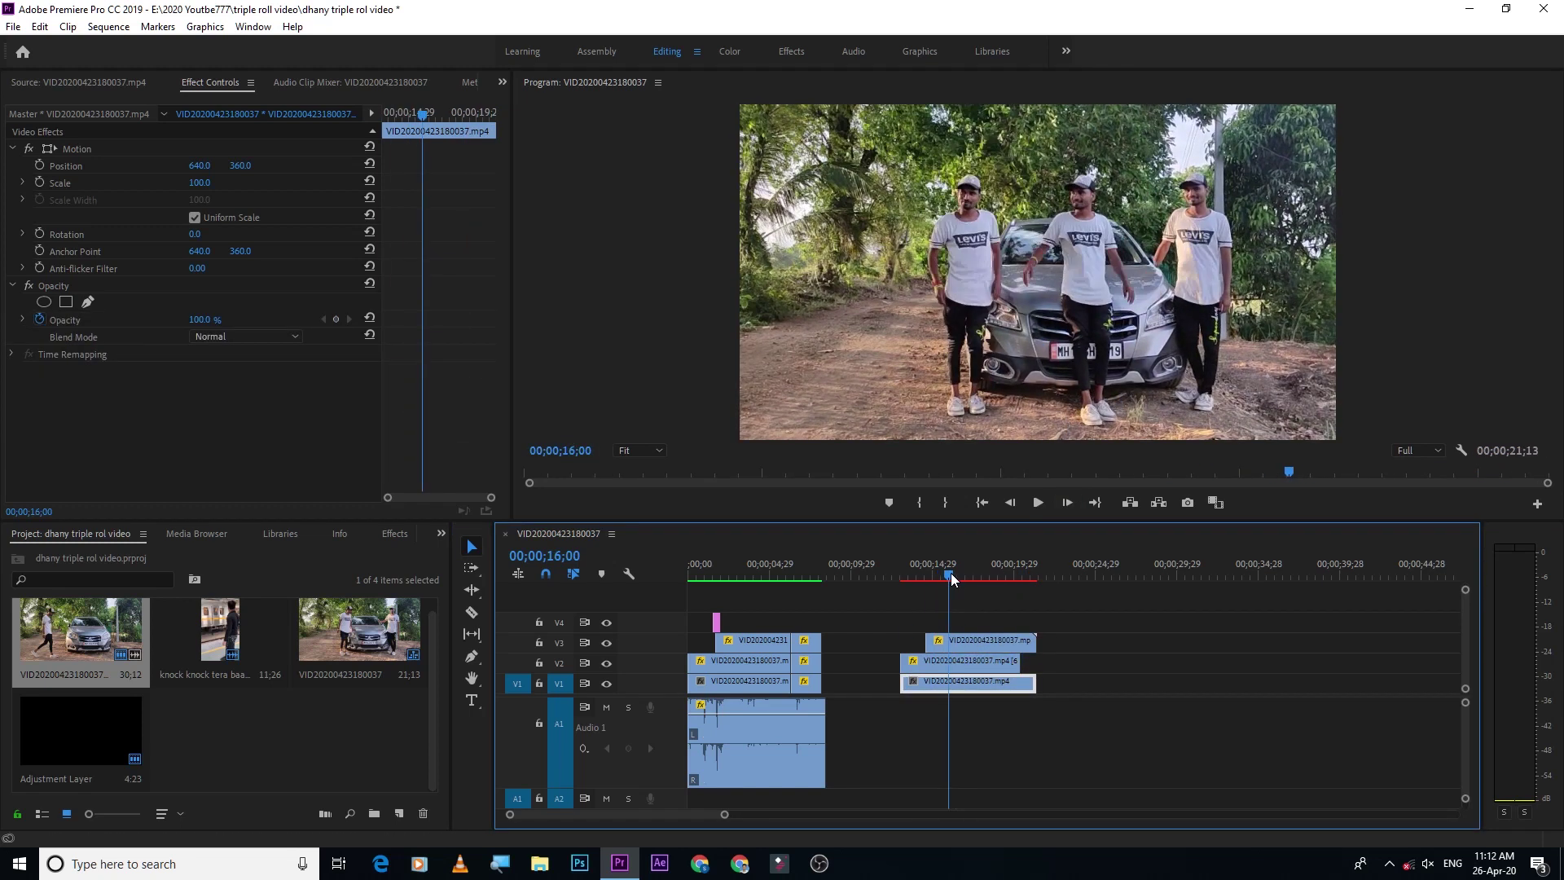
Play back the clone section and check the V3 mask outline
{"action": "left_click", "coordinate": [978, 640]}
{"action": "left_click", "coordinate": [970, 681]}
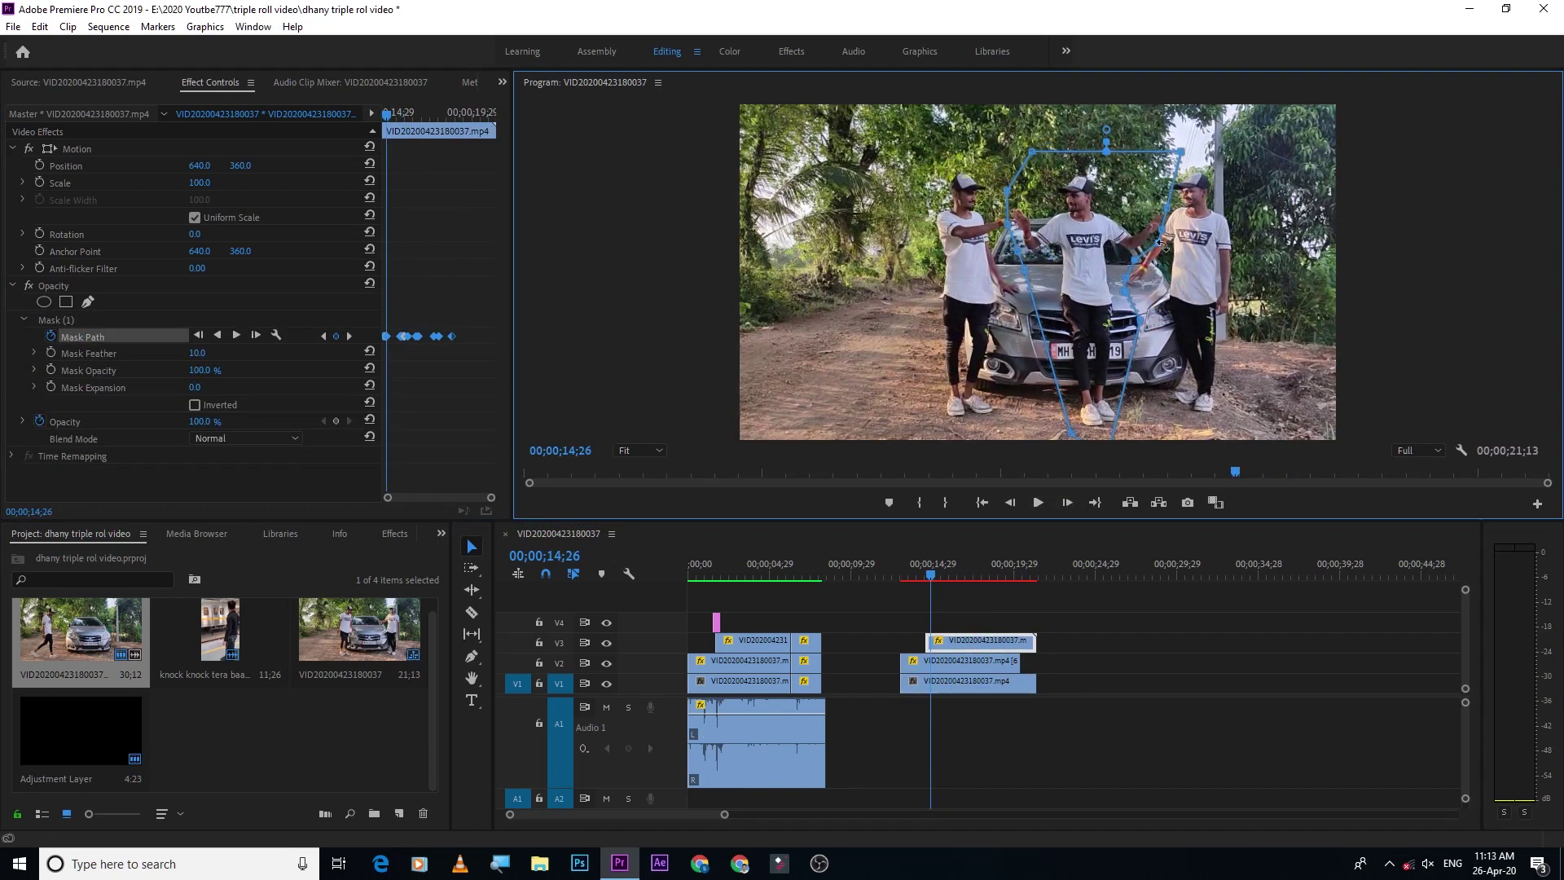
{"action": "left_click", "coordinate": [912, 562]}
{"action": "key", "text": "space"}
{"action": "left_click", "coordinate": [945, 642]}
{"action": "left_click_drag", "start_coordinate": [907, 562], "coordinate": [947, 608]}
{"action": "left_click", "coordinate": [966, 562]}
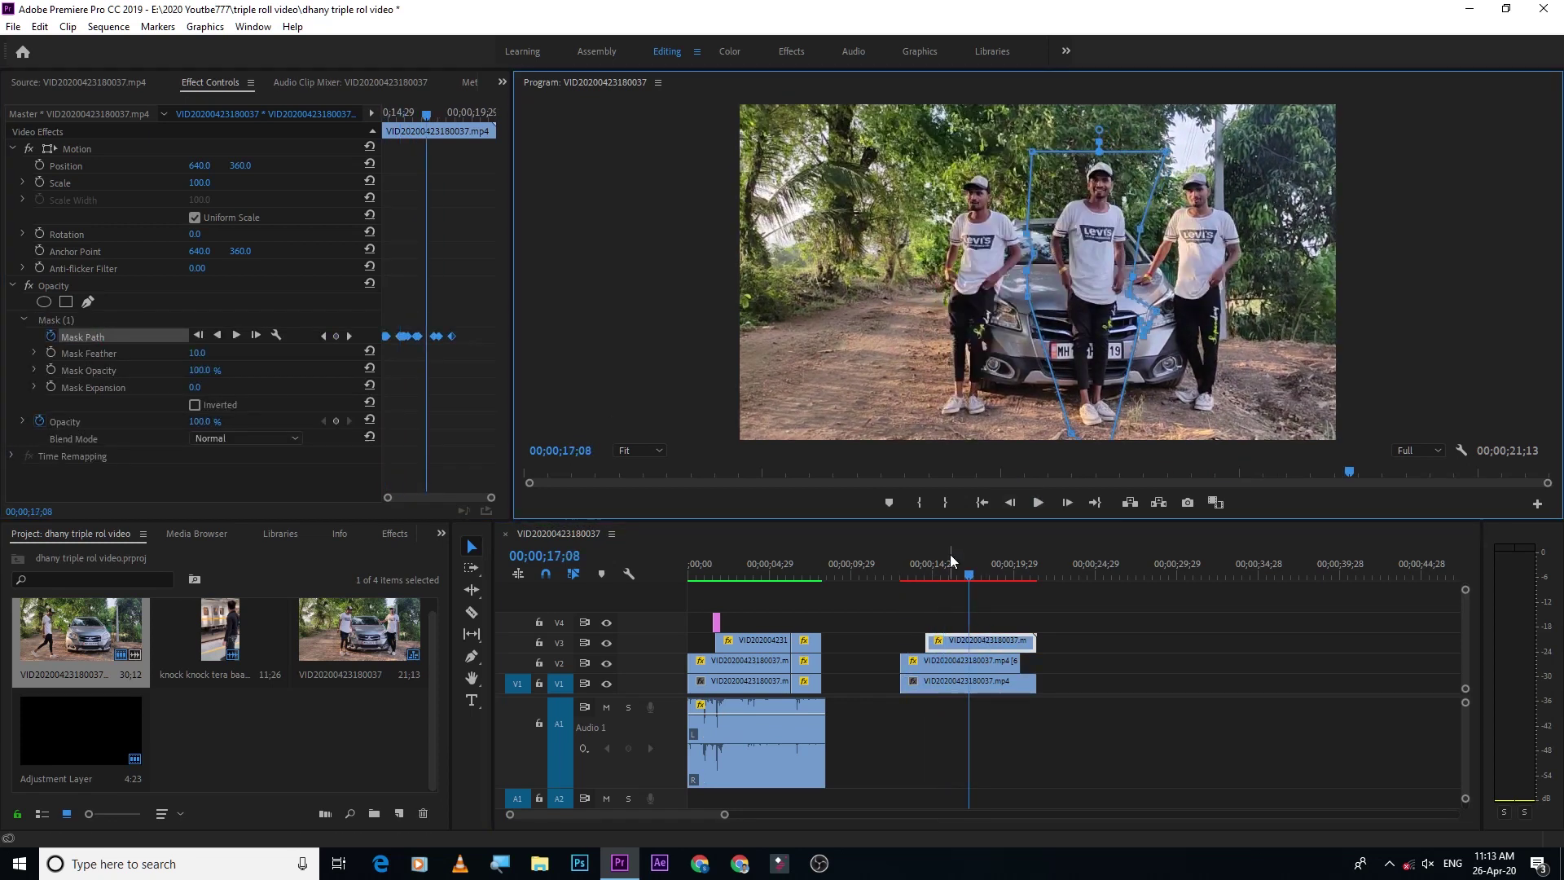
{"action": "left_click", "coordinate": [878, 563]}
{"action": "left_click", "coordinate": [904, 563]}
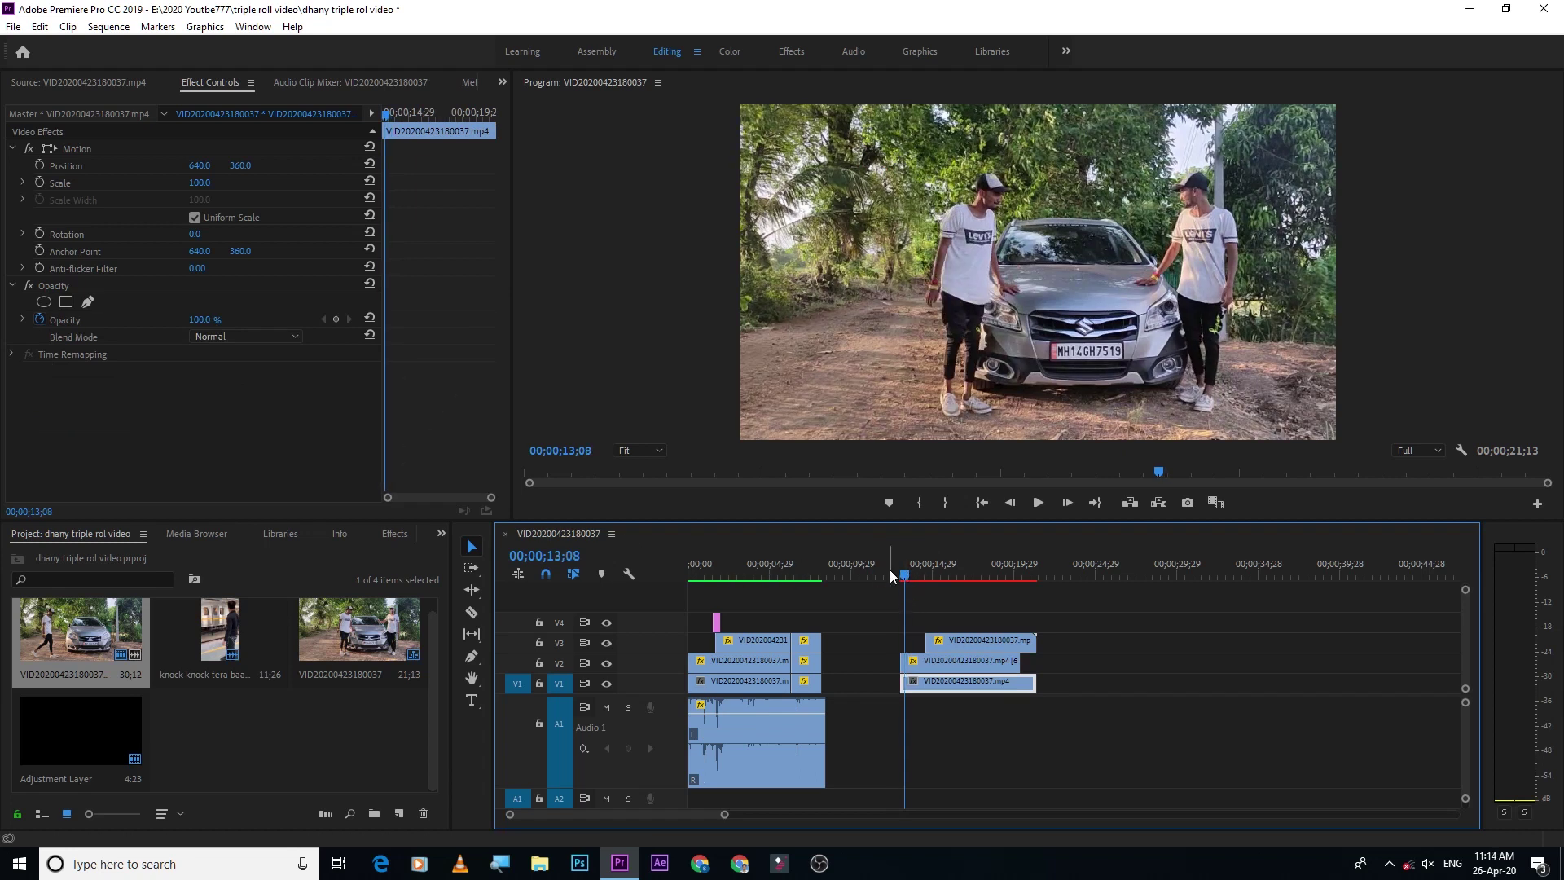
{"action": "left_click_drag", "start_coordinate": [891, 576], "coordinate": [905, 574]}
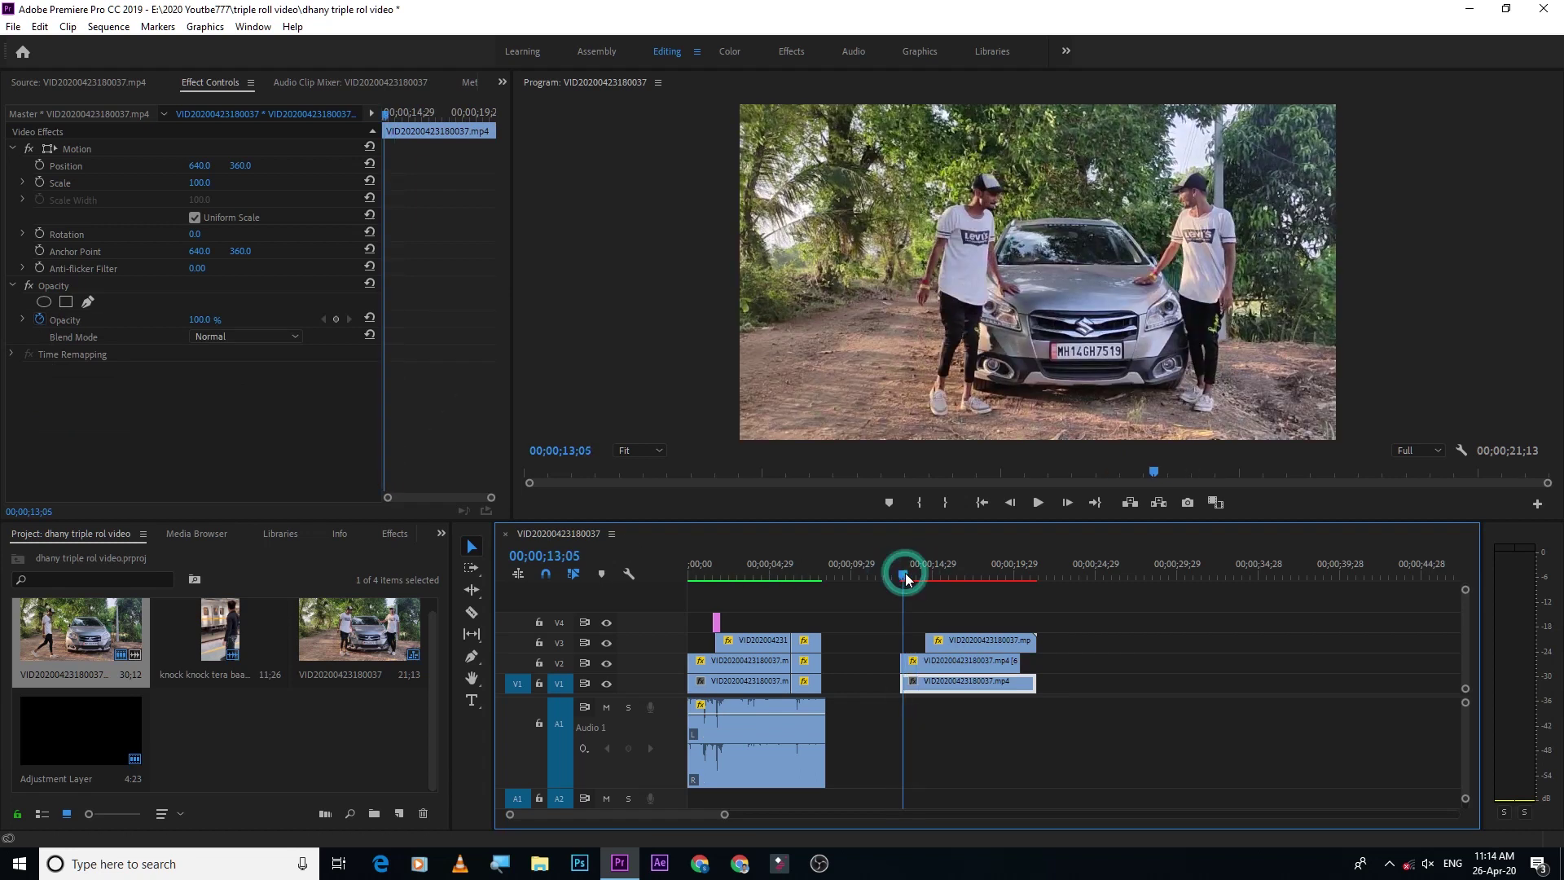
Mark In at 12;17 and Out at 21;22, then render In to Out
{"action": "key", "text": "i"}
{"action": "left_click", "coordinate": [1038, 572]}
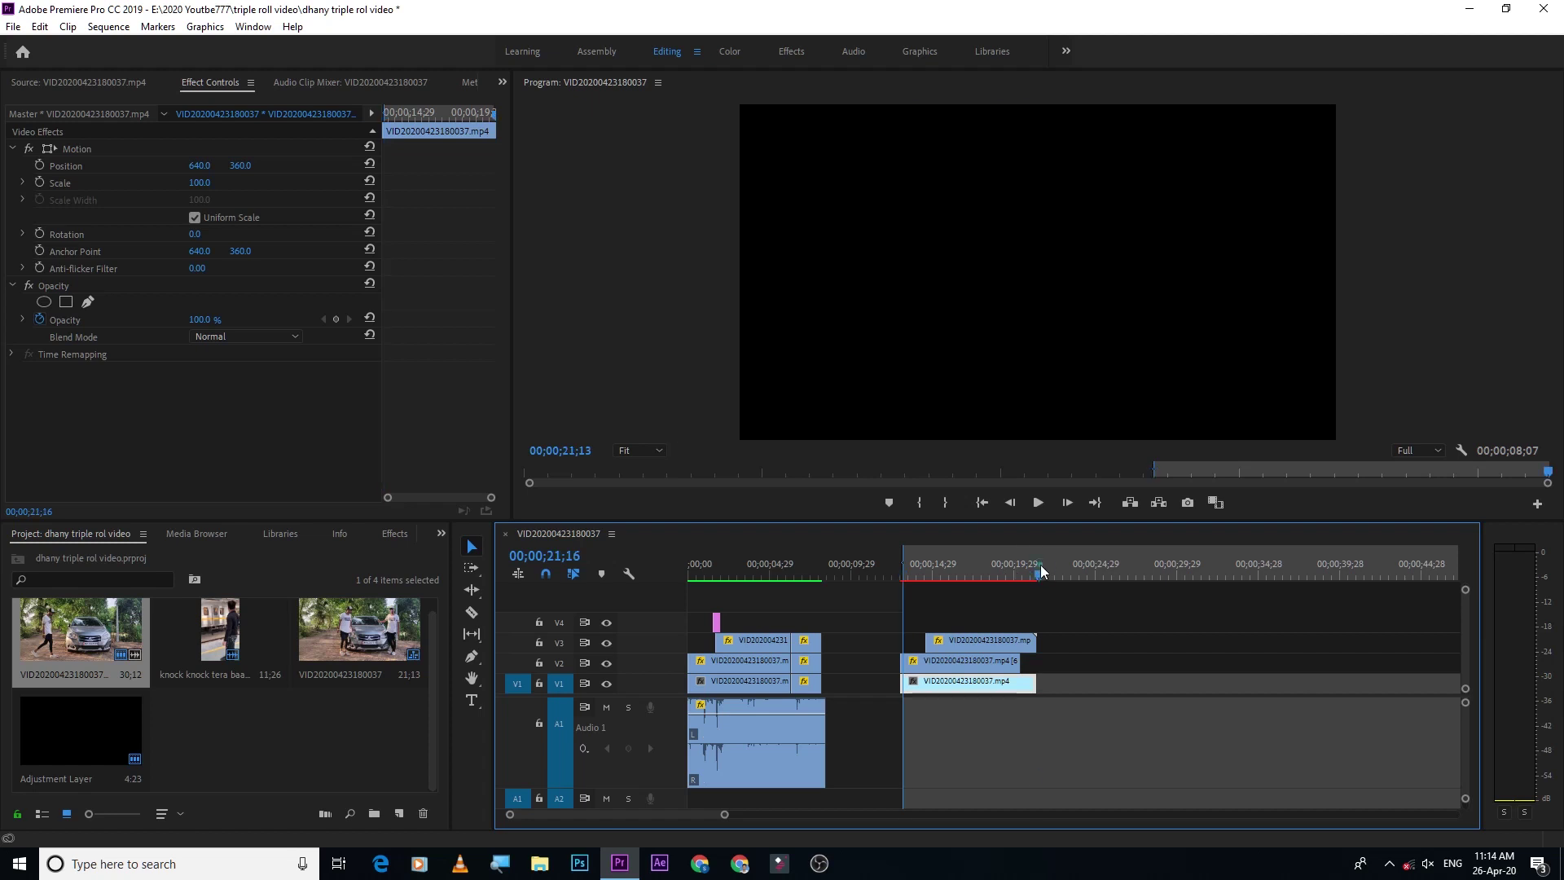
{"action": "key", "text": "i"}
{"action": "left_click_drag", "start_coordinate": [1034, 570], "coordinate": [900, 568]}
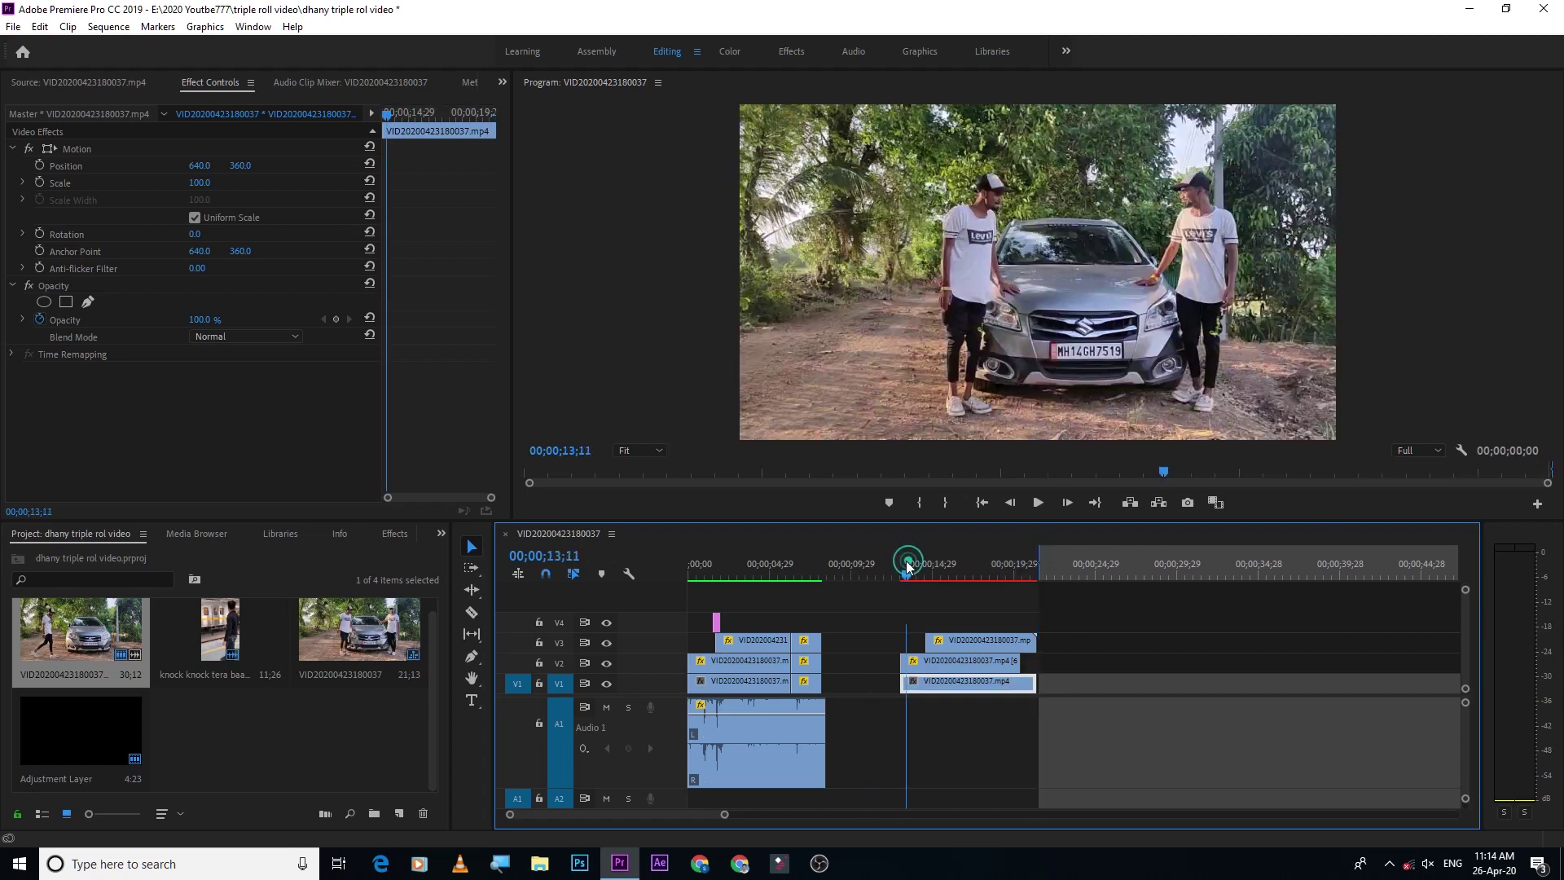
{"action": "key", "text": "i"}
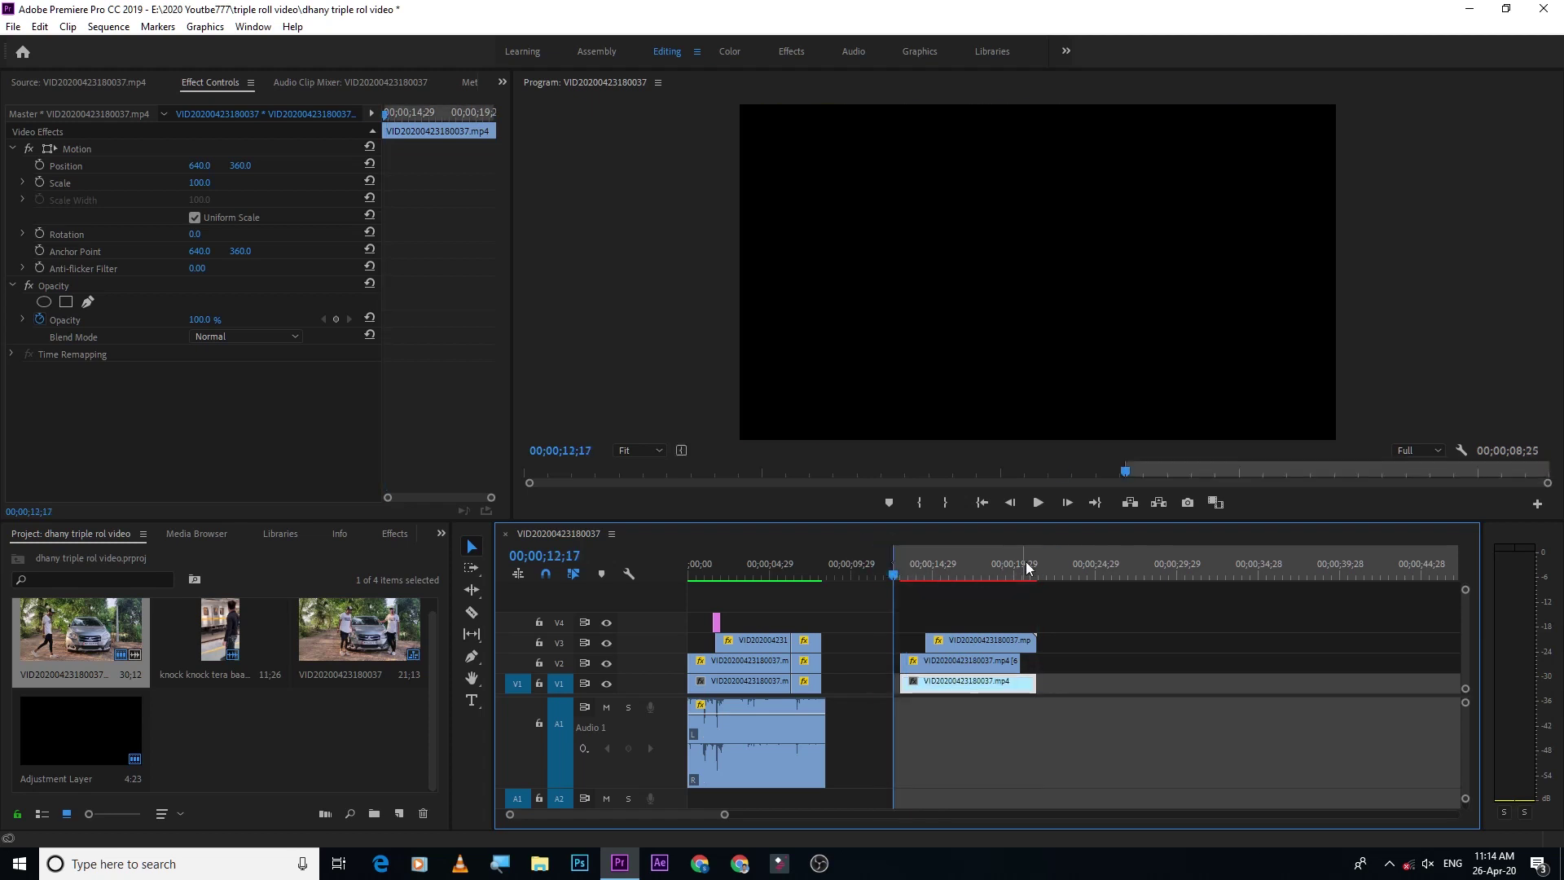
{"action": "left_click", "coordinate": [1042, 570]}
{"action": "key", "text": "o"}
{"action": "left_click", "coordinate": [108, 27]}
{"action": "left_click", "coordinate": [154, 79]}
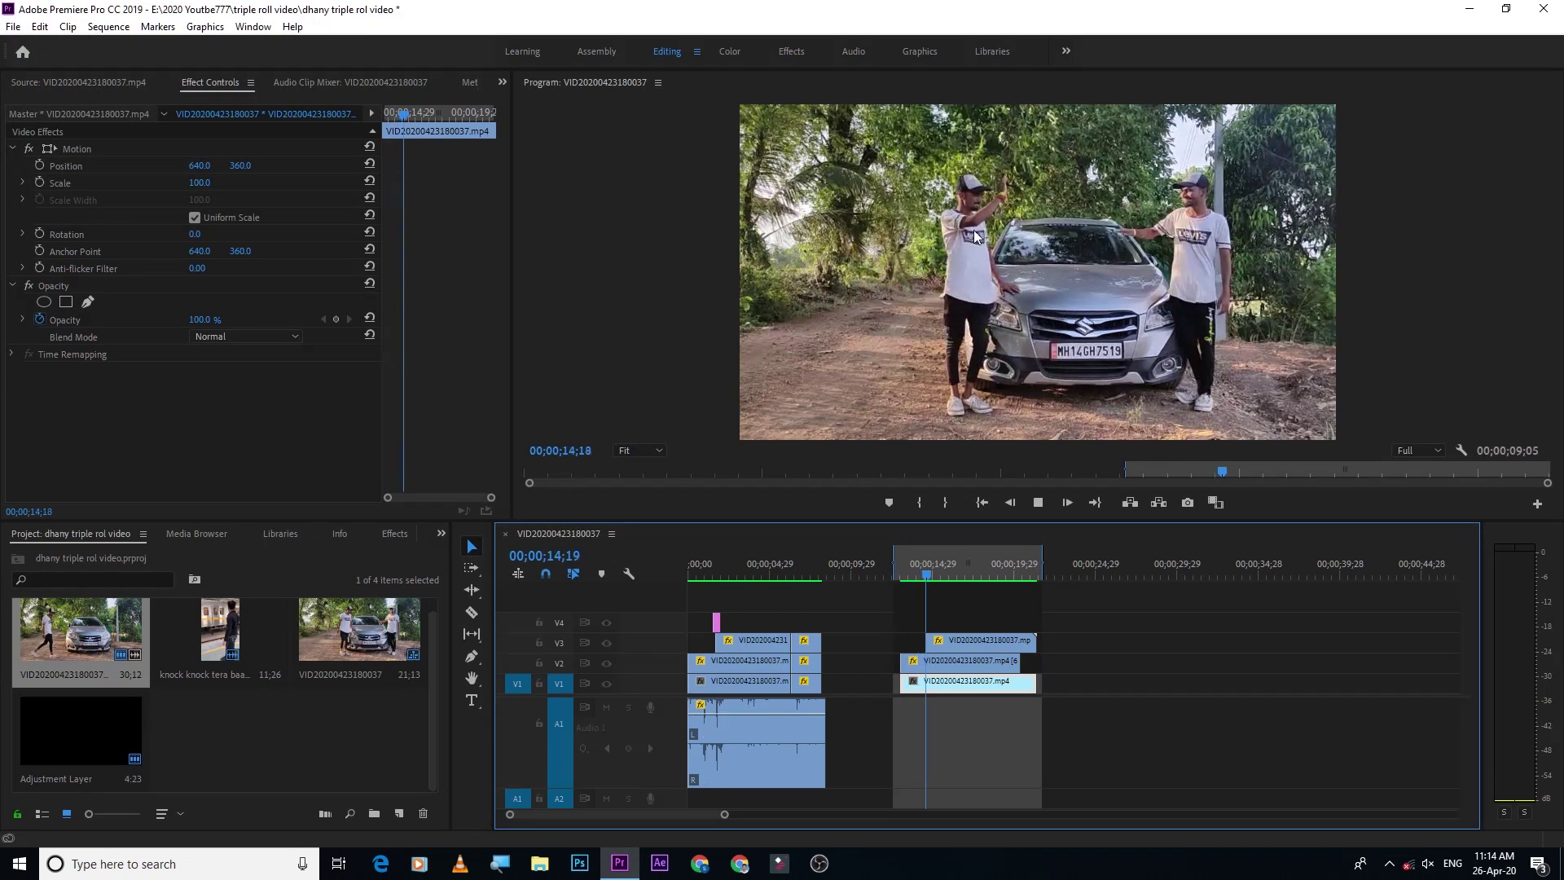
Stop playback at 15;15 and give the timeline panel more room
{"action": "key", "text": "space"}
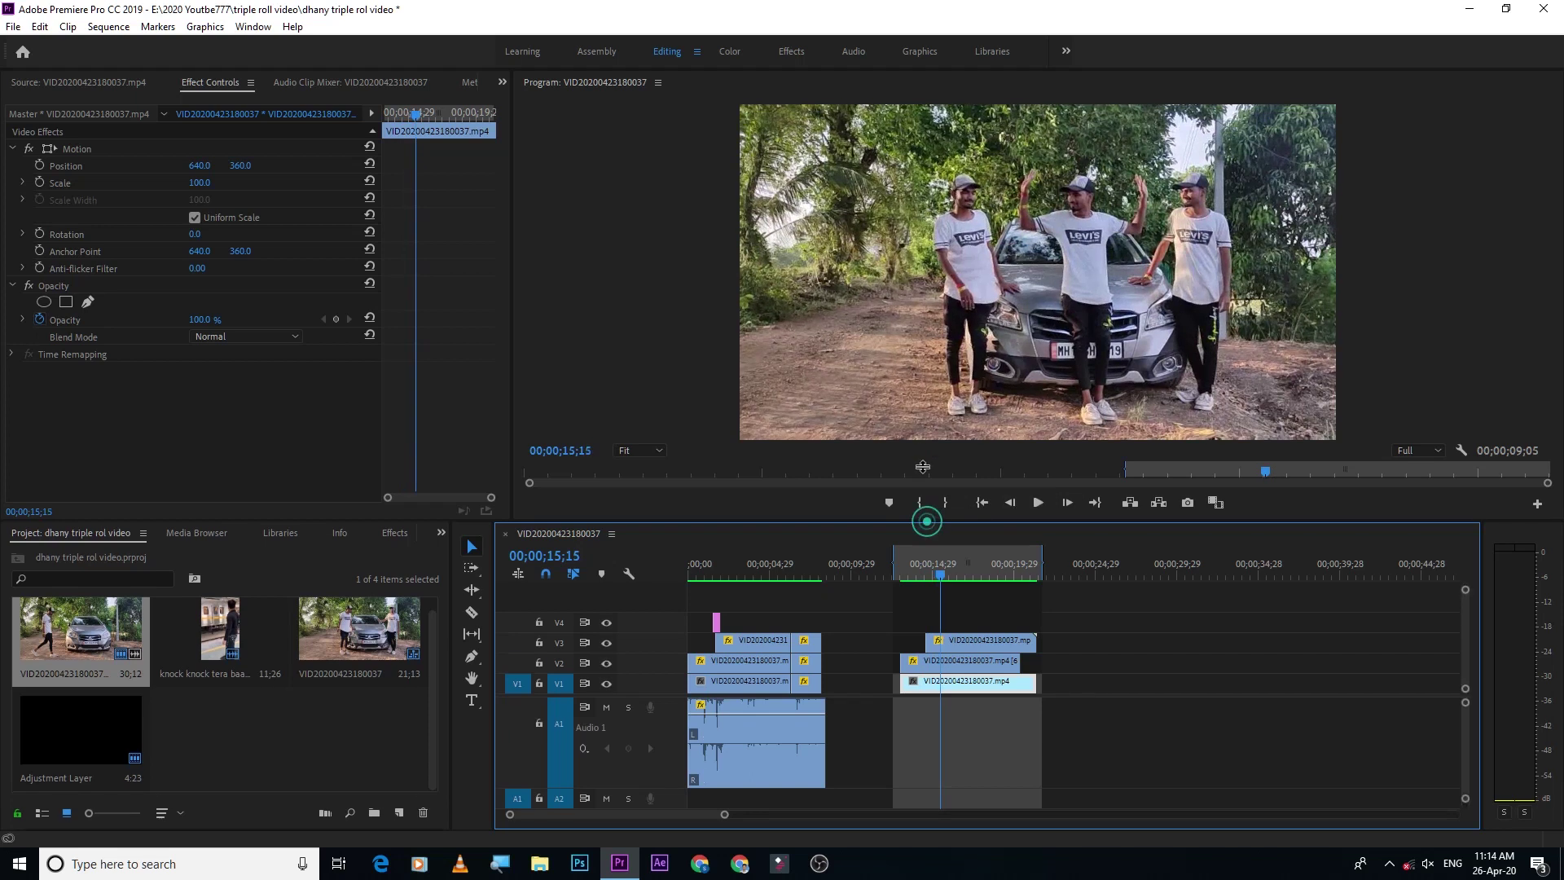
{"action": "left_click_drag", "start_coordinate": [924, 495], "coordinate": [925, 405]}
{"action": "left_click", "coordinate": [737, 708]}
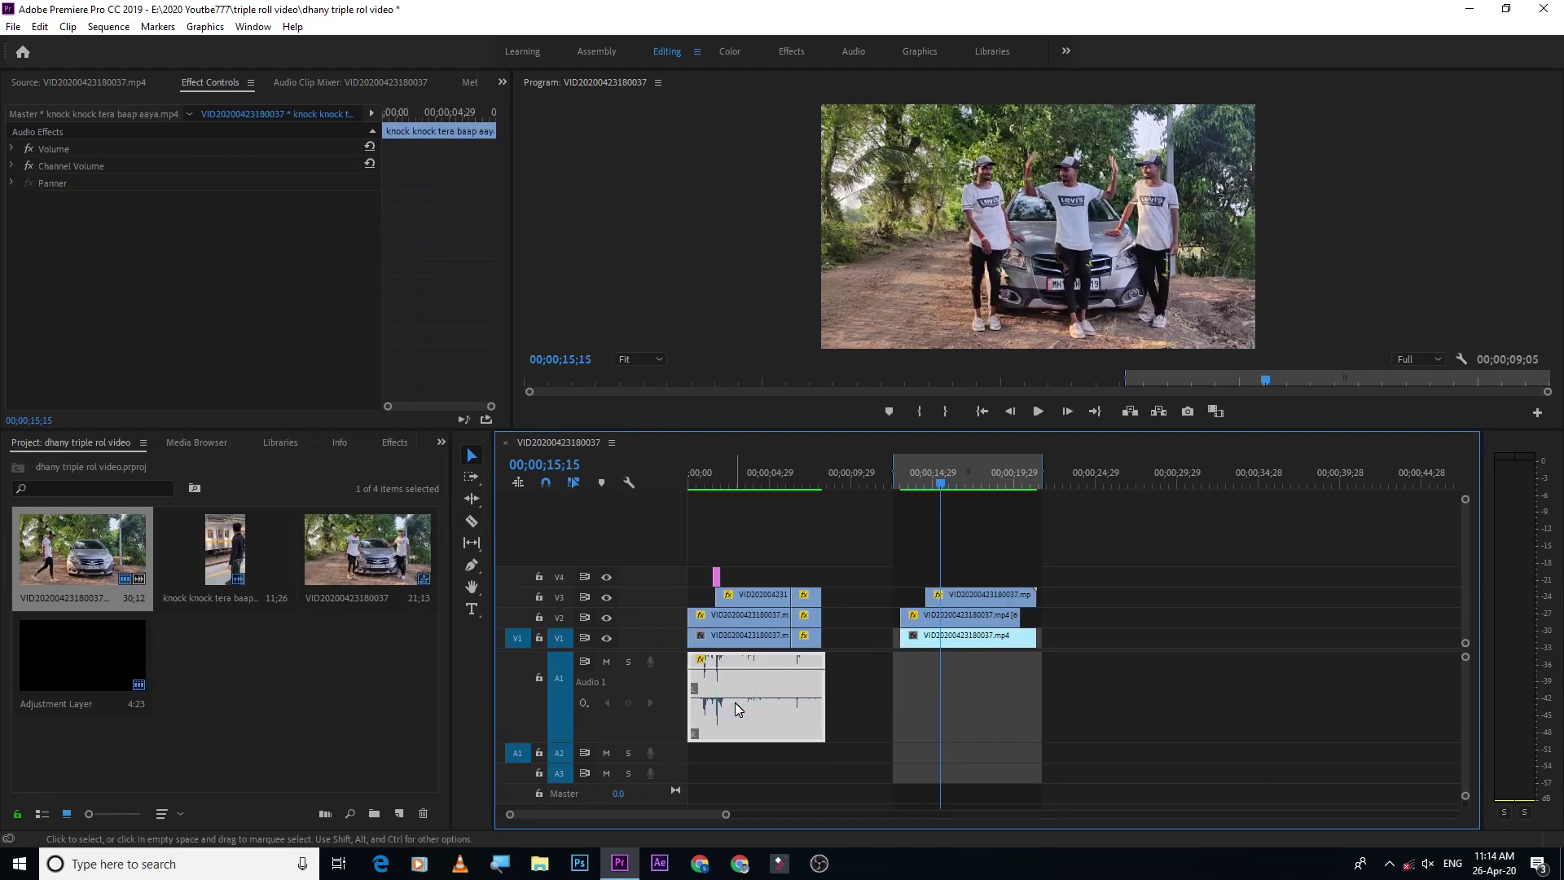
Alt-drag a copy of the A1 soundtrack under the second clone clips and check it near 14;18
{"action": "left_click_drag", "start_coordinate": [739, 712], "coordinate": [716, 706]}
{"action": "left_click_drag", "start_coordinate": [713, 707], "coordinate": [929, 705]}
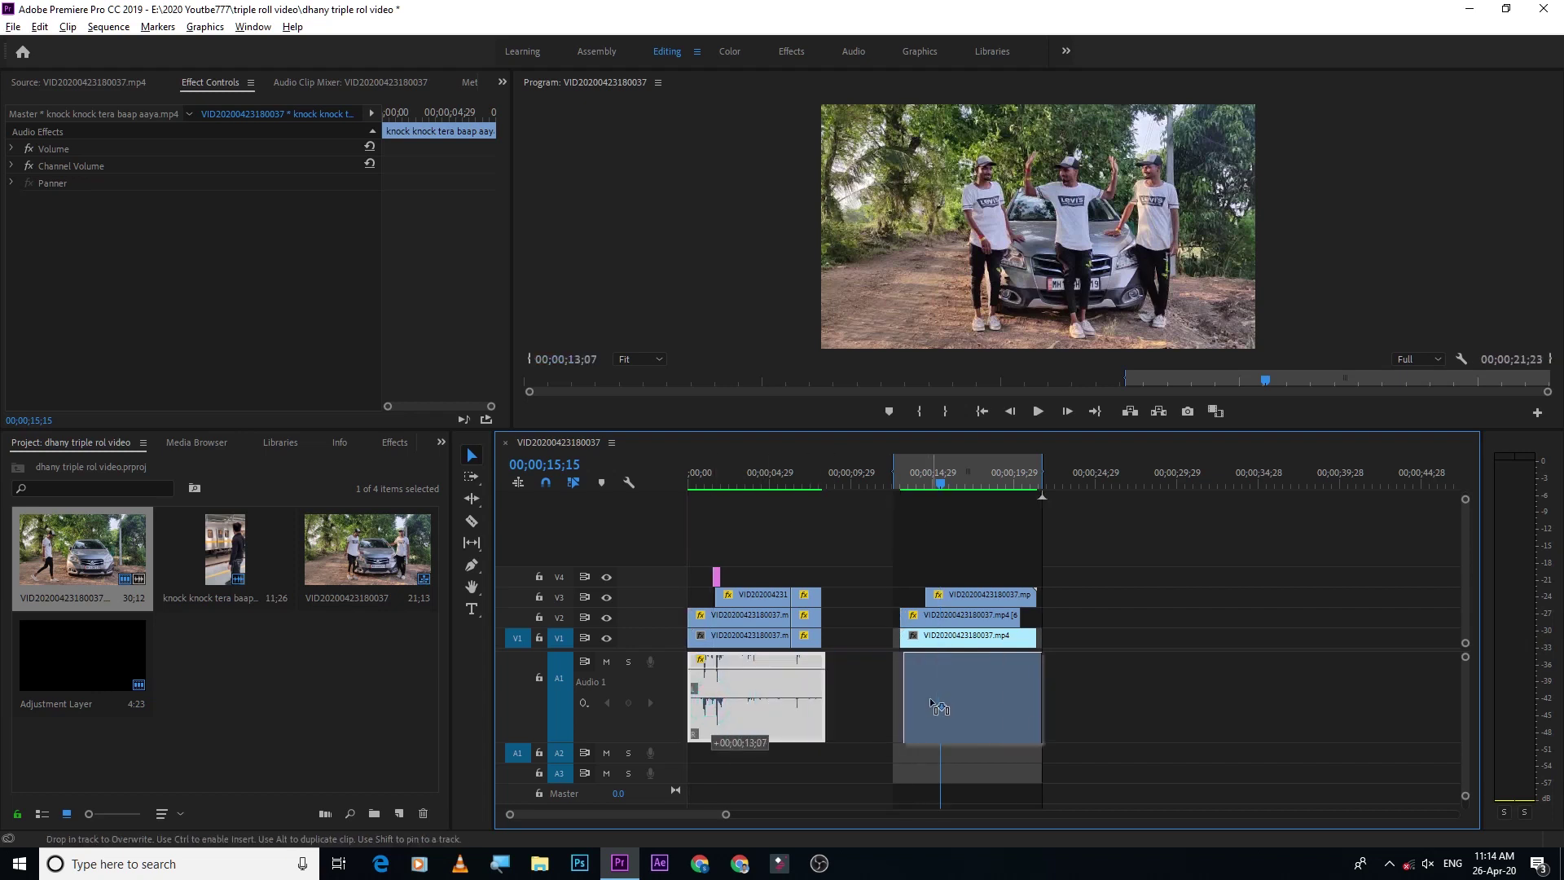
{"action": "left_click_drag", "start_coordinate": [933, 706], "coordinate": [927, 705]}
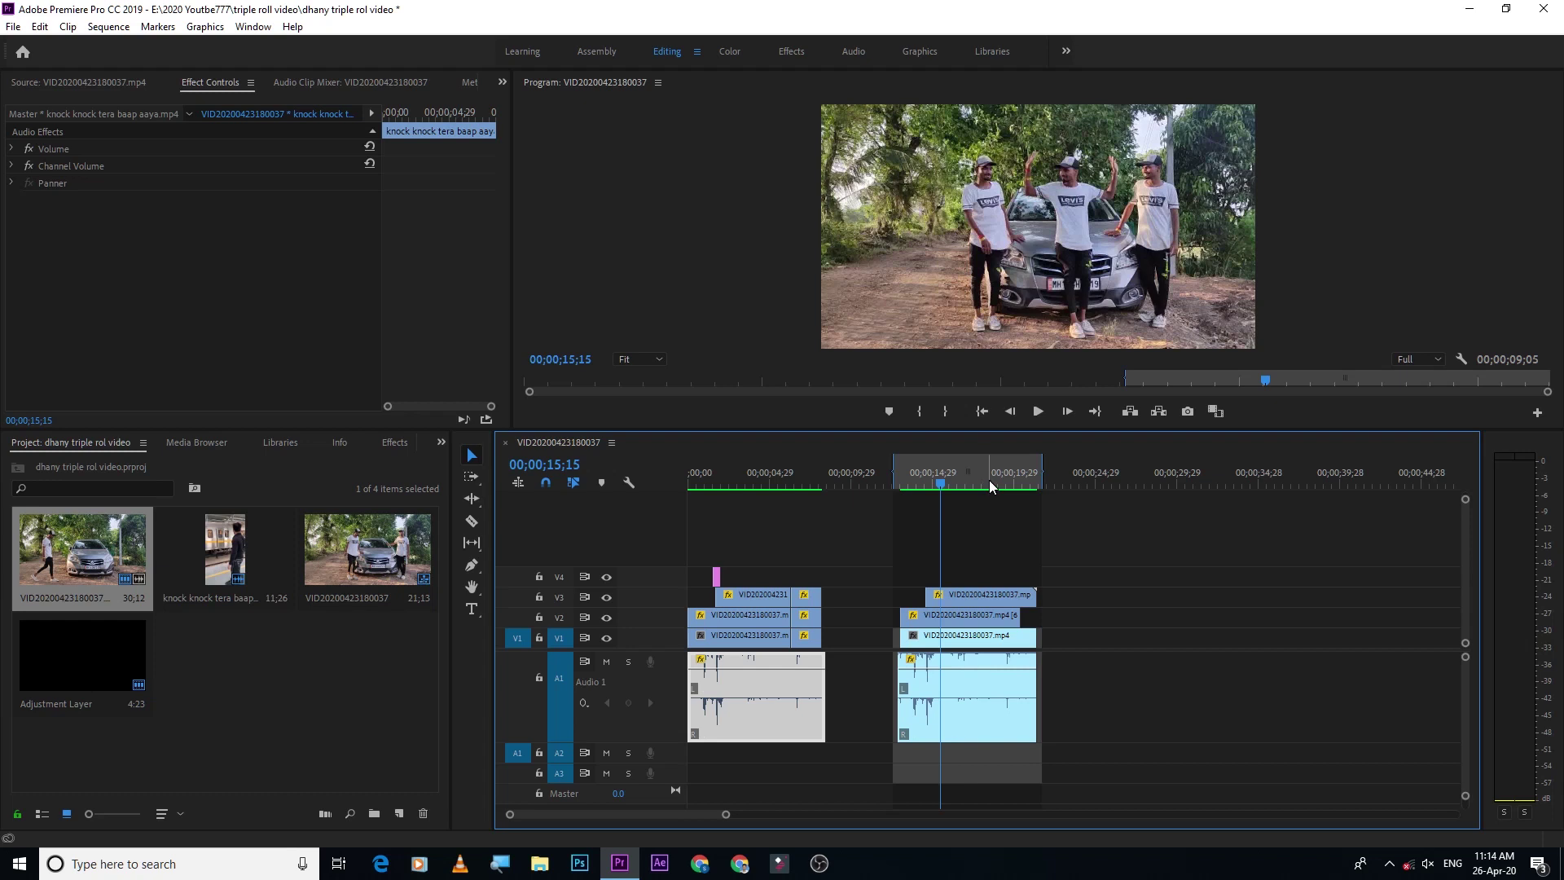
{"action": "right_click", "coordinate": [989, 480]}
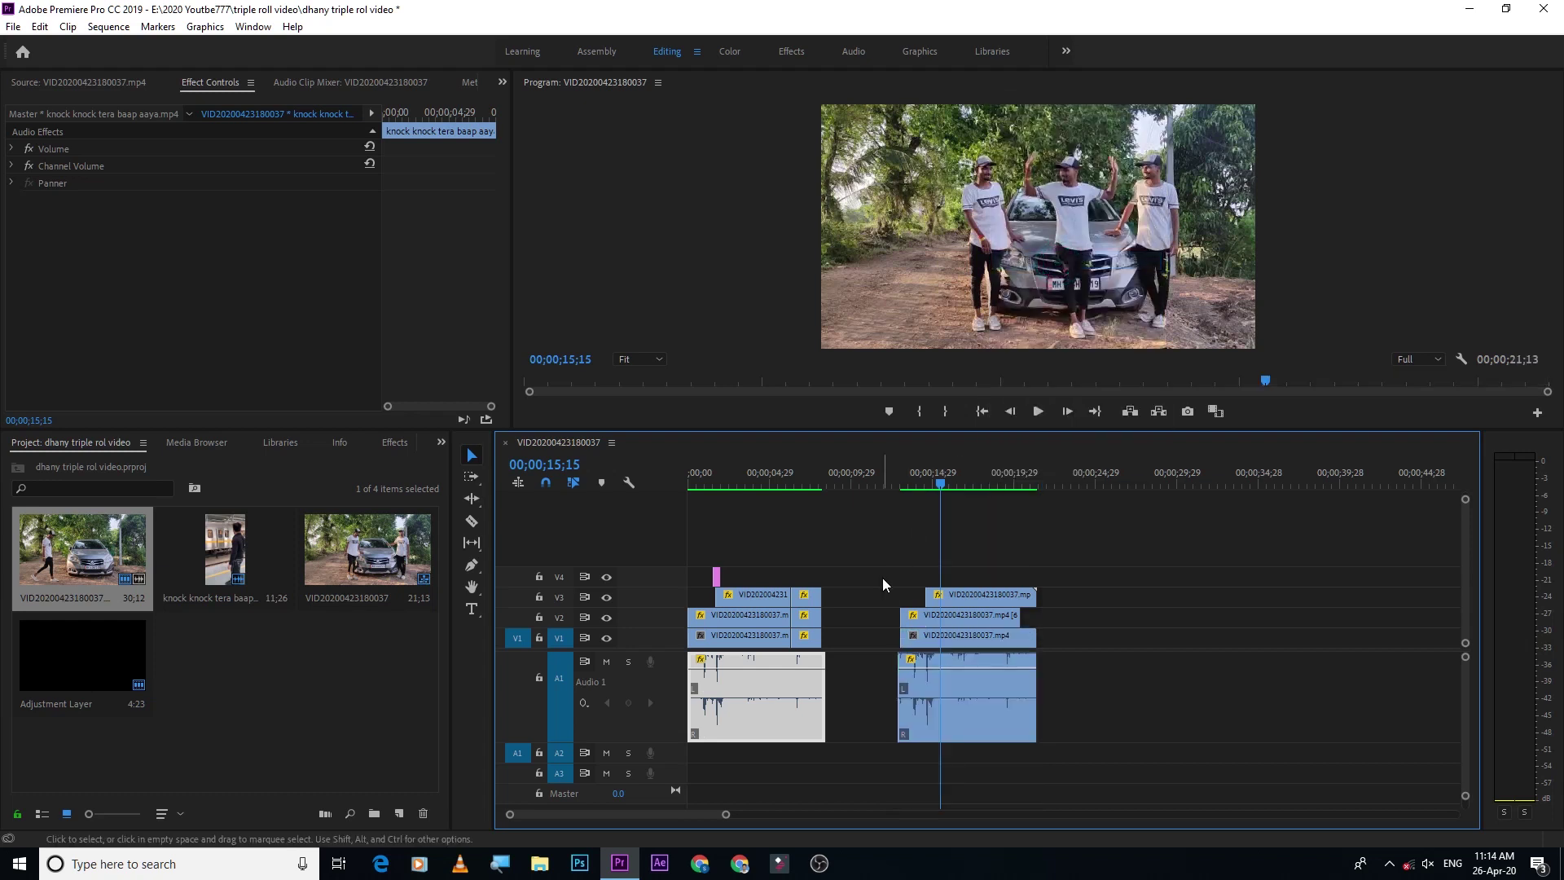
{"action": "left_click", "coordinate": [929, 469]}
{"action": "left_click_drag", "start_coordinate": [929, 468], "coordinate": [927, 462]}
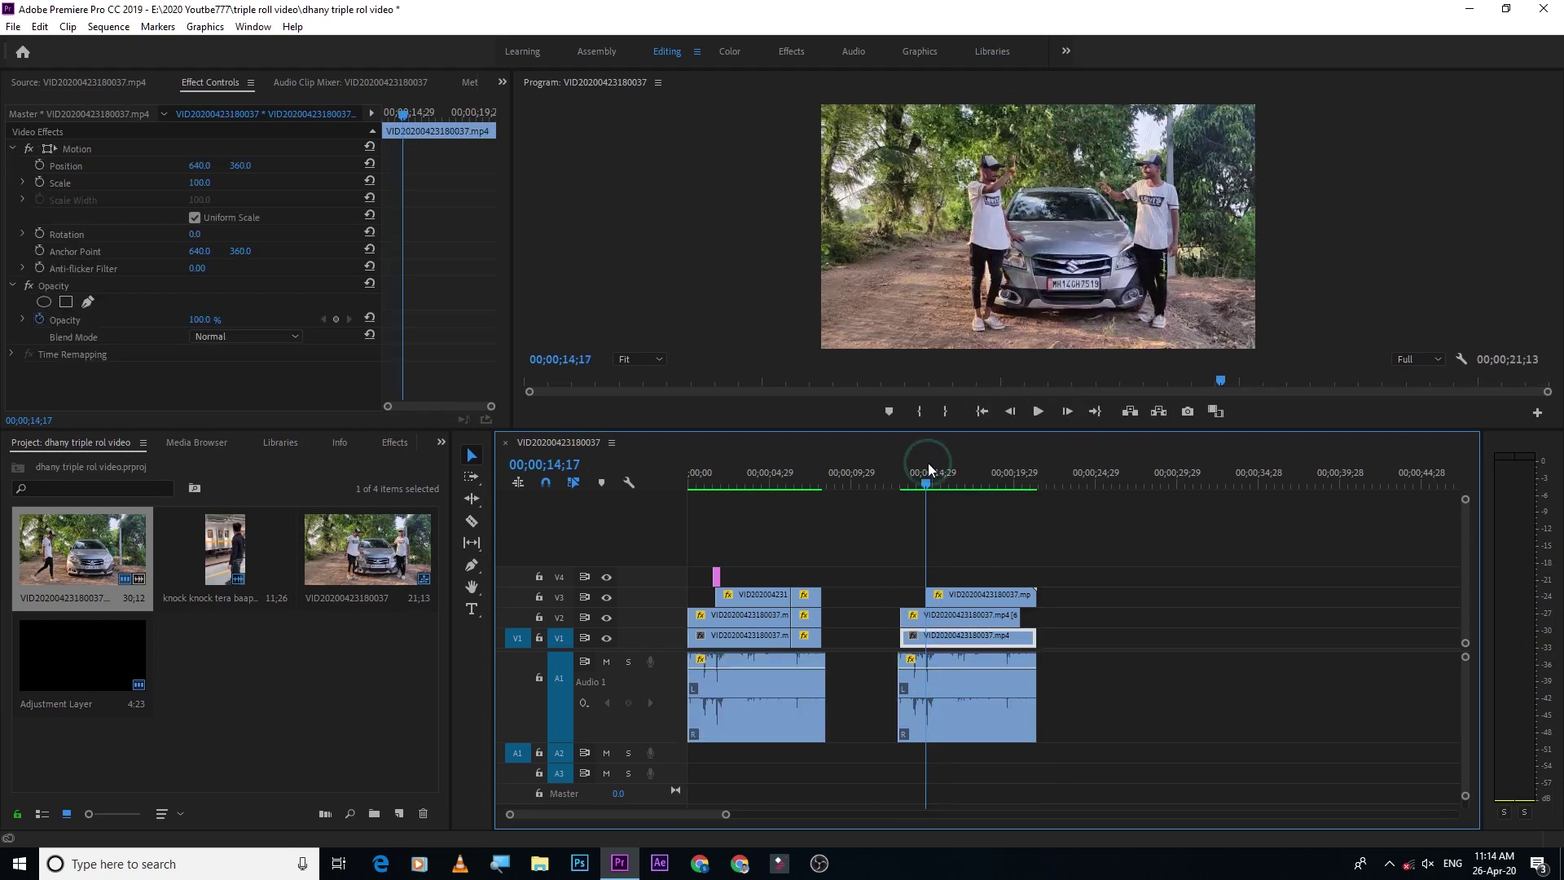
{"action": "scroll", "coordinate": [927, 463], "scroll_direction": "up", "scroll_amount": 4}
{"action": "left_click_drag", "start_coordinate": [1054, 475], "coordinate": [1117, 518]}
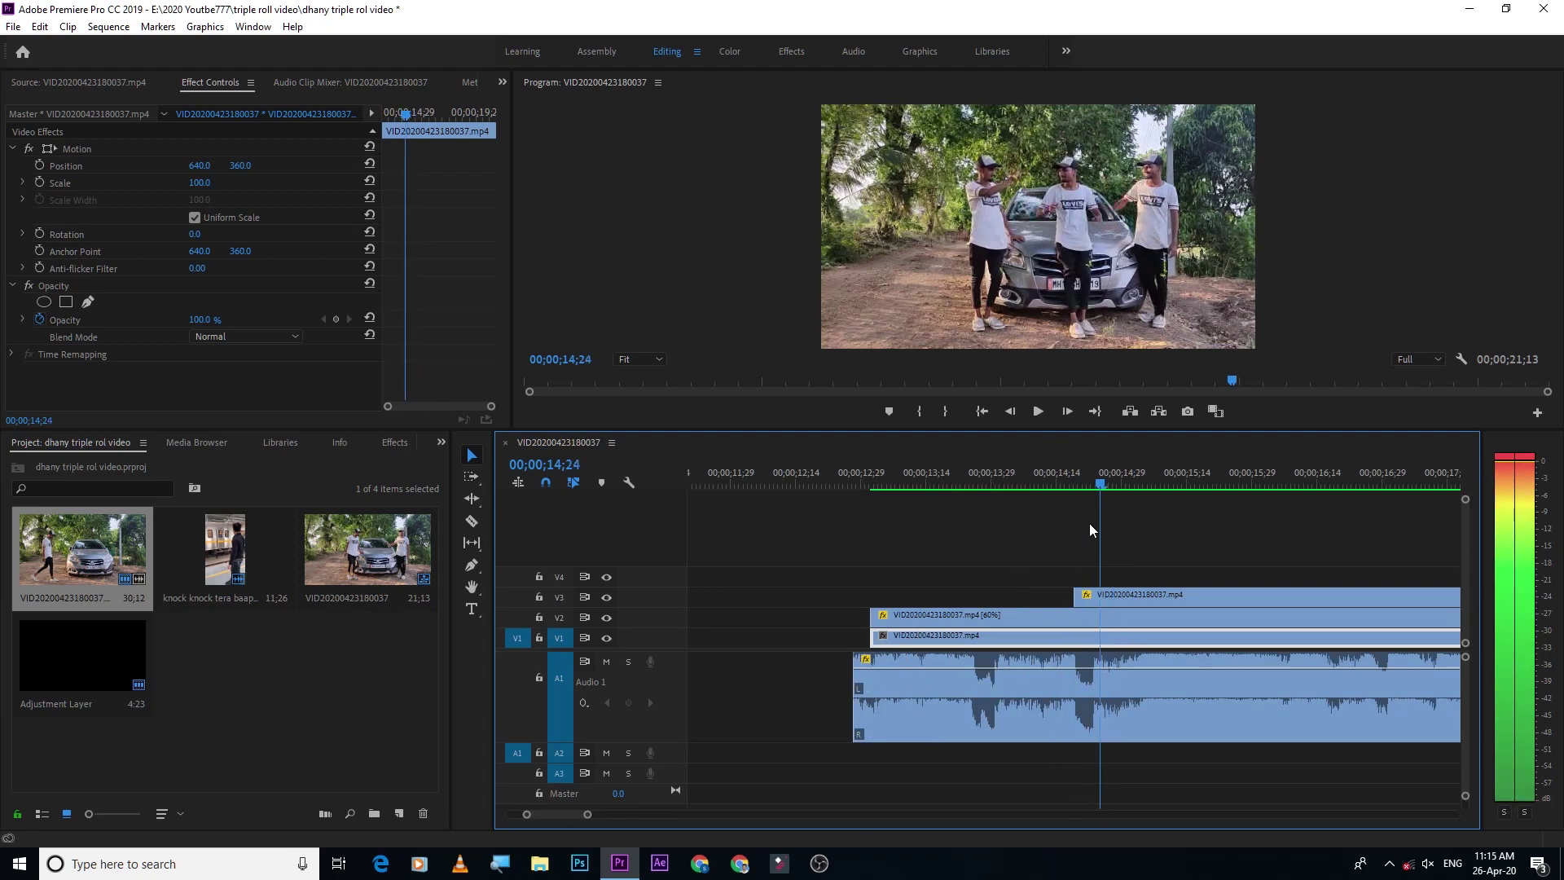
{"action": "left_click_drag", "start_coordinate": [1116, 521], "coordinate": [1074, 521]}
Zoom the timeline out and return to the opening section near the flash at 01;13
{"action": "left_click", "coordinate": [1101, 594]}
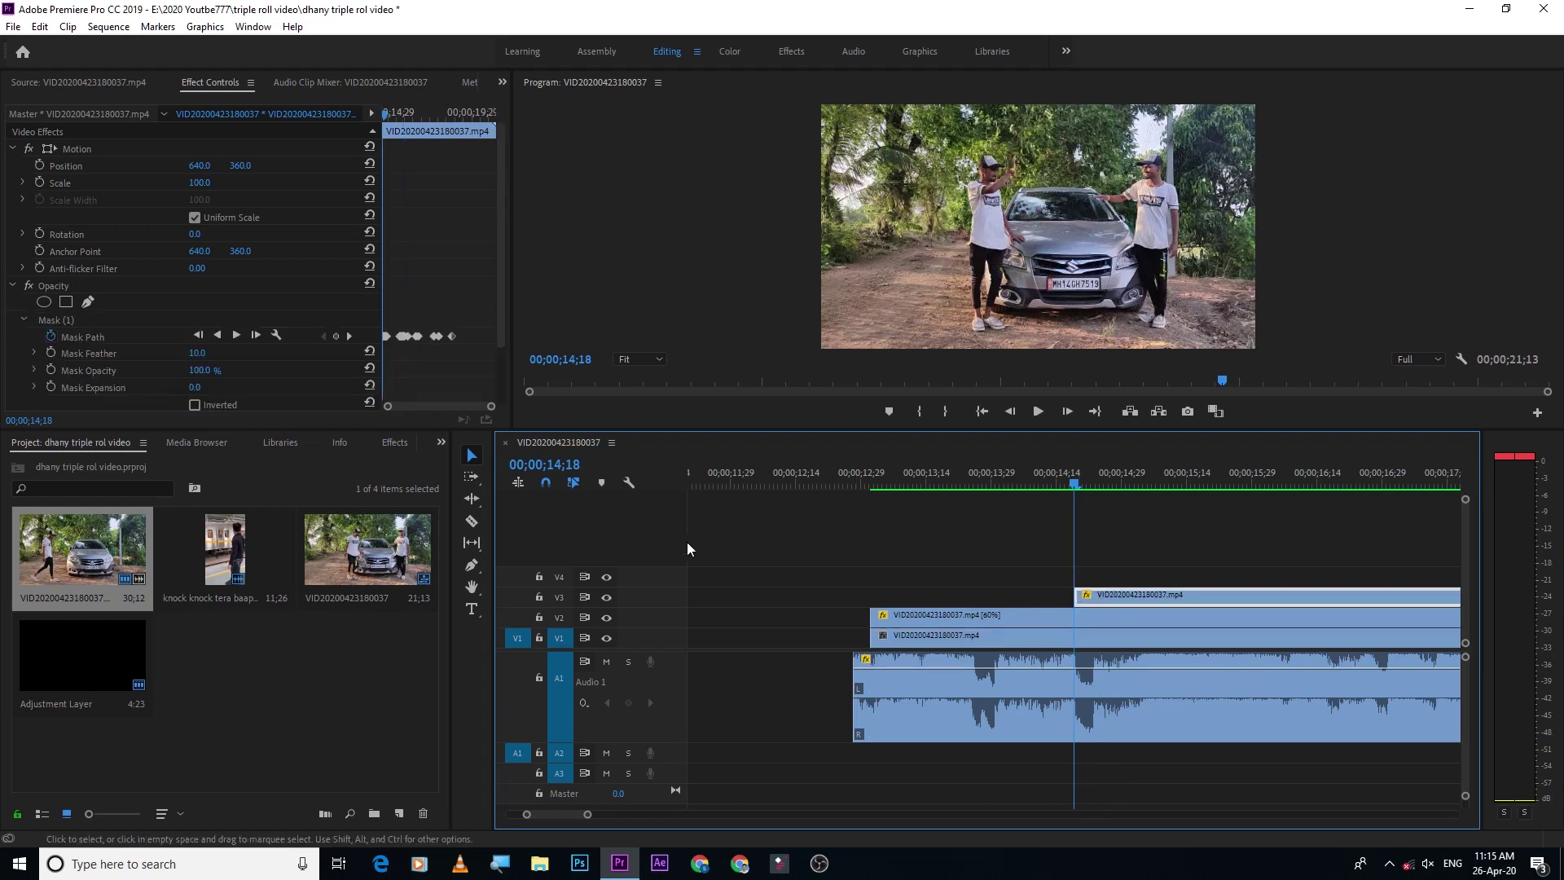
{"action": "key", "text": "minus"}
{"action": "key", "text": "minus"}
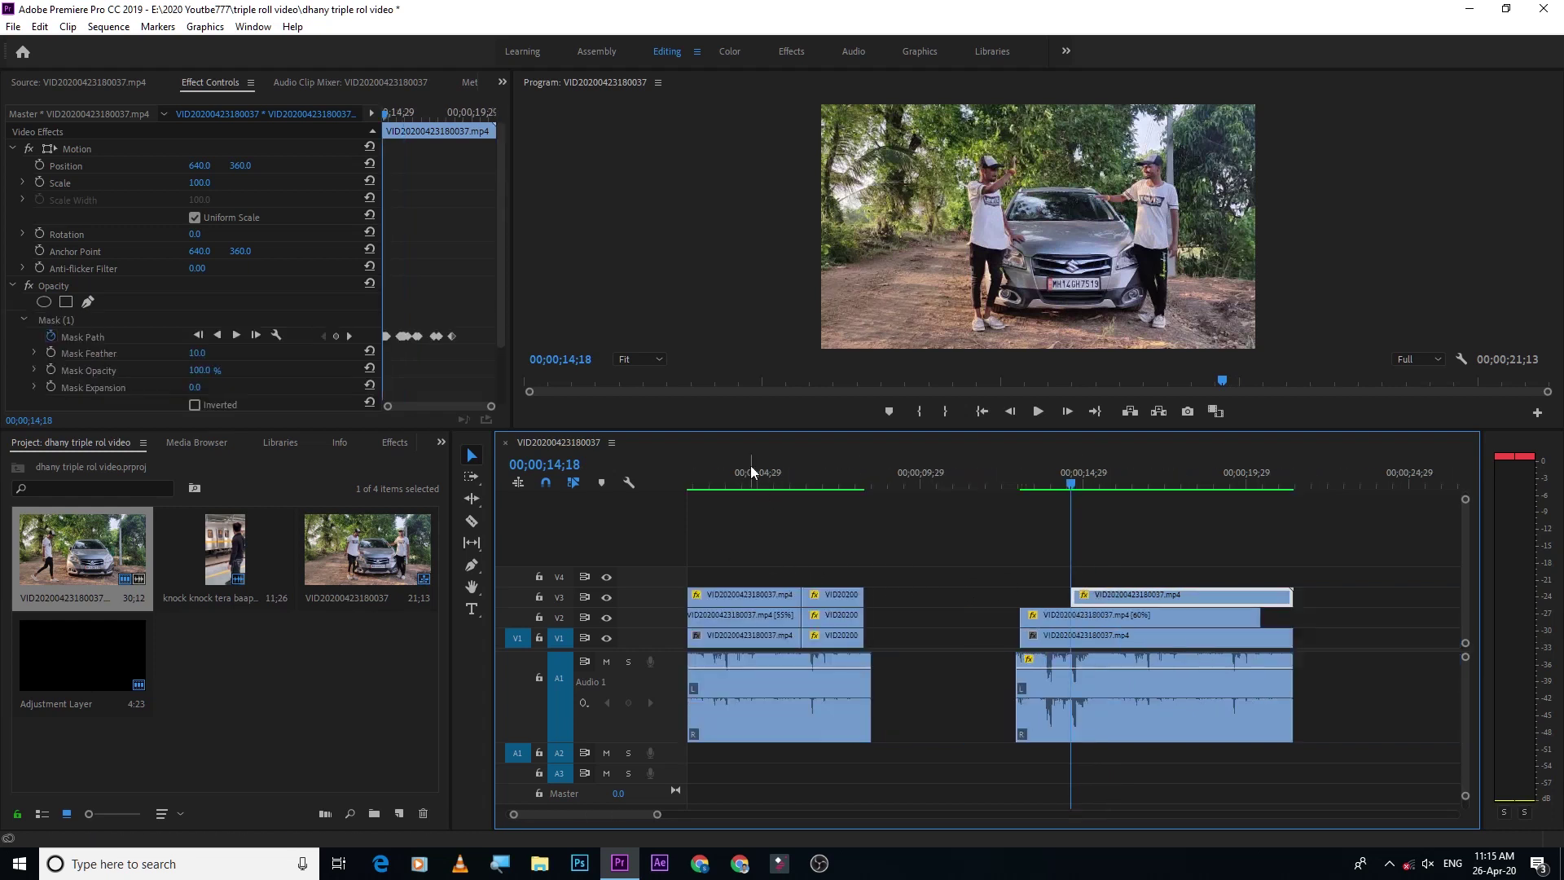
{"action": "left_click", "coordinate": [749, 467]}
{"action": "left_click", "coordinate": [689, 477]}
{"action": "key", "text": "equal"}
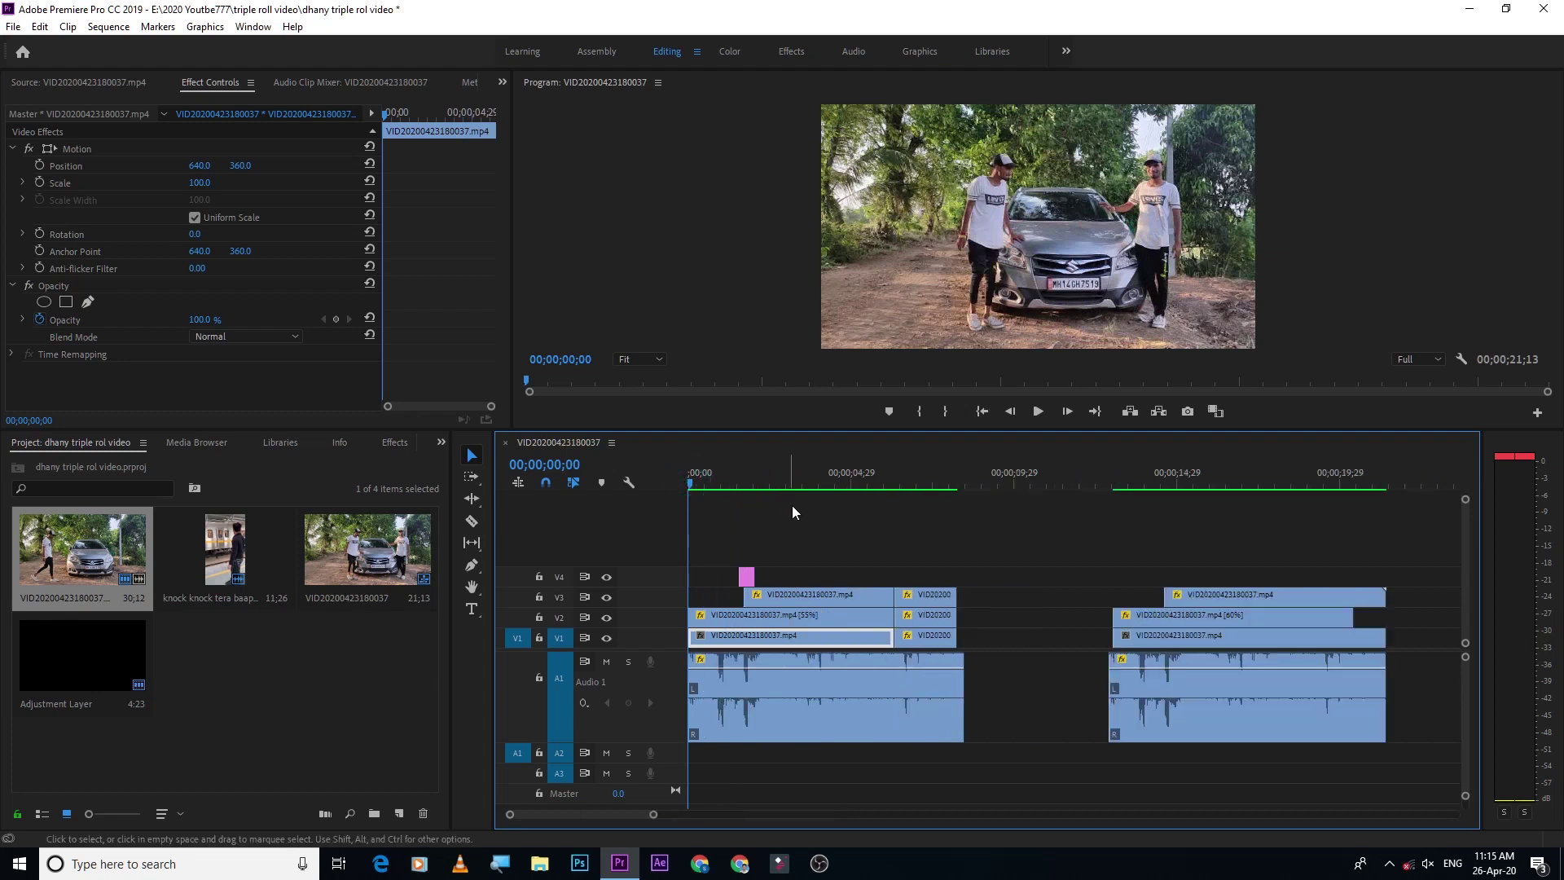
{"action": "key", "text": "equal"}
{"action": "left_click", "coordinate": [846, 554]}
{"action": "left_click", "coordinate": [787, 481]}
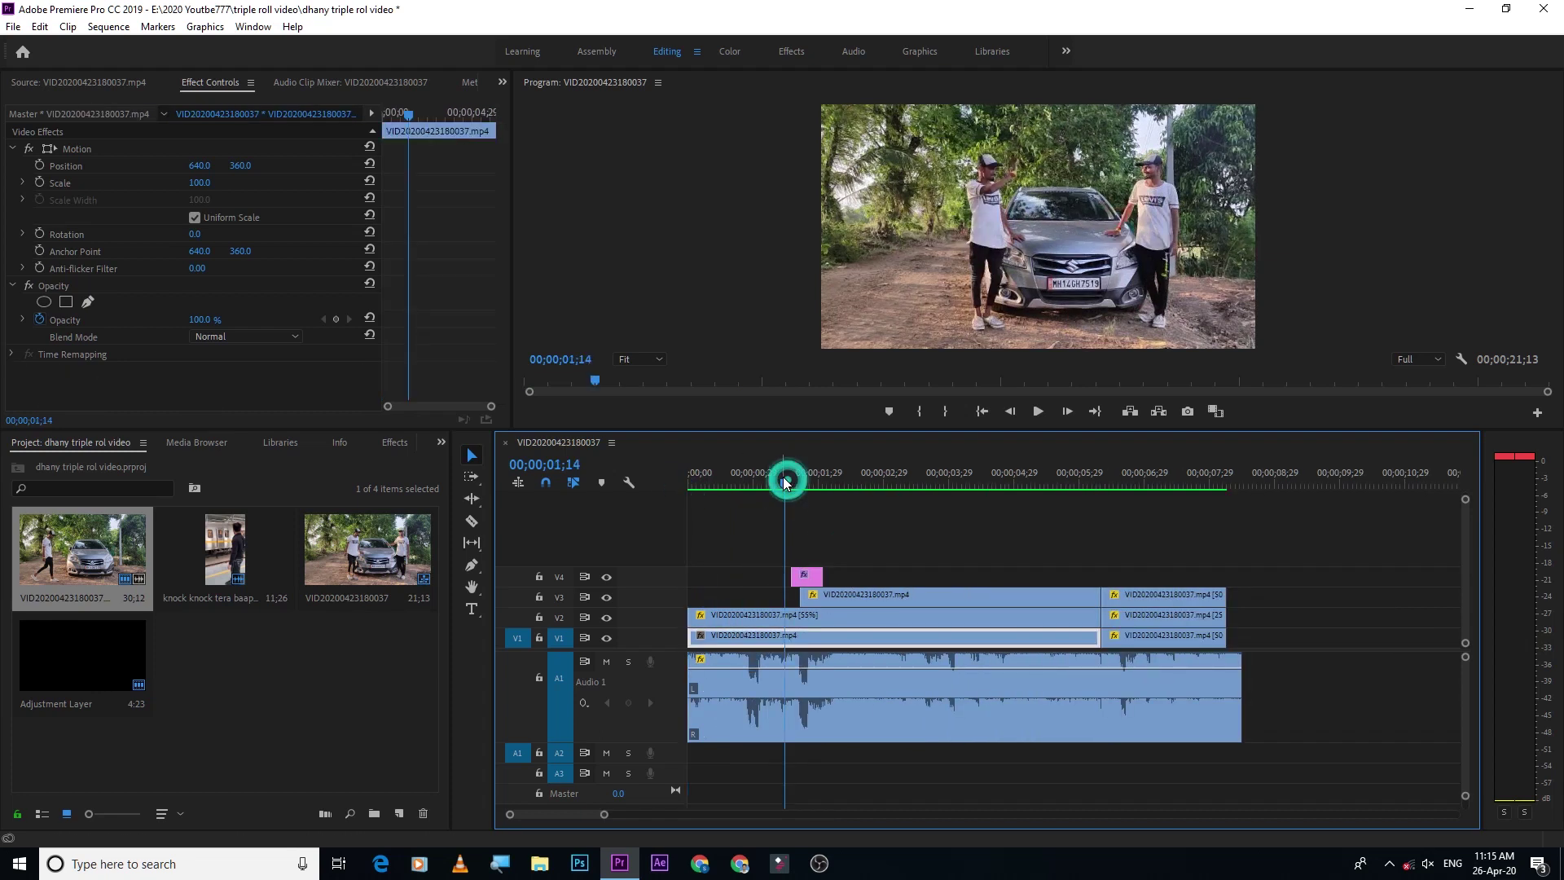
Move the flash adjustment layer on V4 to the second section's start around 13;00
{"action": "left_click_drag", "start_coordinate": [786, 480], "coordinate": [821, 496]}
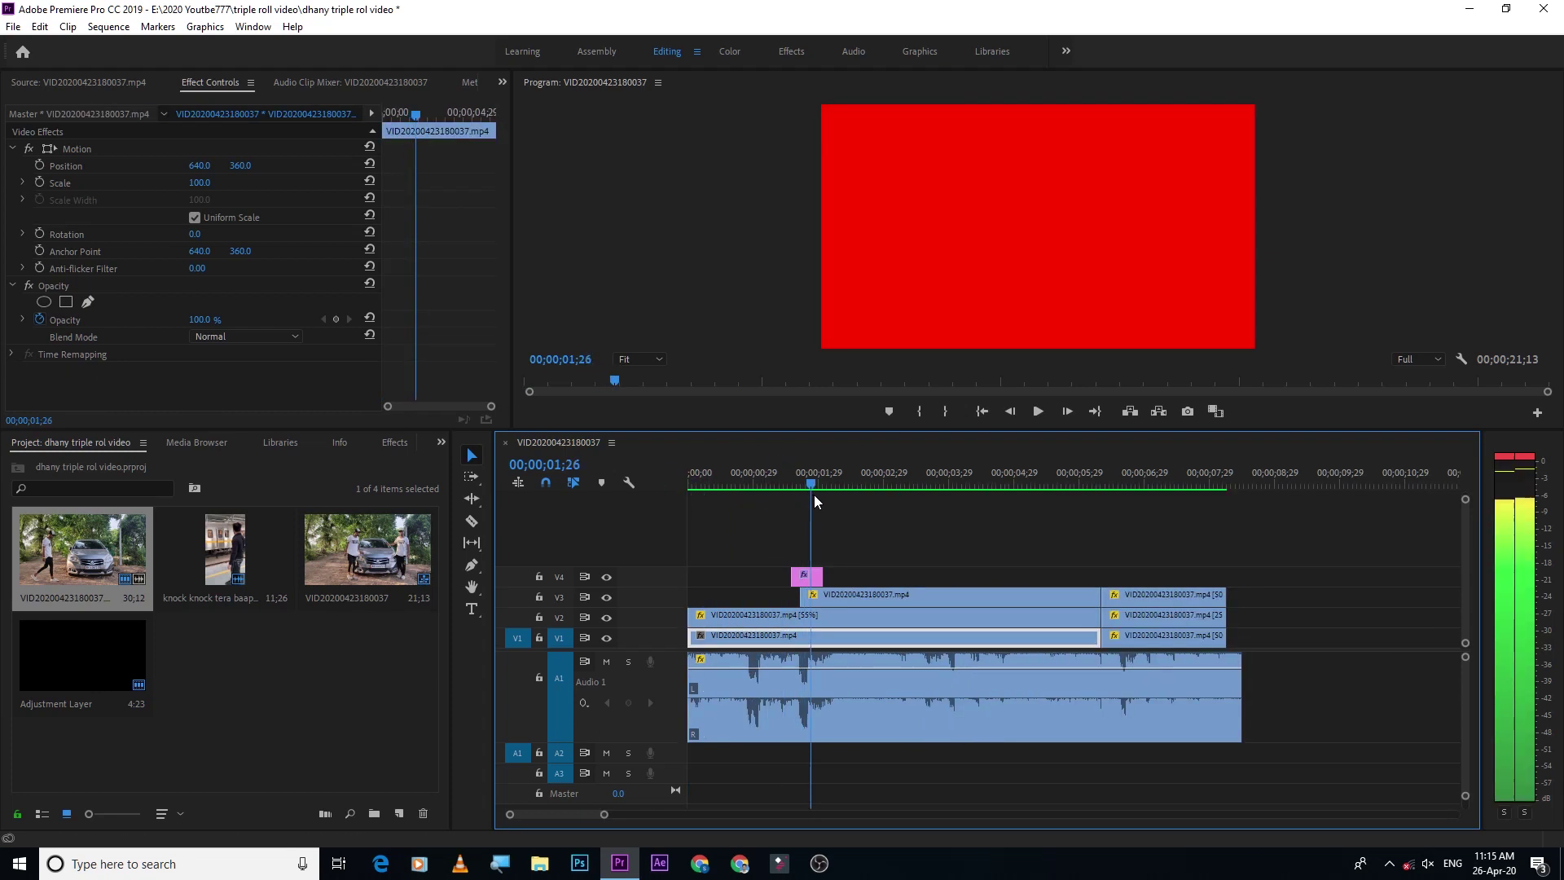
{"action": "left_click_drag", "start_coordinate": [821, 495], "coordinate": [795, 501]}
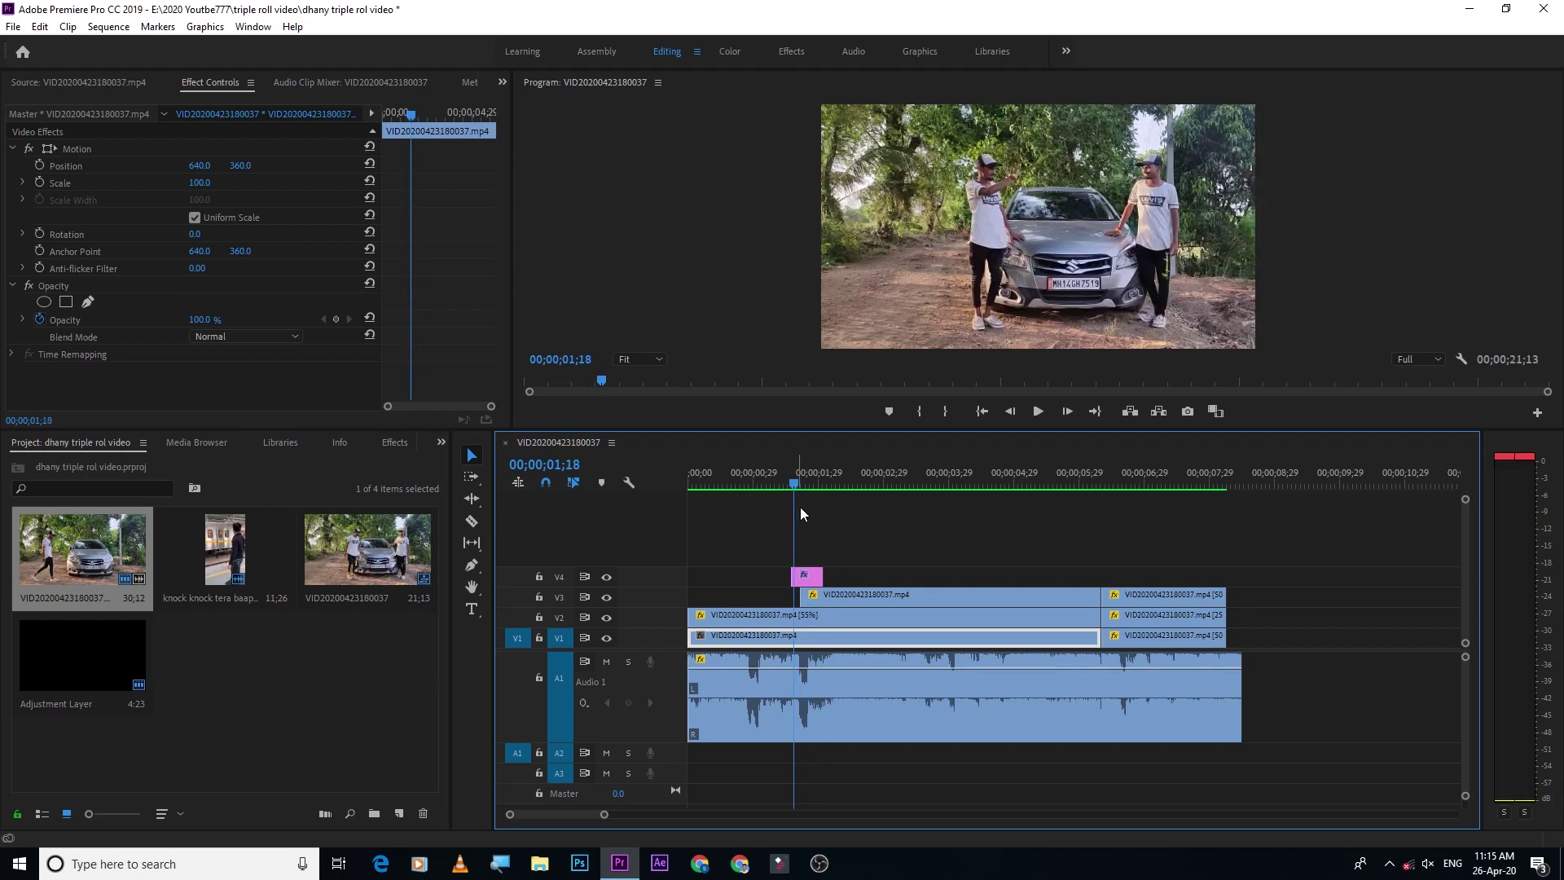
{"action": "key", "text": "minus"}
{"action": "left_click", "coordinate": [778, 534]}
{"action": "left_click", "coordinate": [748, 579]}
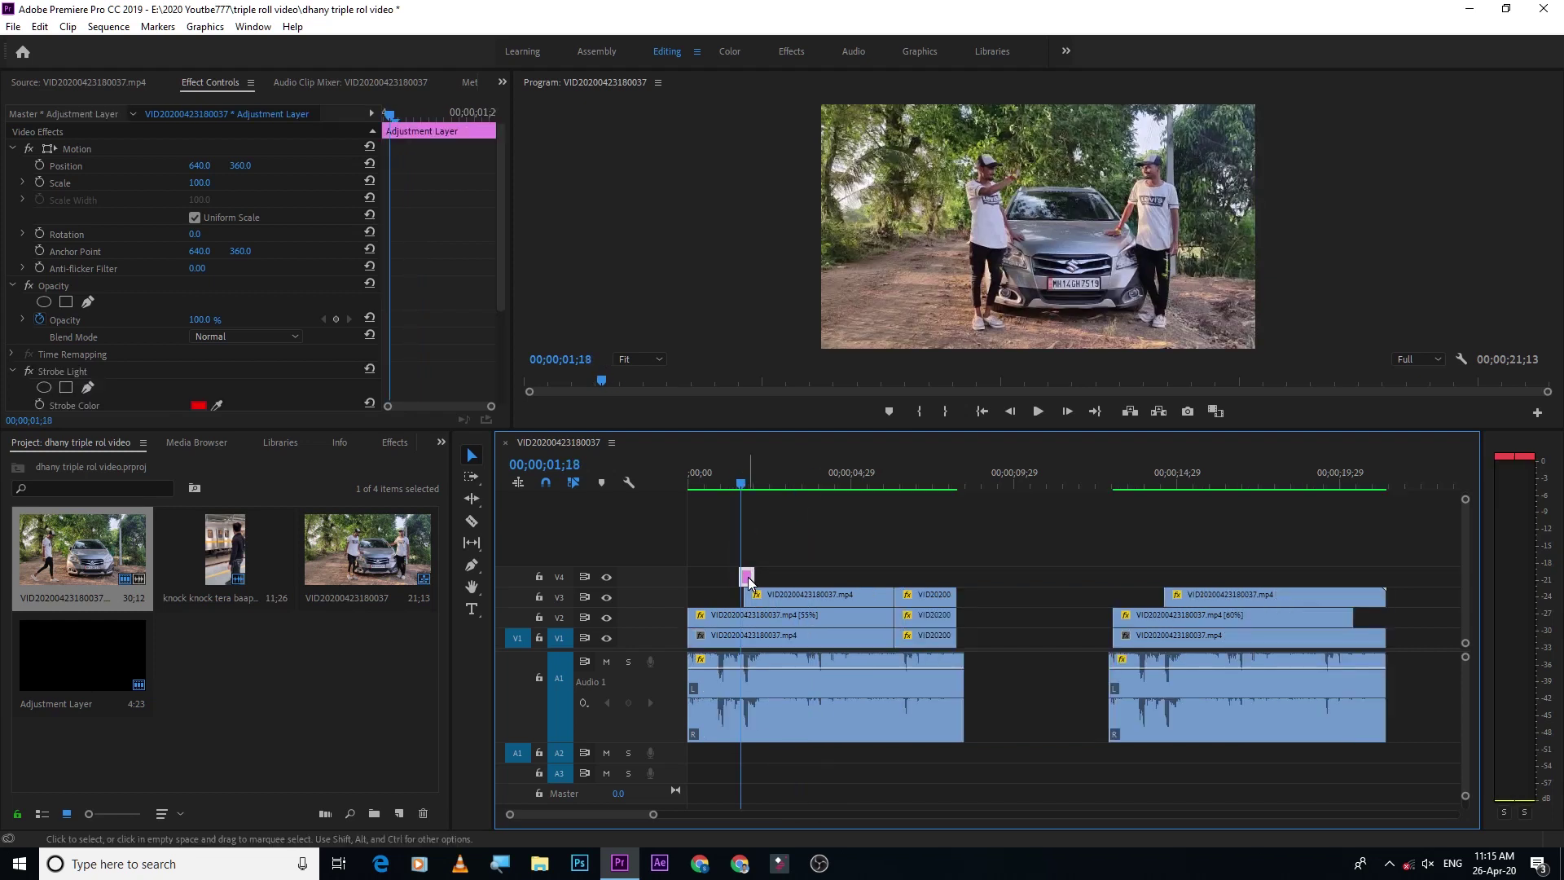
{"action": "left_click_drag", "start_coordinate": [748, 580], "coordinate": [1165, 582]}
{"action": "left_click", "coordinate": [1143, 481]}
{"action": "key", "text": "equal"}
{"action": "left_click_drag", "start_coordinate": [1106, 580], "coordinate": [1118, 585]}
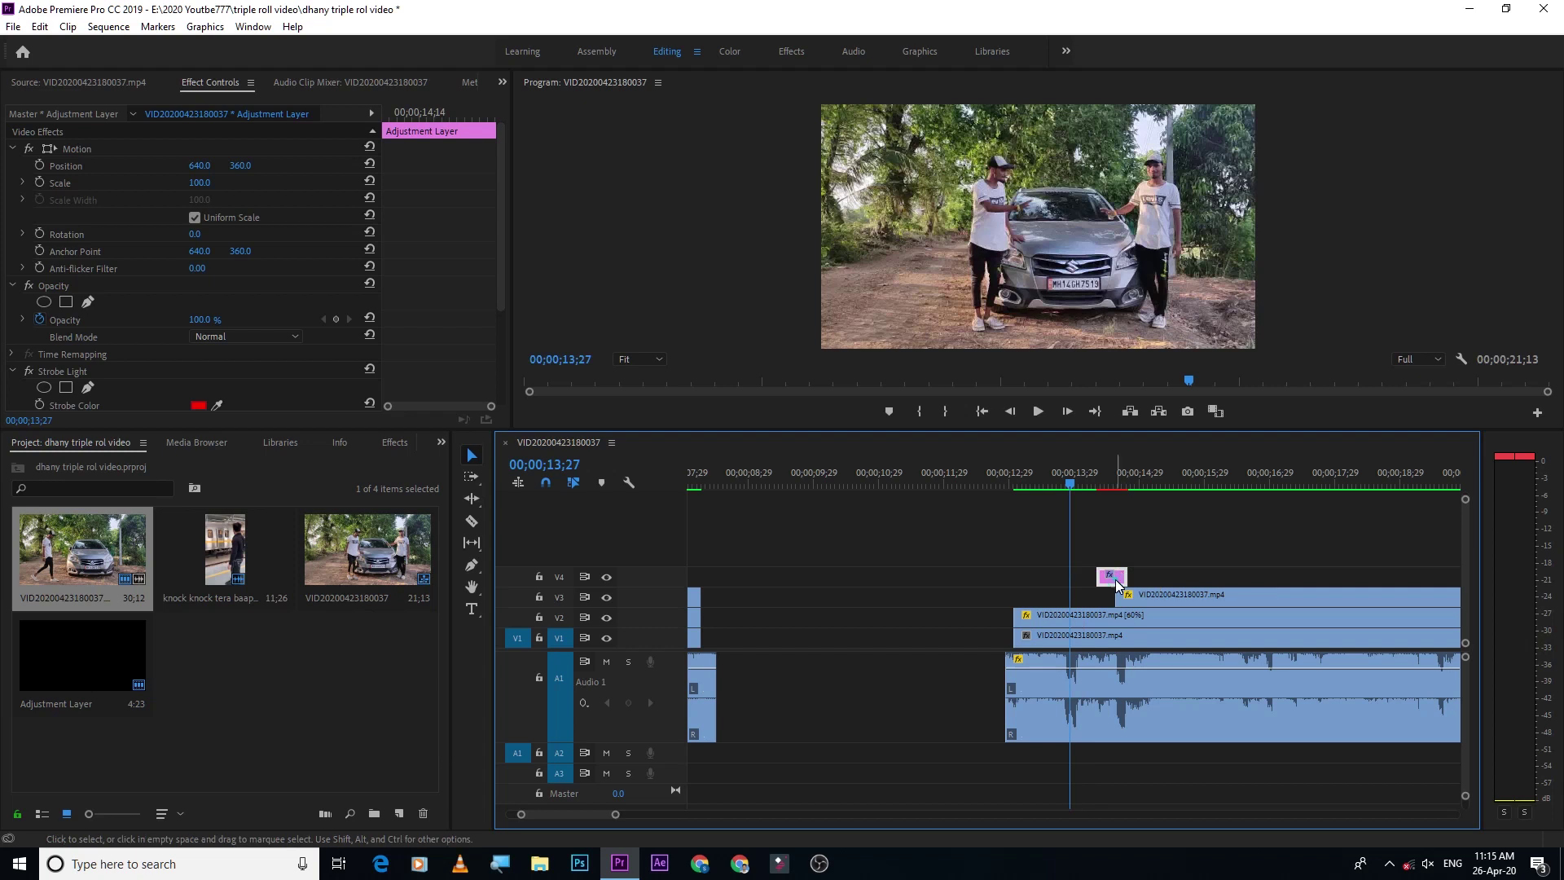
Change the Strobe Color to white (FFFFFF)
{"action": "left_click", "coordinate": [201, 406]}
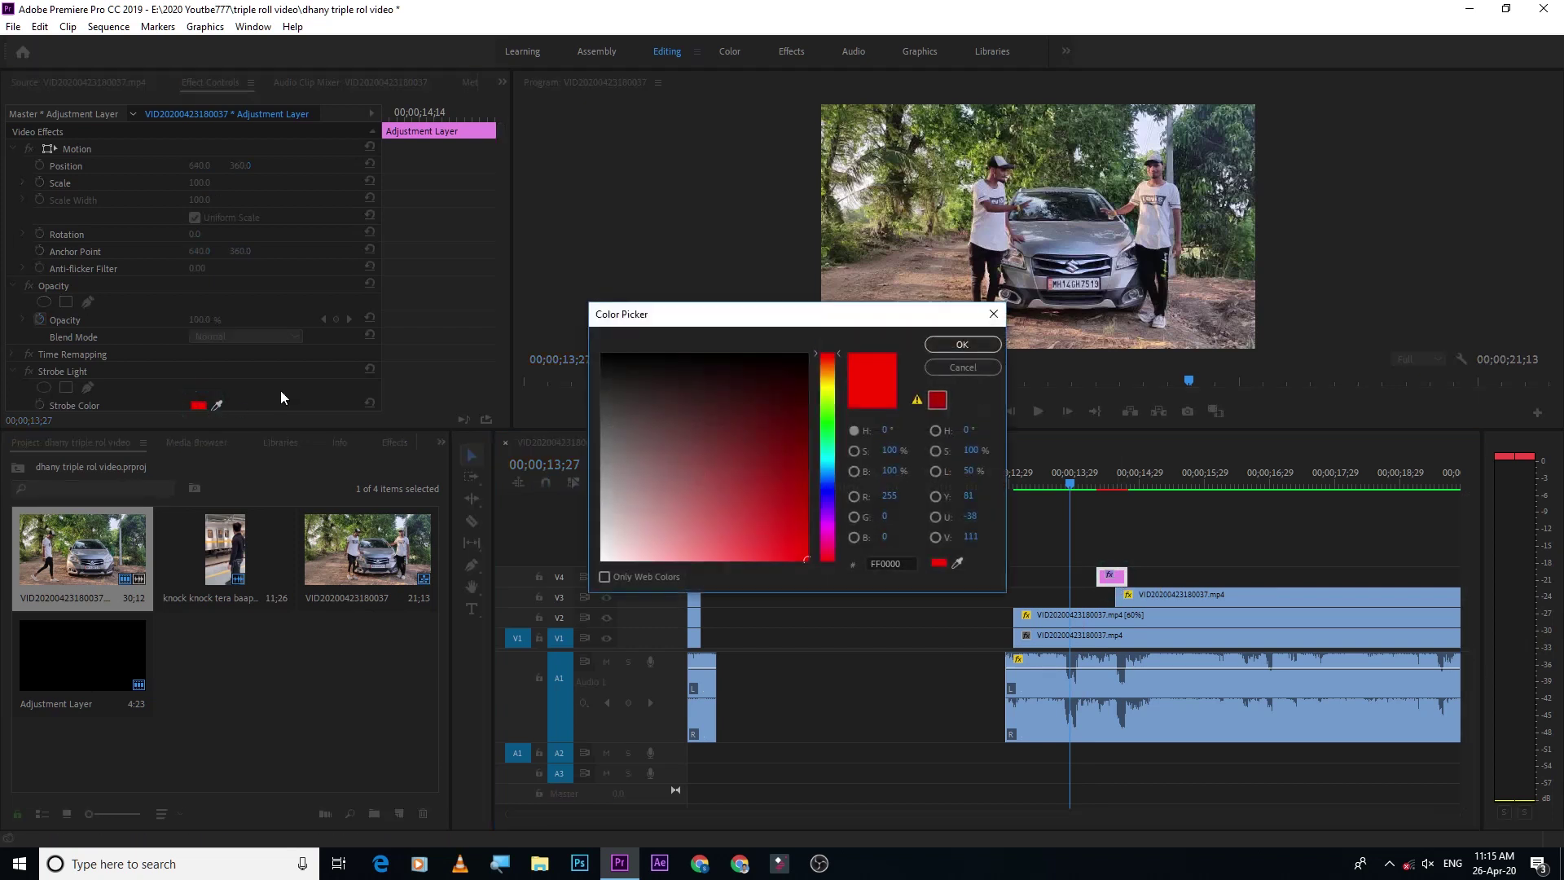
{"action": "mouse_move", "coordinate": [720, 406]}
{"action": "left_mouse_down"}
{"action": "mouse_move", "coordinate": [614, 388]}
{"action": "mouse_move", "coordinate": [578, 584]}
{"action": "left_mouse_up"}
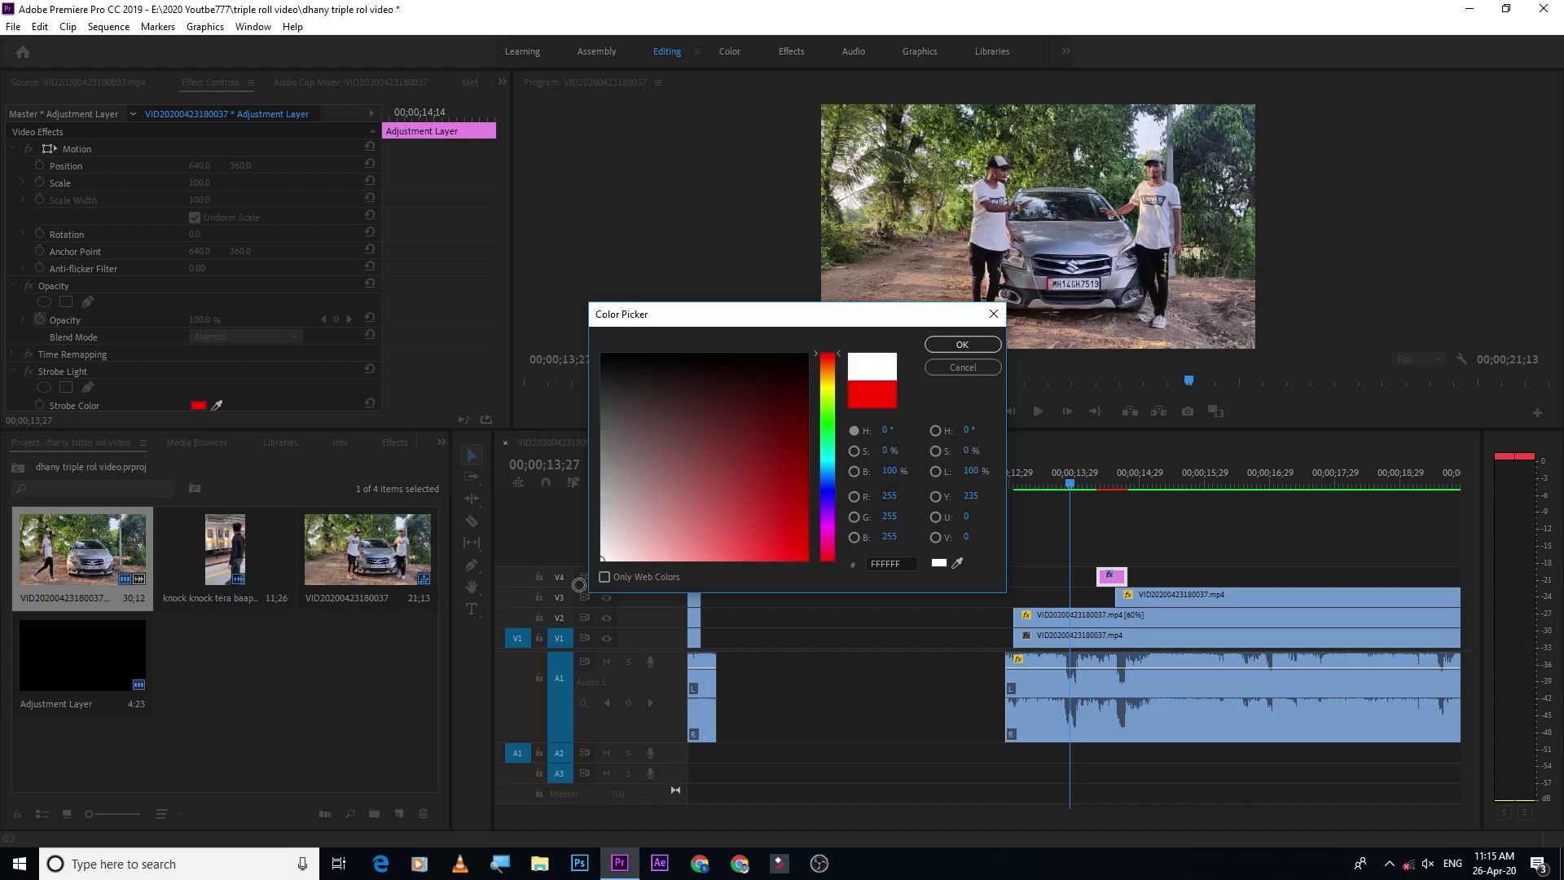
{"action": "left_click", "coordinate": [976, 346]}
{"action": "left_click", "coordinate": [1020, 476]}
{"action": "key", "text": "backslash"}
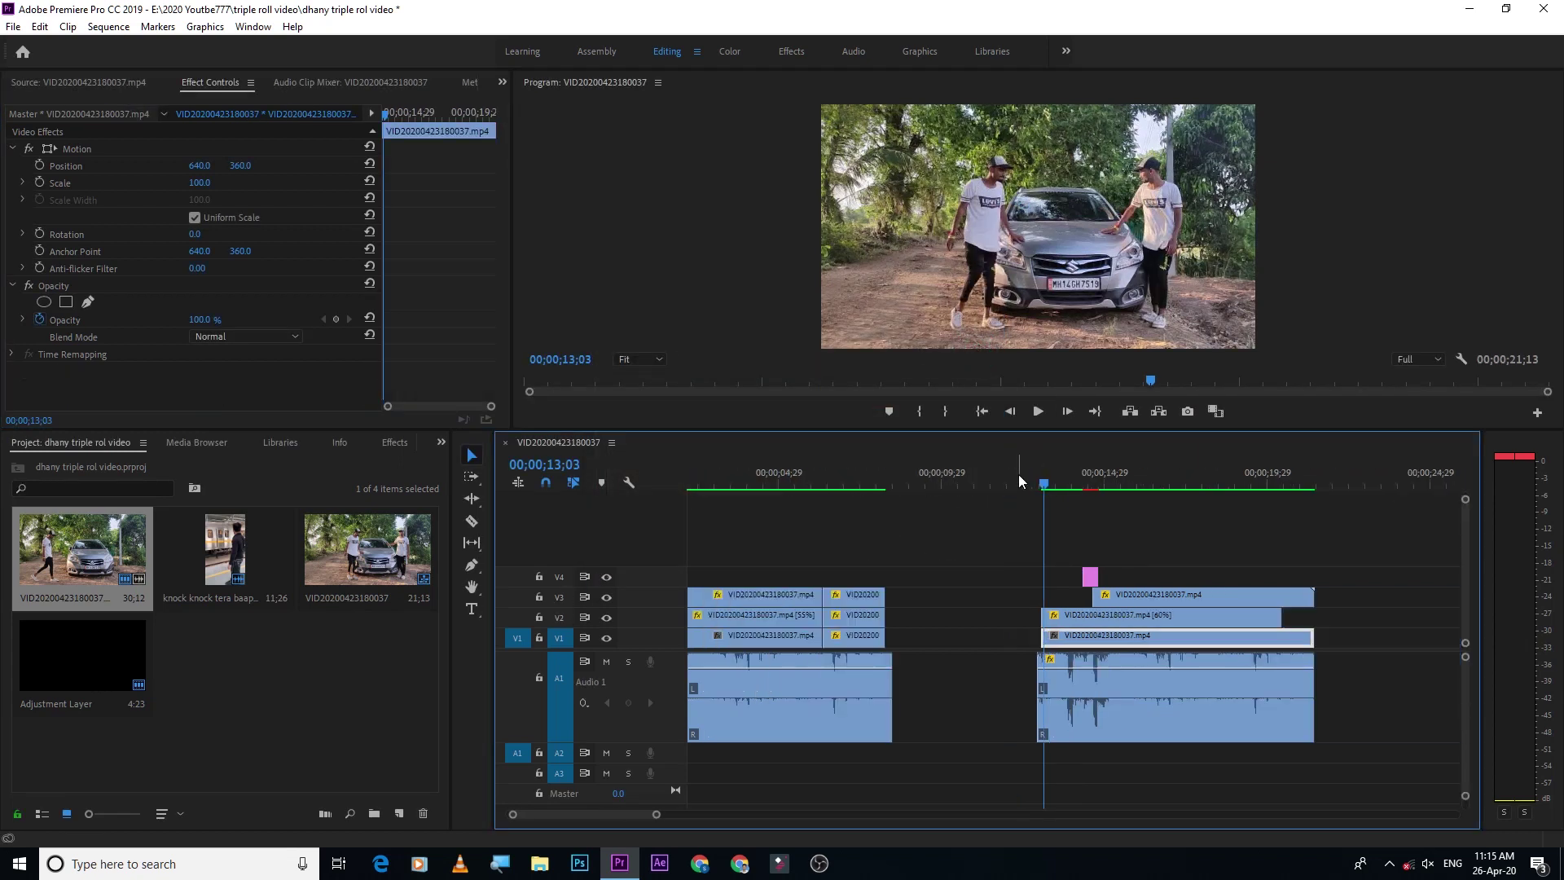
Maximize the Program Monitor and play the sequence full-frame
{"action": "key", "text": "equal"}
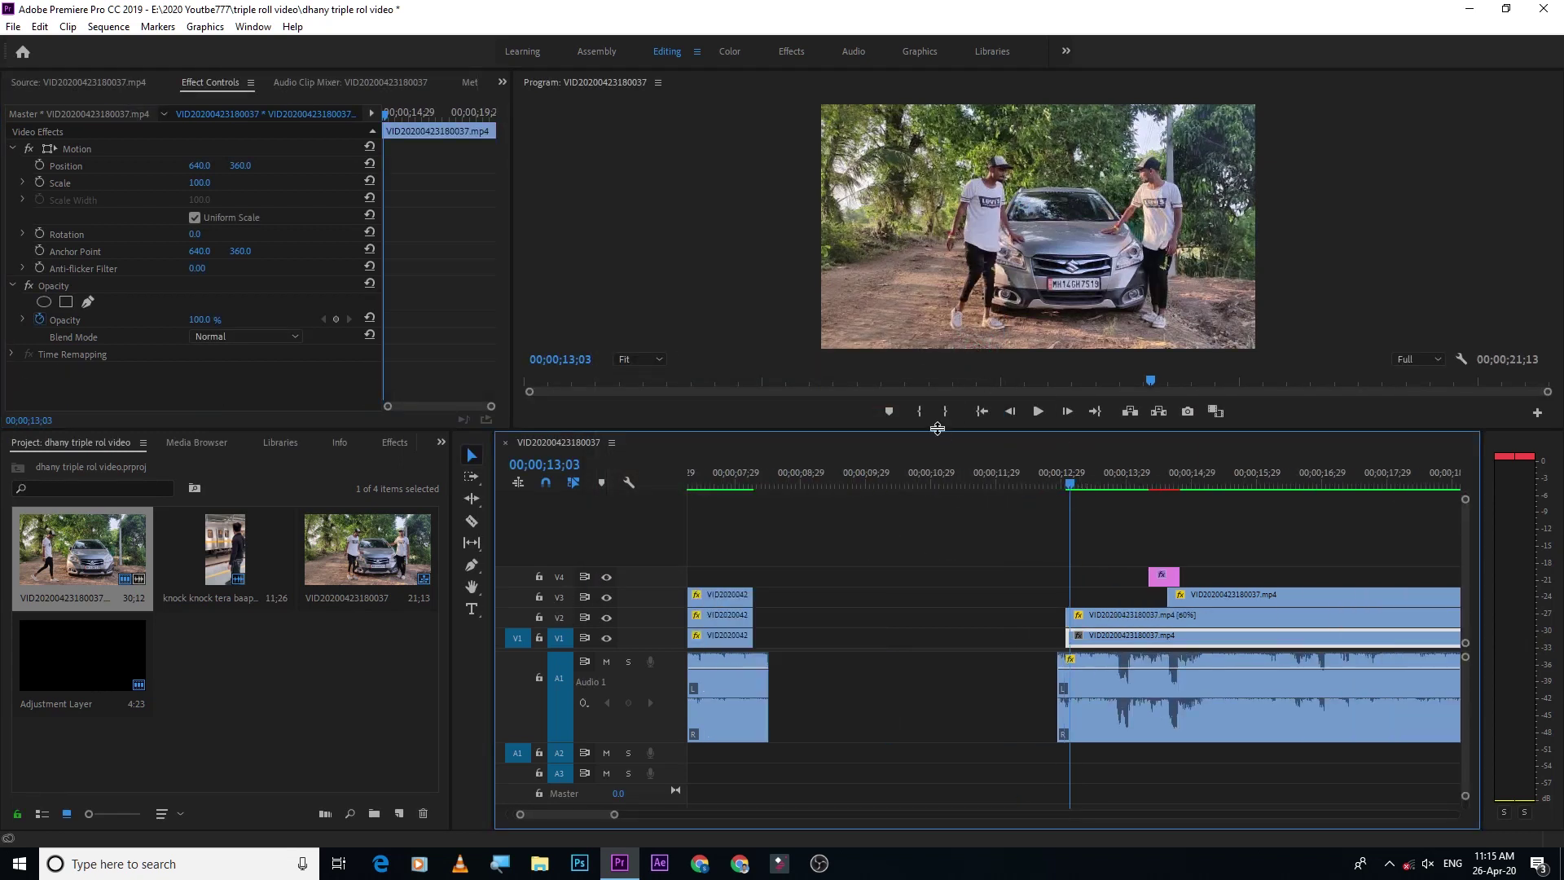
{"action": "left_click", "coordinate": [936, 427]}
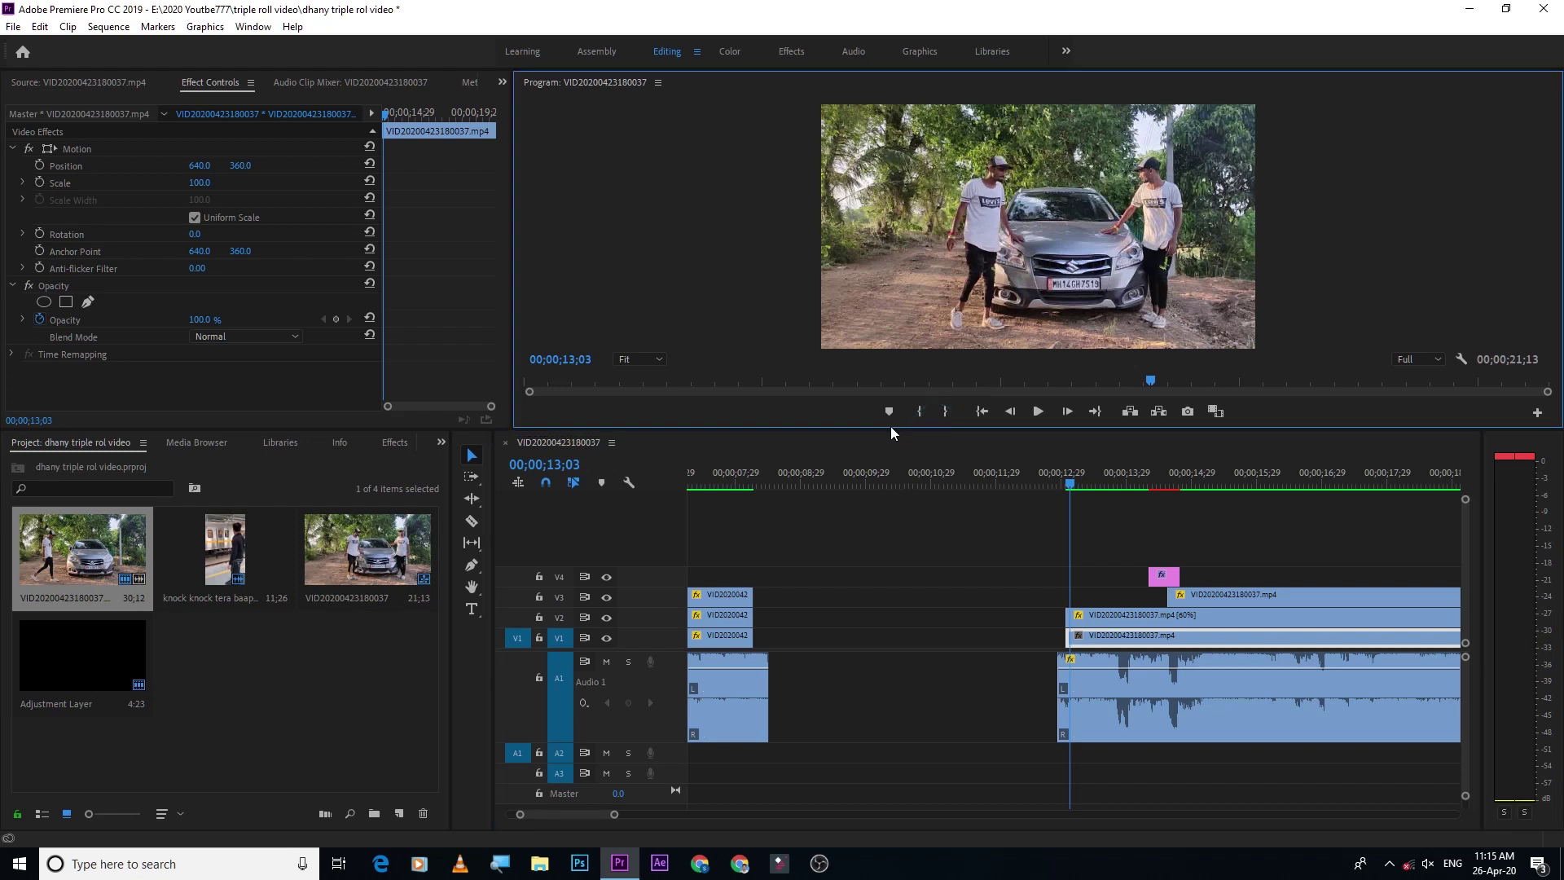
{"action": "left_click_drag", "start_coordinate": [891, 426], "coordinate": [891, 497]}
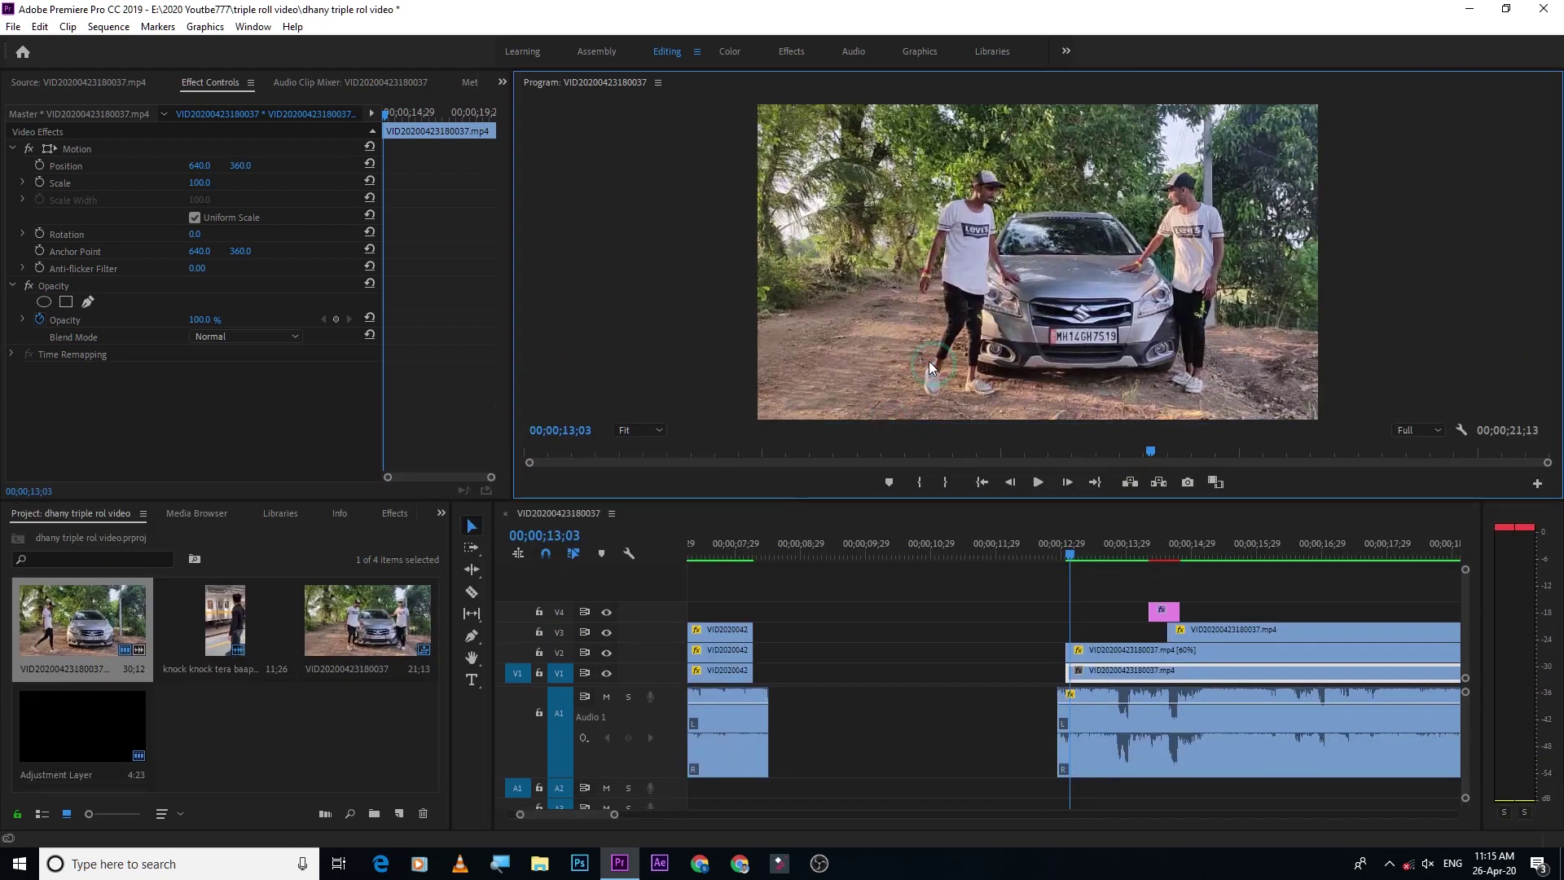
{"action": "key", "text": "grave"}
{"action": "key", "text": "space"}
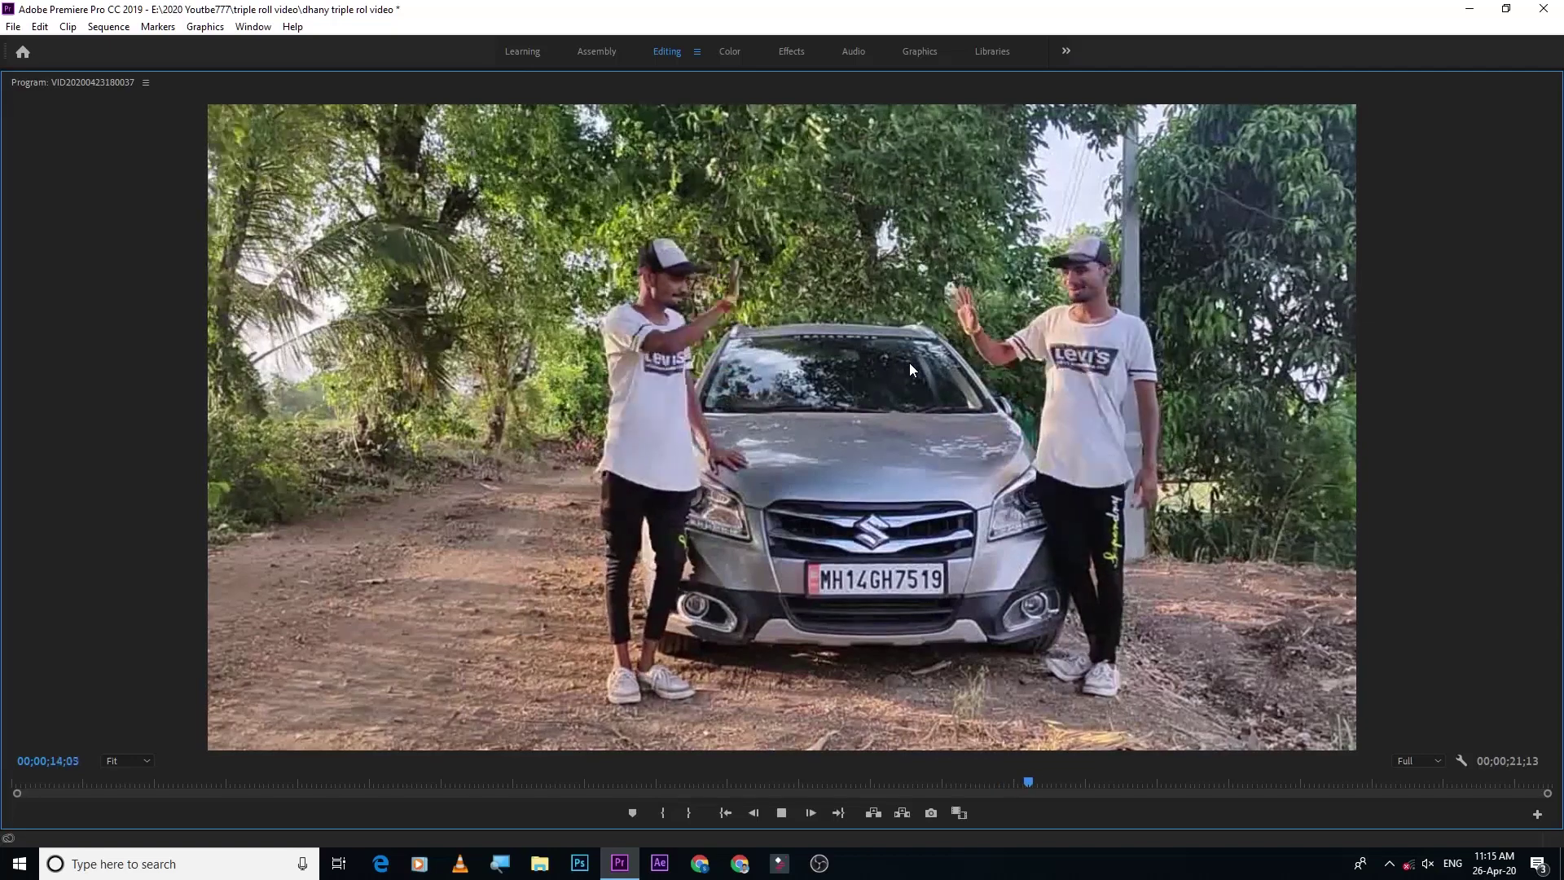
{"action": "key", "text": "XF86AudioMute"}
{"action": "key", "text": "space"}
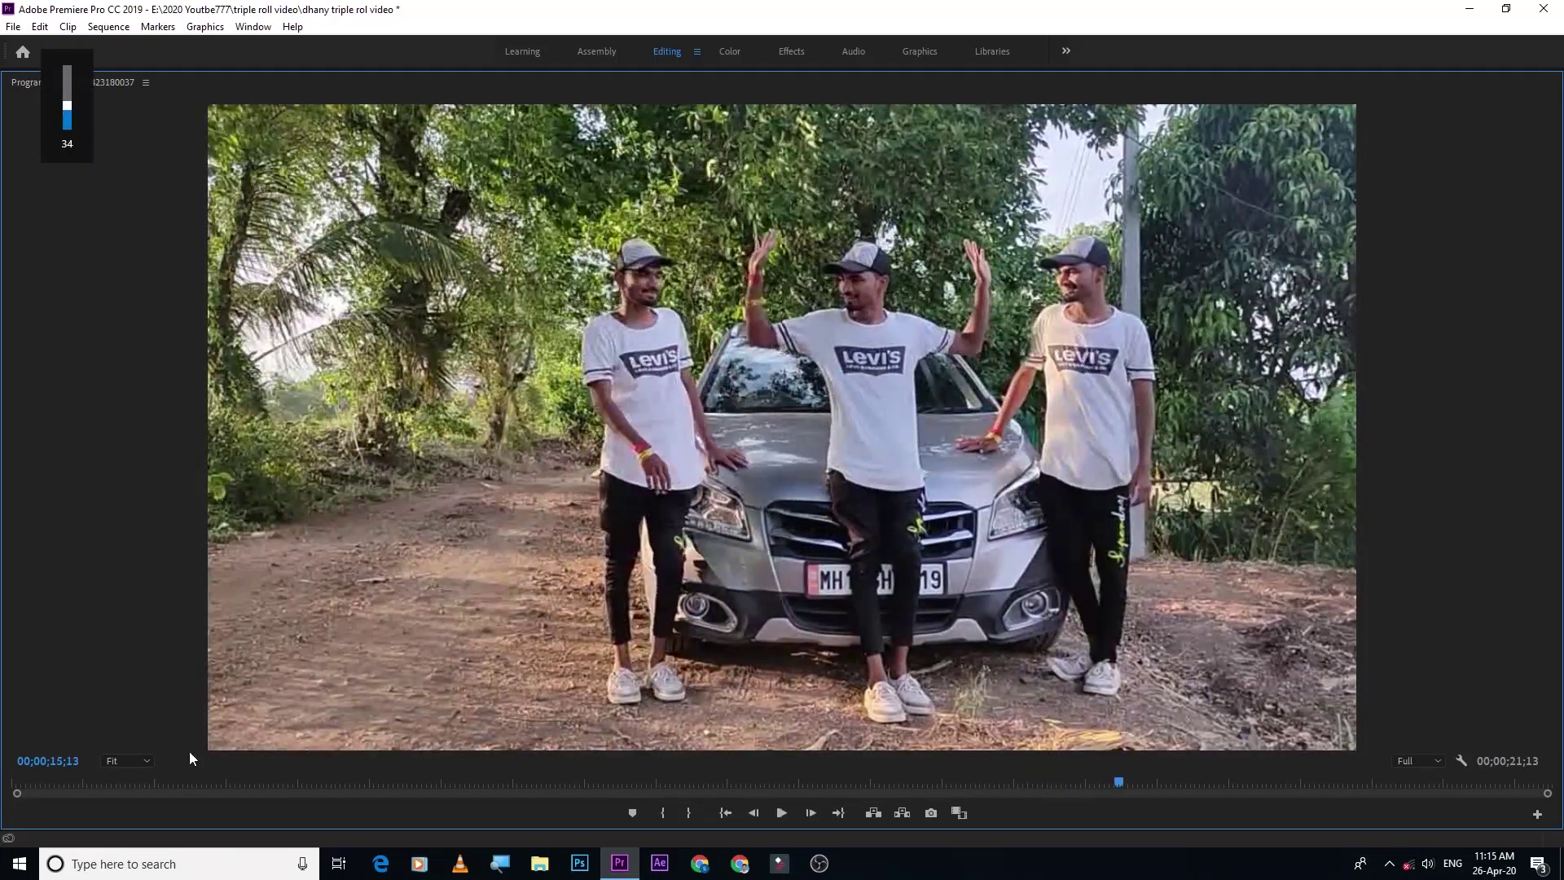
Replay the sequence from the start, restore the editing layout, and save the project
{"action": "left_click_drag", "start_coordinate": [154, 787], "coordinate": [16, 787]}
{"action": "key", "text": "space"}
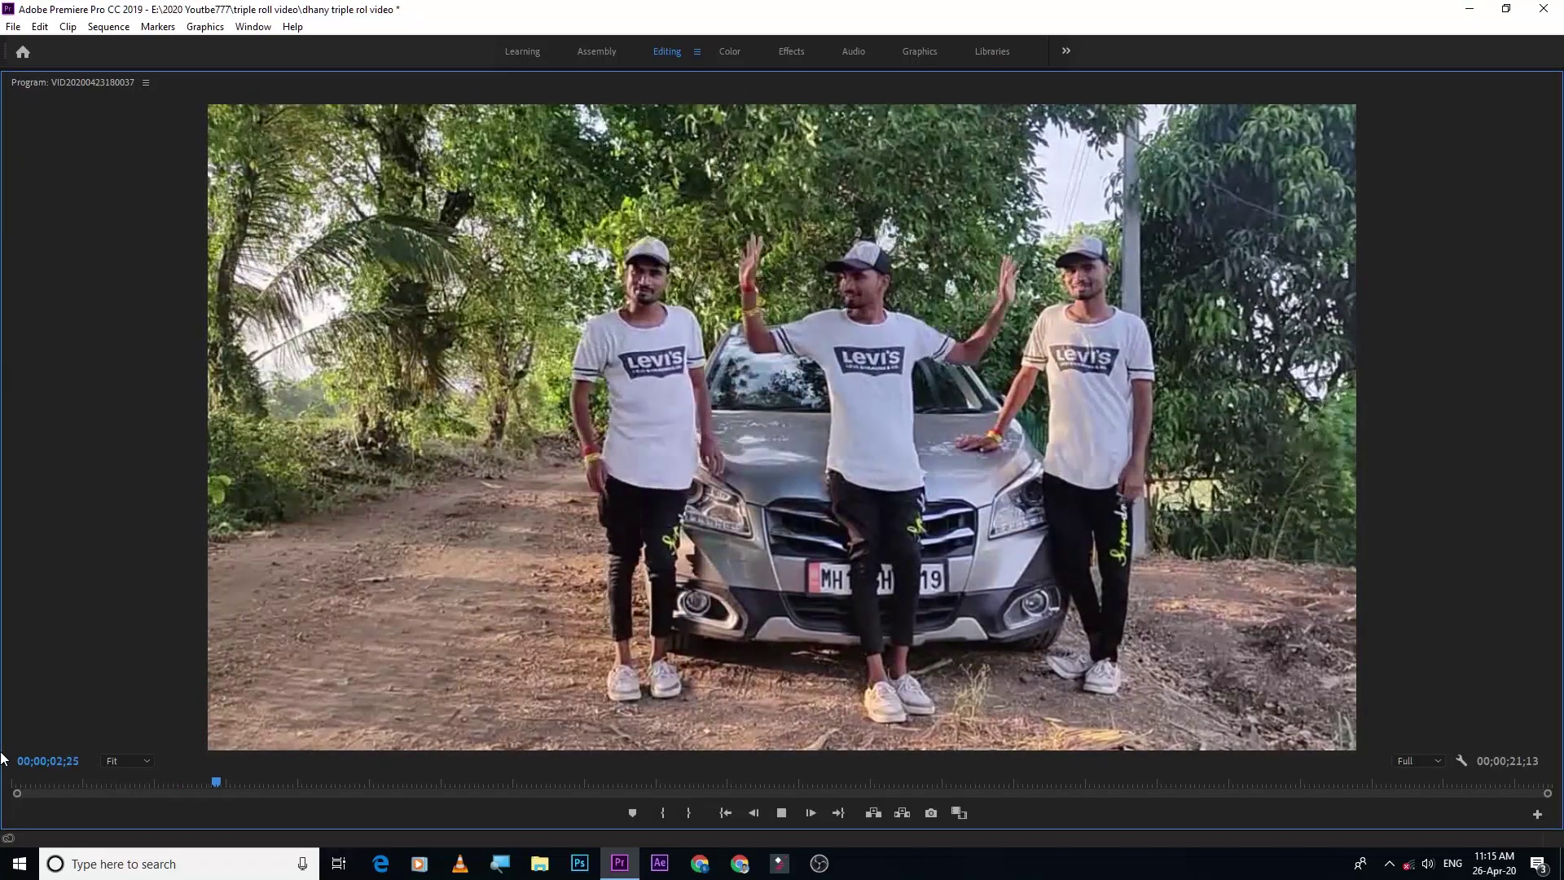
{"action": "key", "text": "space"}
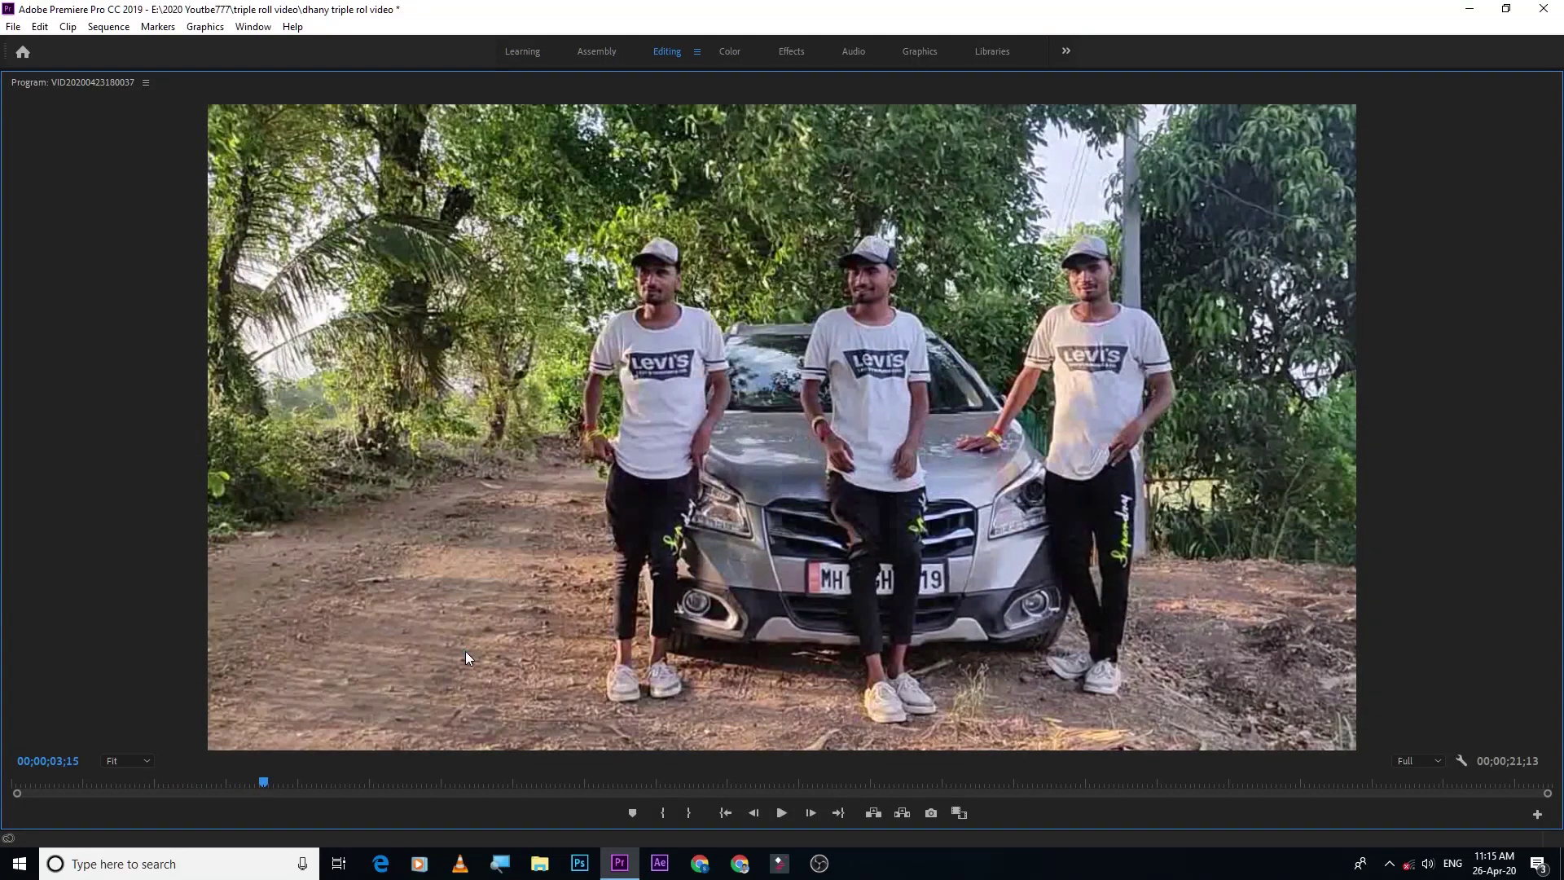
{"action": "key", "text": "grave"}
{"action": "left_click", "coordinate": [801, 549]}
{"action": "key", "text": "ctrl+s"}
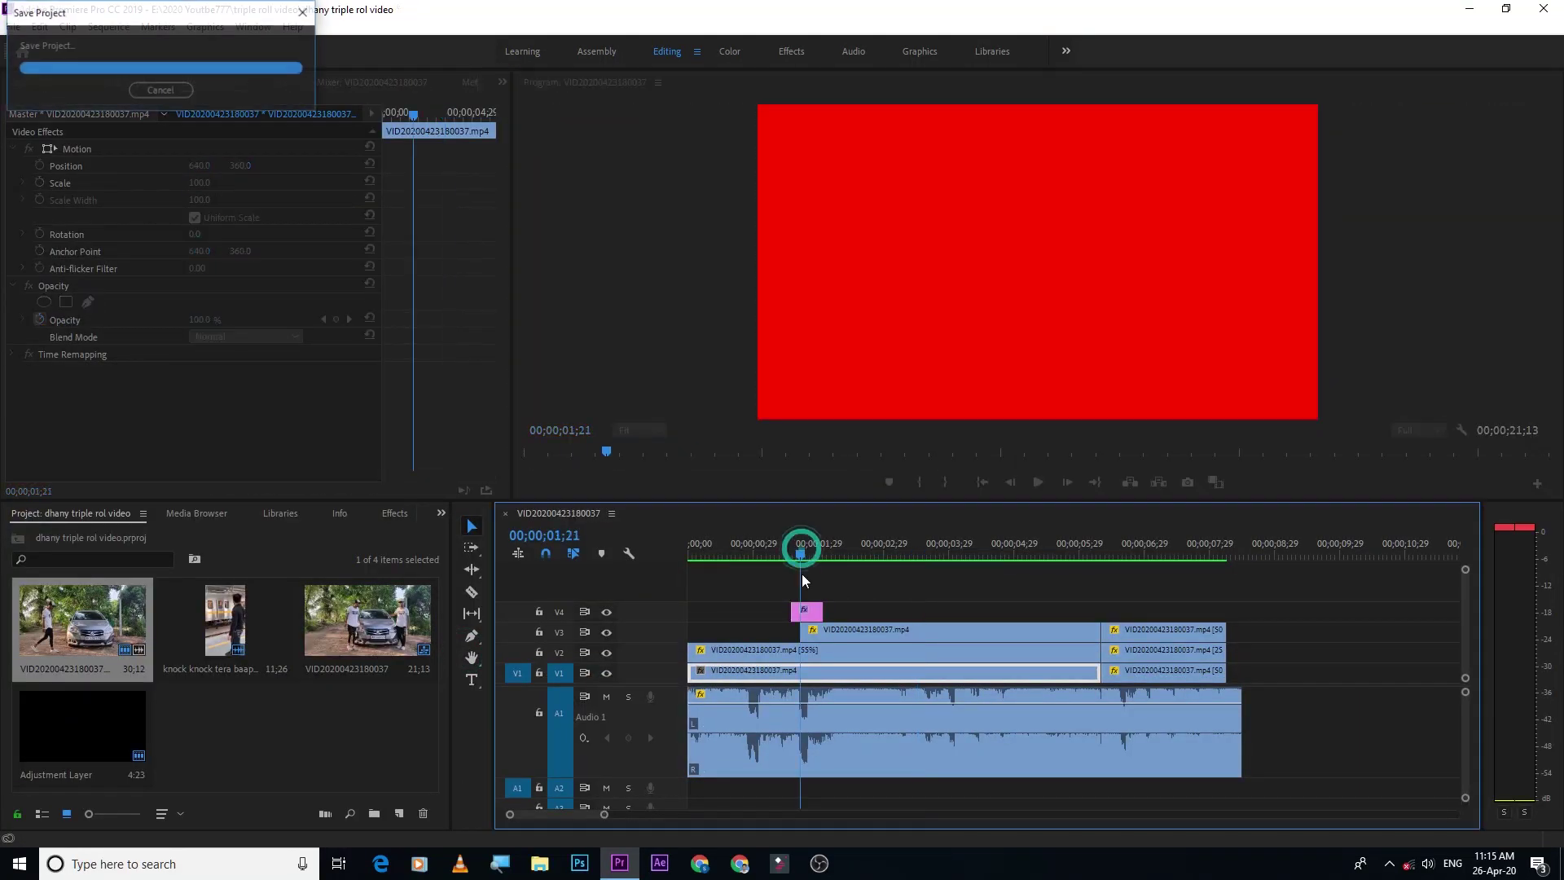
Zoom the timeline in on the second clone section, parking the playhead at 12;11
{"action": "key", "text": "minus"}
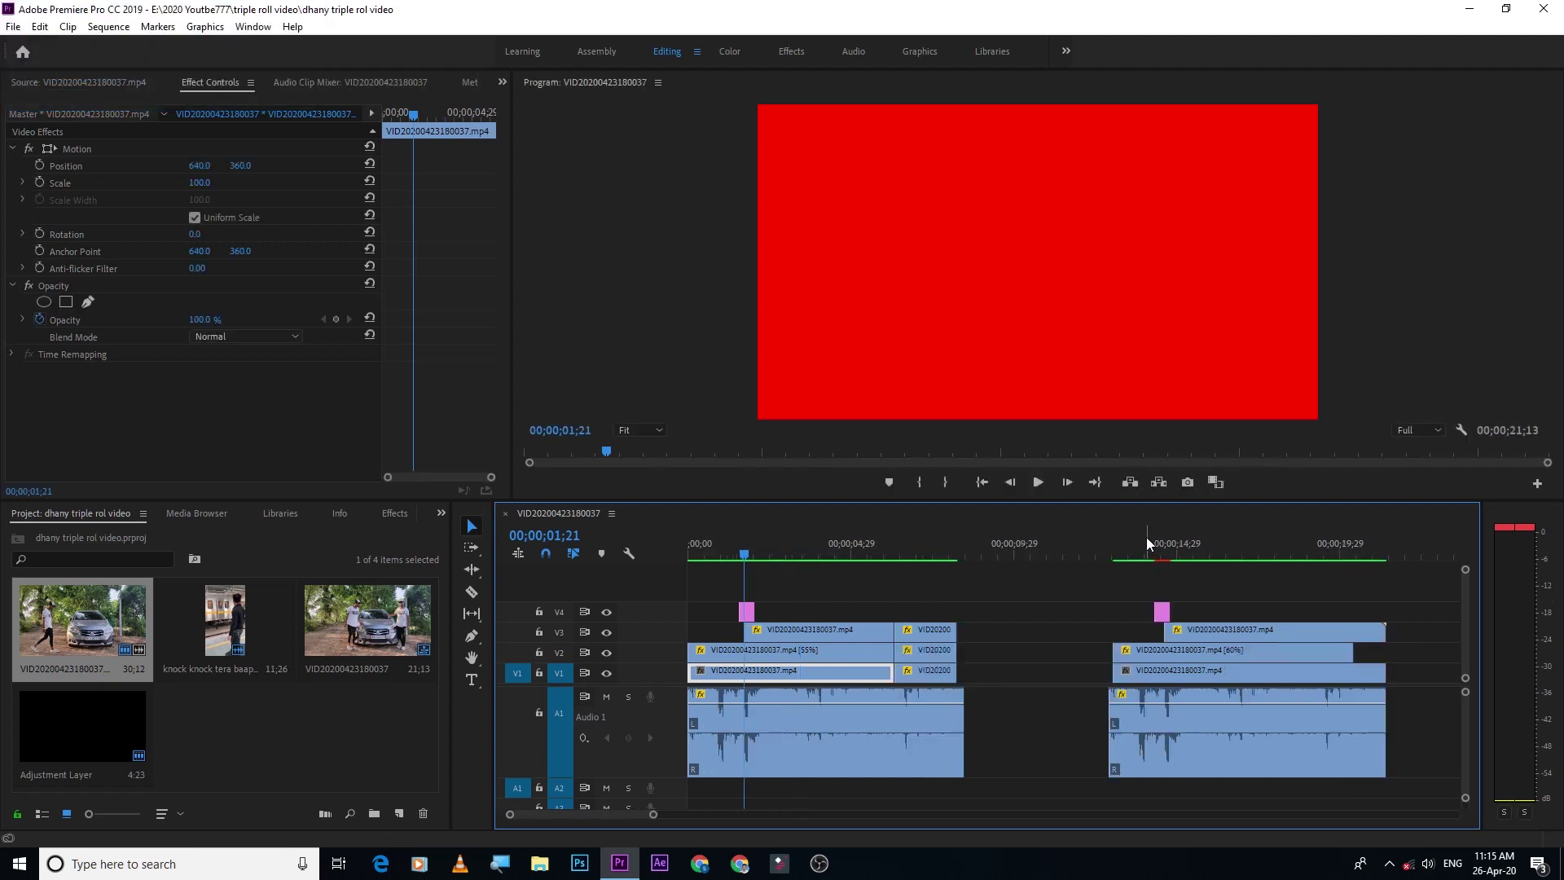
{"action": "left_click", "coordinate": [1148, 544]}
{"action": "key", "text": "equal"}
{"action": "key", "text": "minus"}
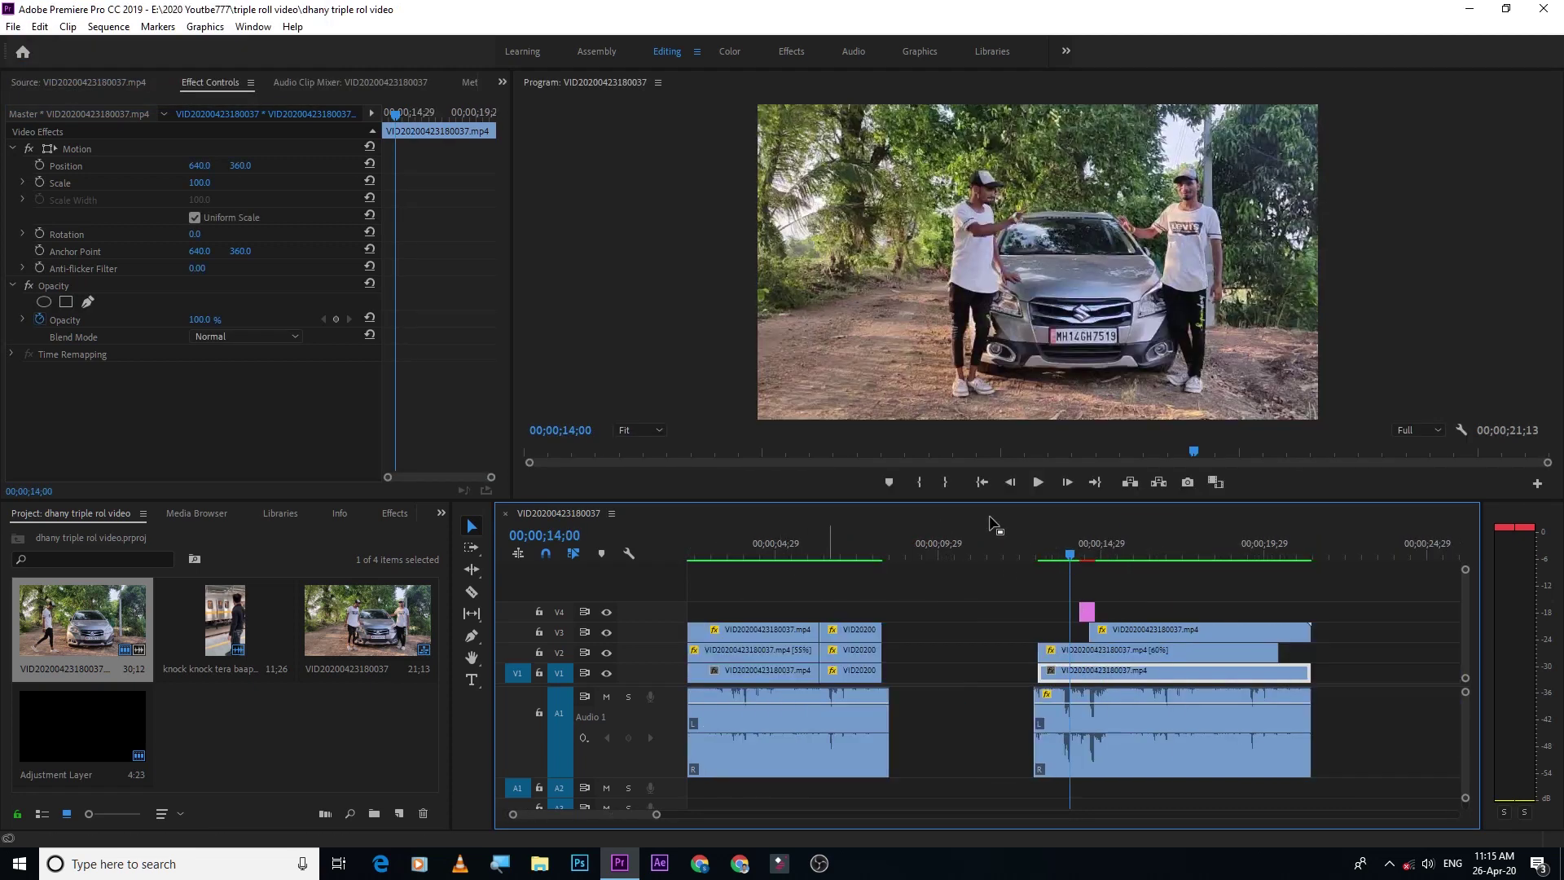
{"action": "left_click", "coordinate": [1020, 544]}
{"action": "key", "text": "equal"}
Play the sequence full-frame in the Program Monitor, stopping at 06;18
{"action": "left_click", "coordinate": [1091, 394]}
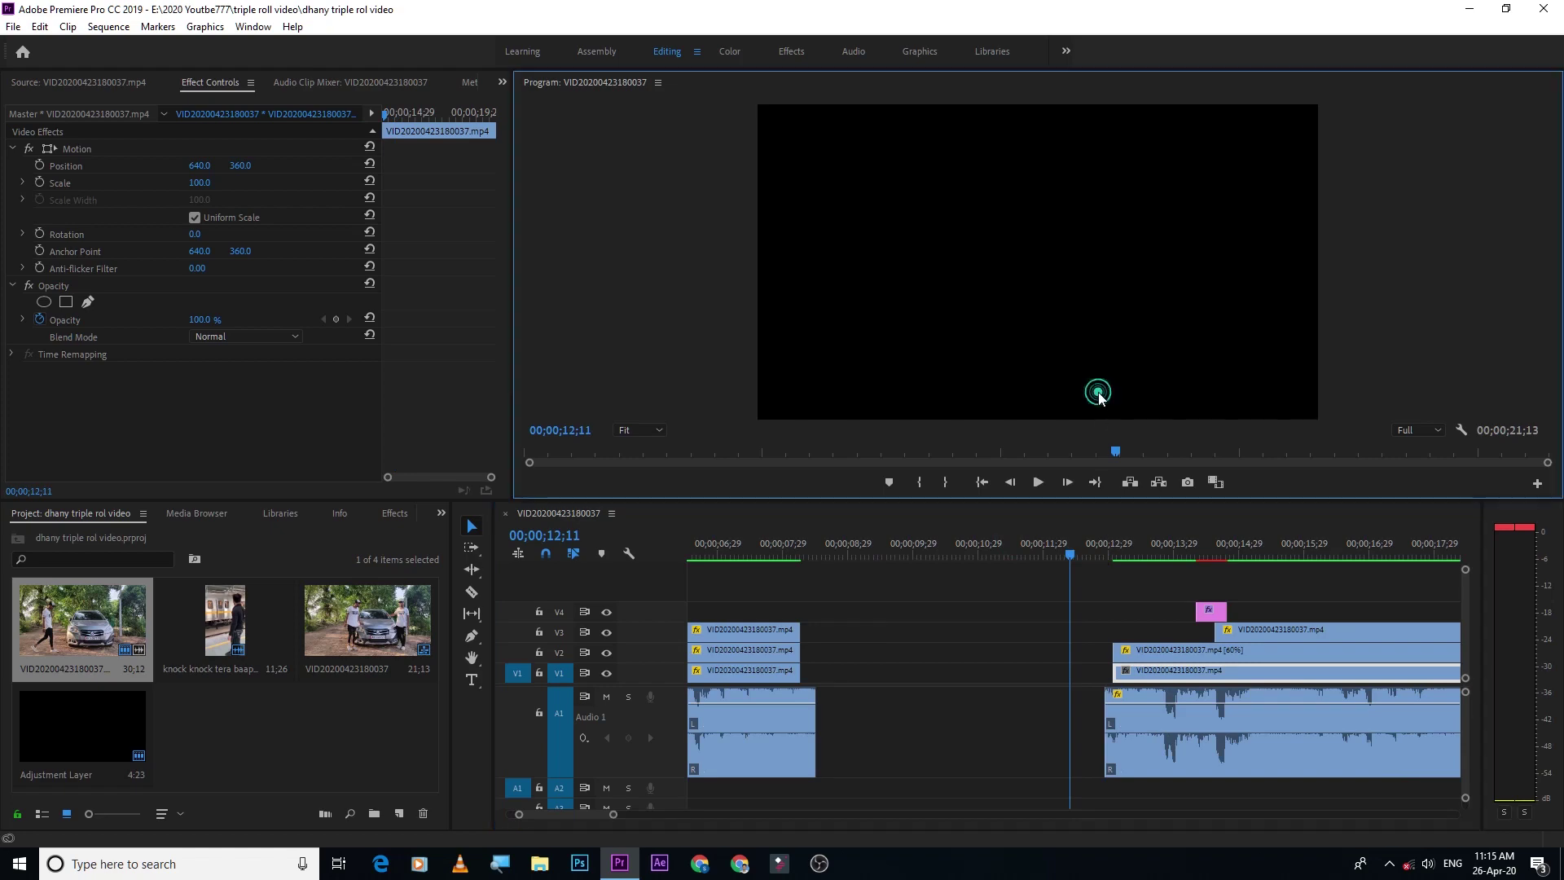
{"action": "key", "text": "grave"}
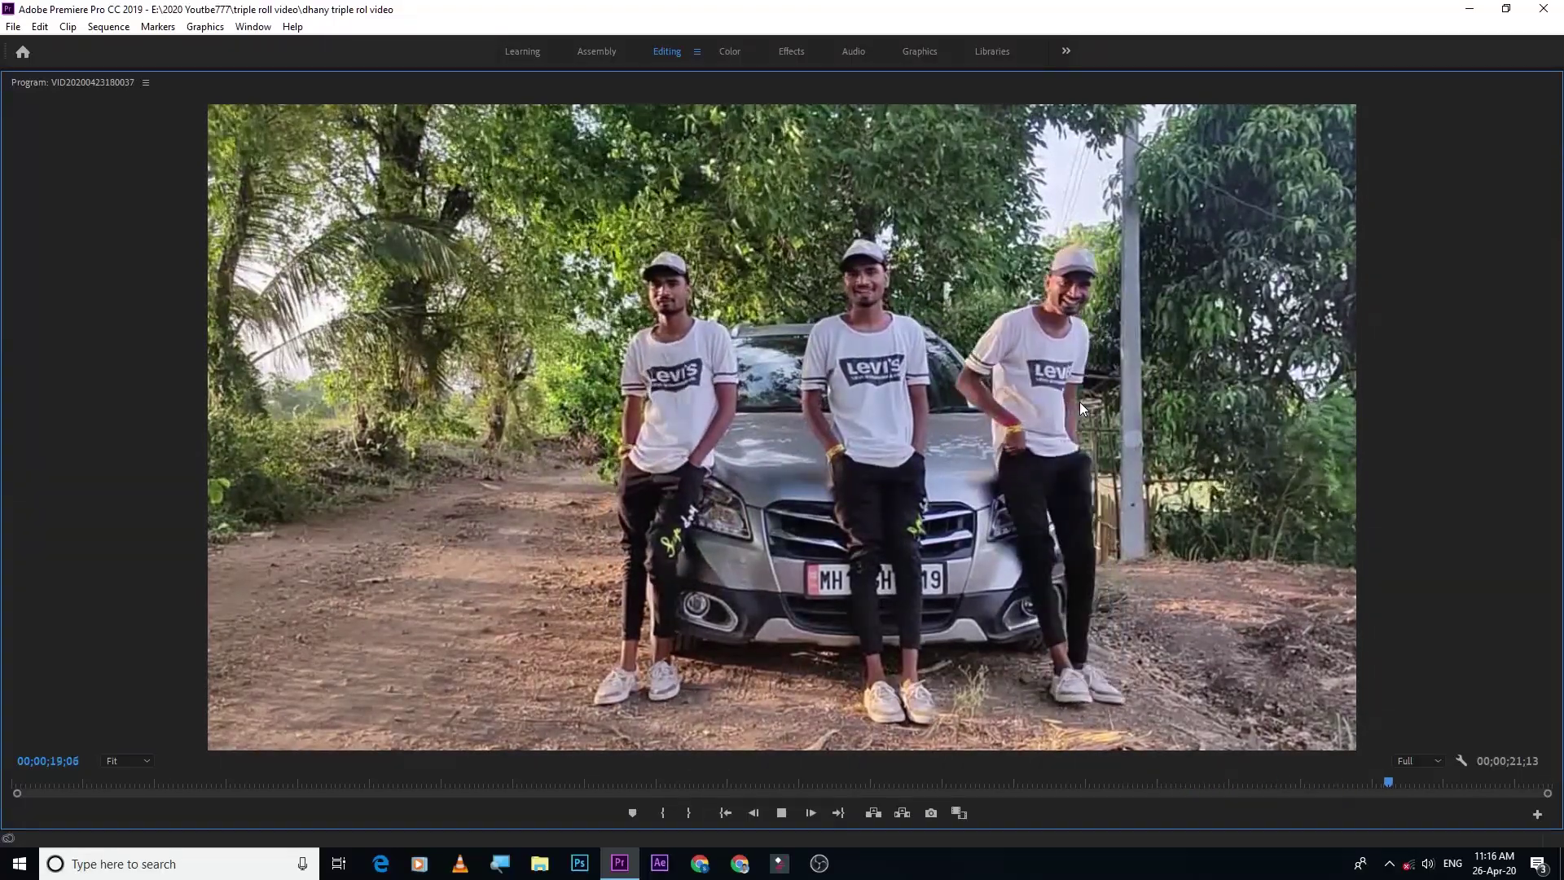
{"action": "key", "text": "space"}
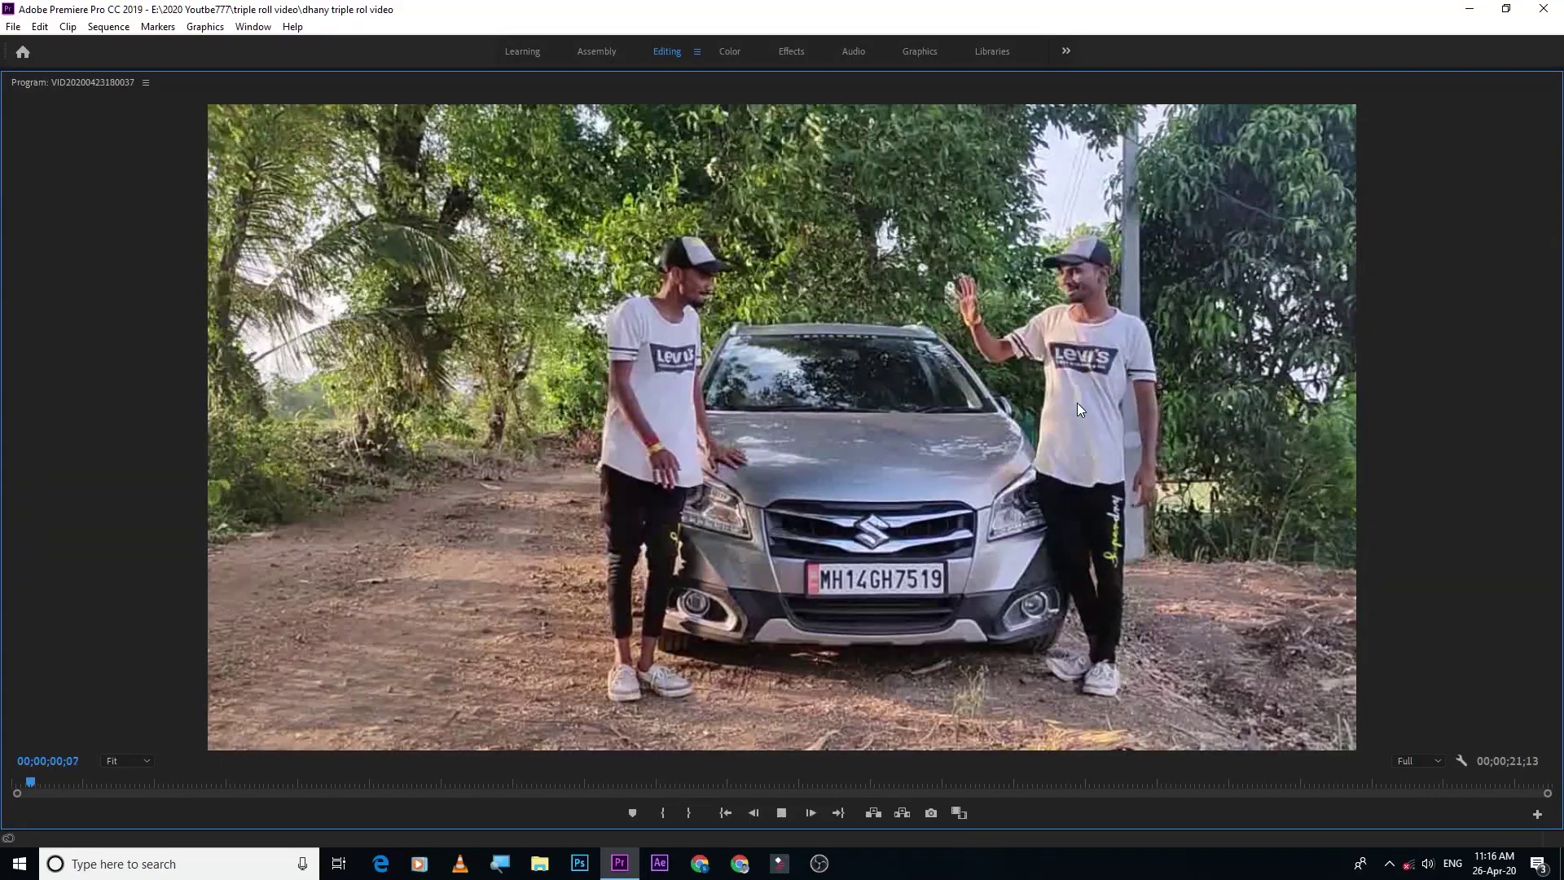
{"action": "key", "text": "grave"}
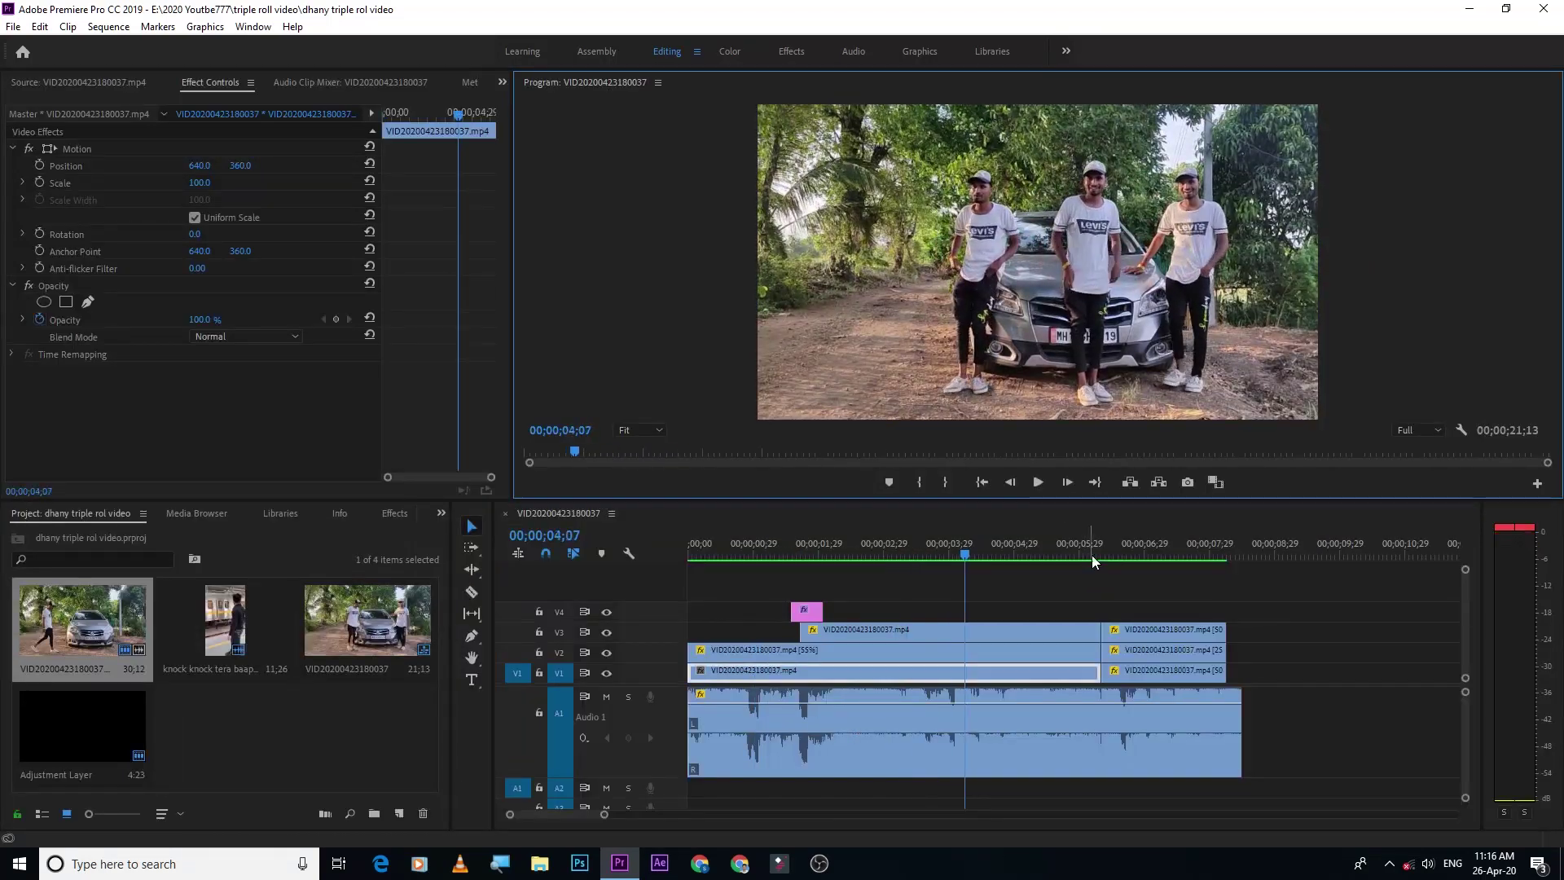
{"action": "left_click", "coordinate": [1119, 541]}
Trim the V3 clone clip and audio clip ends so they finish together near 18;27
{"action": "key", "text": "minus"}
{"action": "key", "text": "minus"}
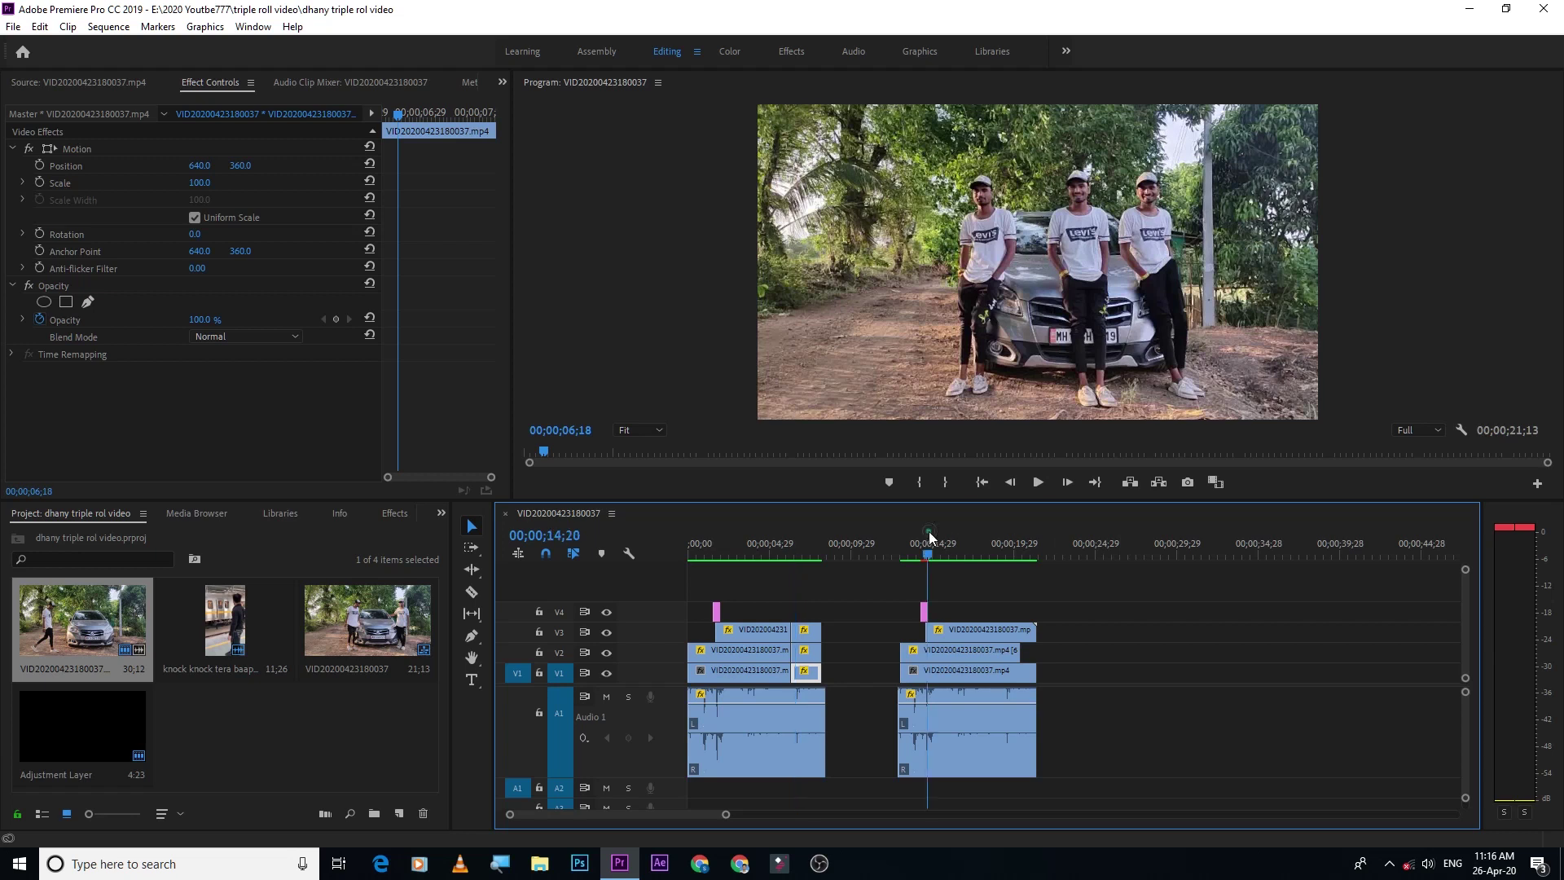
{"action": "key", "text": "equal"}
{"action": "left_click", "coordinate": [1205, 542]}
{"action": "mouse_move", "coordinate": [1273, 629]}
{"action": "left_mouse_down"}
{"action": "mouse_move", "coordinate": [1258, 630]}
{"action": "mouse_move", "coordinate": [1257, 697]}
{"action": "left_mouse_up"}
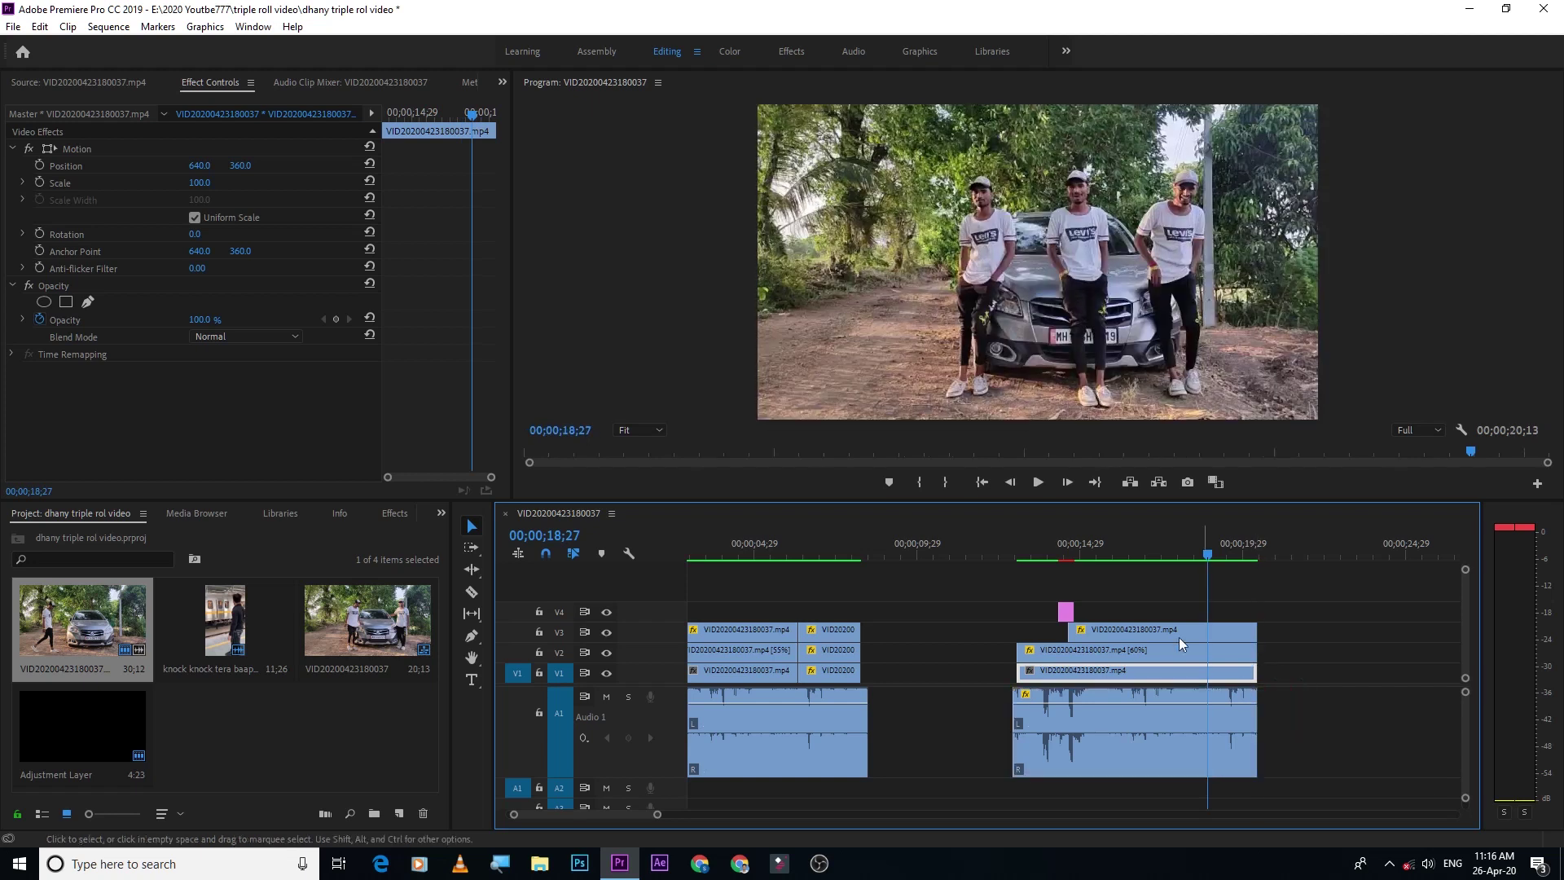
{"action": "left_click", "coordinate": [1002, 542]}
Replay the trimmed clone section full-frame, then return to the editing layout
{"action": "left_click", "coordinate": [1002, 364]}
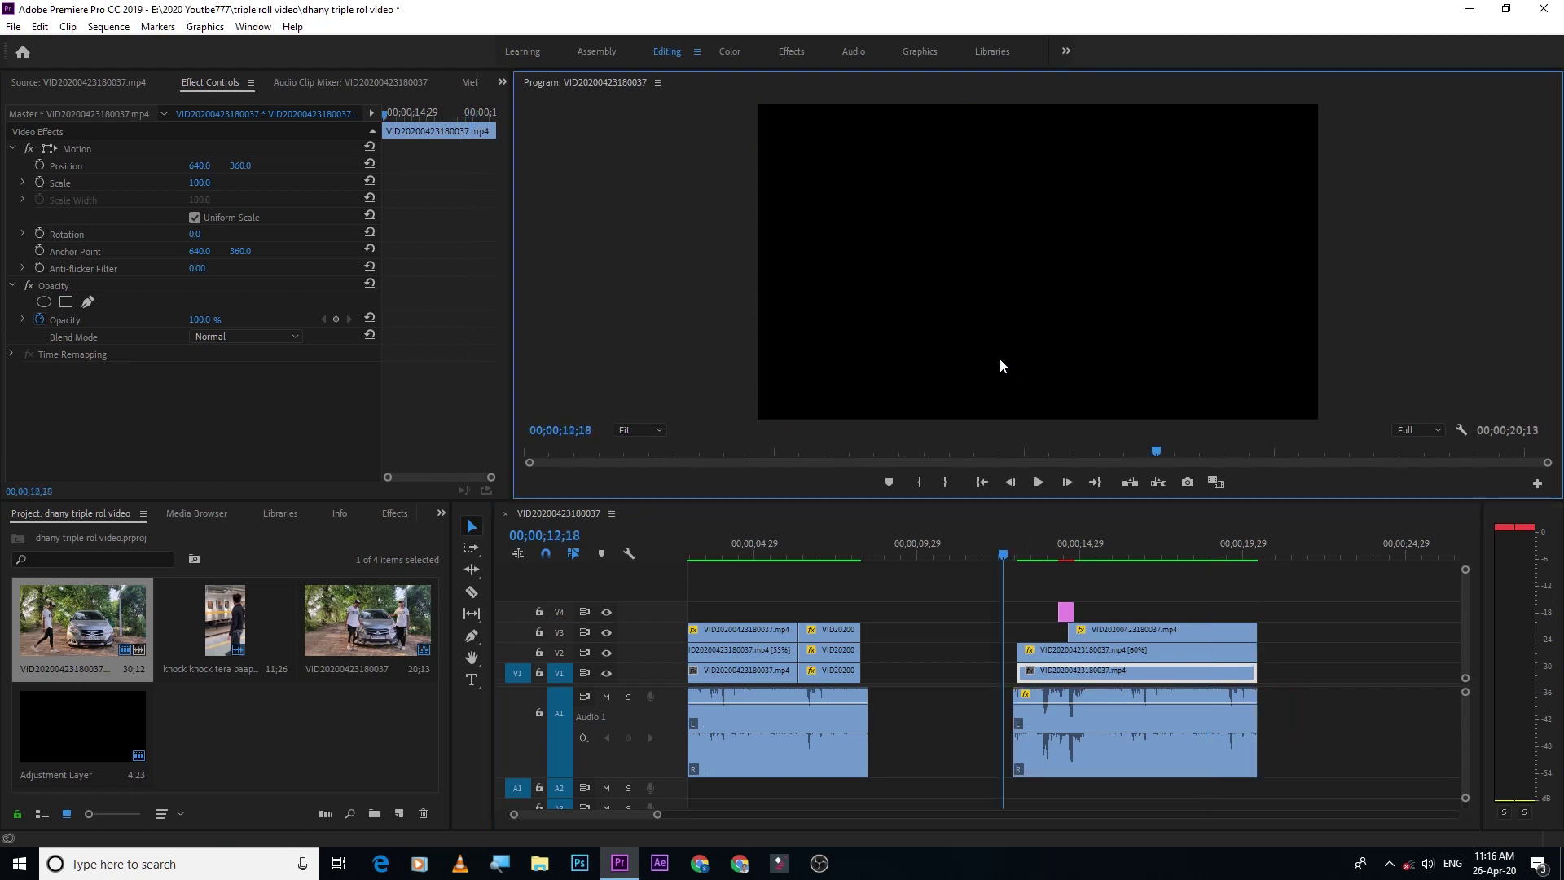
{"action": "key", "text": "grave"}
{"action": "key", "text": "space"}
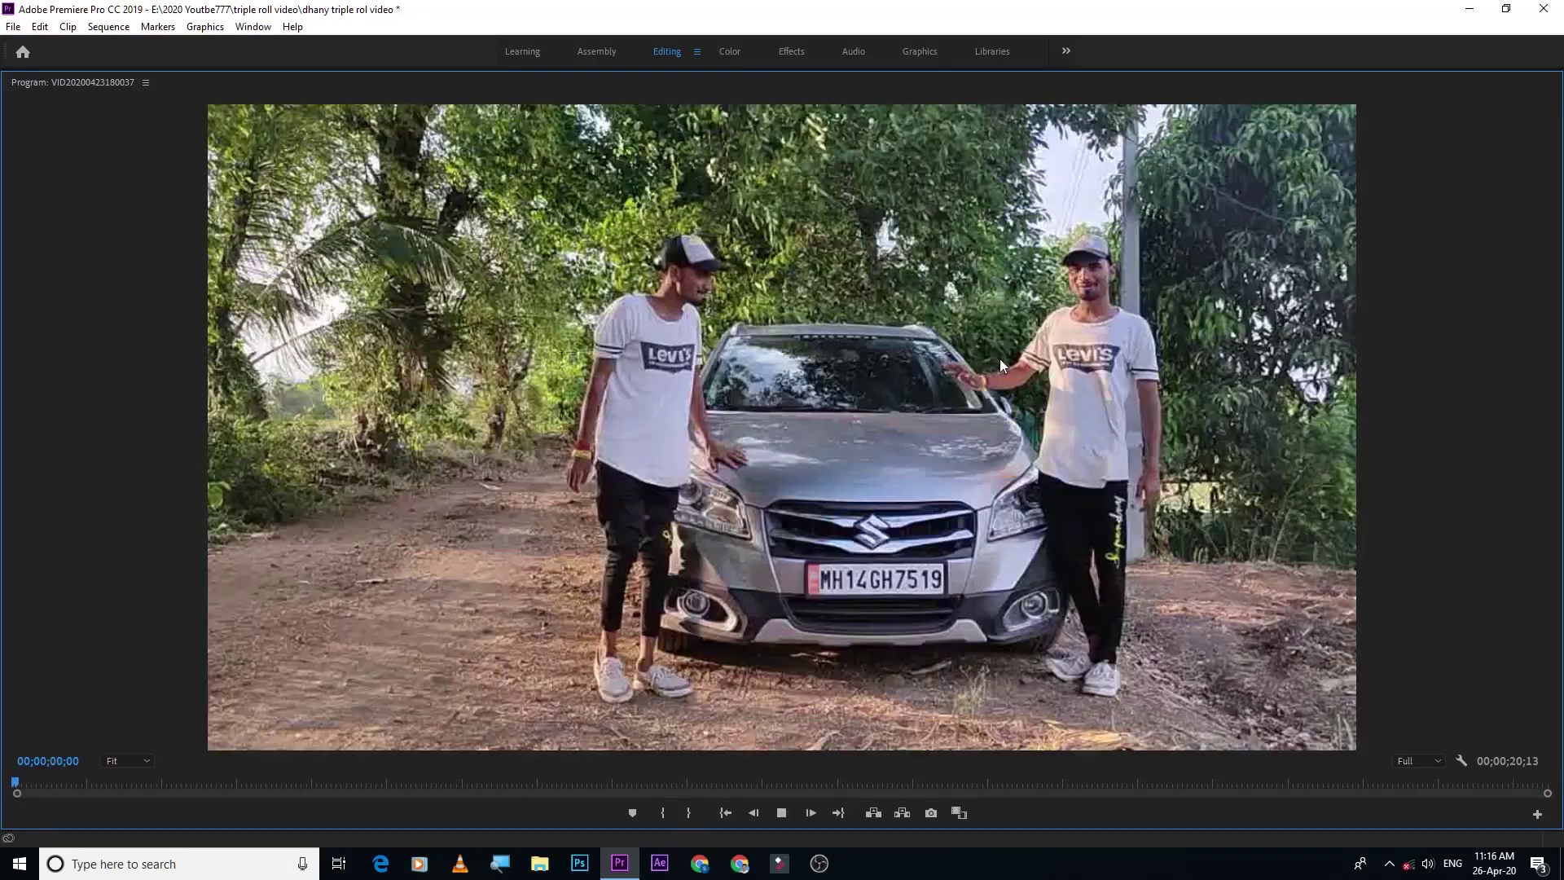
{"action": "key", "text": "space"}
{"action": "key", "text": "grave"}
Set In at 12;25 and Out at the sequence end 20;13, then start File > Export
{"action": "scroll", "coordinate": [1102, 544], "scroll_direction": "down", "scroll_amount": 3}
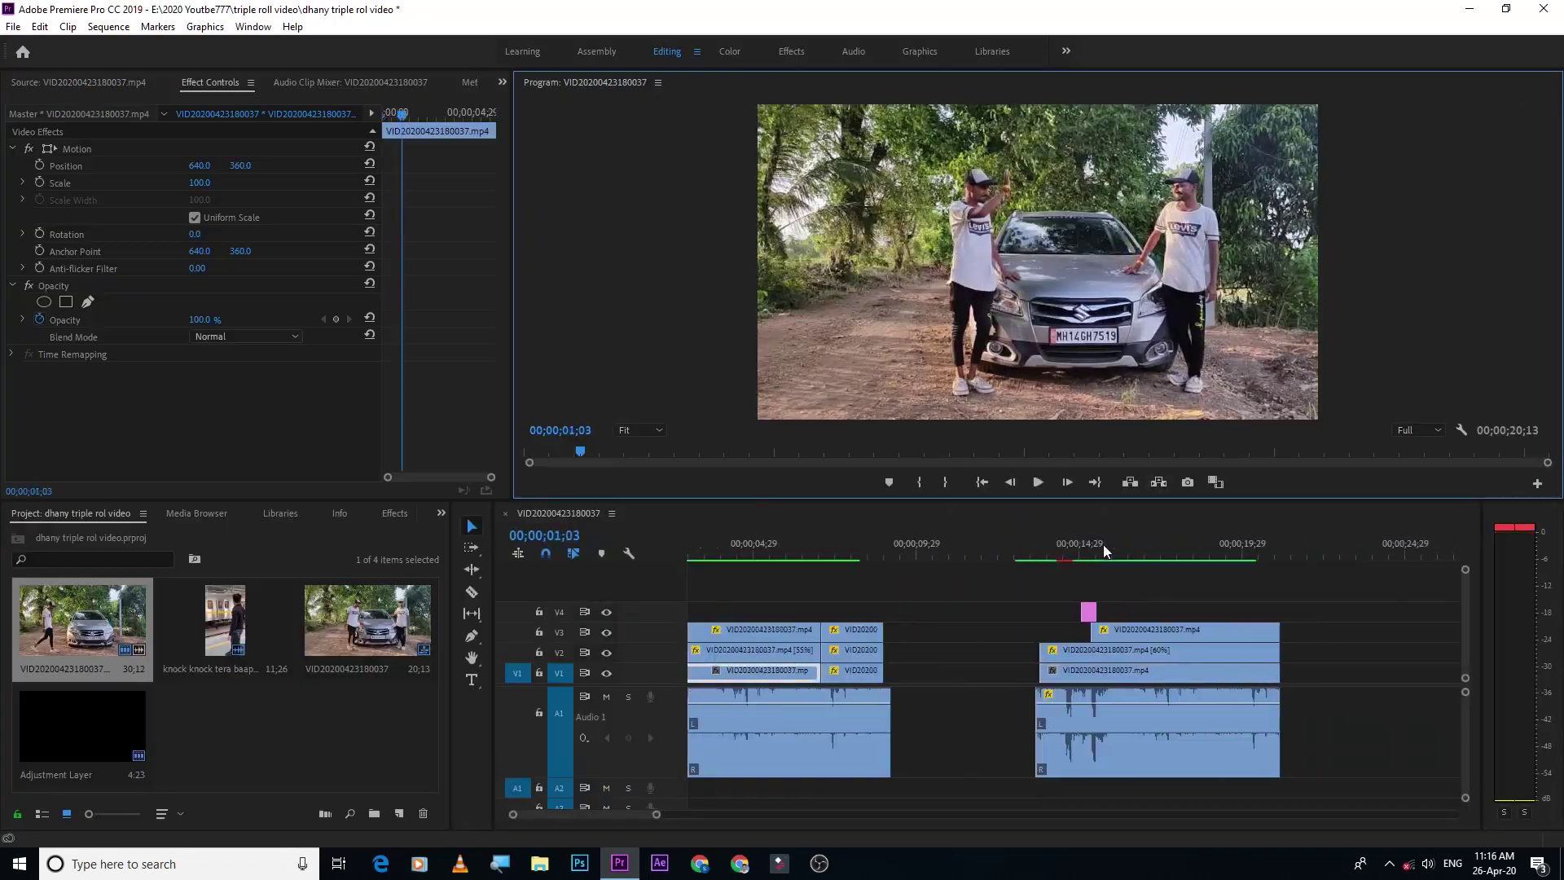
{"action": "left_click", "coordinate": [986, 555]}
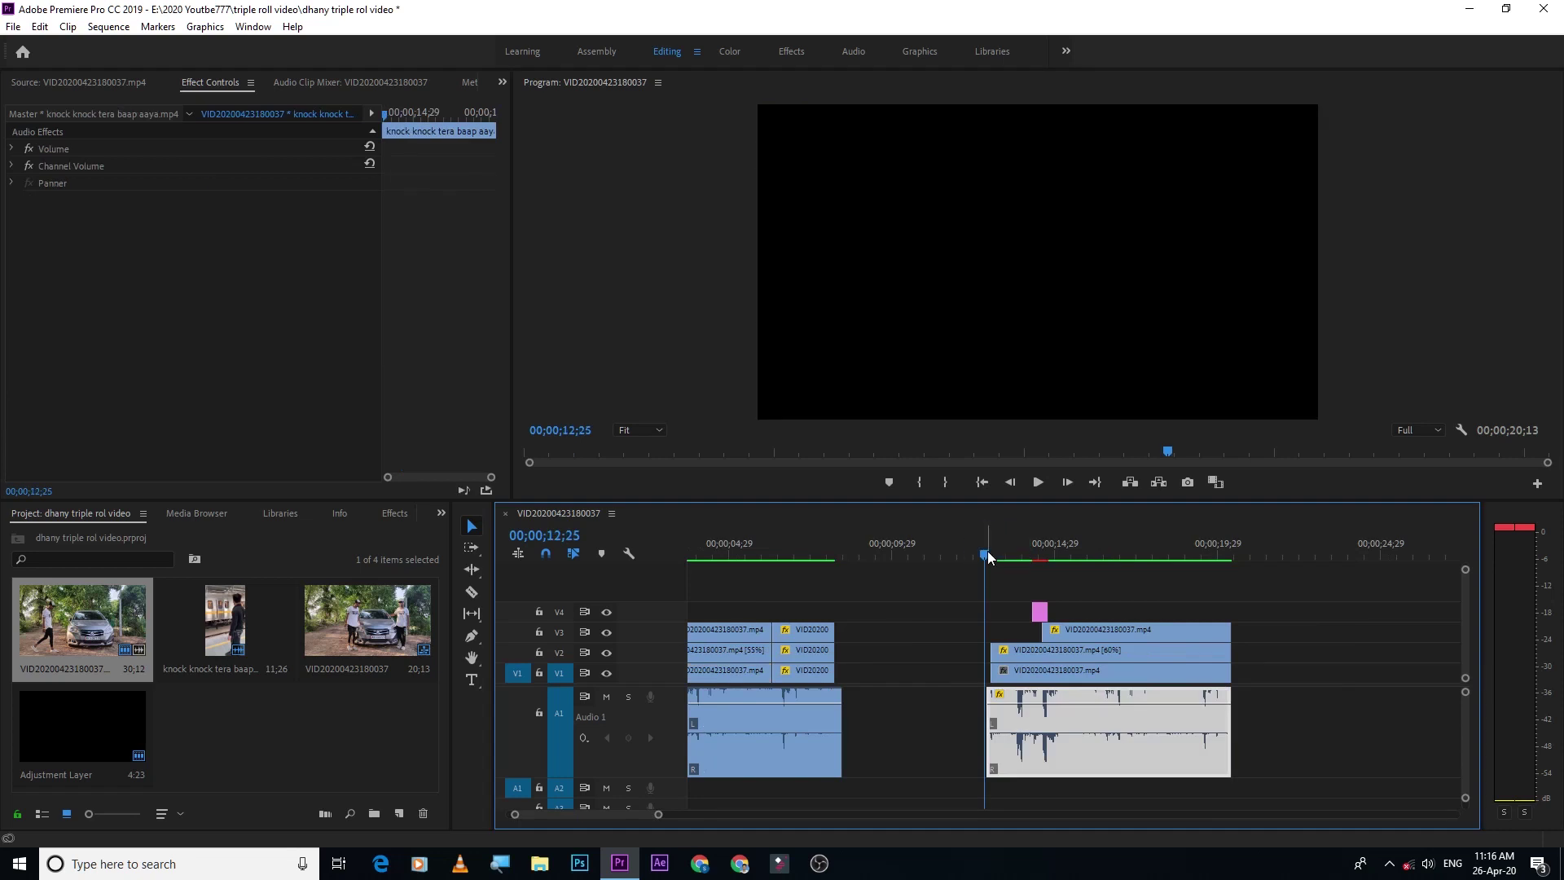
{"action": "key", "text": "i"}
{"action": "left_click_drag", "start_coordinate": [989, 556], "coordinate": [1228, 550]}
{"action": "key", "text": "o"}
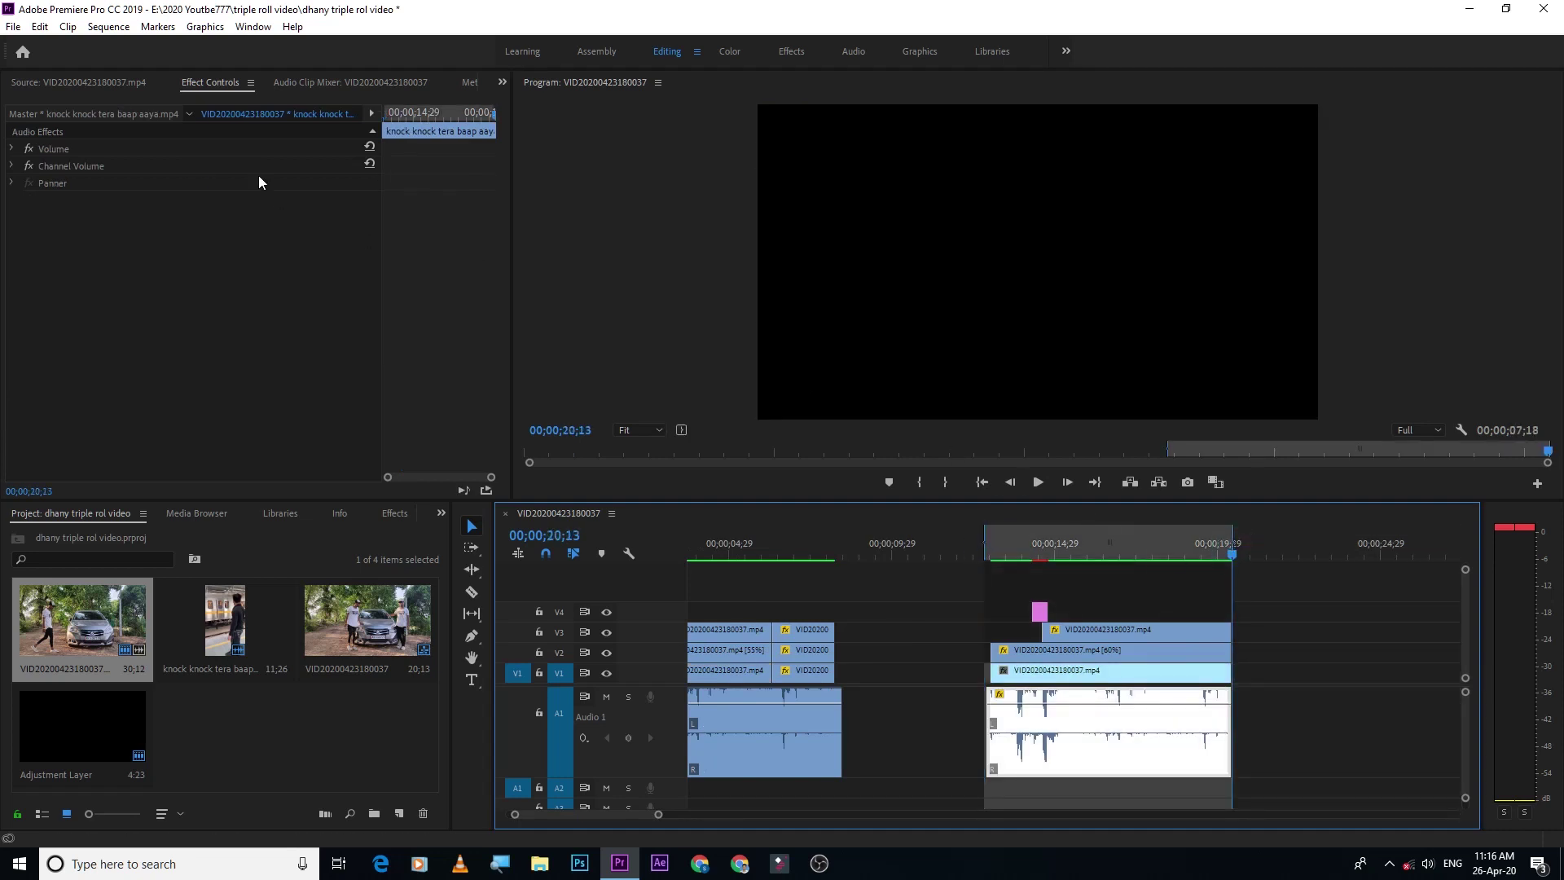
{"action": "left_click", "coordinate": [18, 27]}
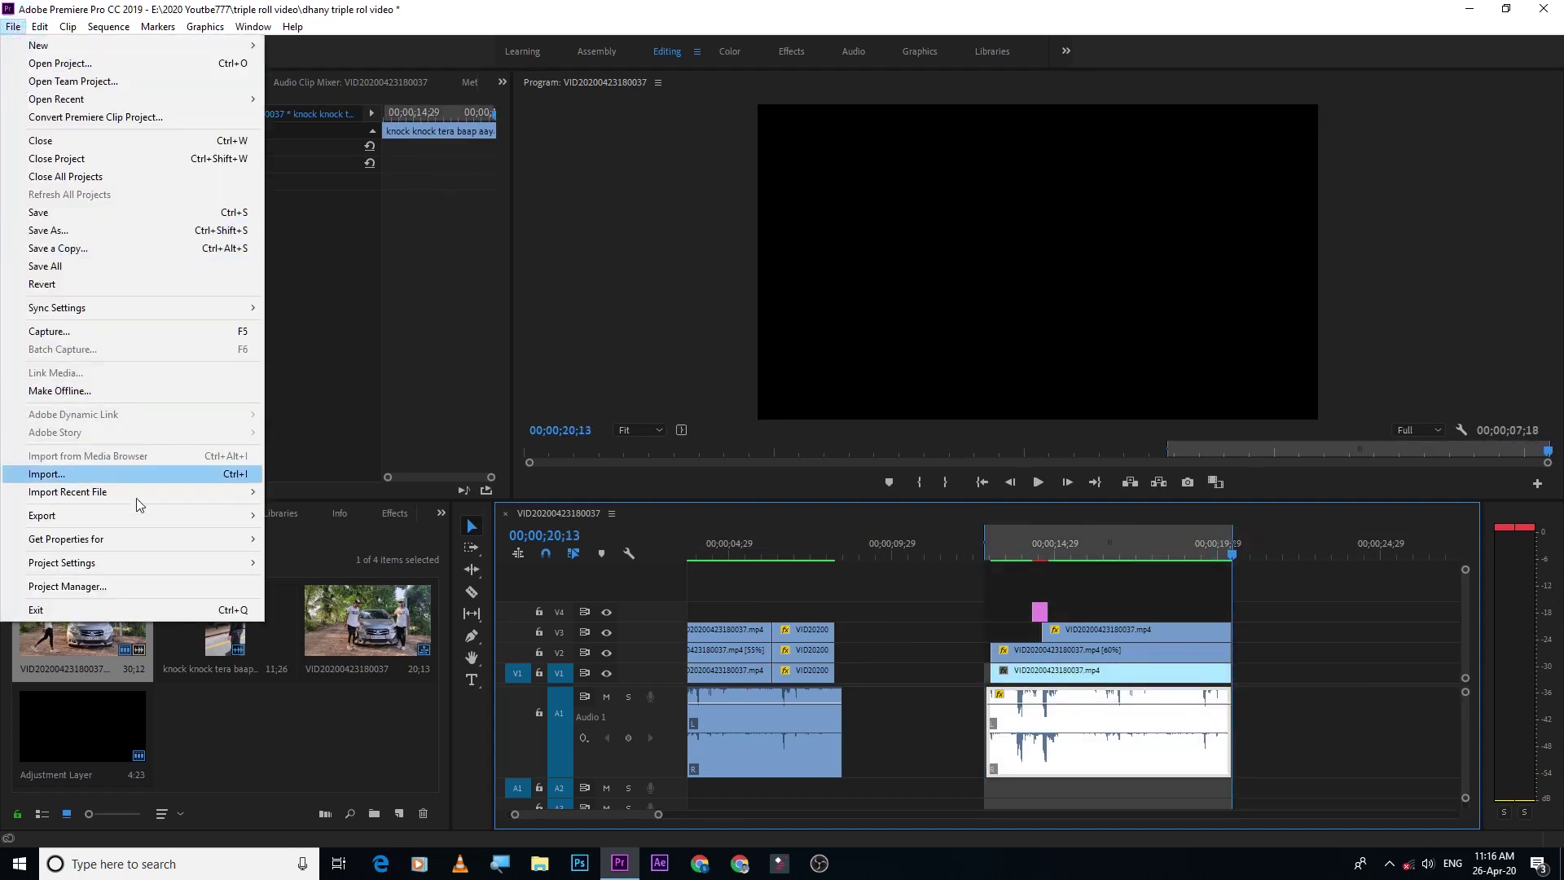
{"action": "left_click", "coordinate": [162, 512]}
Export the marked range as H.264 'tripple roll.mp4' into the triple roll video folder
{"action": "left_click", "coordinate": [313, 519]}
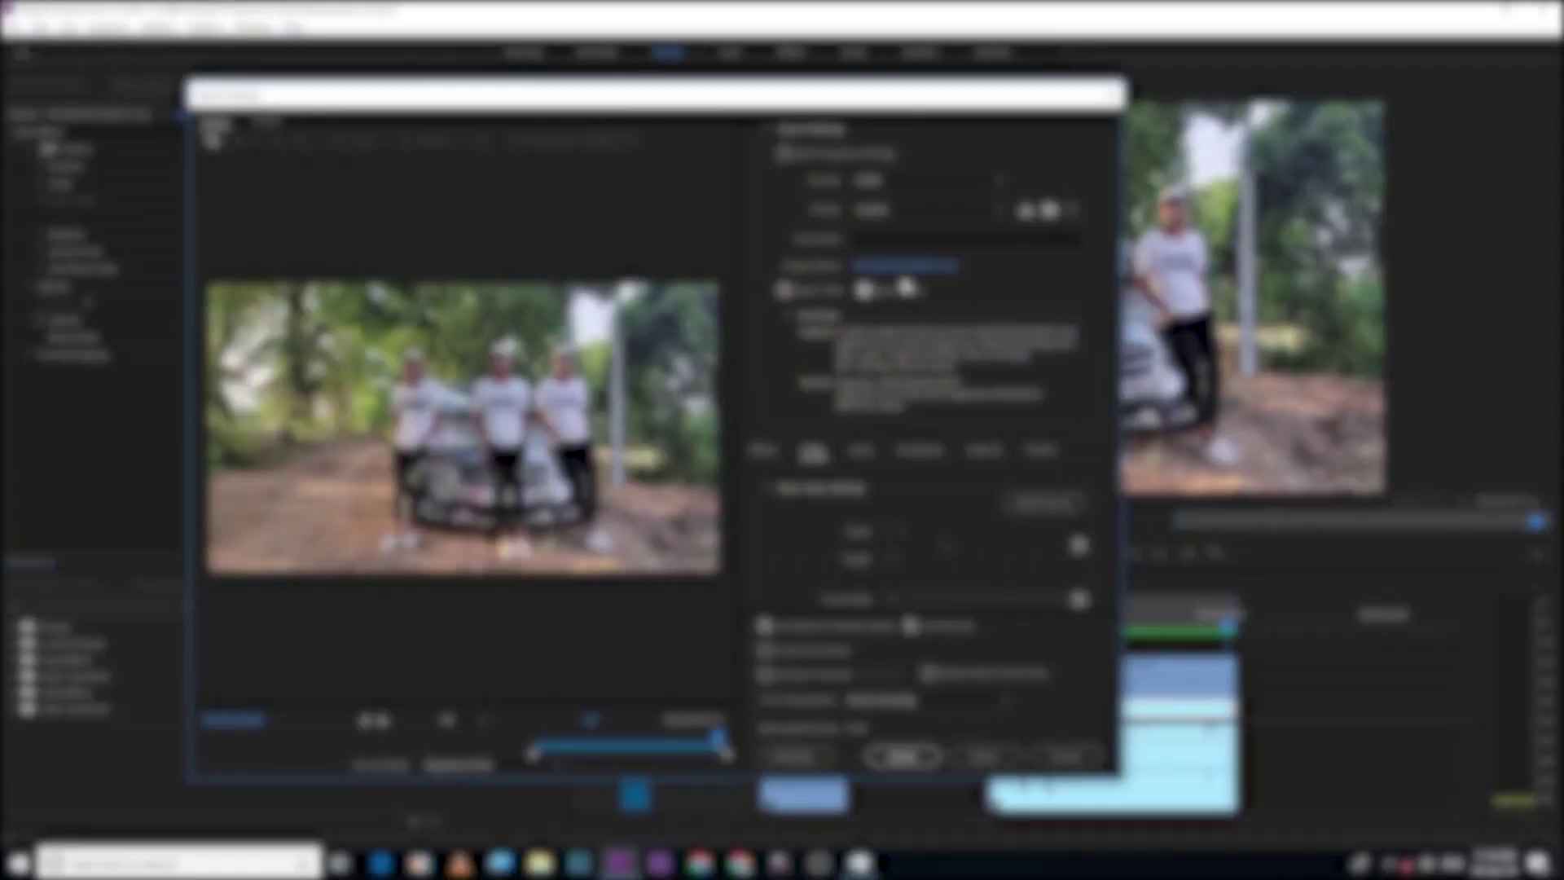
{"action": "left_click", "coordinate": [896, 270]}
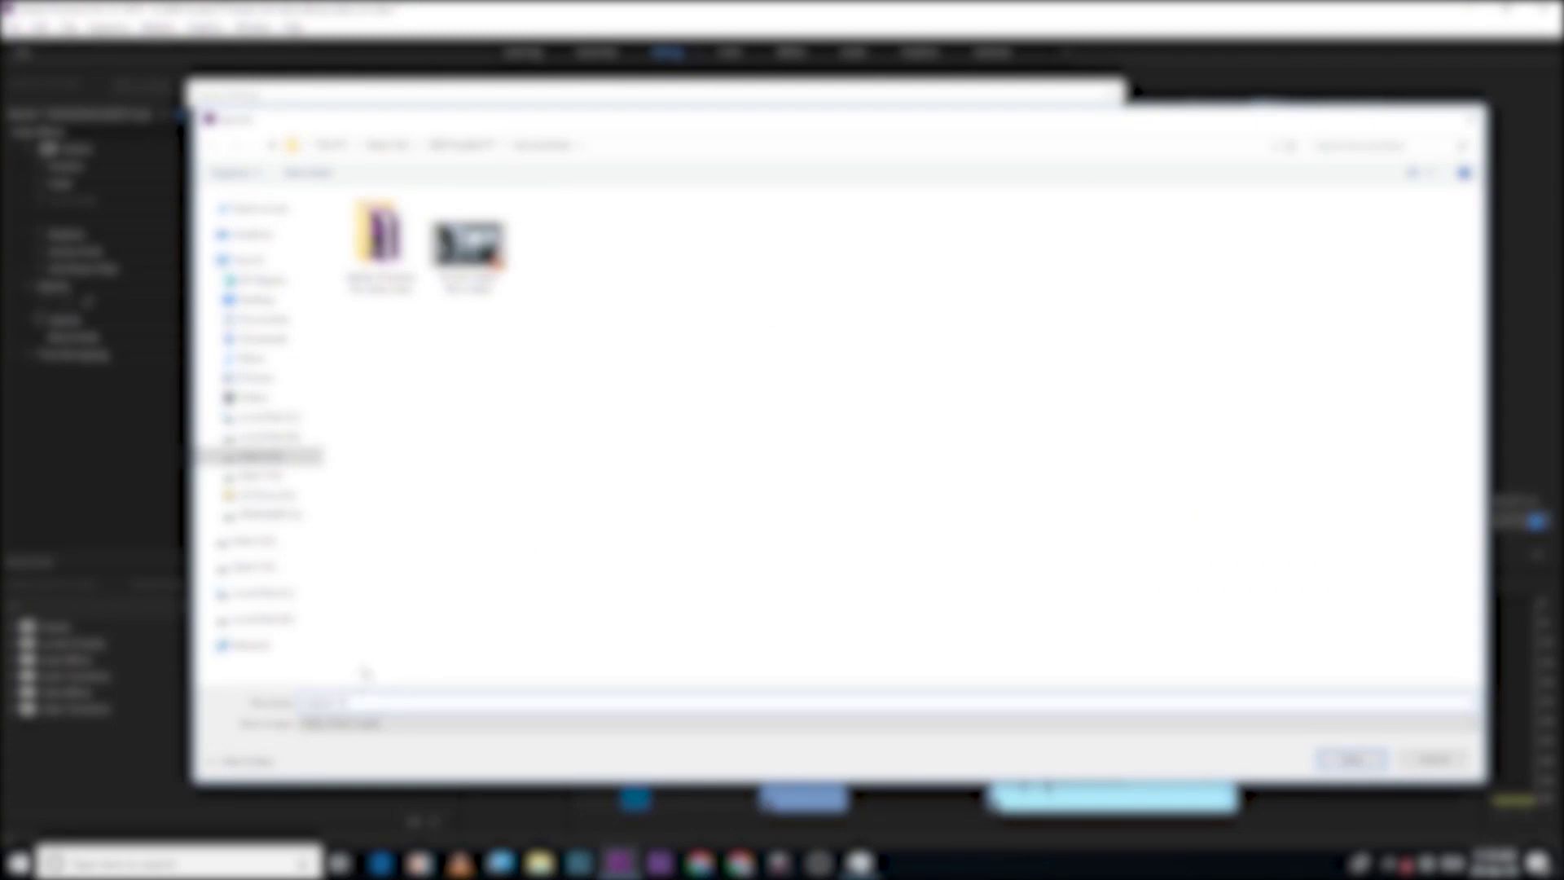
{"action": "left_click", "coordinate": [458, 144]}
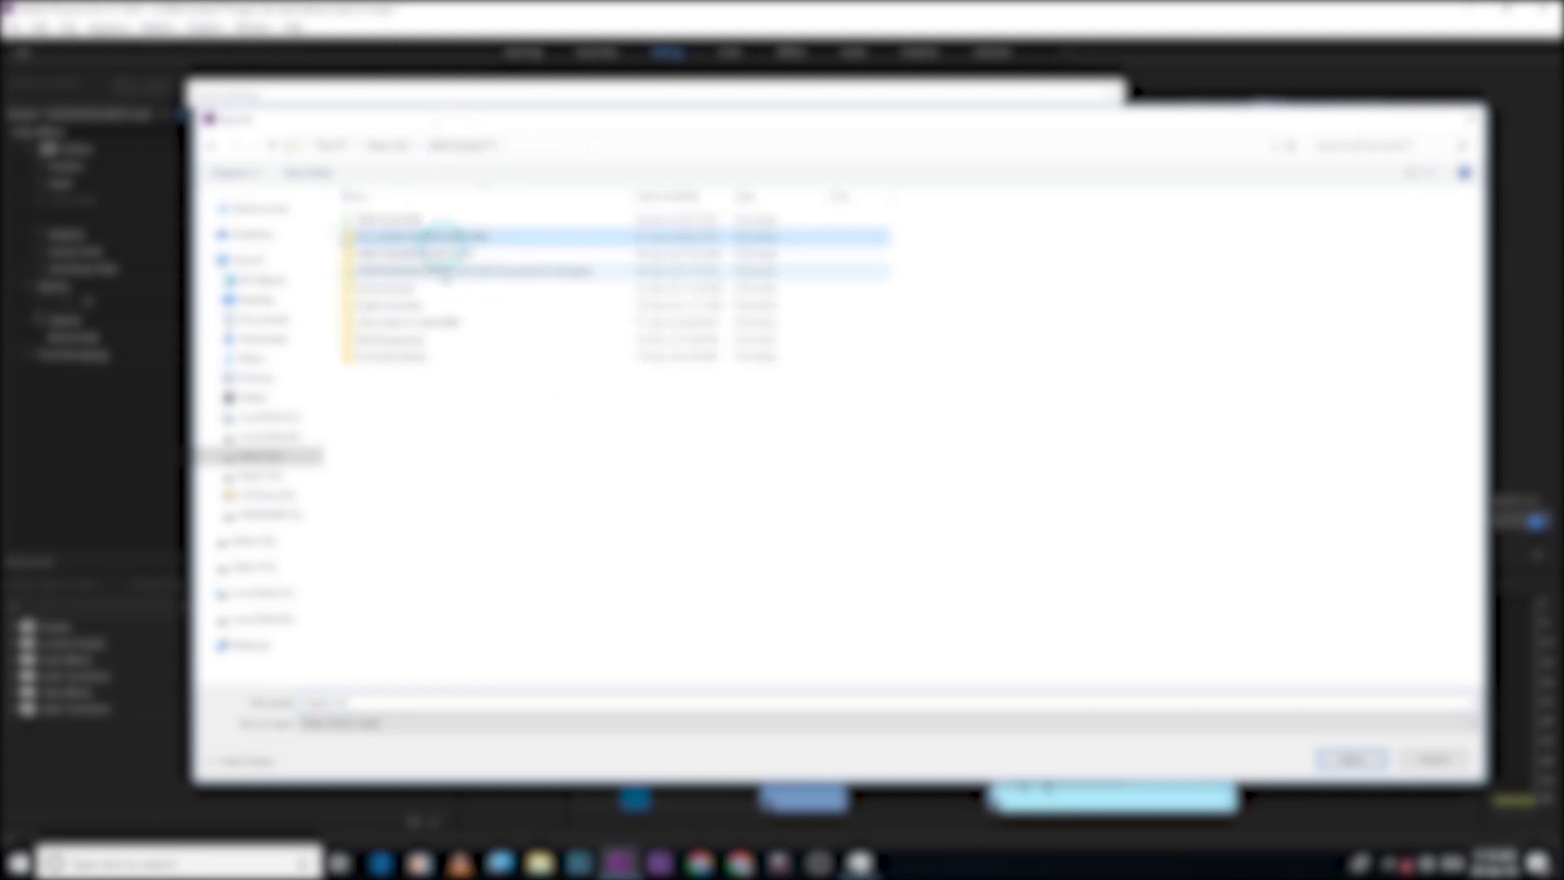
{"action": "double_click", "coordinate": [401, 305]}
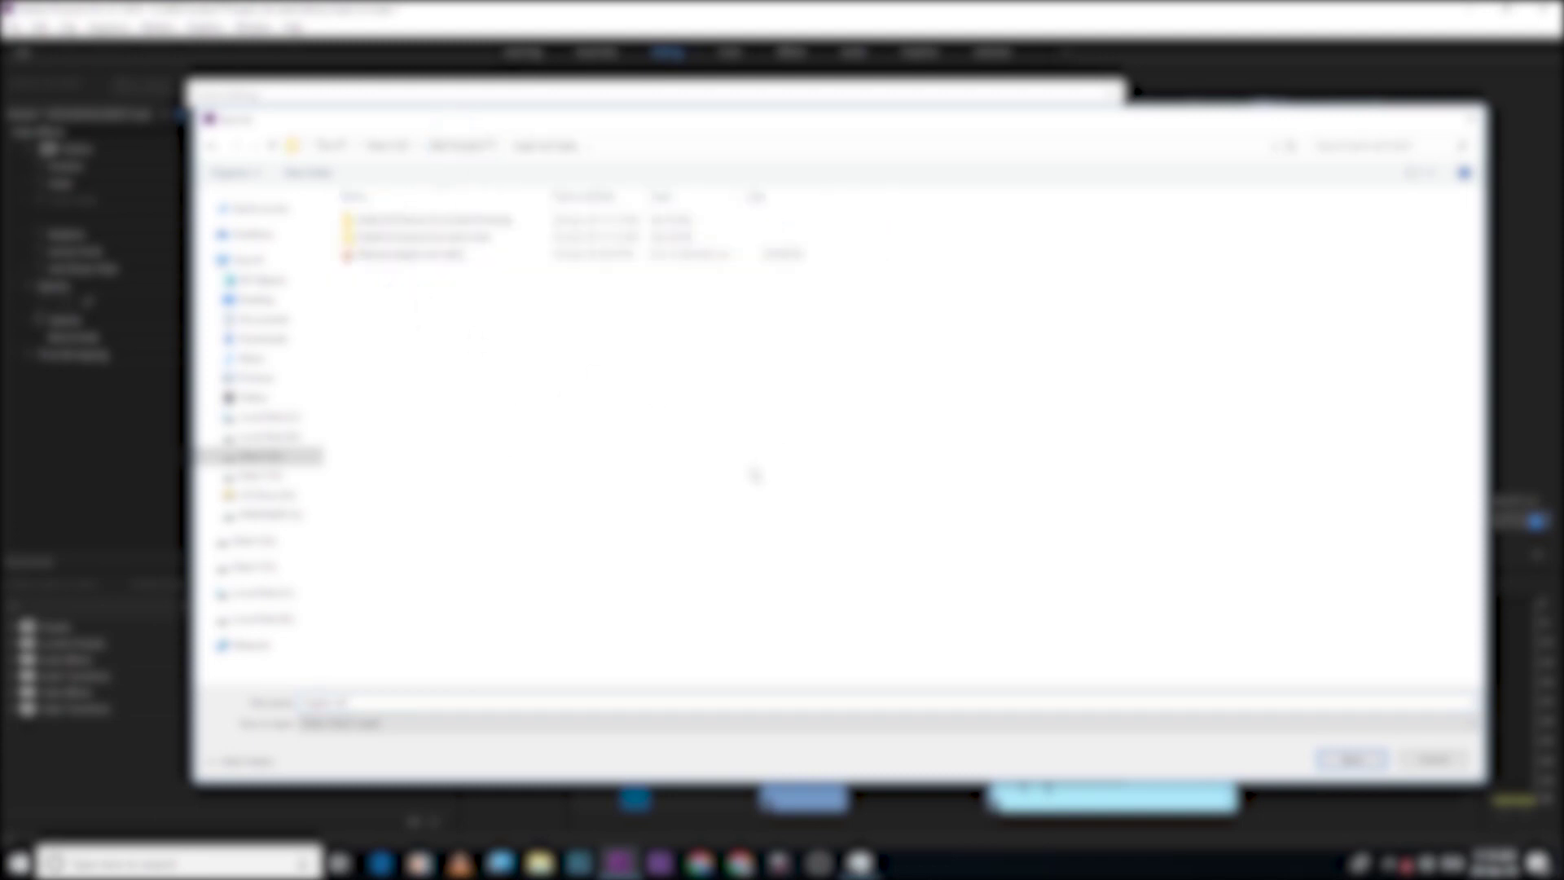
{"action": "left_click", "coordinate": [1344, 761]}
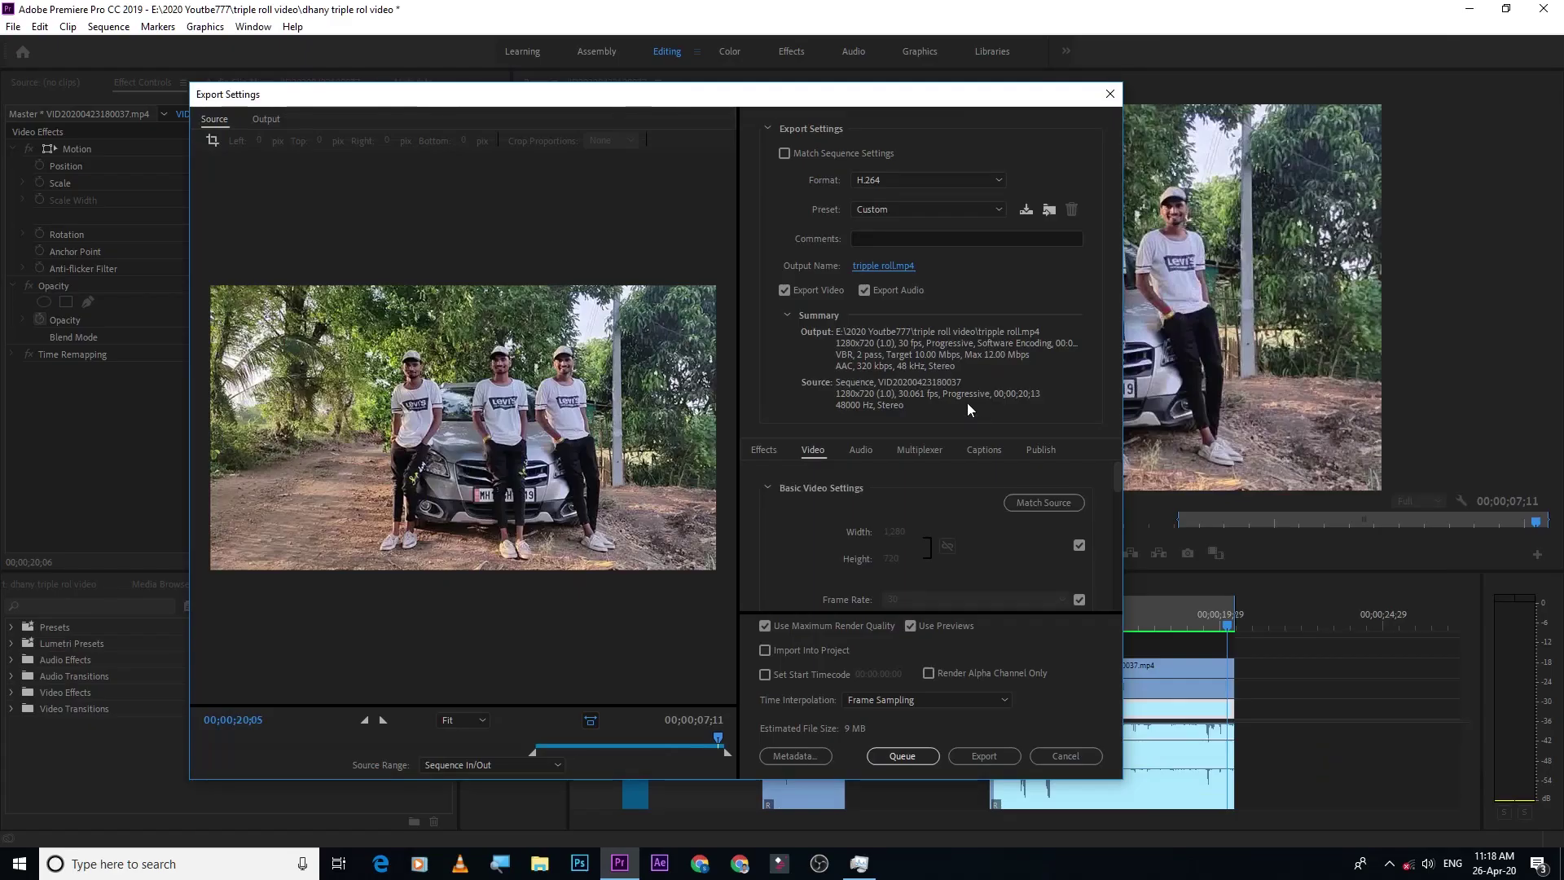
{"action": "left_click", "coordinate": [974, 755]}
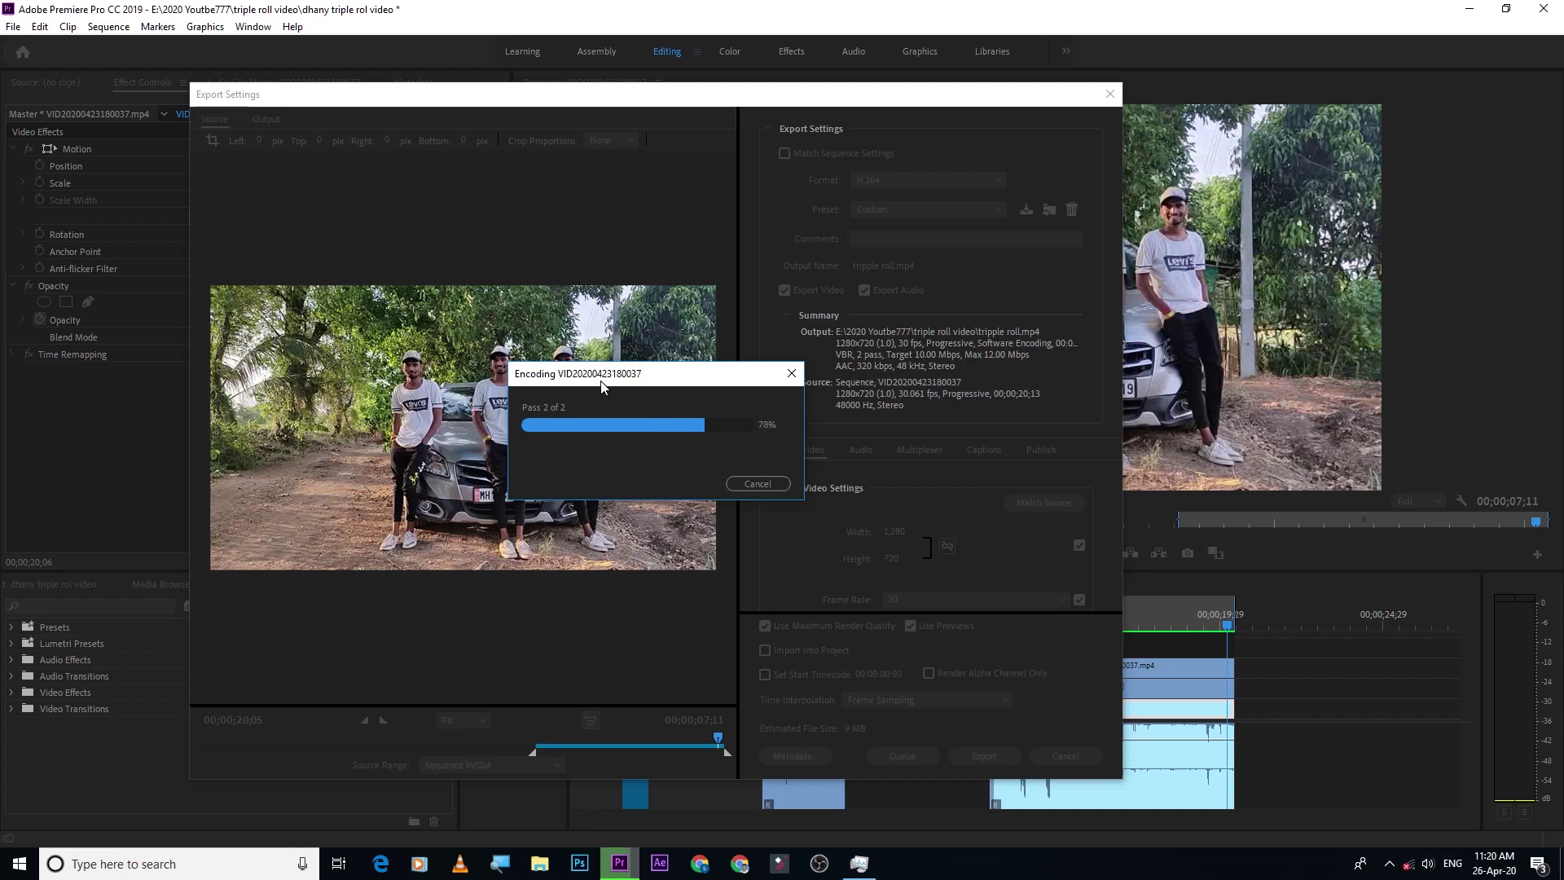
{"action": "key", "text": "super+e"}
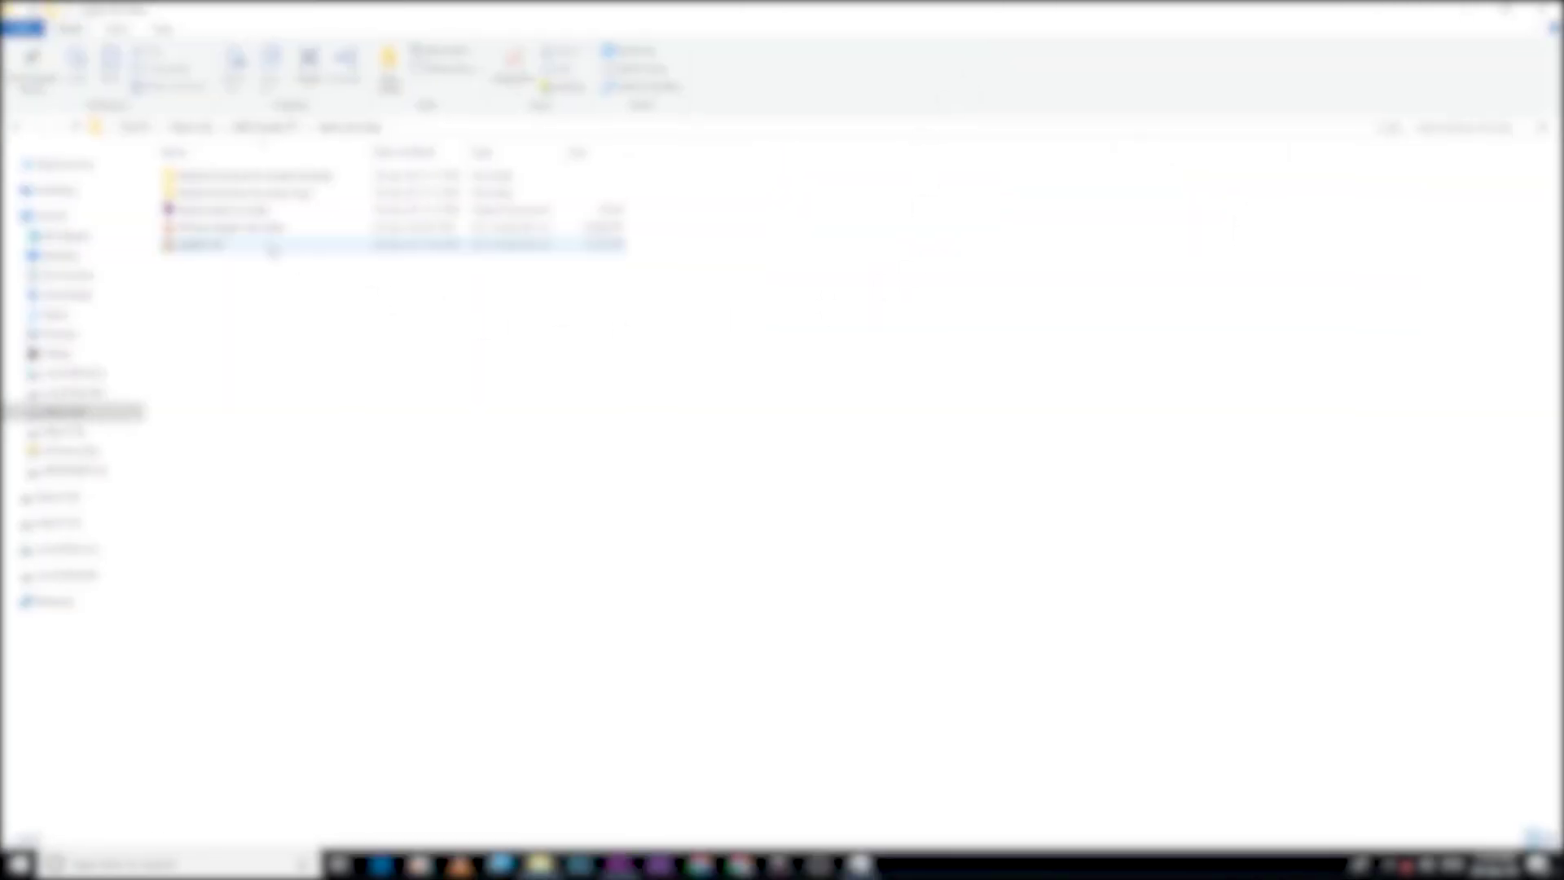
Open the exported tripple roll.mp4 from File Explorer in VLC
{"action": "left_click", "coordinate": [268, 243]}
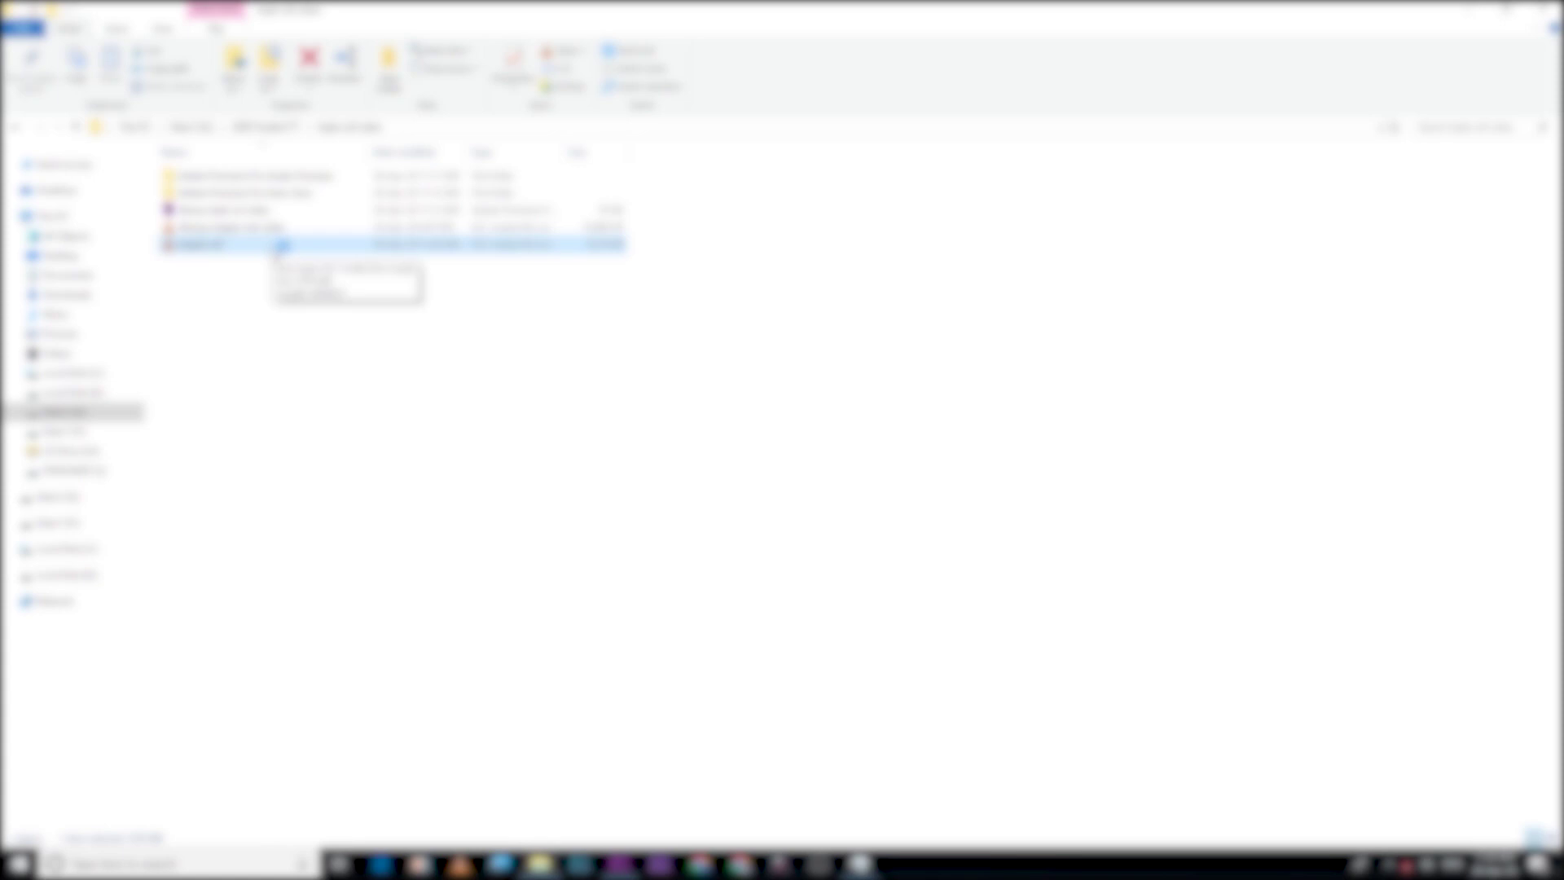
{"action": "key", "text": "Return"}
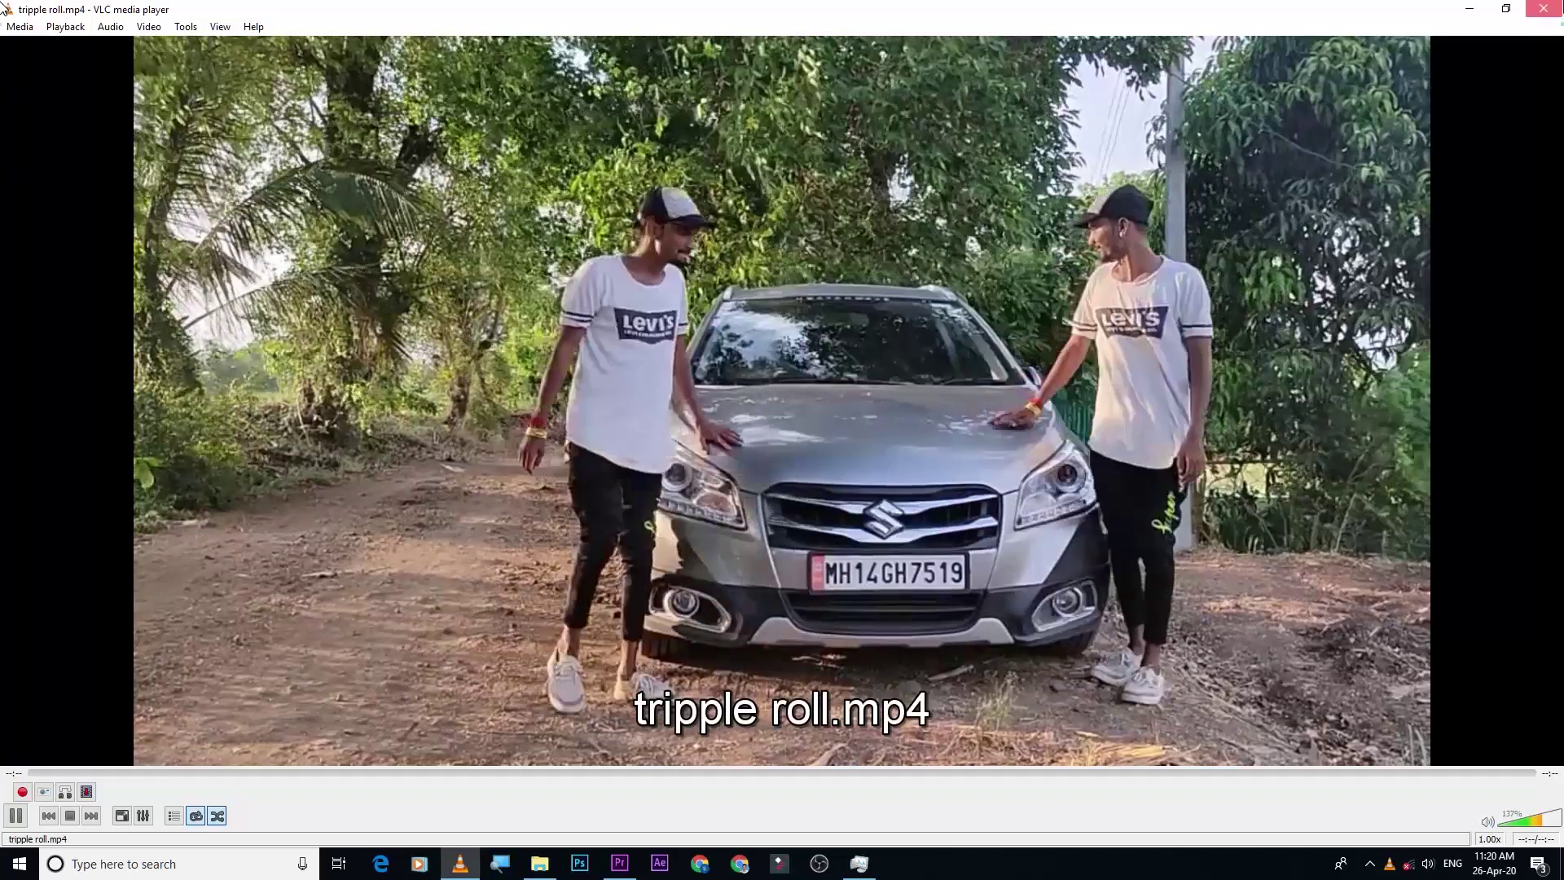
Close VLC after watching the exported tripple roll.mp4
{"action": "left_click", "coordinate": [1543, 8]}
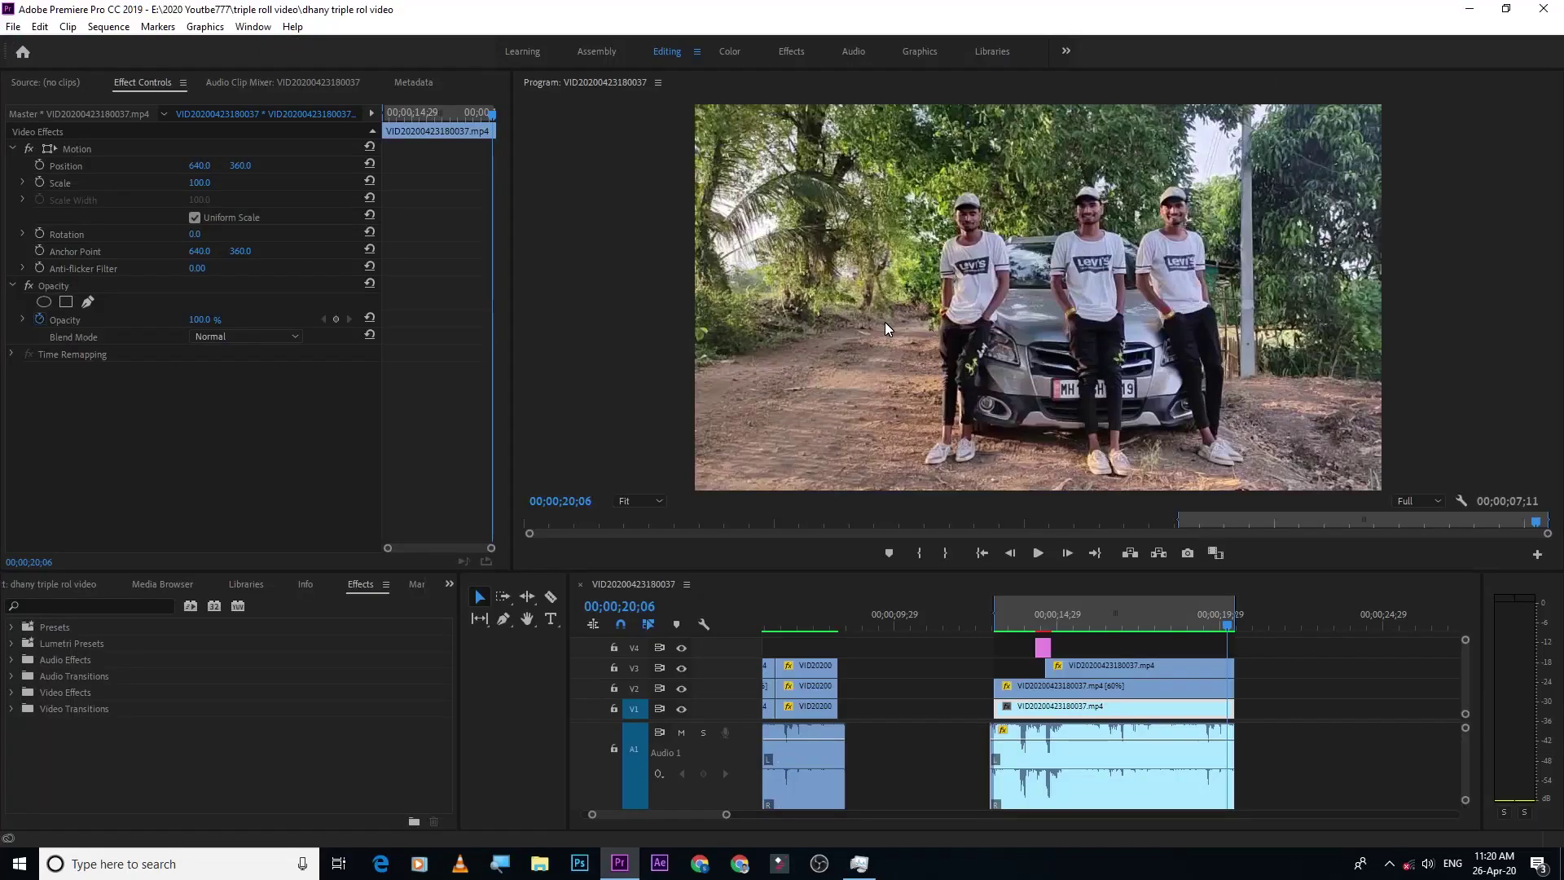